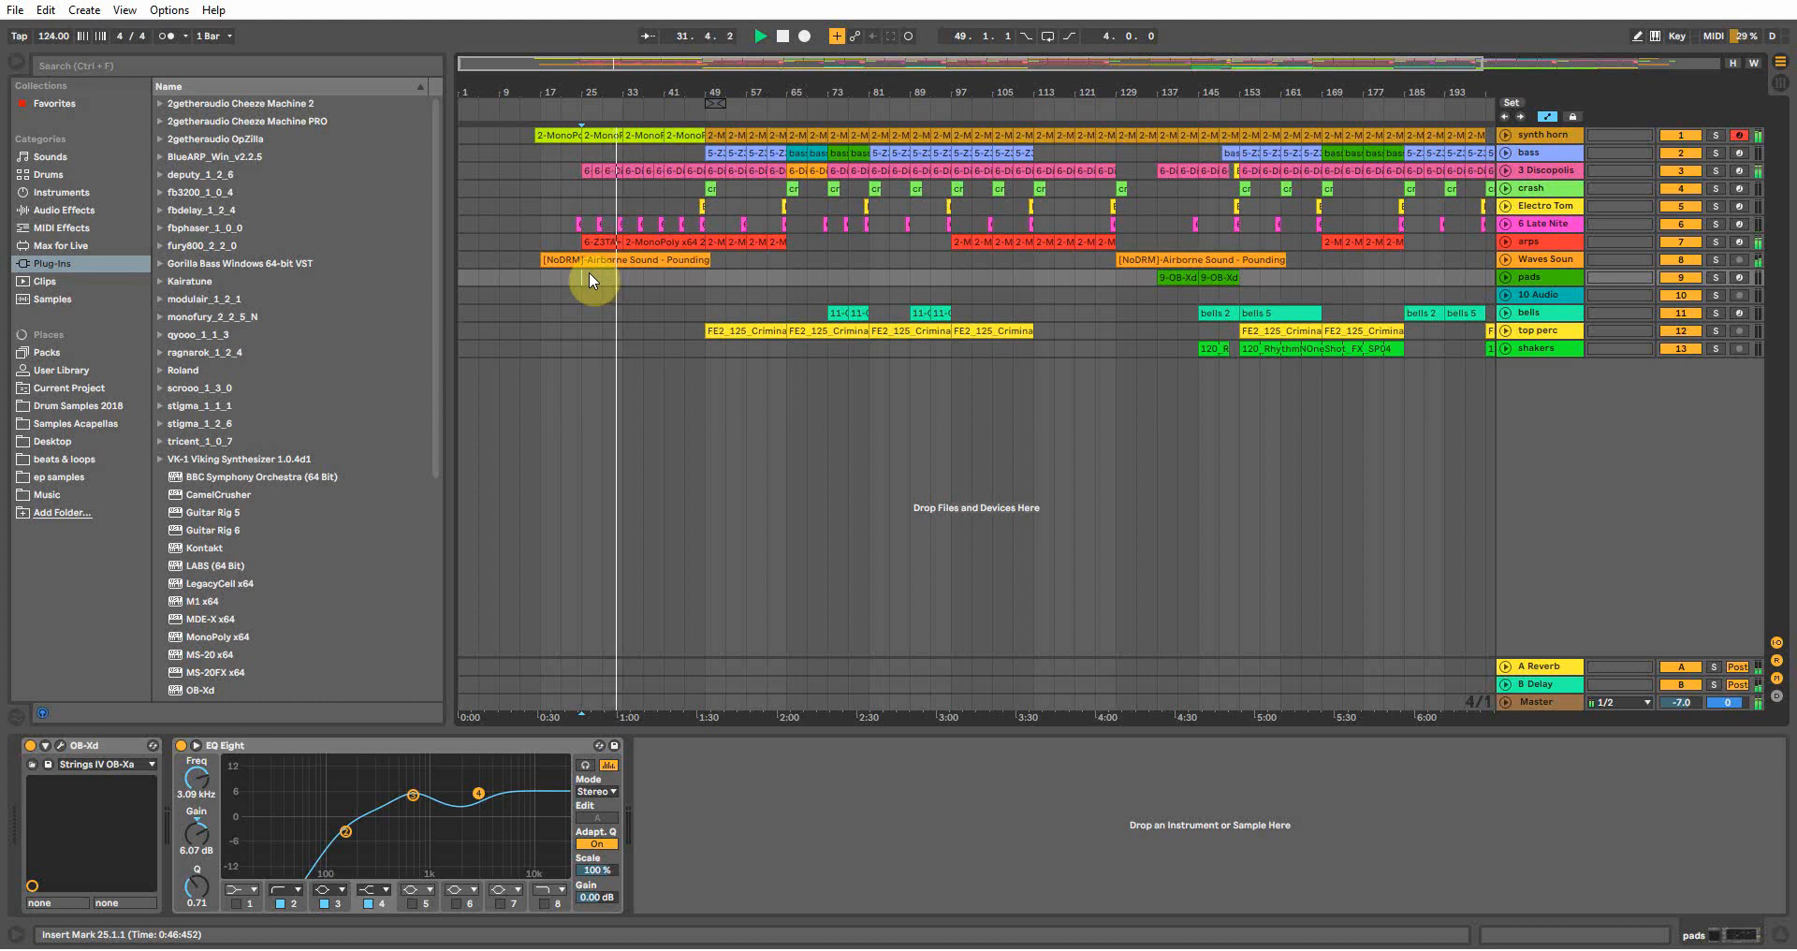
Play the arrangement from bar 45 and briefly show the Session View mixer before returning to the arrangement
left_click(684, 277)
left_click_drag(723, 84, 699, 84)
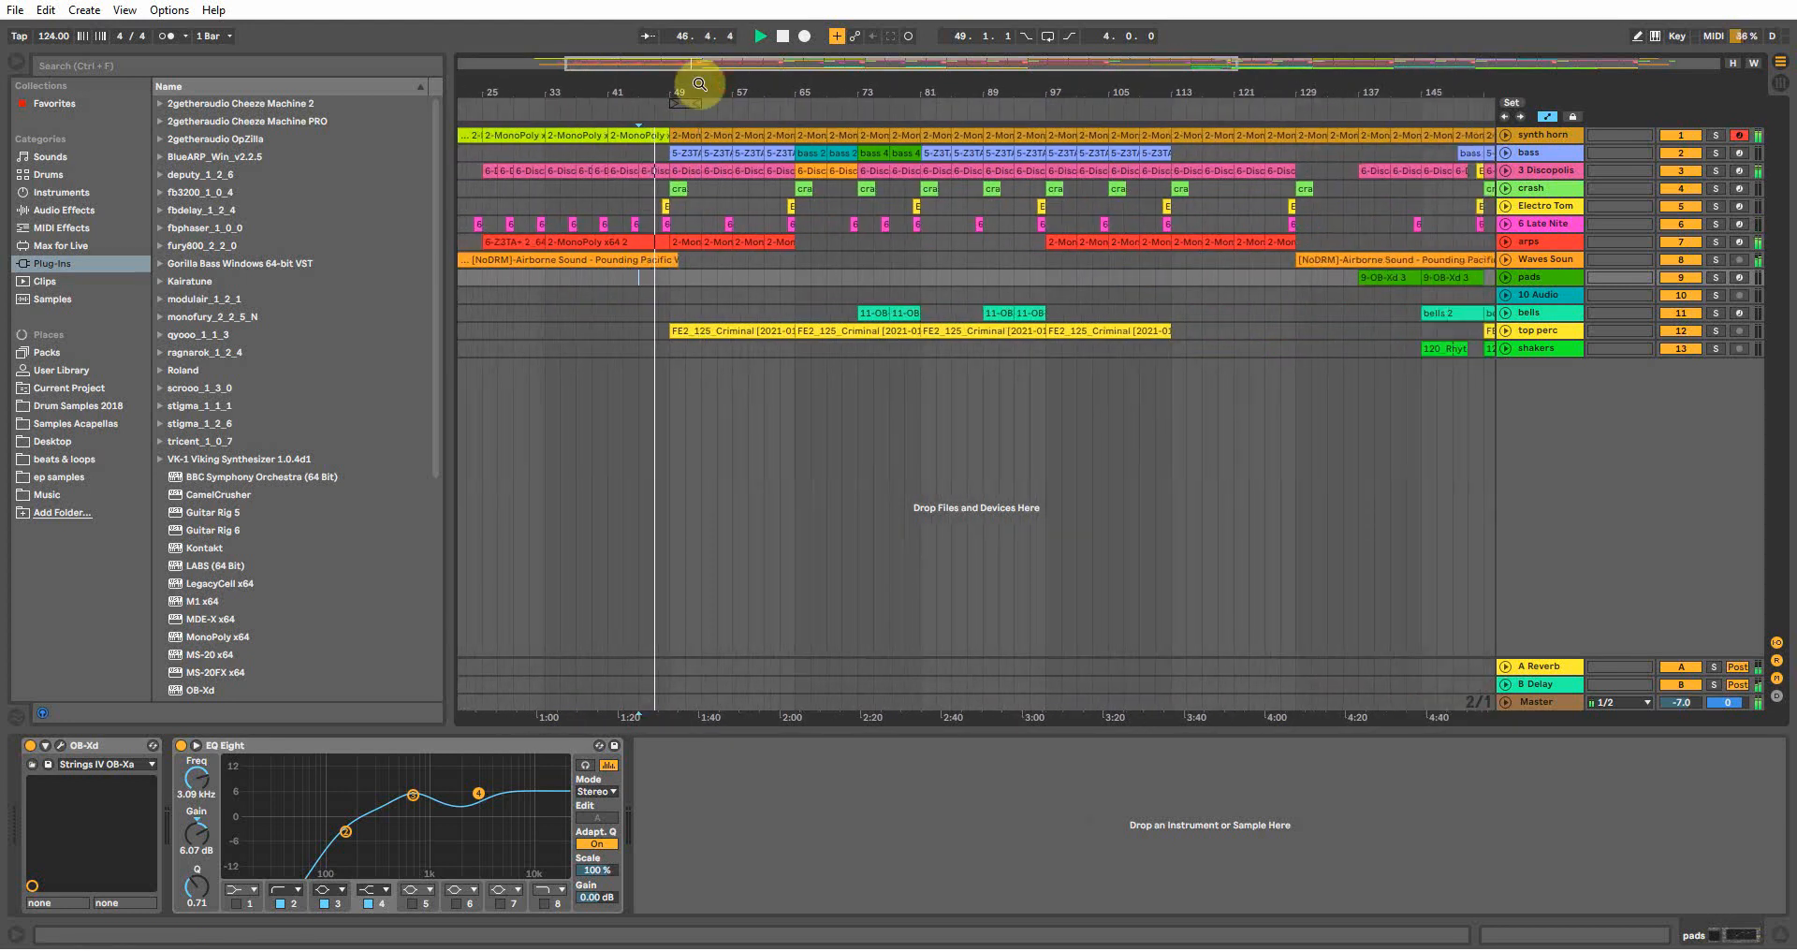
key("Tab")
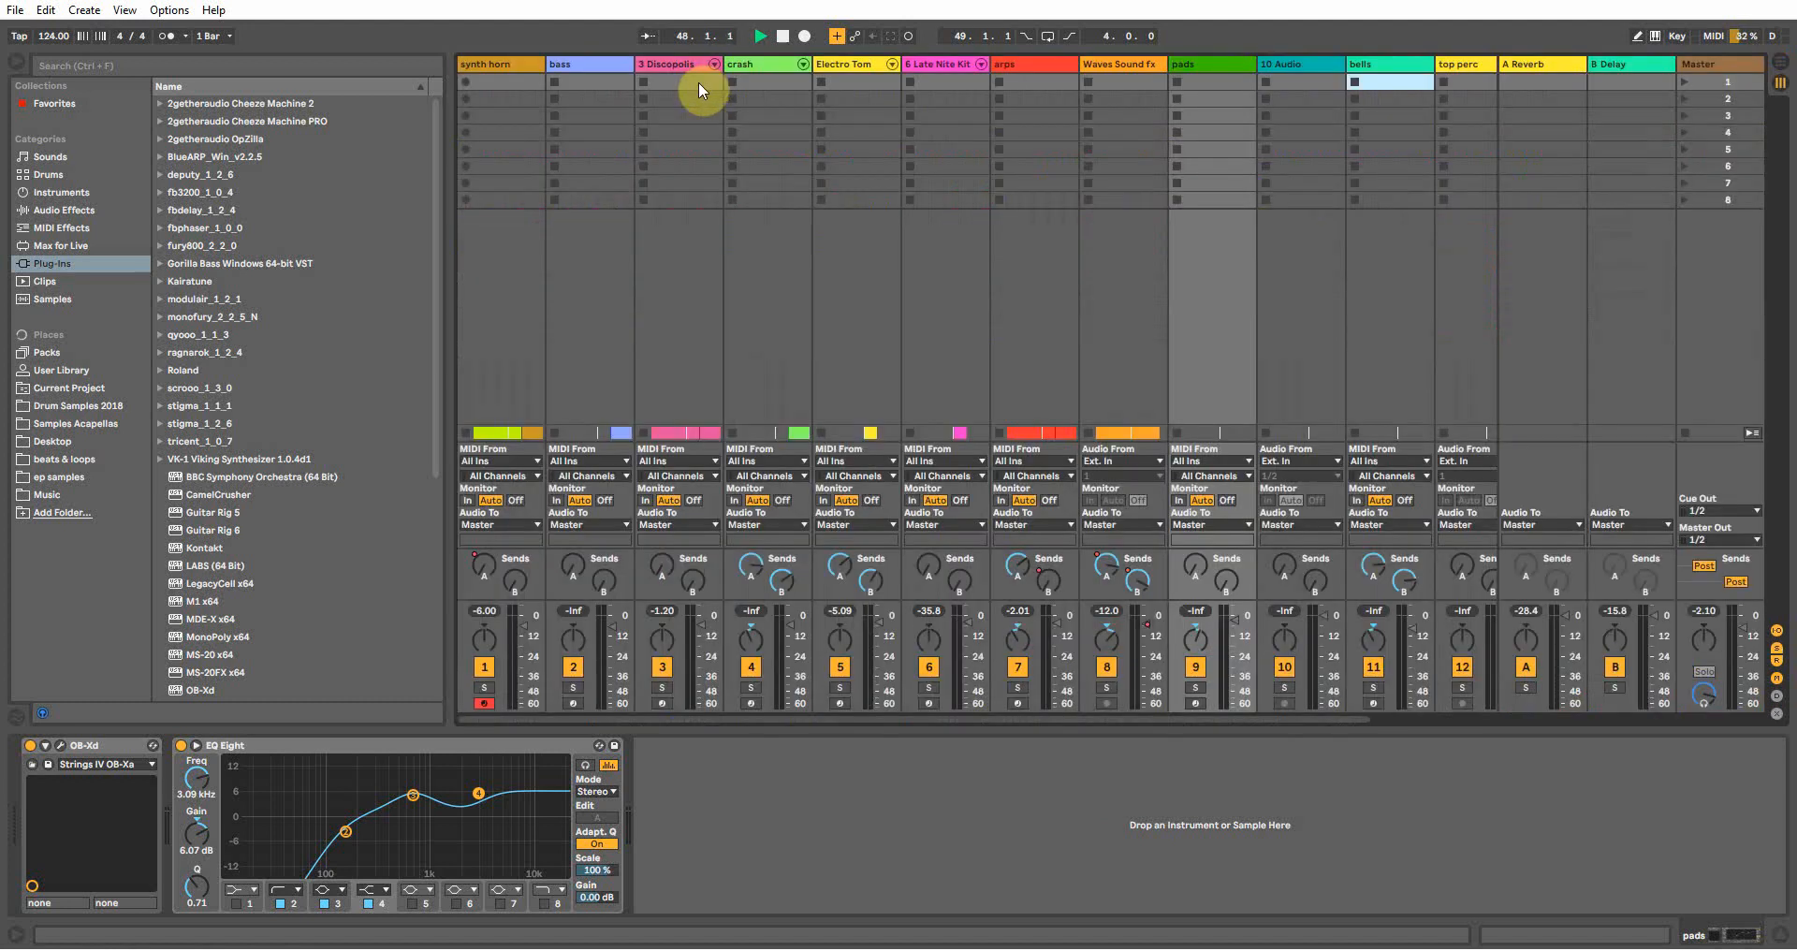
key("Tab")
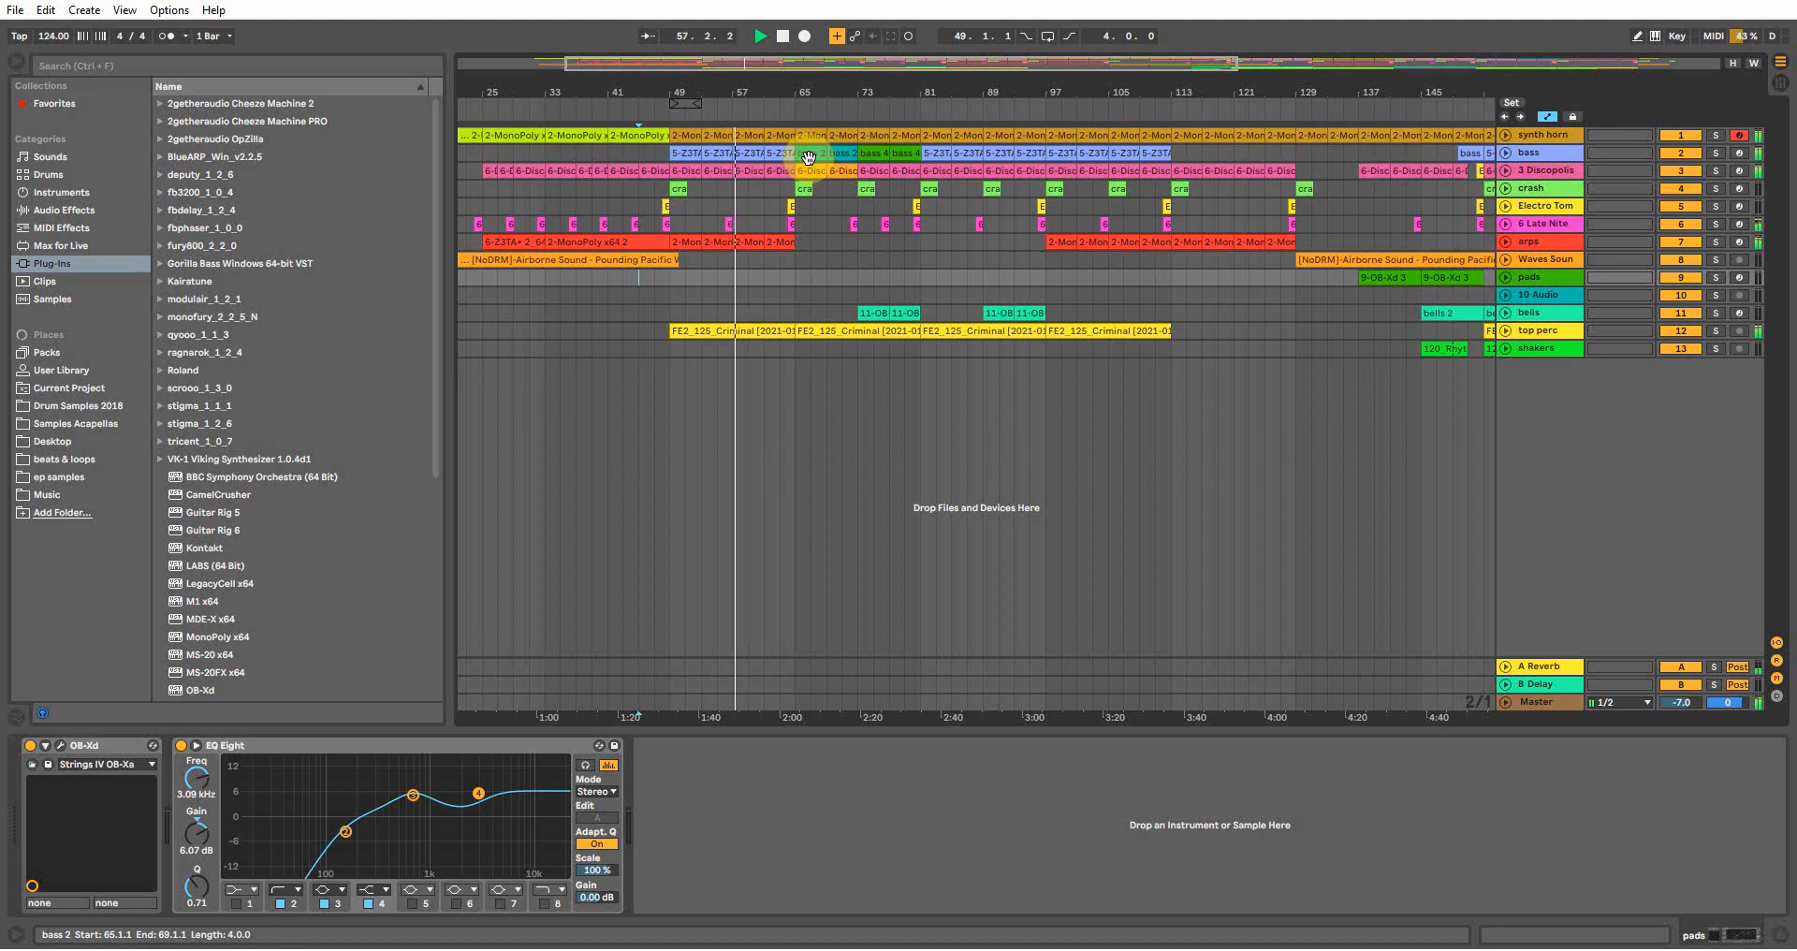
Audition the middle of the arrangement by playing it from bar 65 and from bar 101
left_click(792, 262)
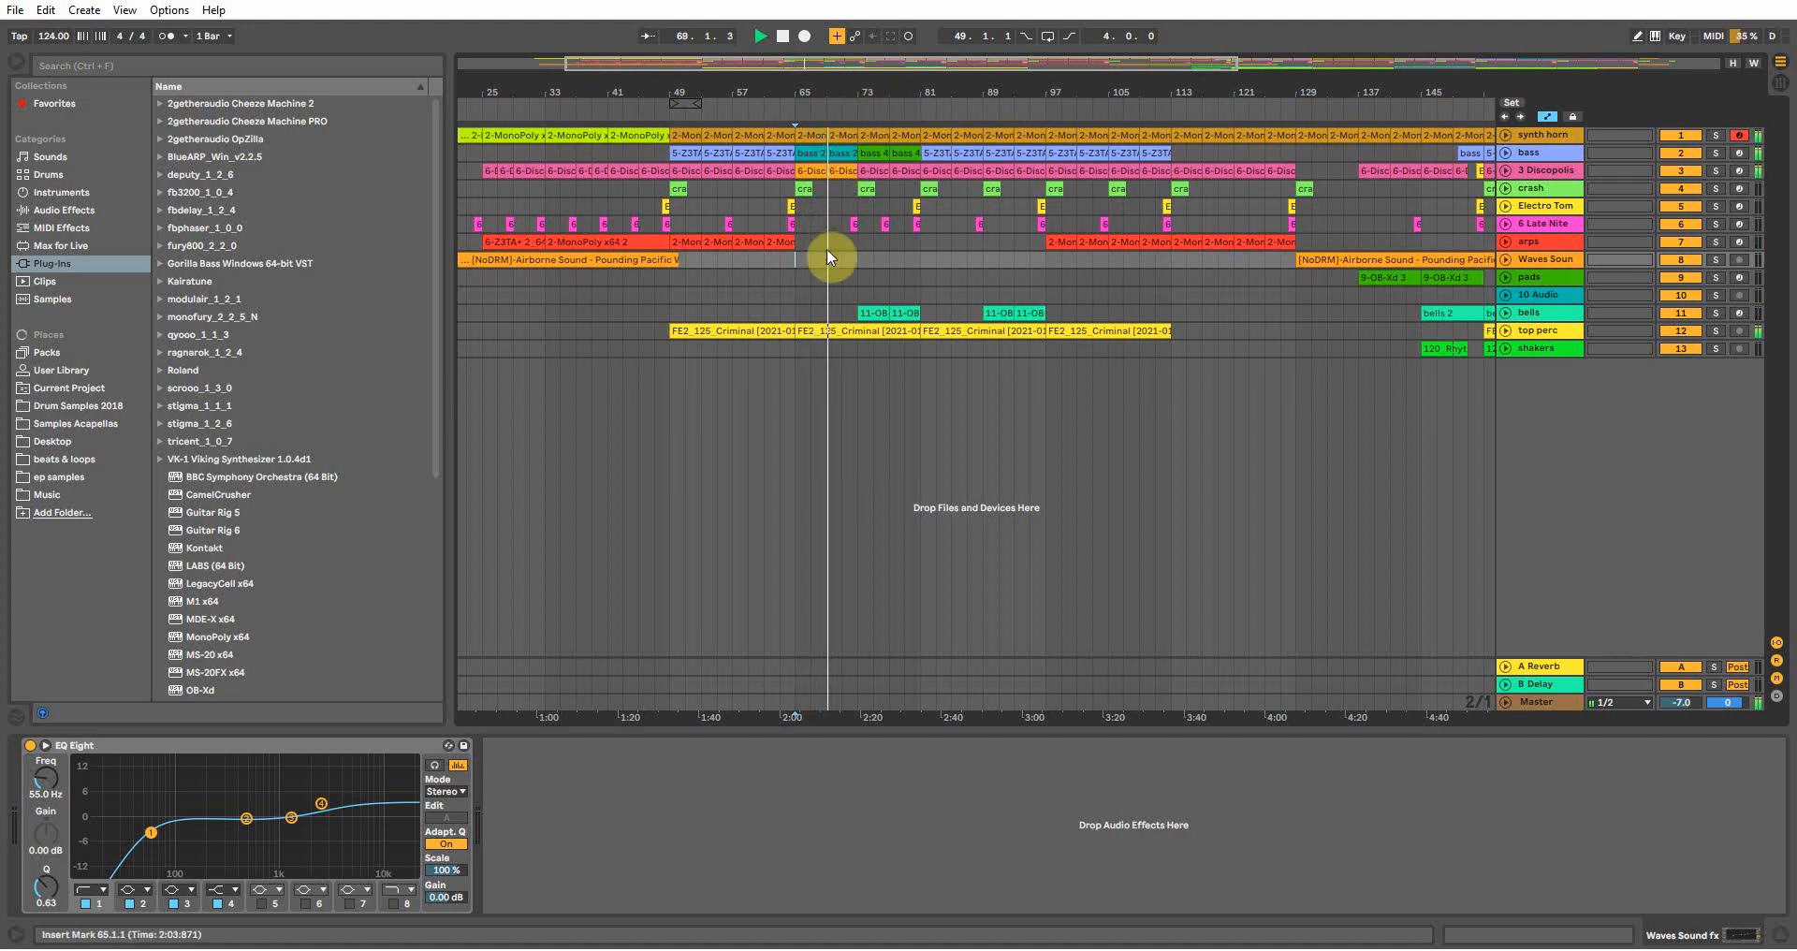
left_click_drag(877, 83, 877, 112)
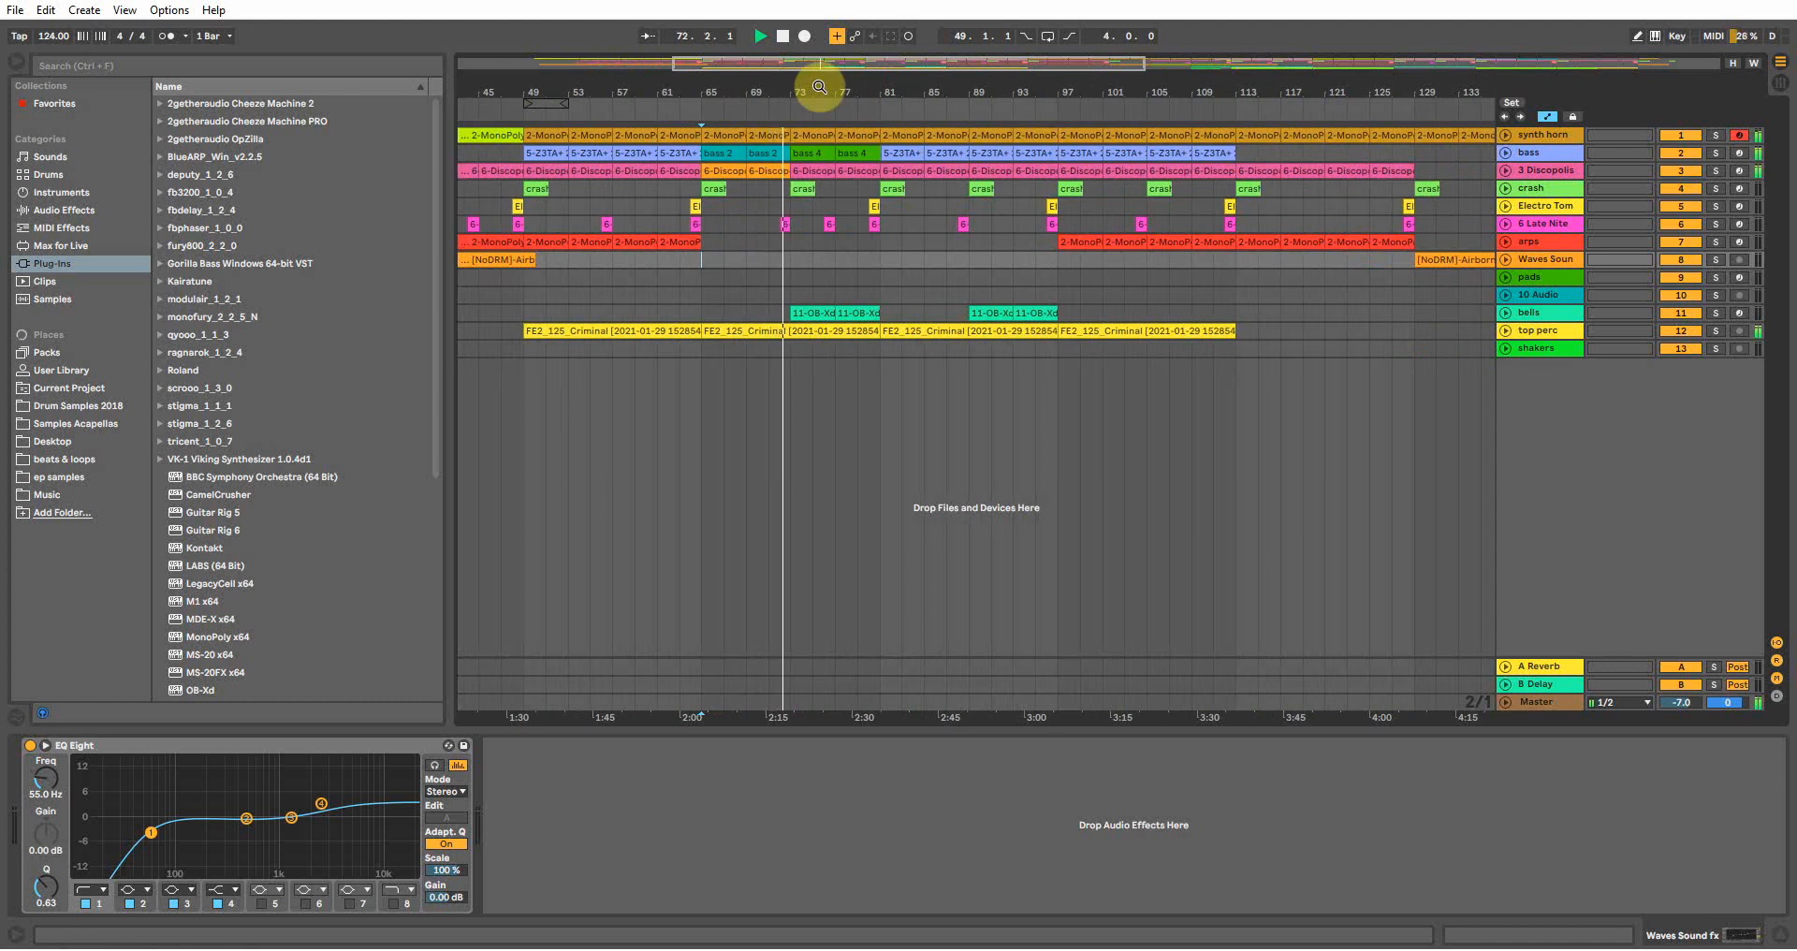
left_click_drag(910, 91, 812, 92)
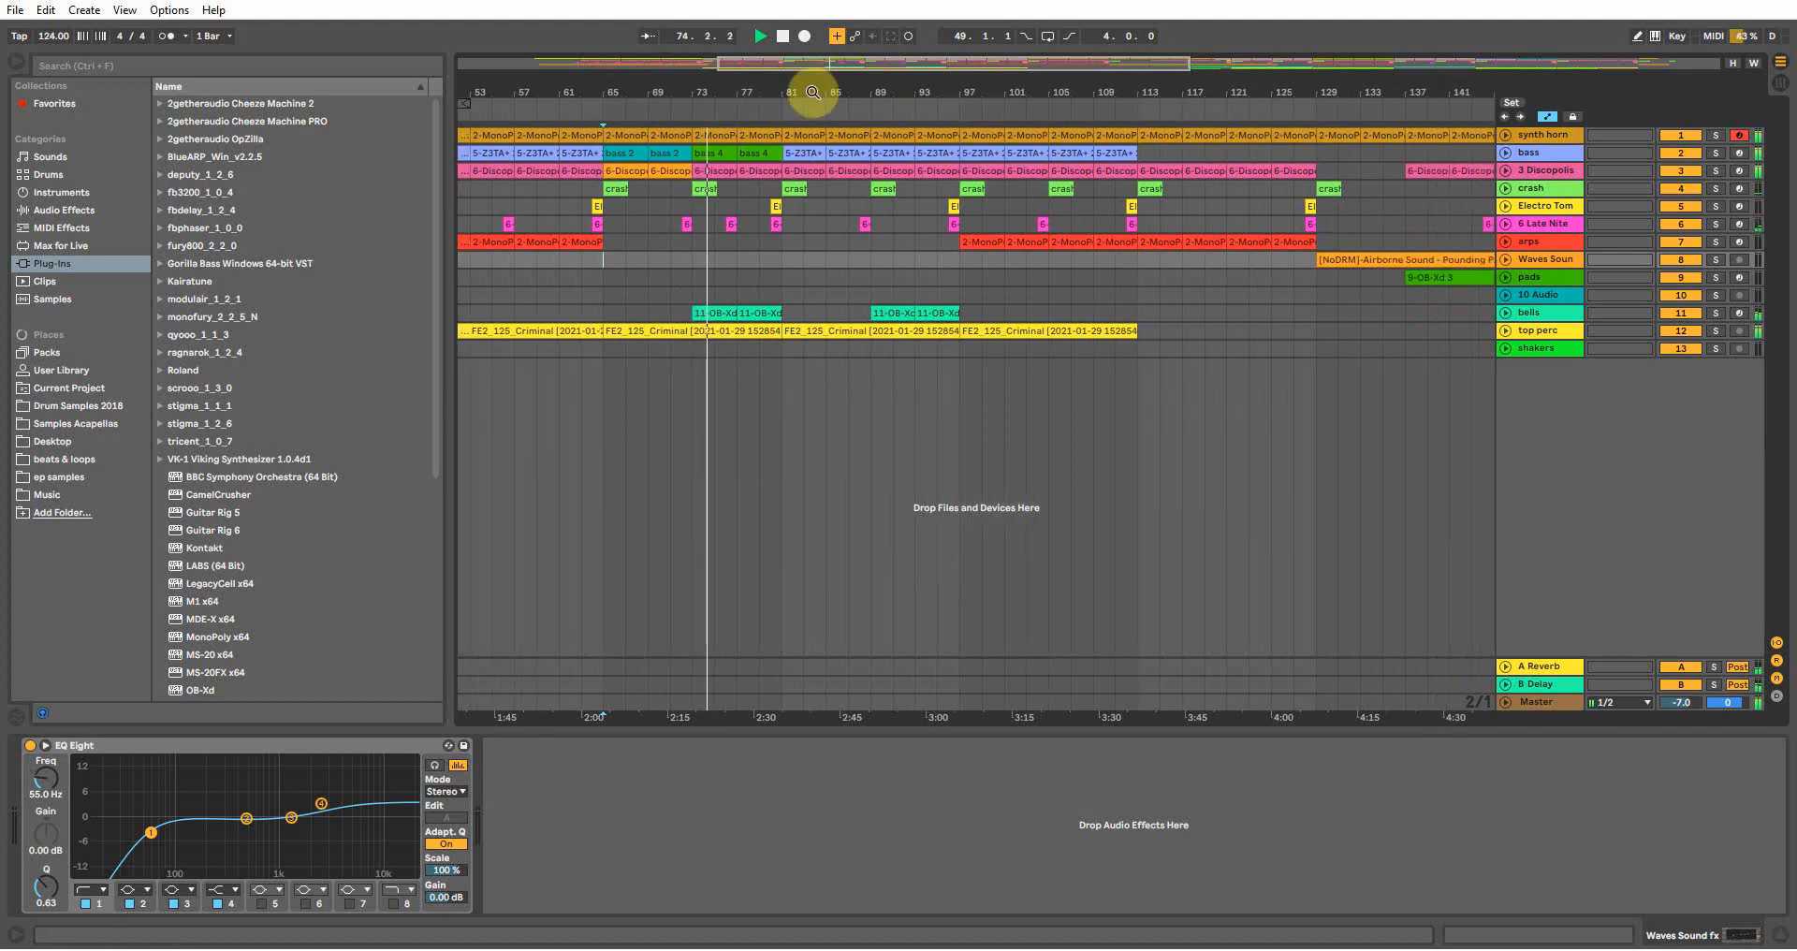
left_click(1002, 254)
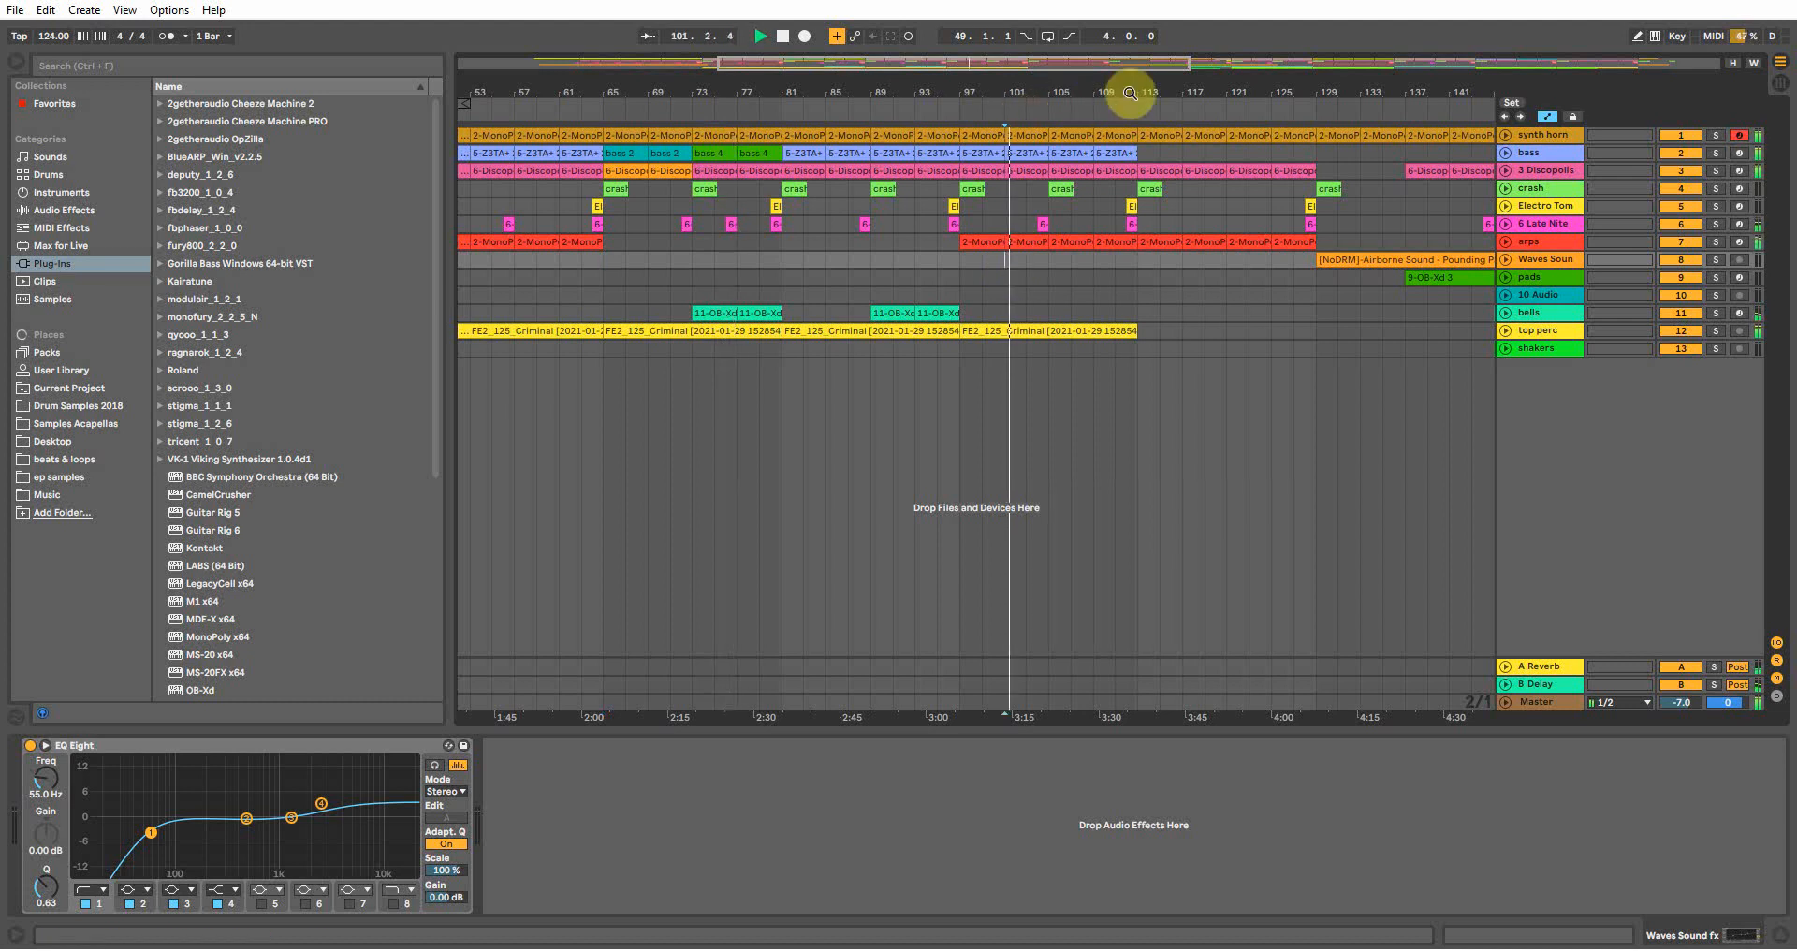
left_click_drag(1129, 93, 1130, 75)
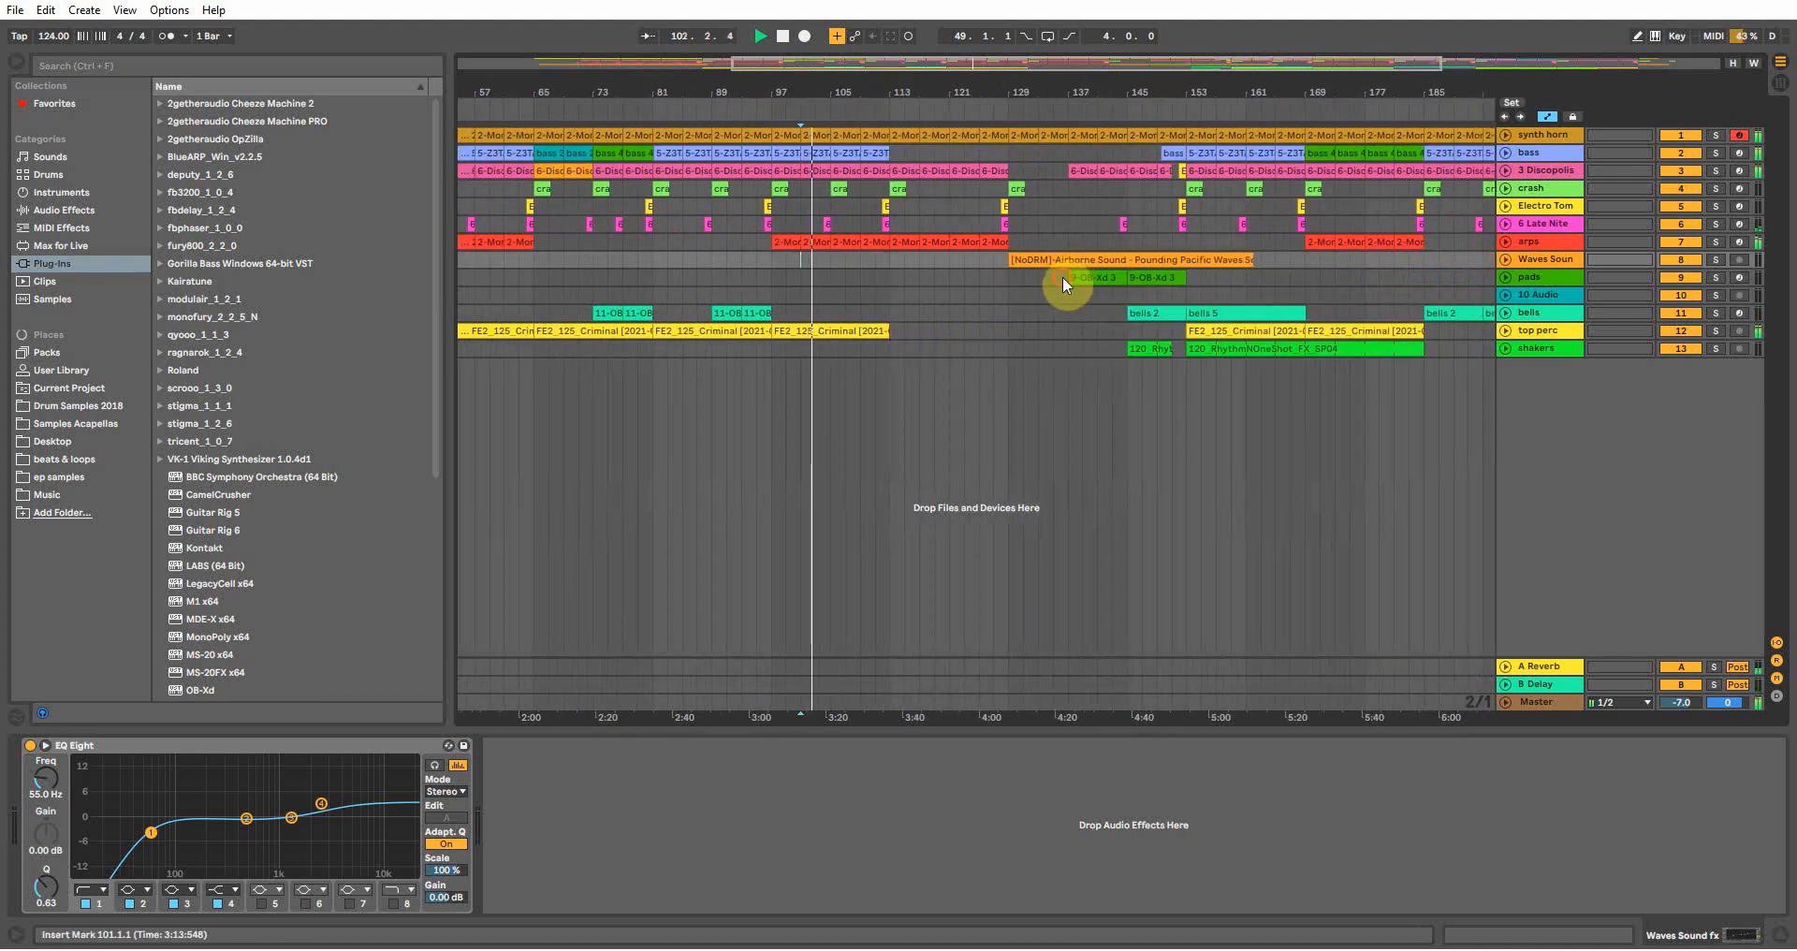
Audition the pads section from bar 137 and the build-up into the top perc clips from bar 149
left_click(1064, 277)
left_click_drag(1104, 89, 951, 88)
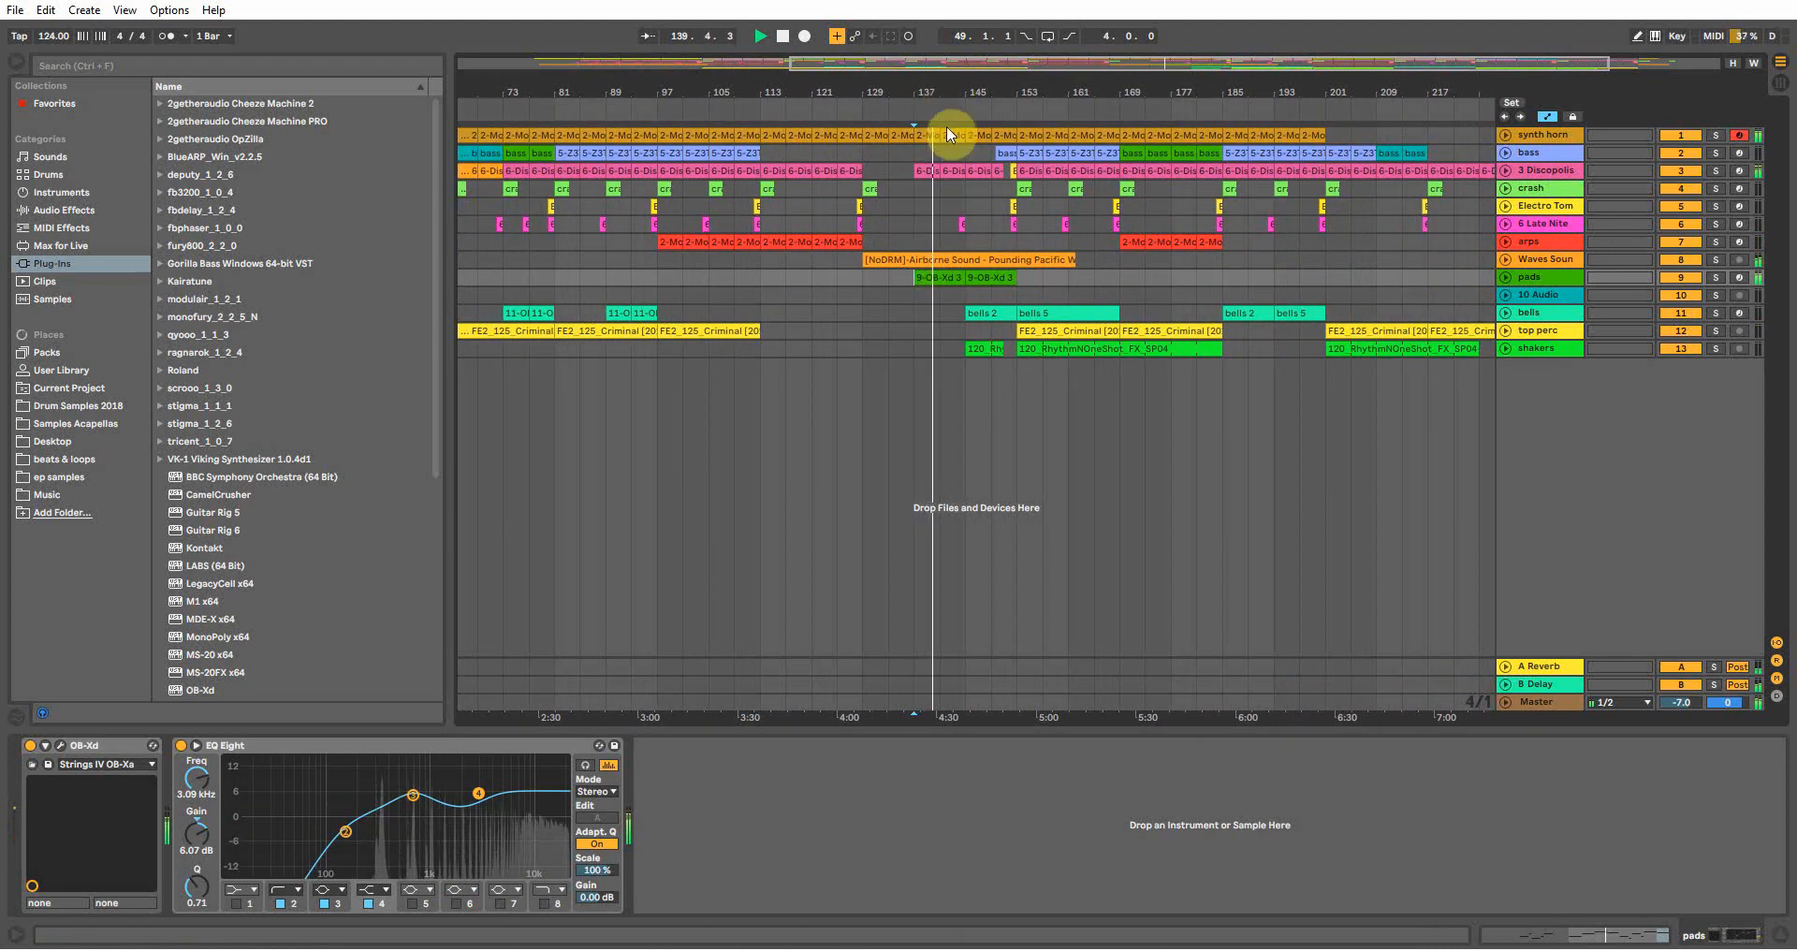
left_click(1000, 218)
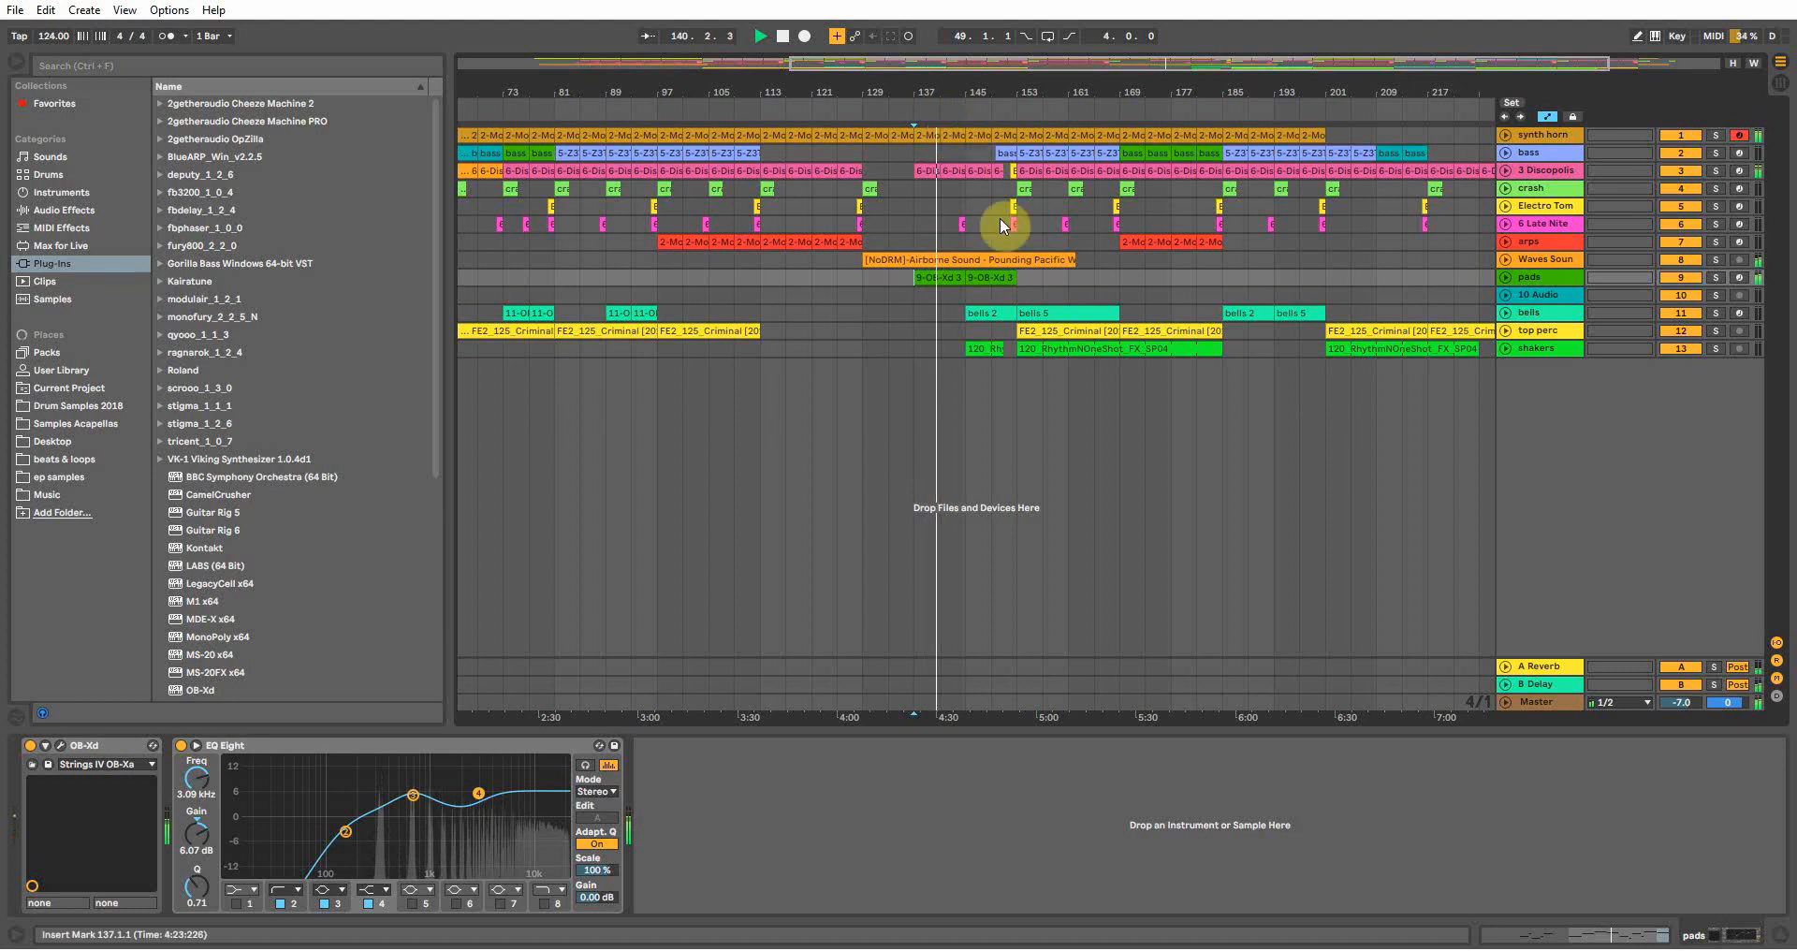
left_click(1002, 332)
key("space")
left_click_drag(1023, 68, 926, 87)
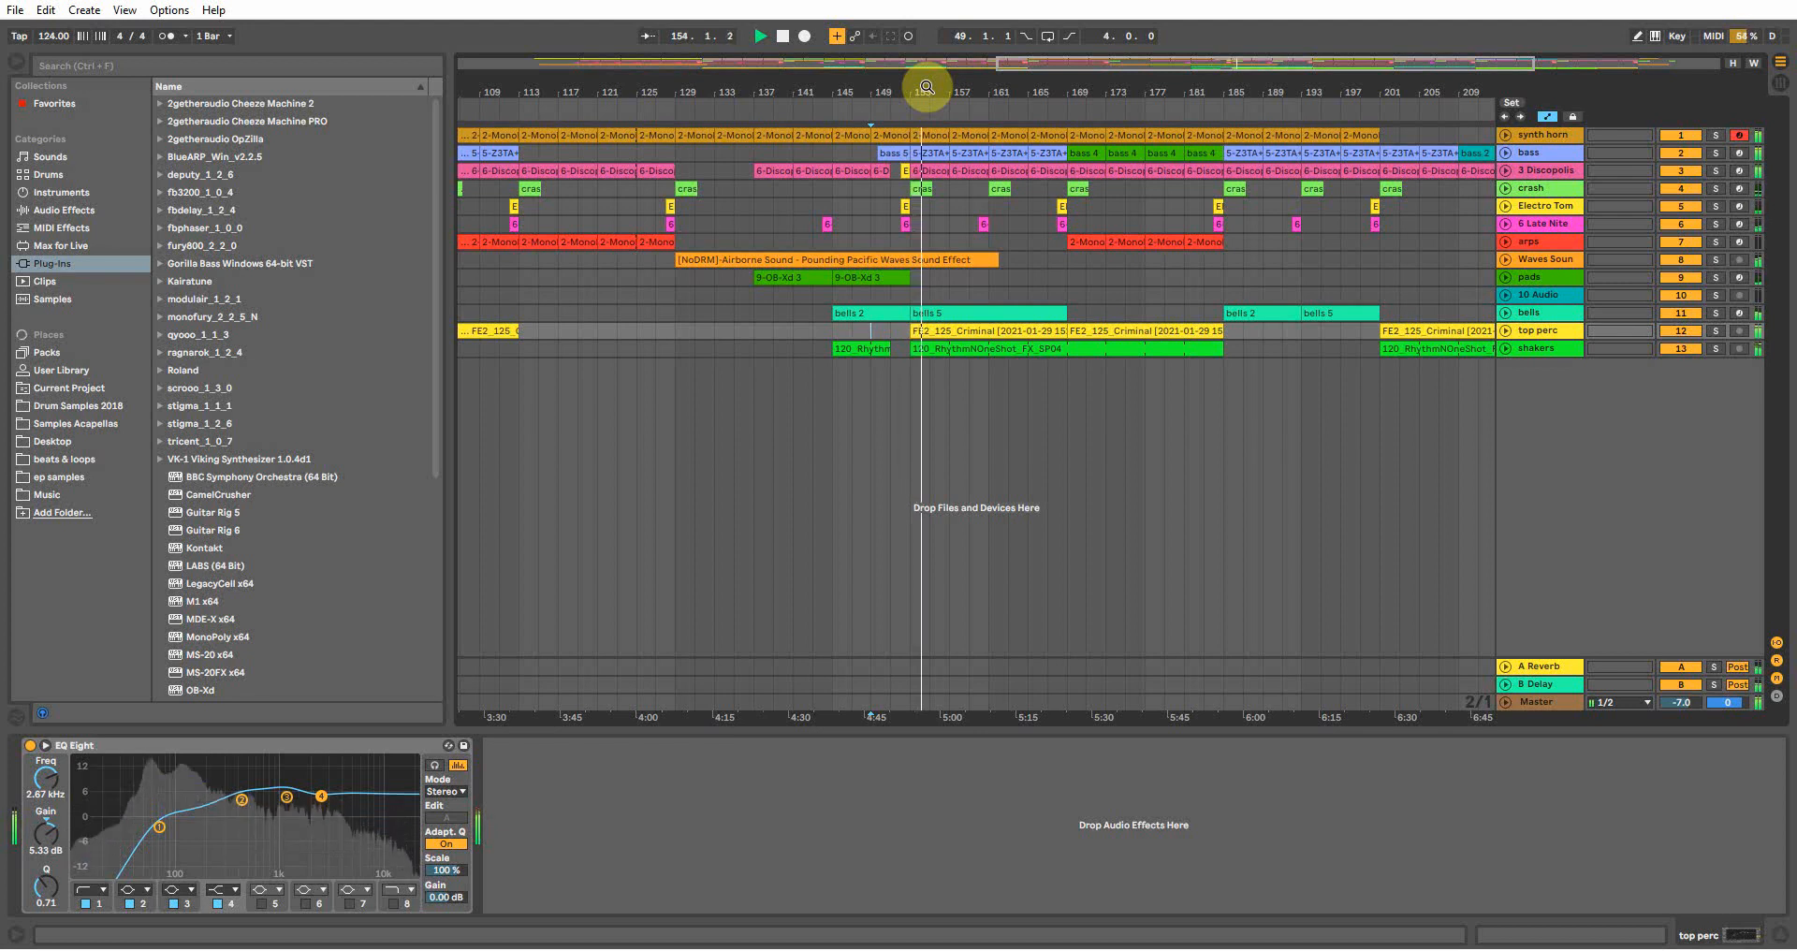
left_click_drag(973, 83, 1075, 81)
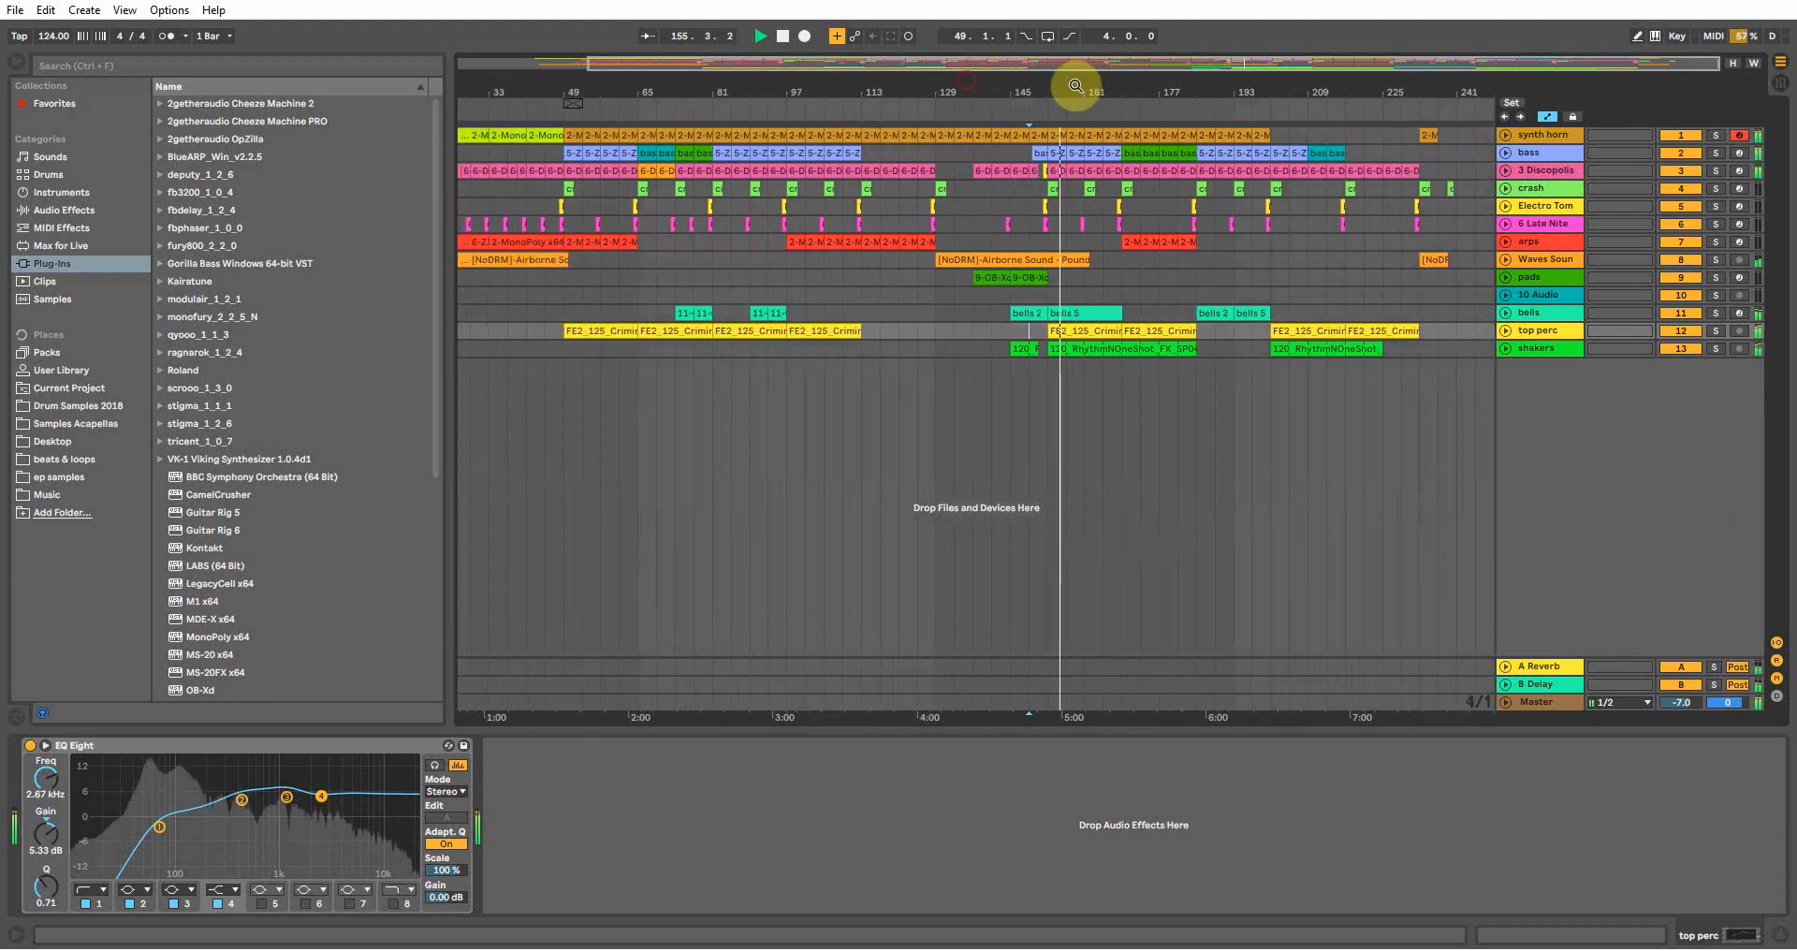
Play the arrangement from bar 177 on the shakers track, stop playback and show the whole song
left_click(1165, 357)
key("space")
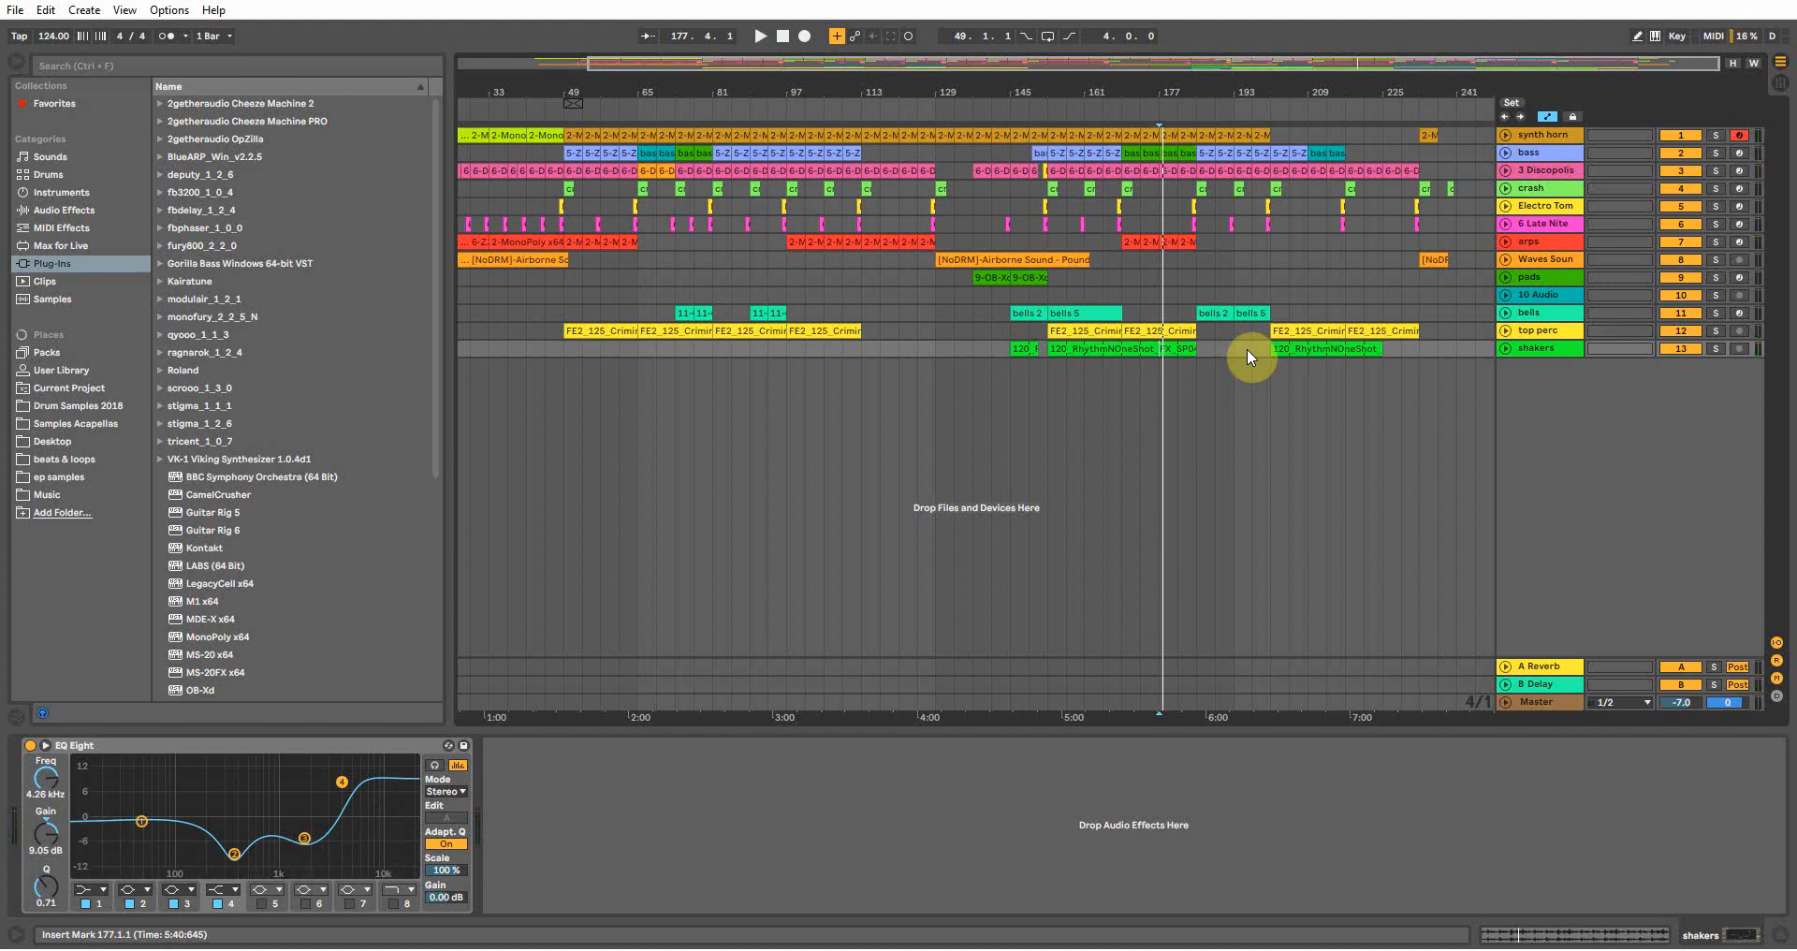
left_click_drag(873, 80, 889, 70)
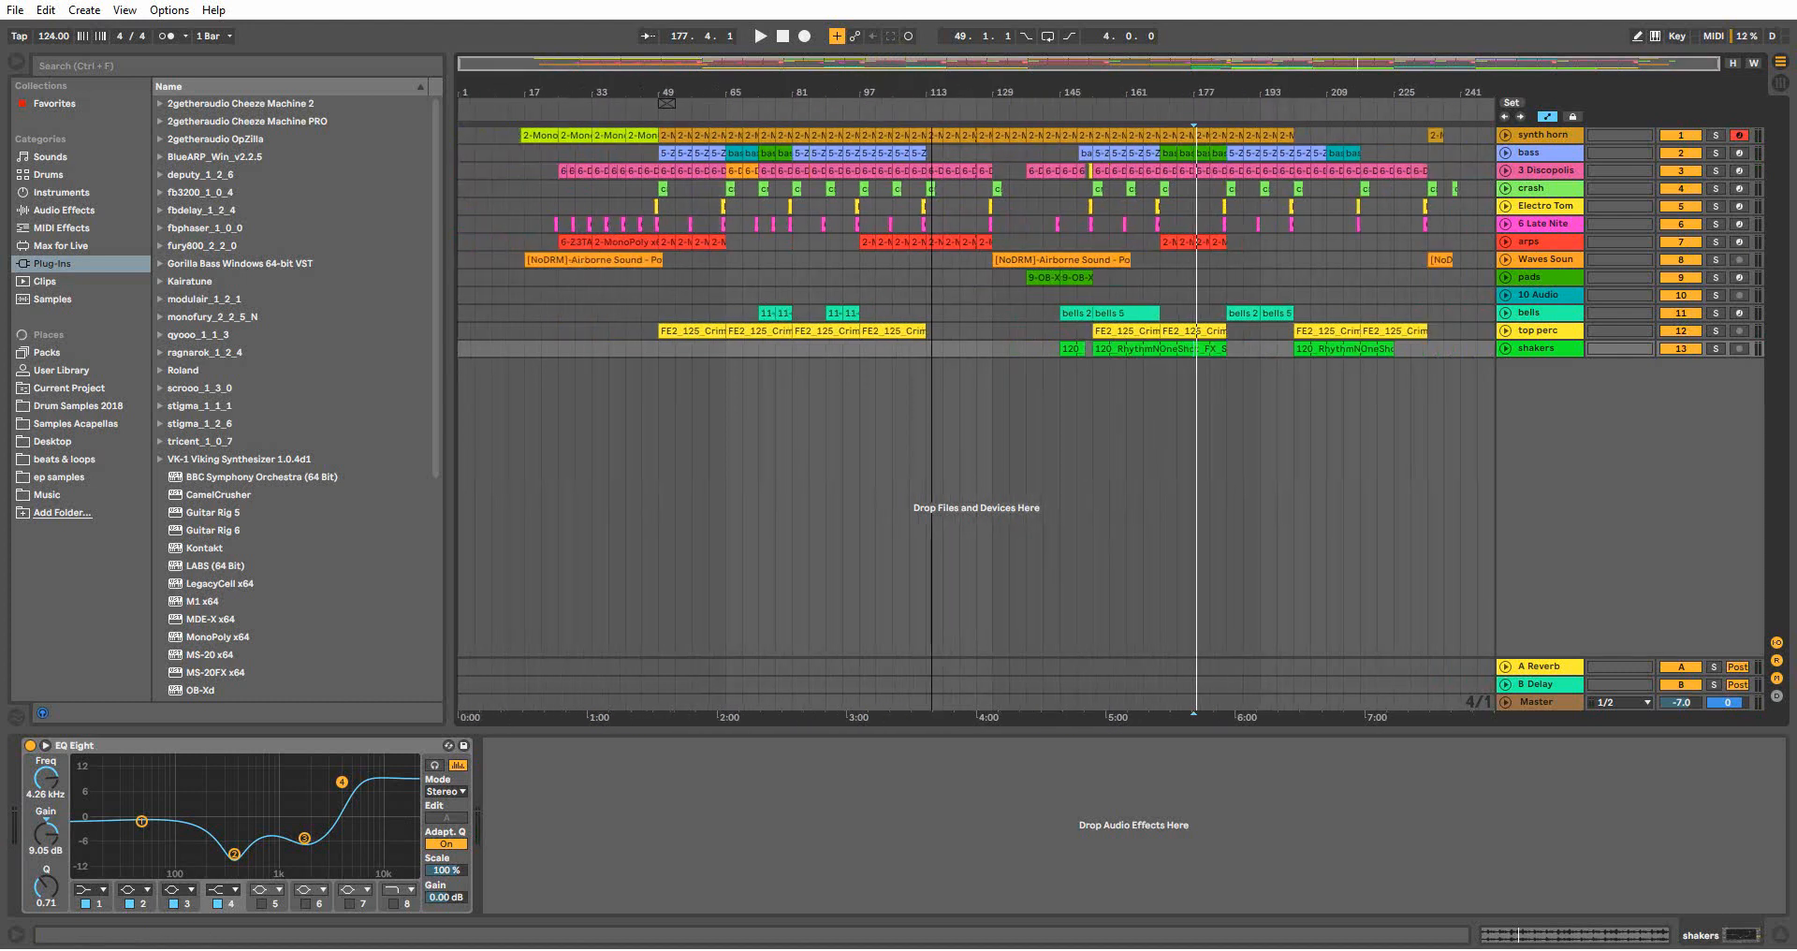
Select the first synth horn clip, inspect the track's MonoPoly x64 instrument in its plug-in window and close the window
left_click_drag(520, 84, 552, 132)
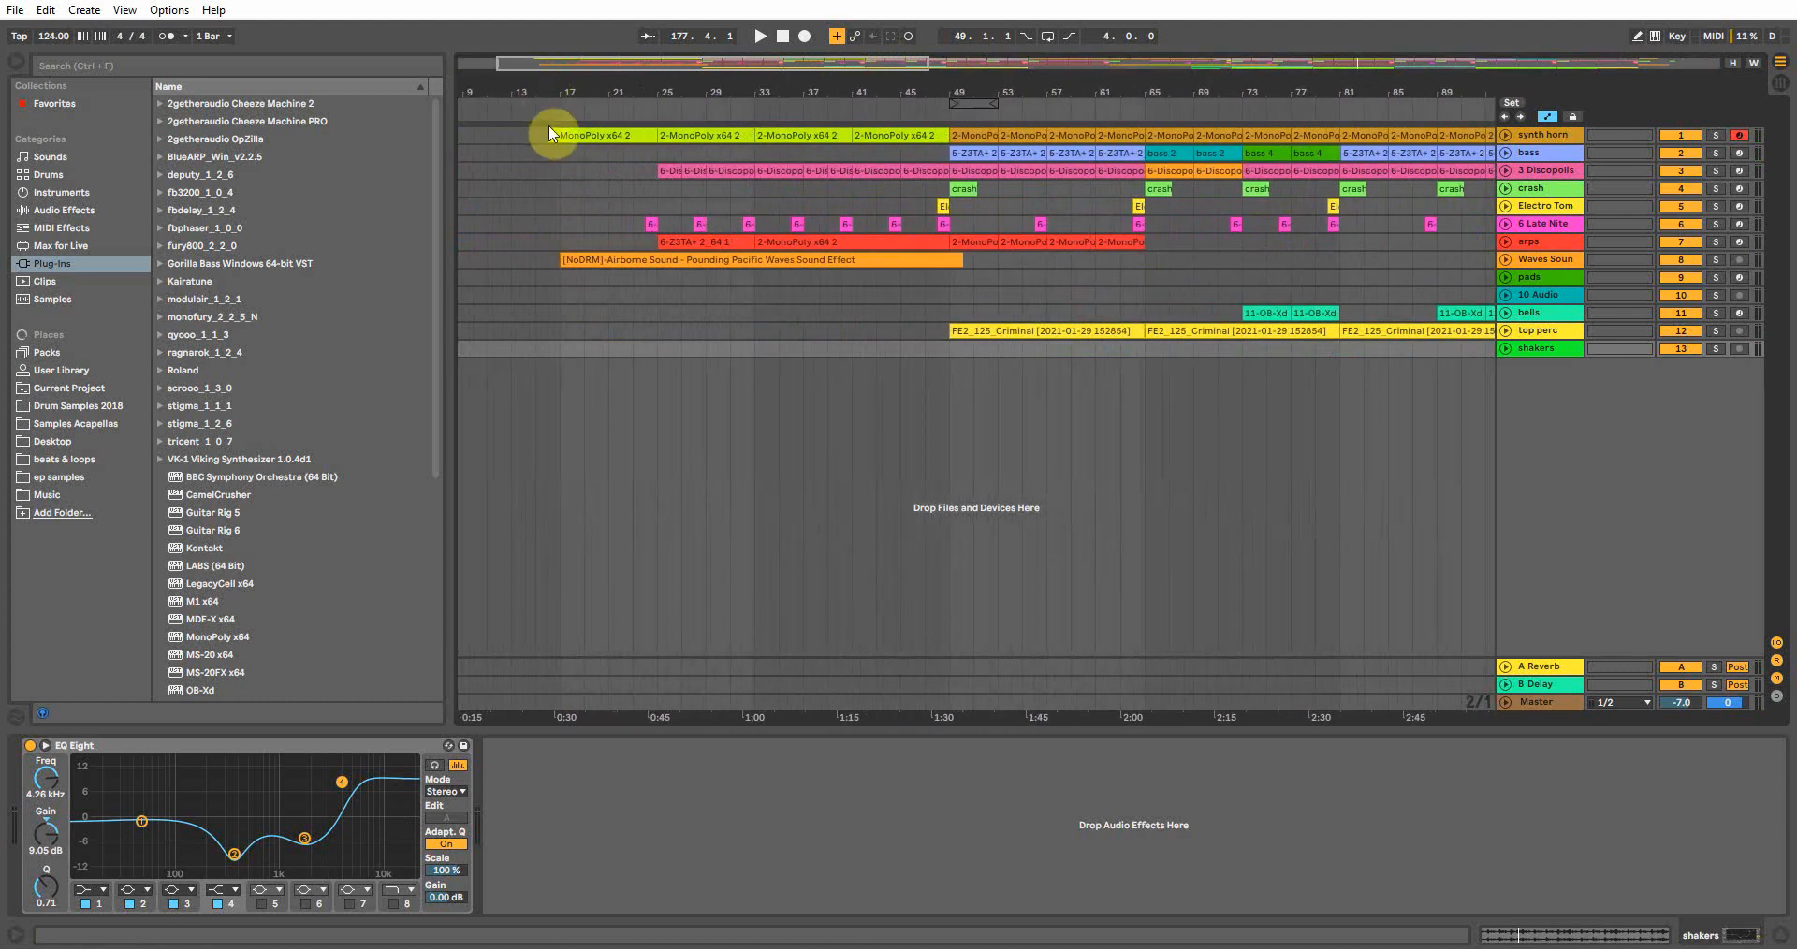
left_click(546, 140)
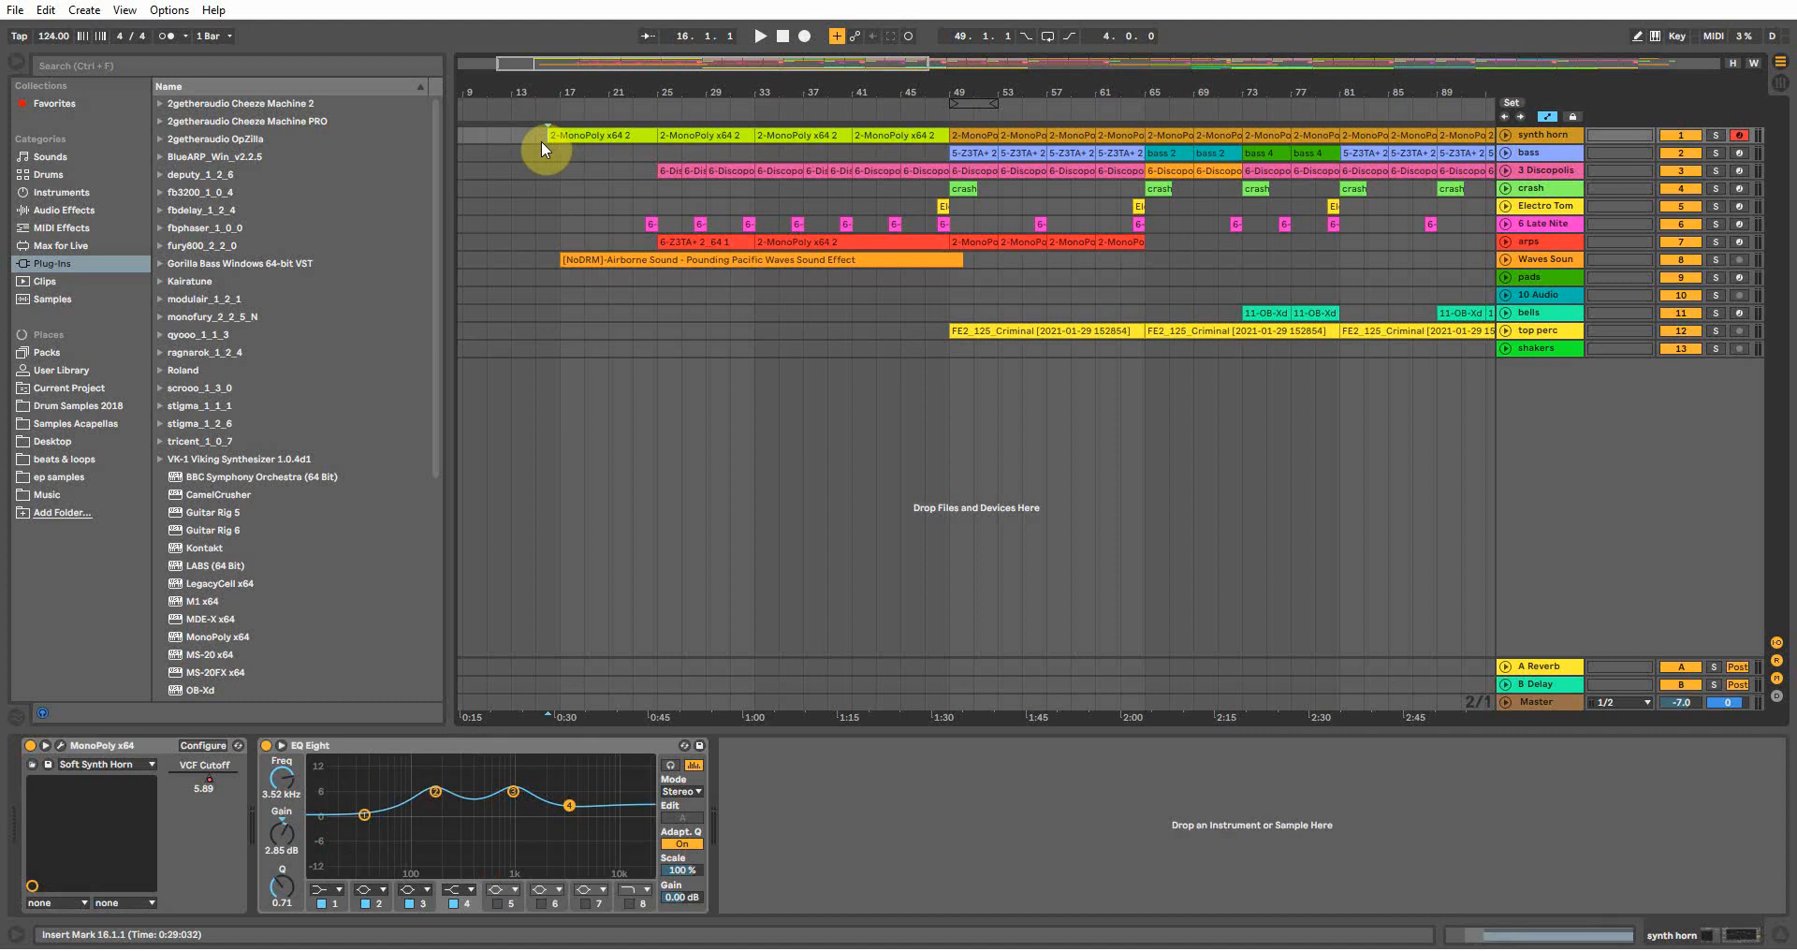
left_click(622, 132)
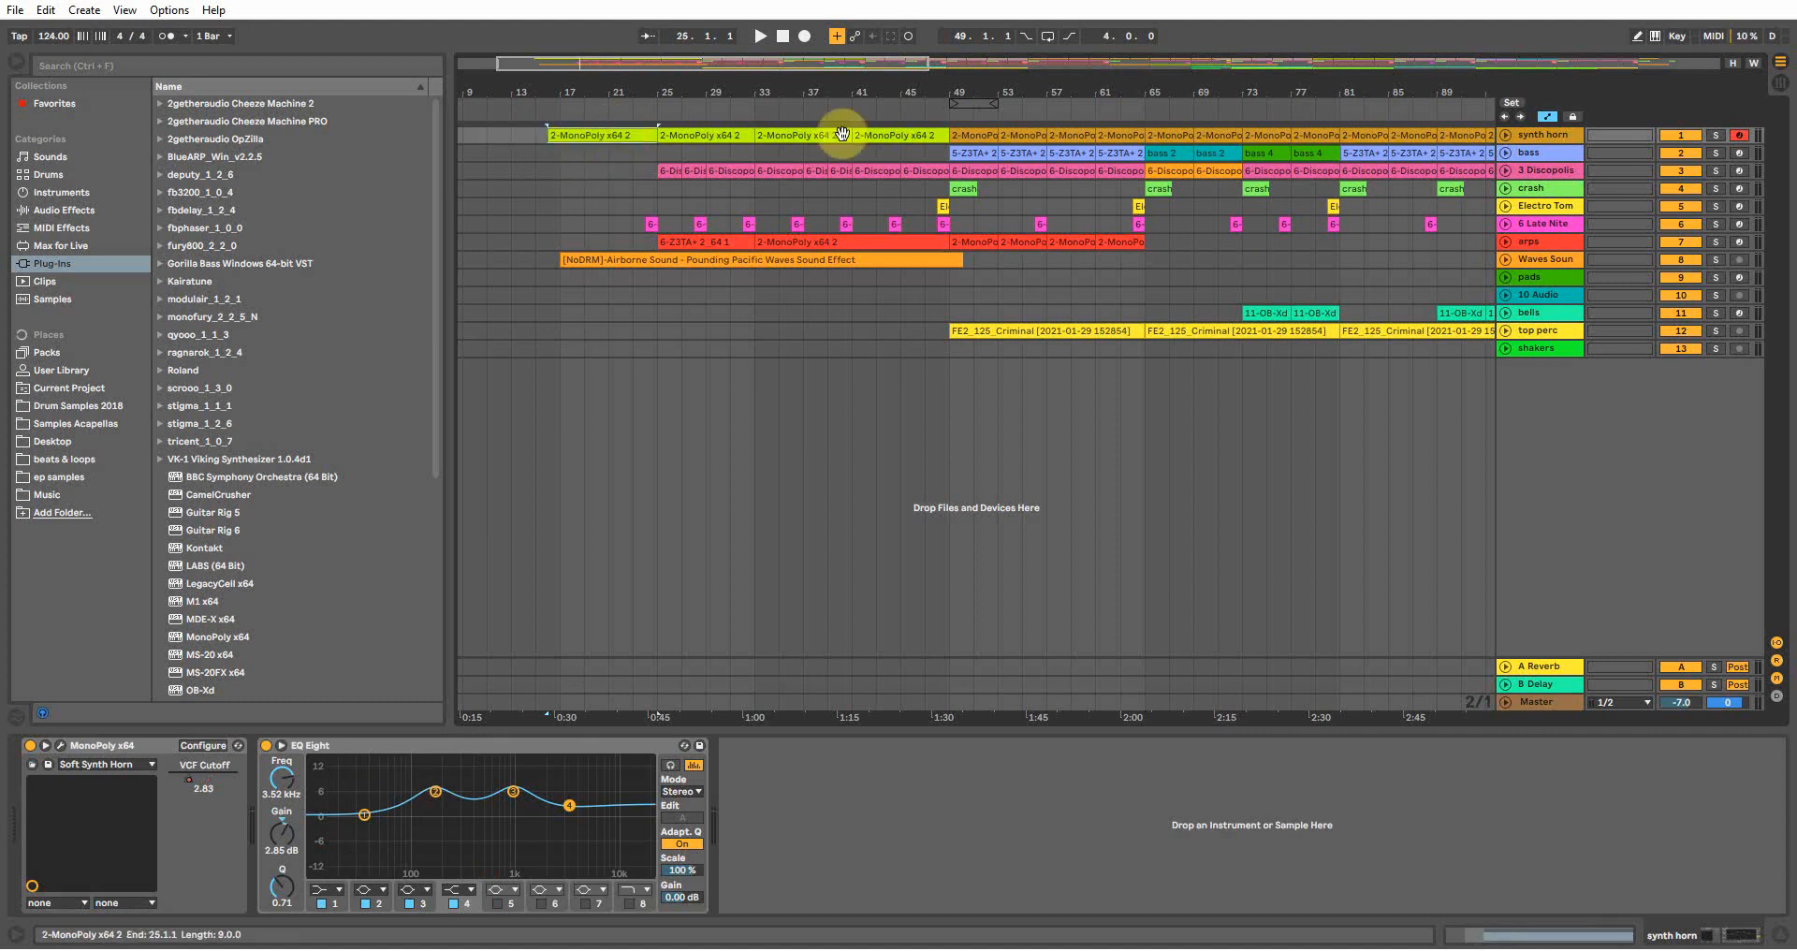
left_click(1550, 131)
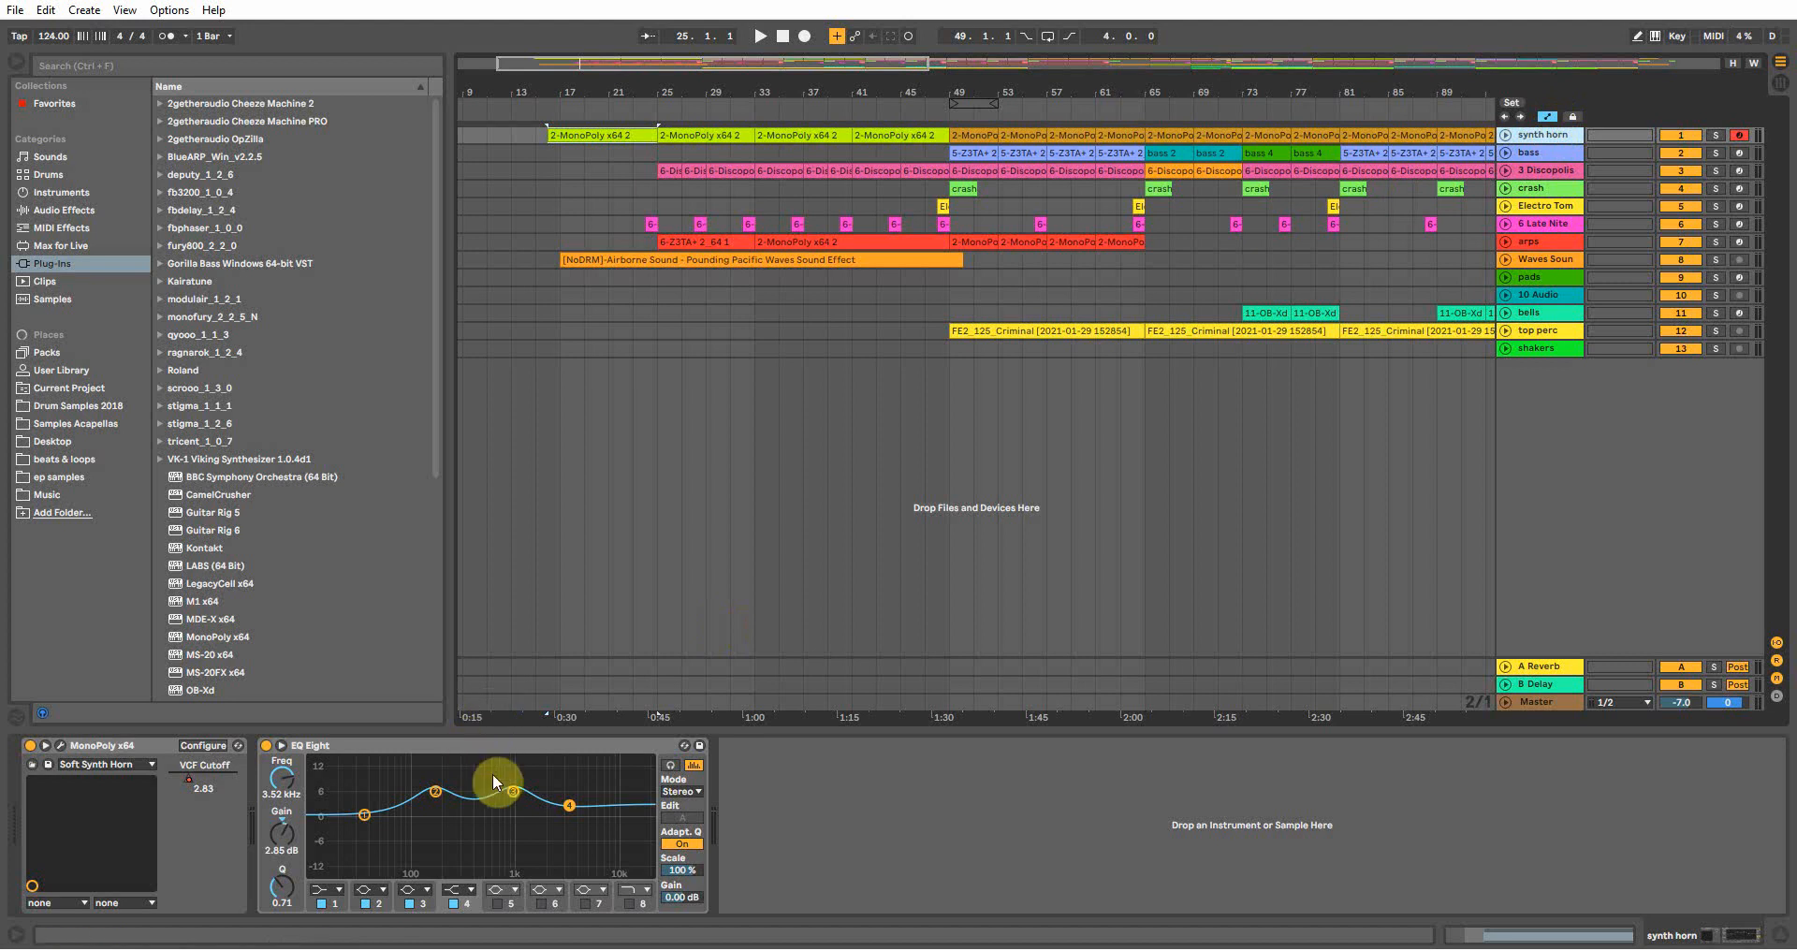
left_click(56, 743)
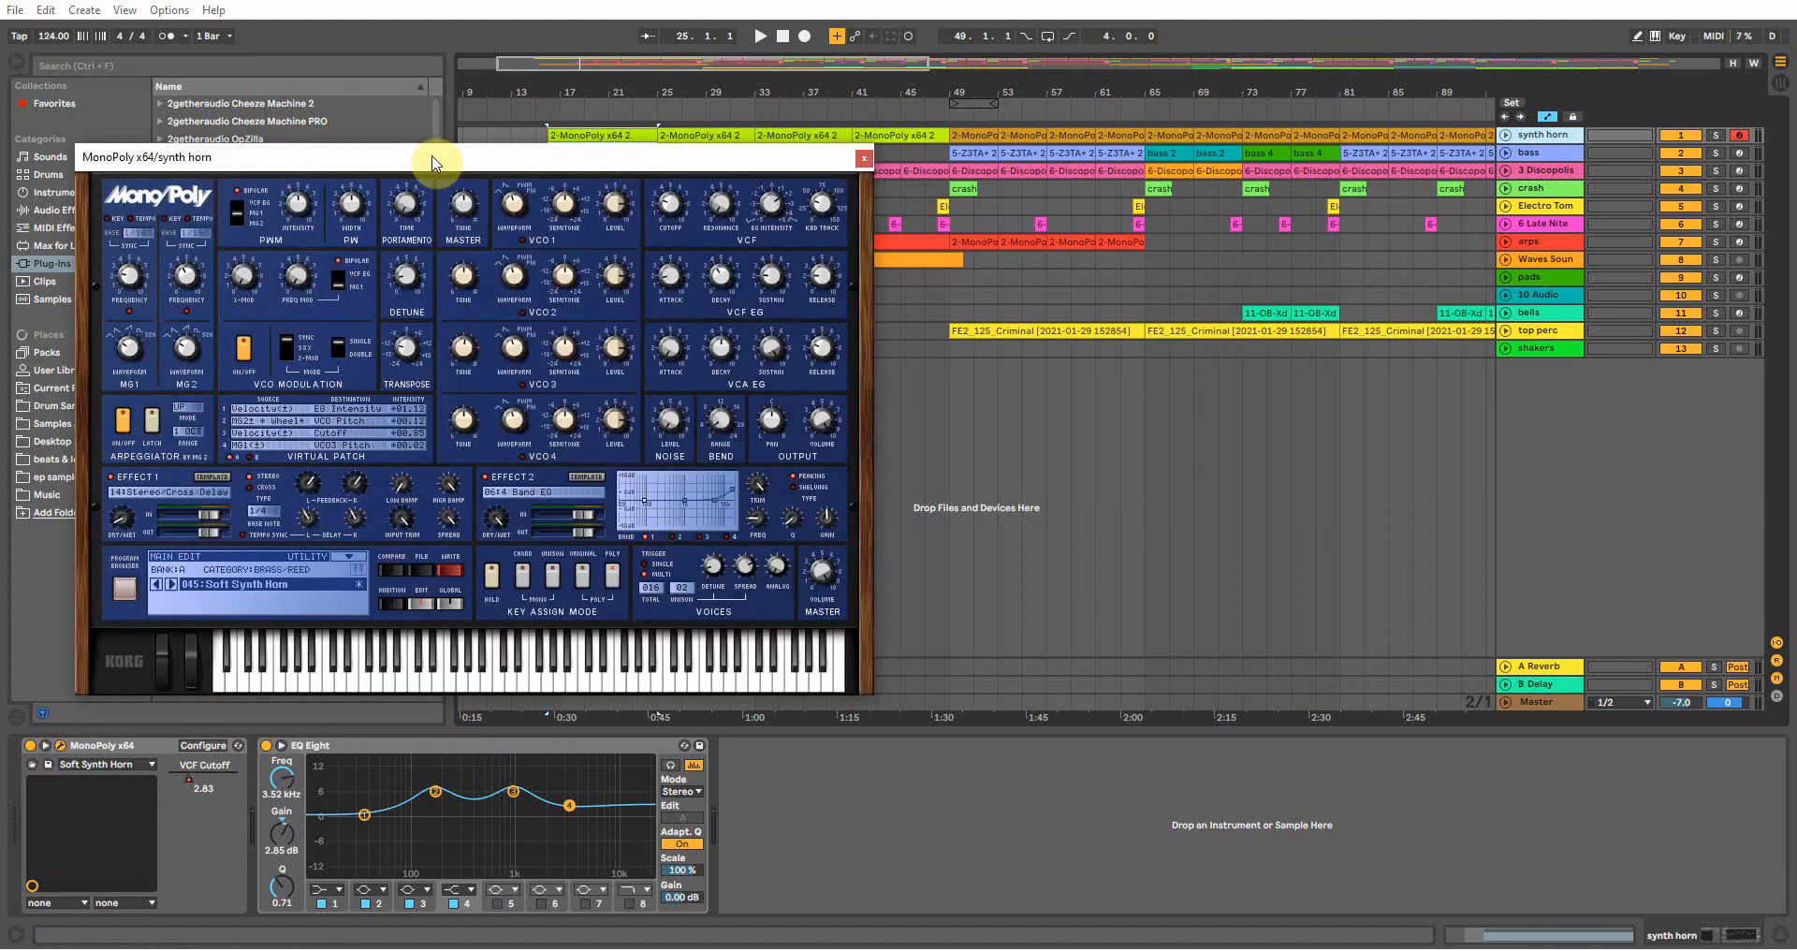
left_click_drag(435, 161, 510, 164)
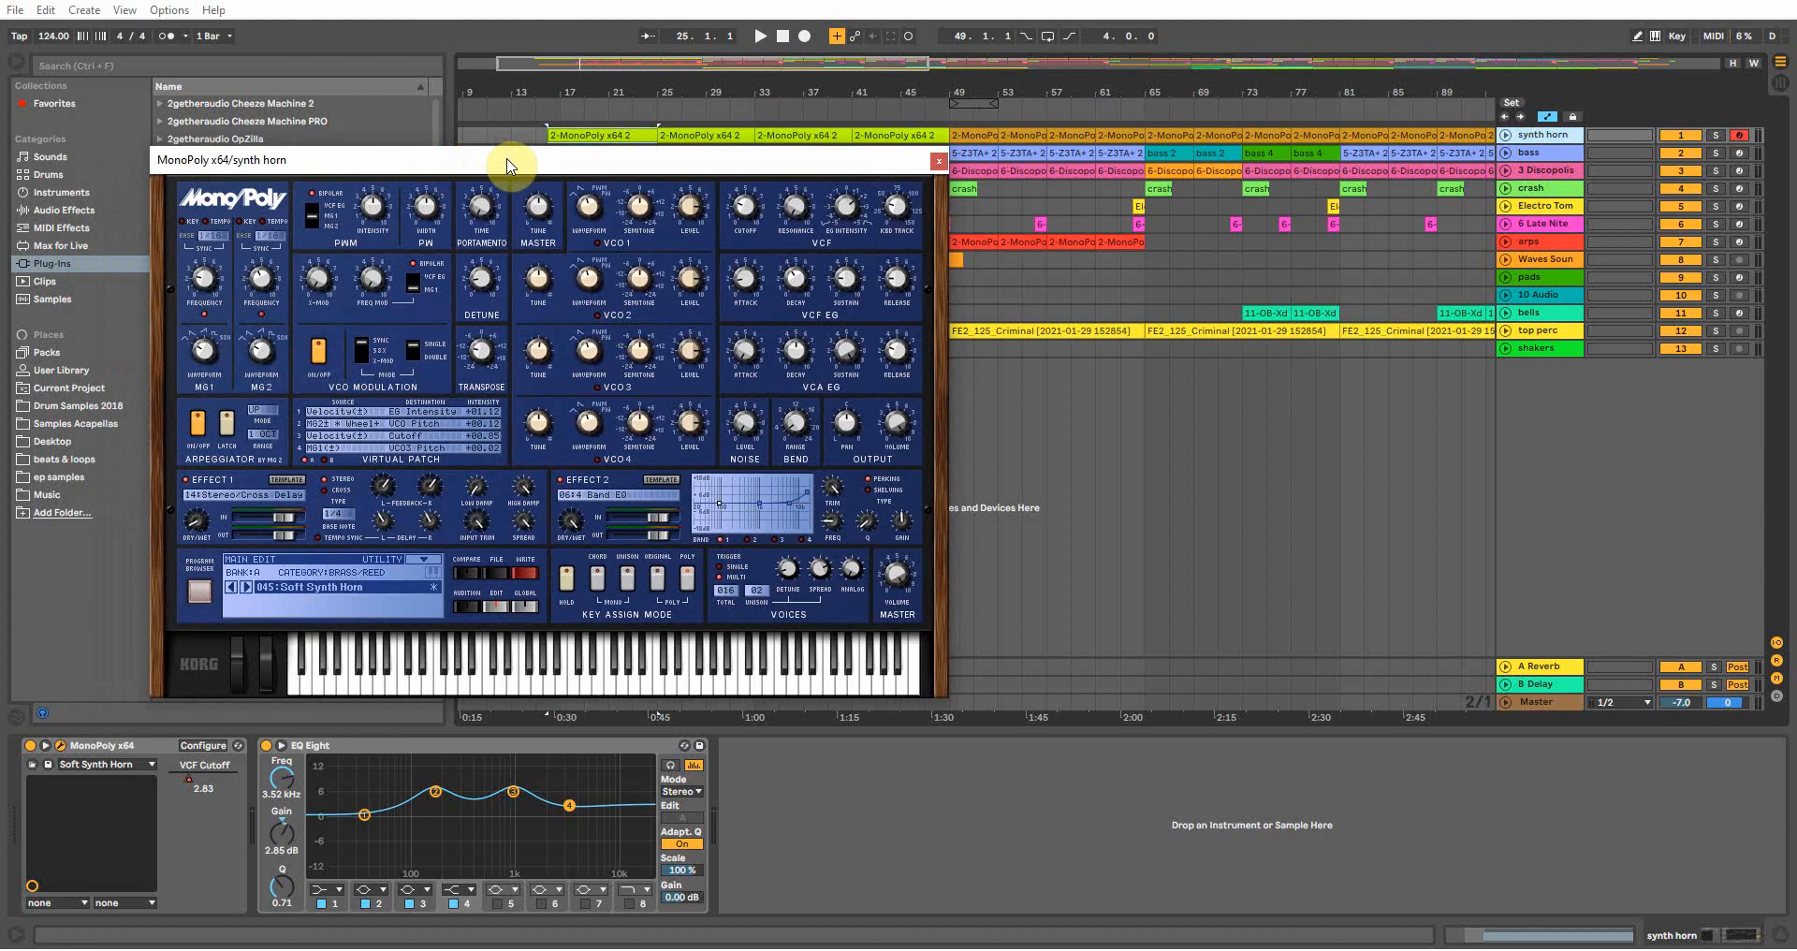
left_click(939, 162)
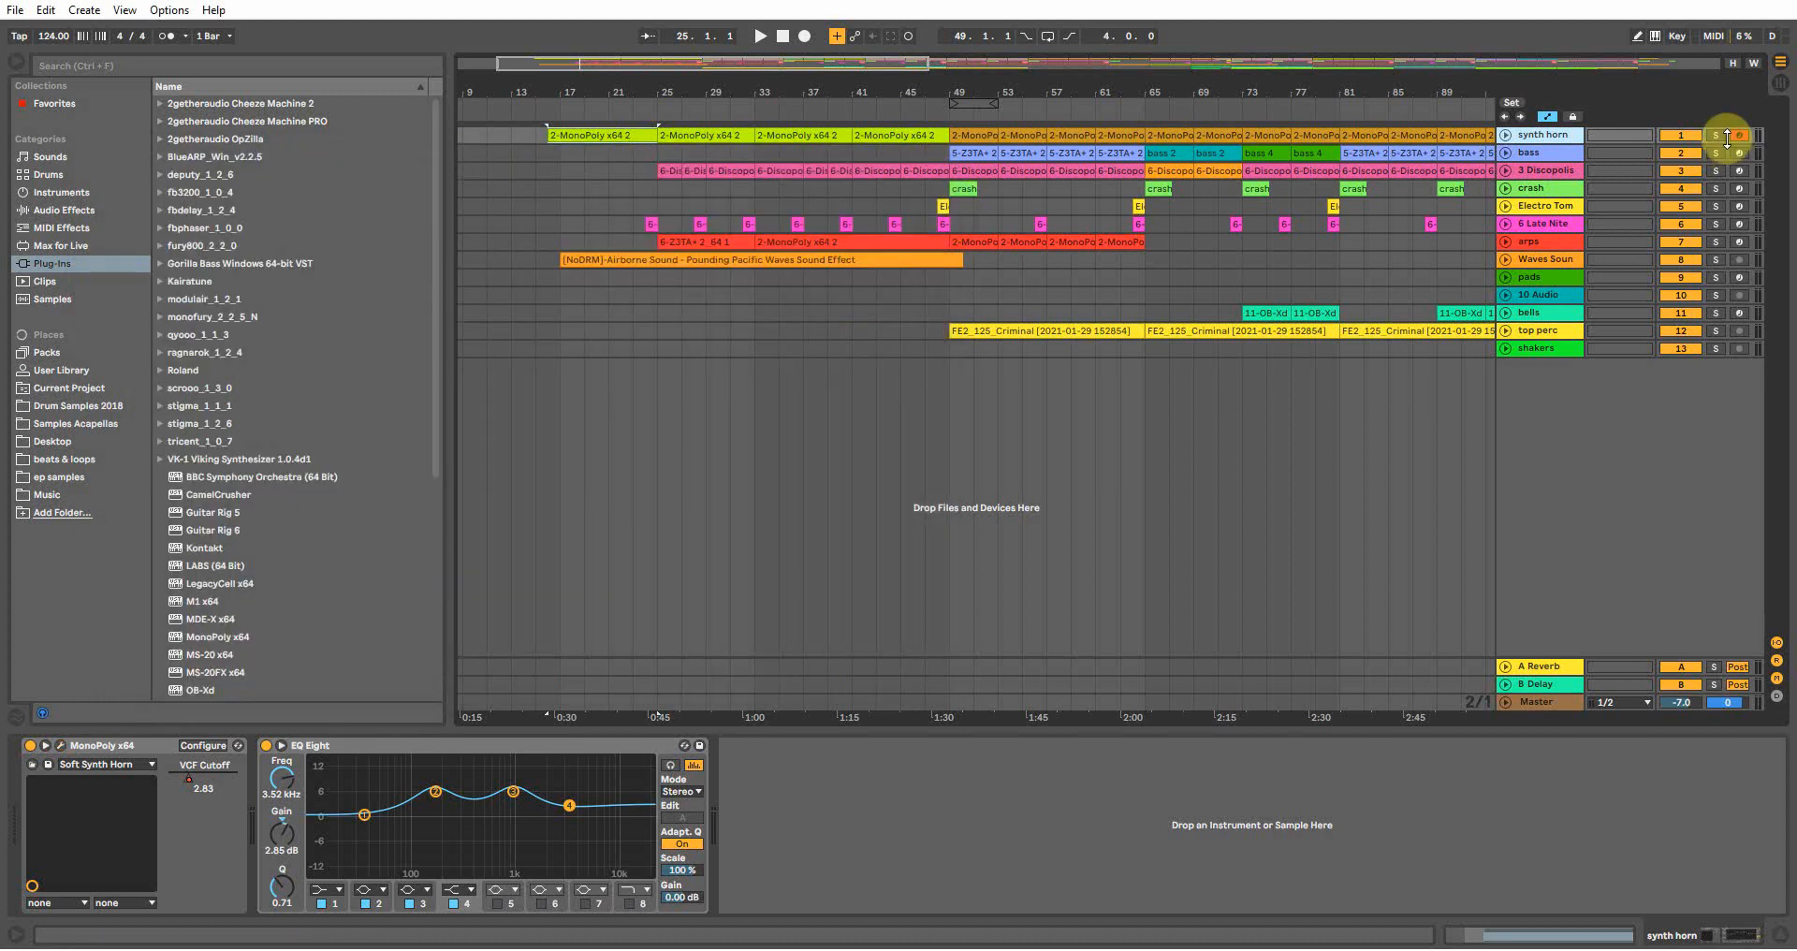
Unfold the synth horn track and open its MIDI clip at bar 49 in an enlarged note editor
left_click(1505, 135)
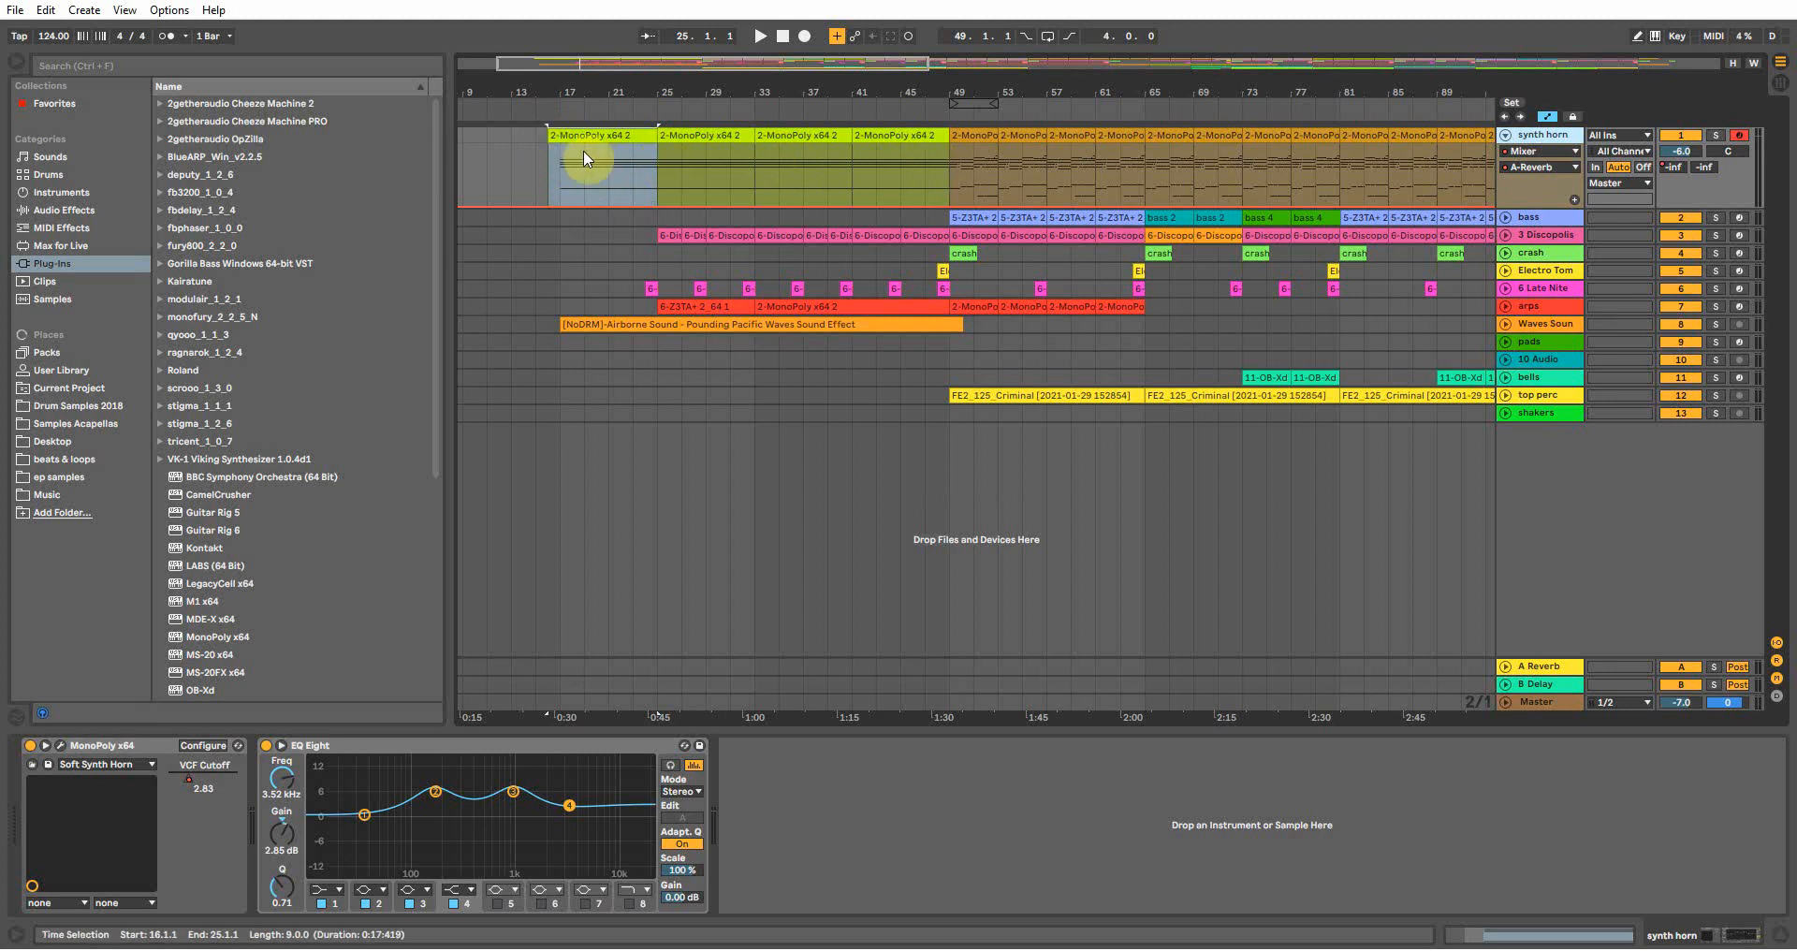
double_click(962, 156)
left_click_drag(222, 530, 543, 58)
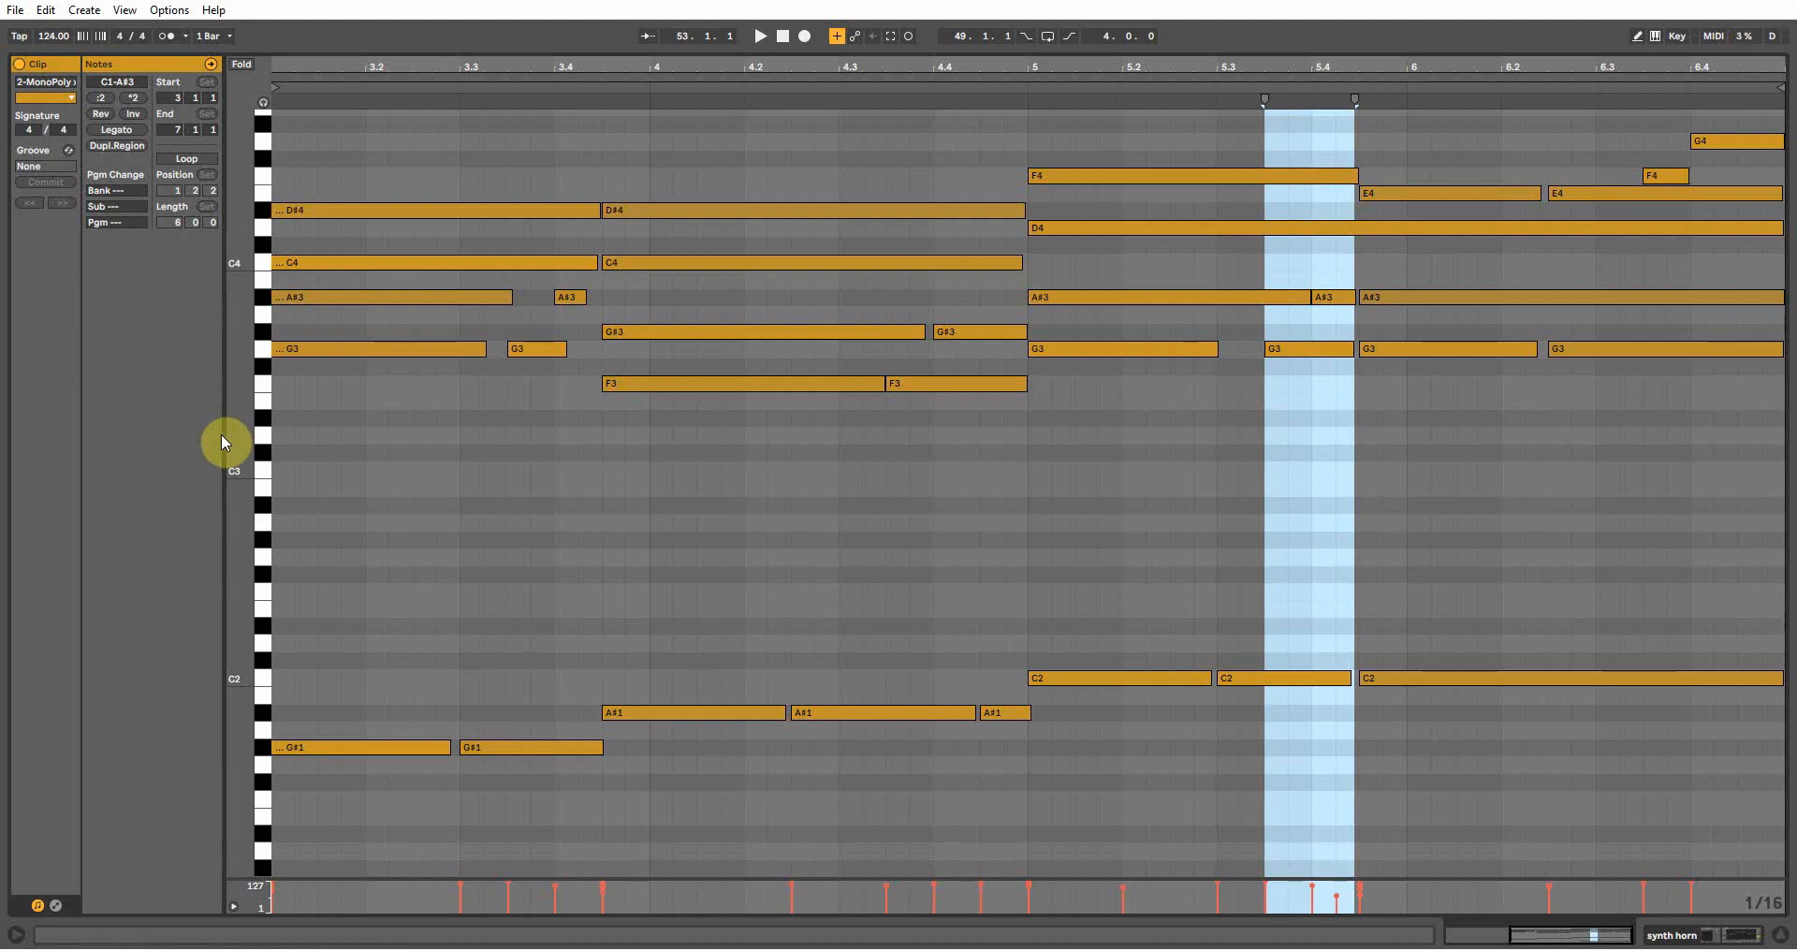
Reduce the note editor's height and examine the chord and bass notes of the synth horn clip at bar 49
key("space")
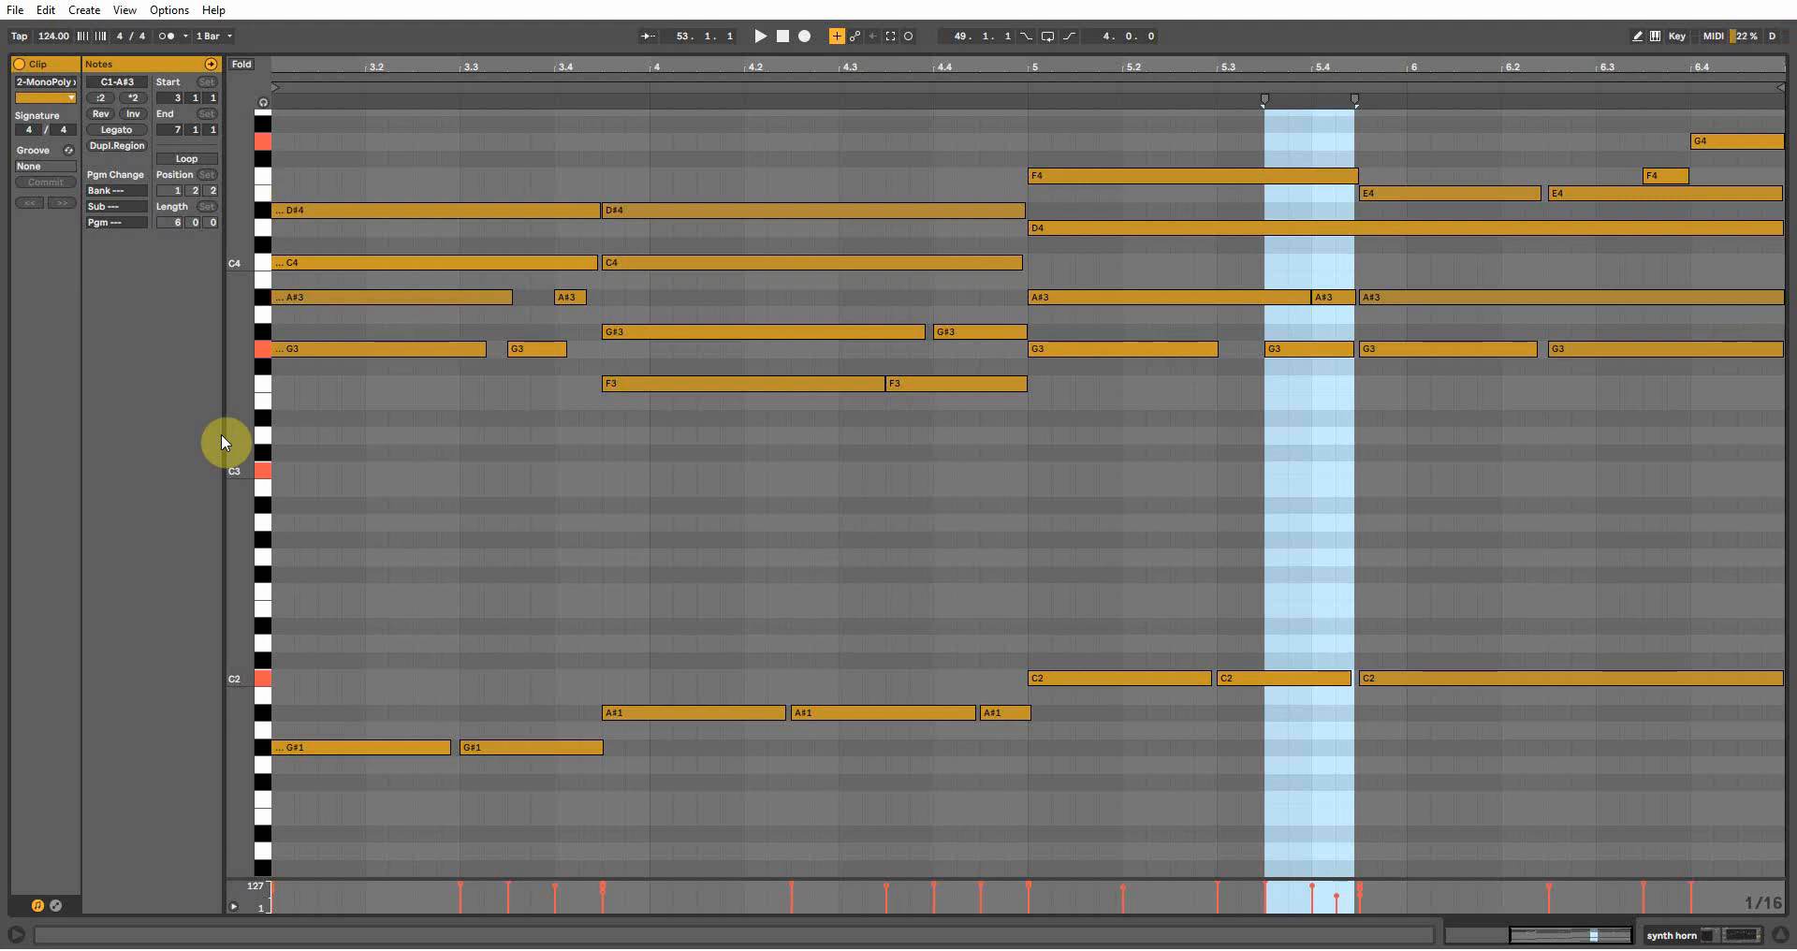
left_click_drag(1071, 49, 1092, 329)
left_click(991, 135)
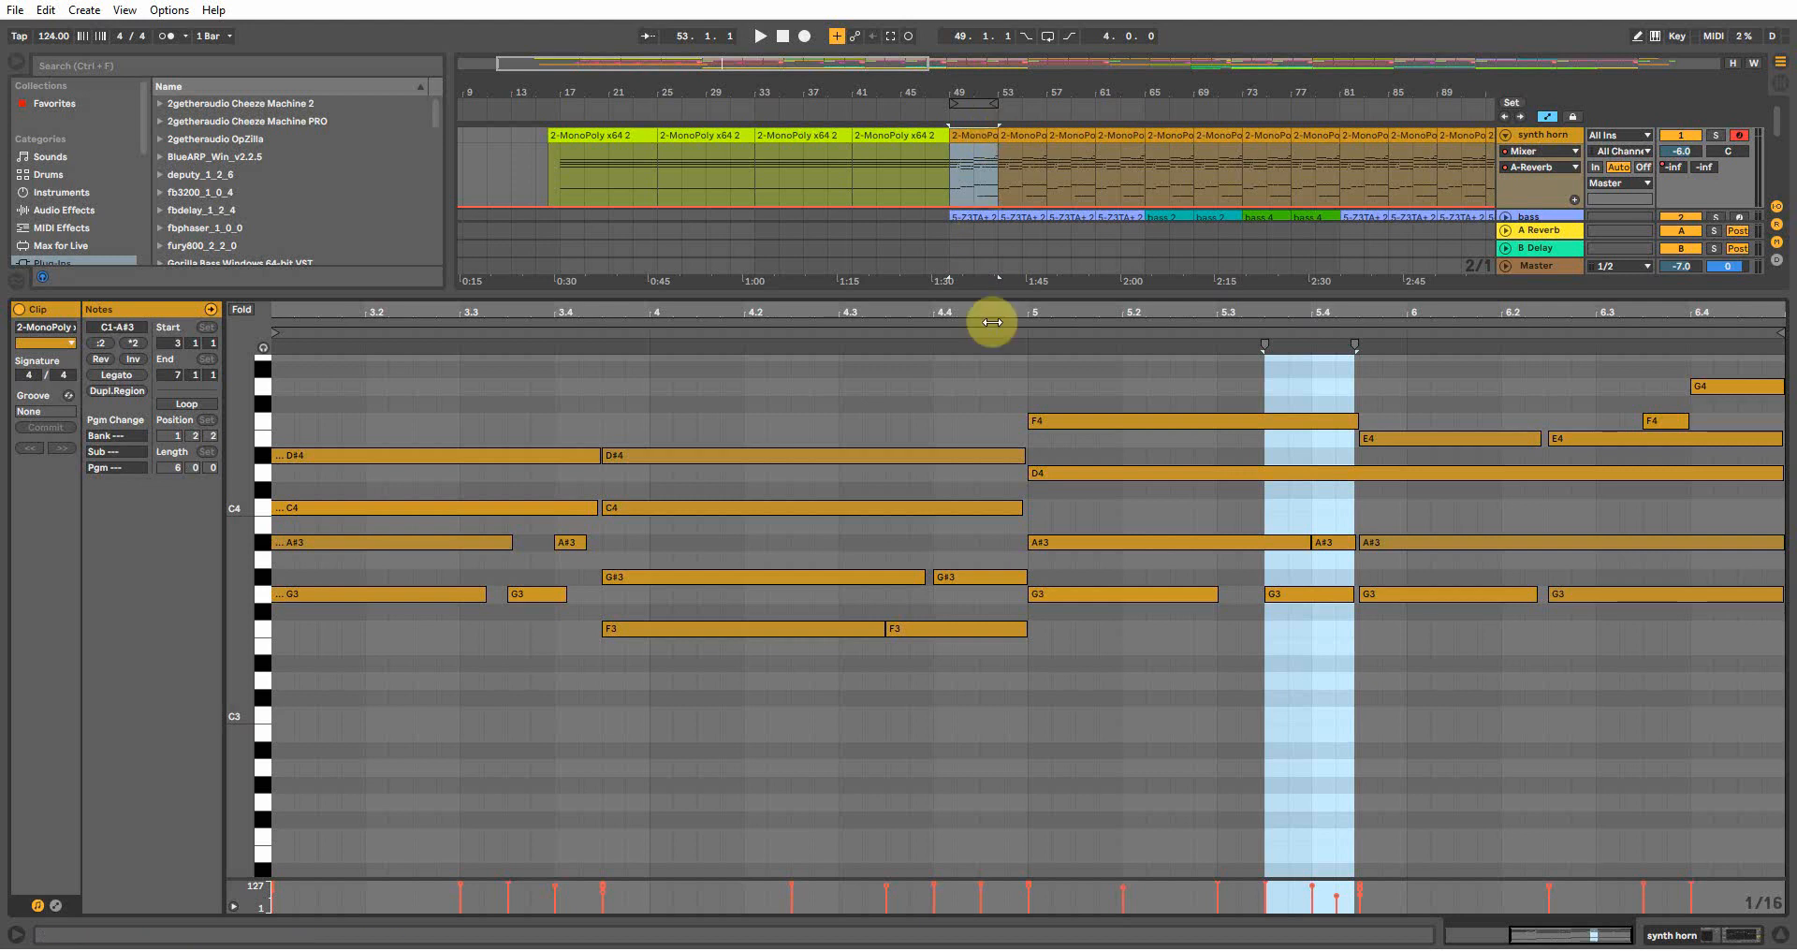
scroll(666, 655, "down", 2)
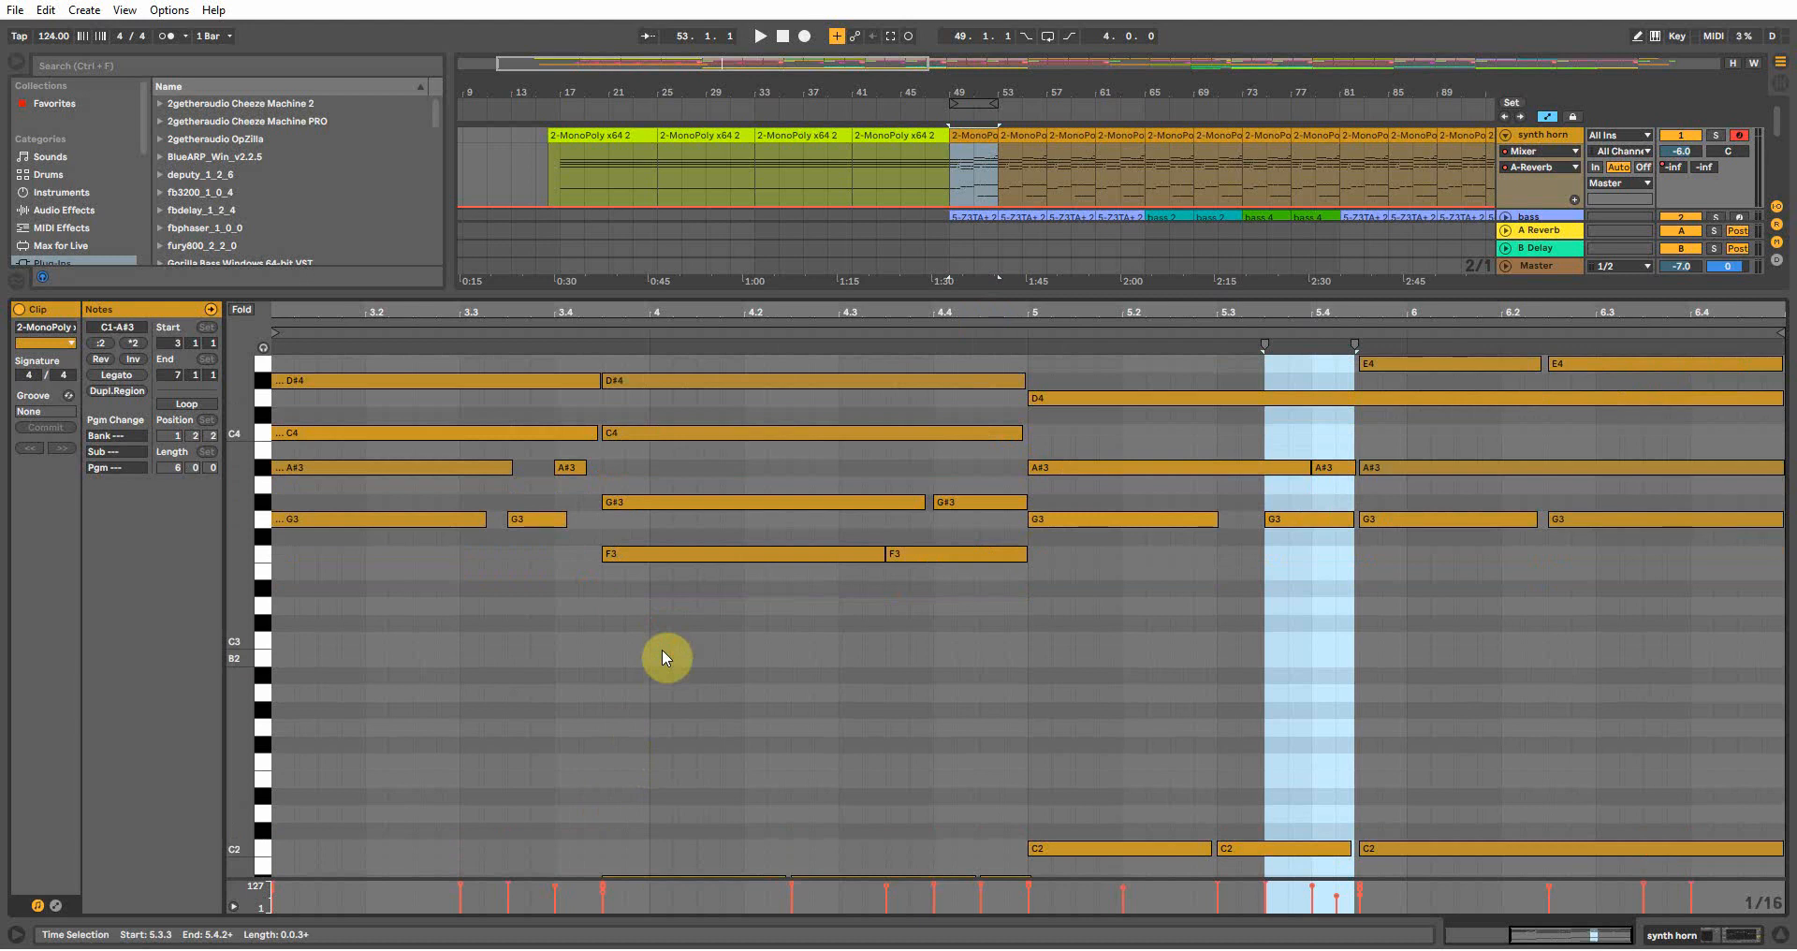
scroll(661, 649, "down", 3)
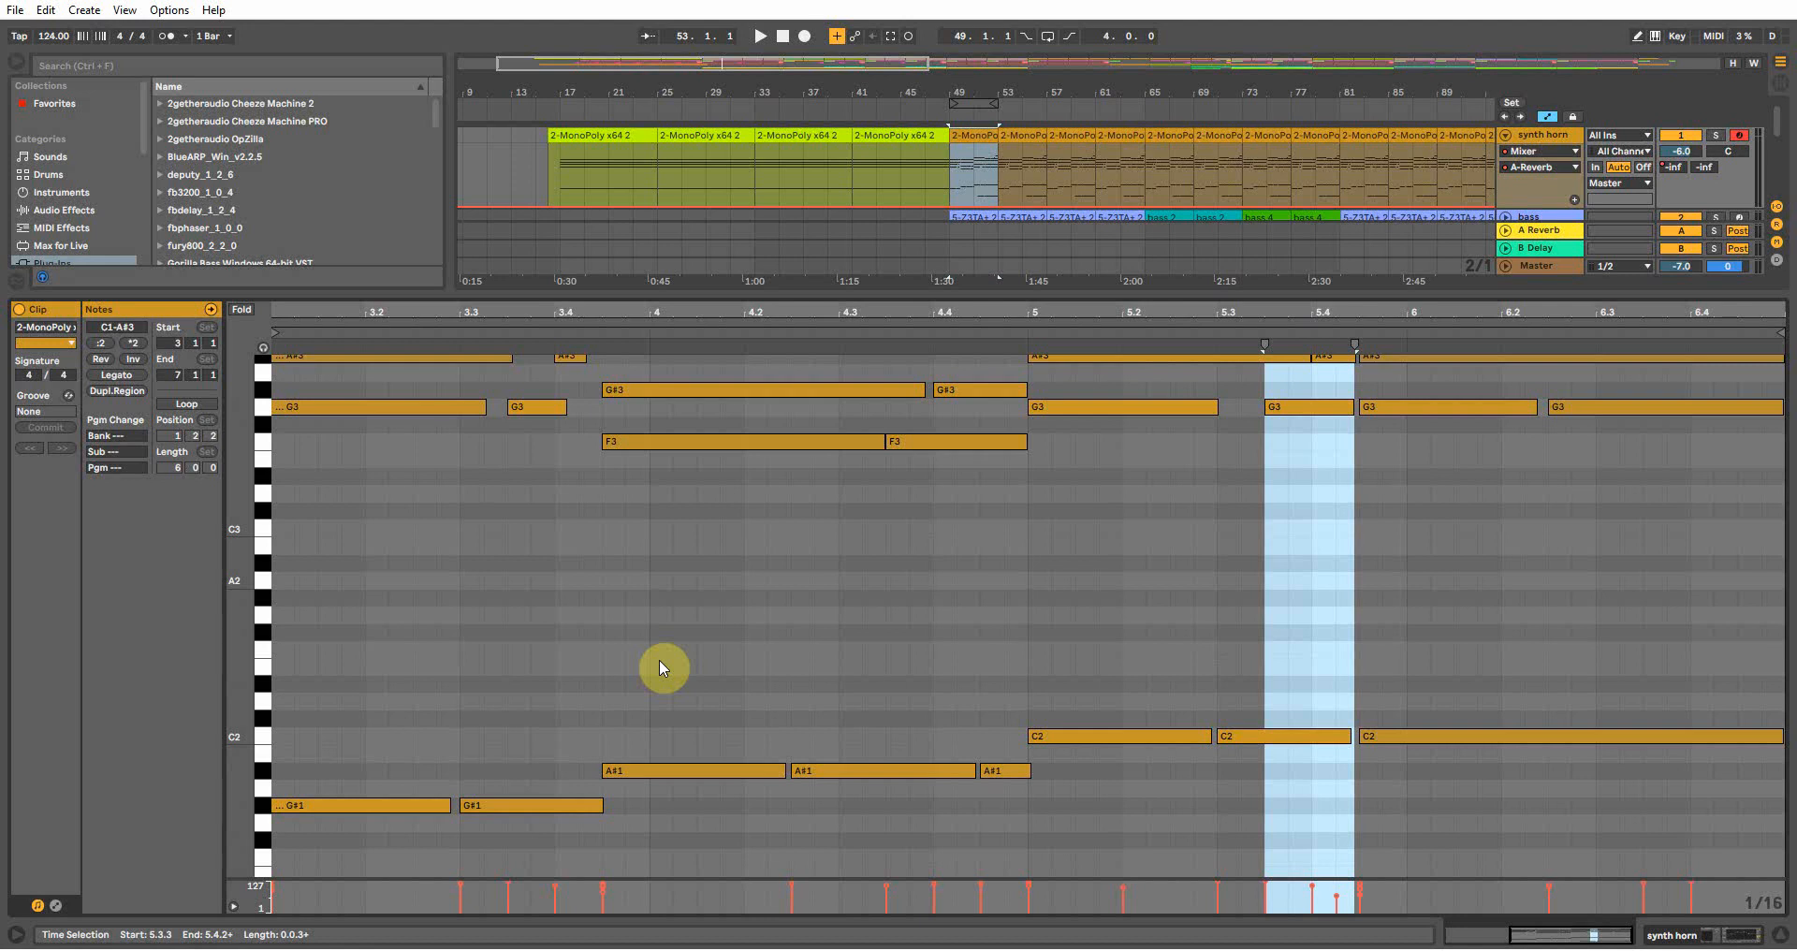
scroll(659, 659, "up", 4)
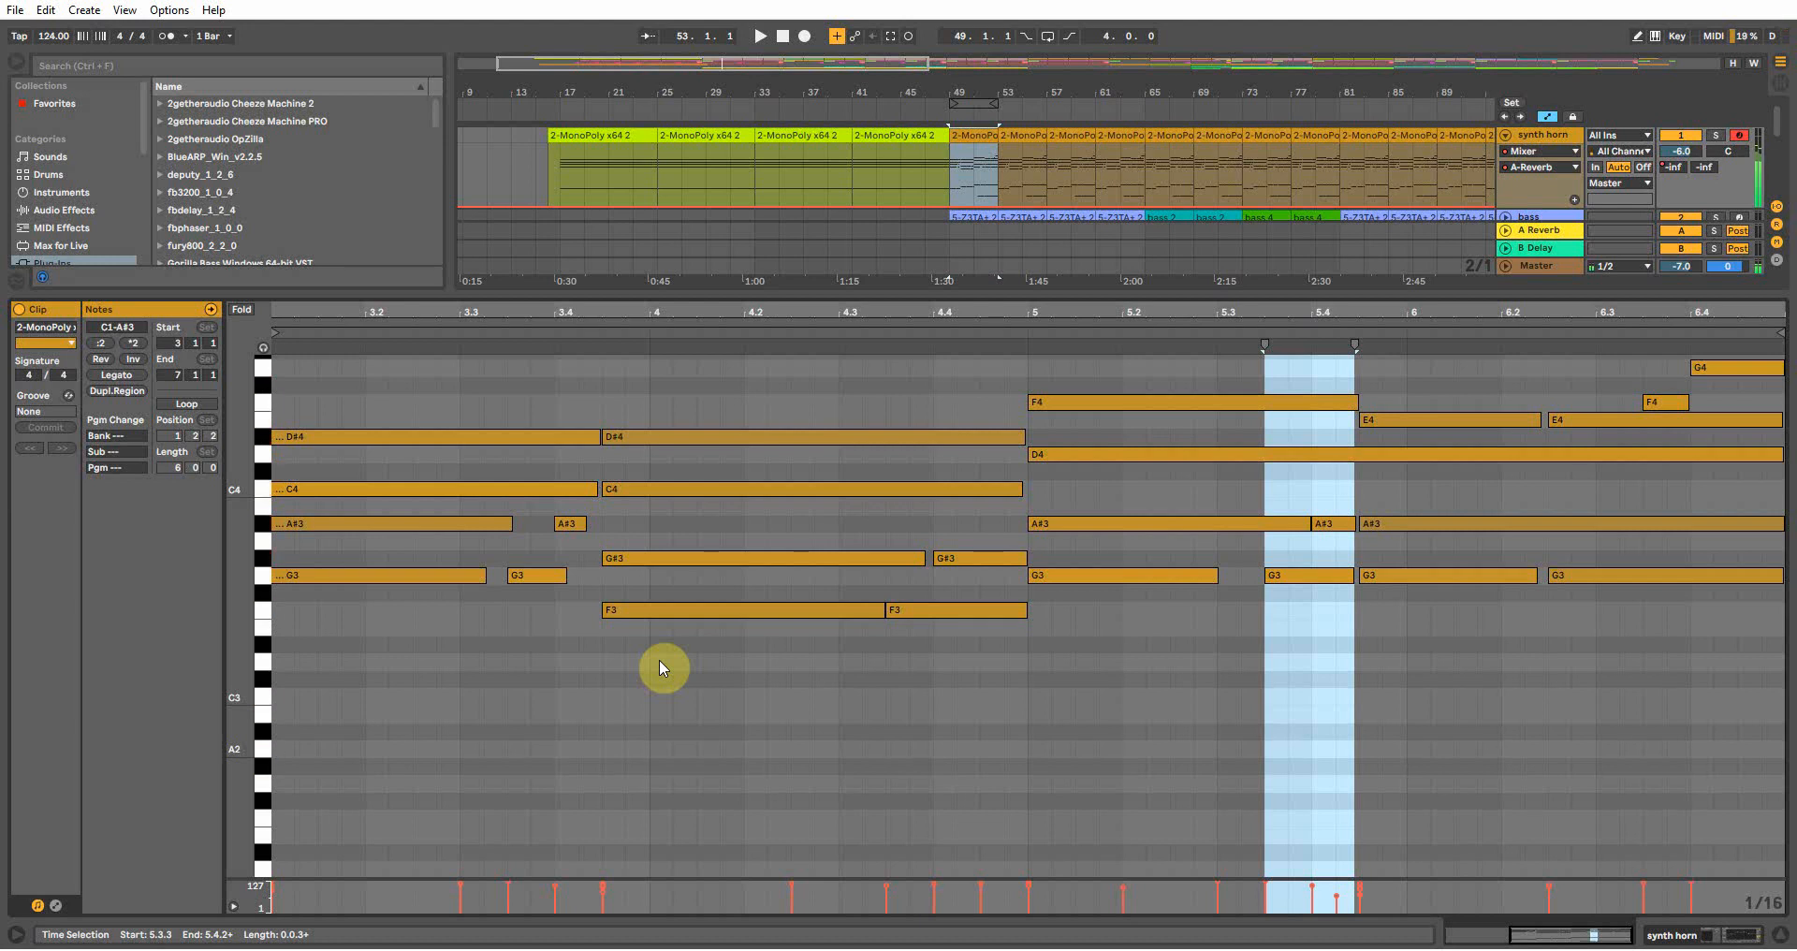
Play from bar 49 with the synth horn track soloed, shrink the note editor and stop playback
key("space")
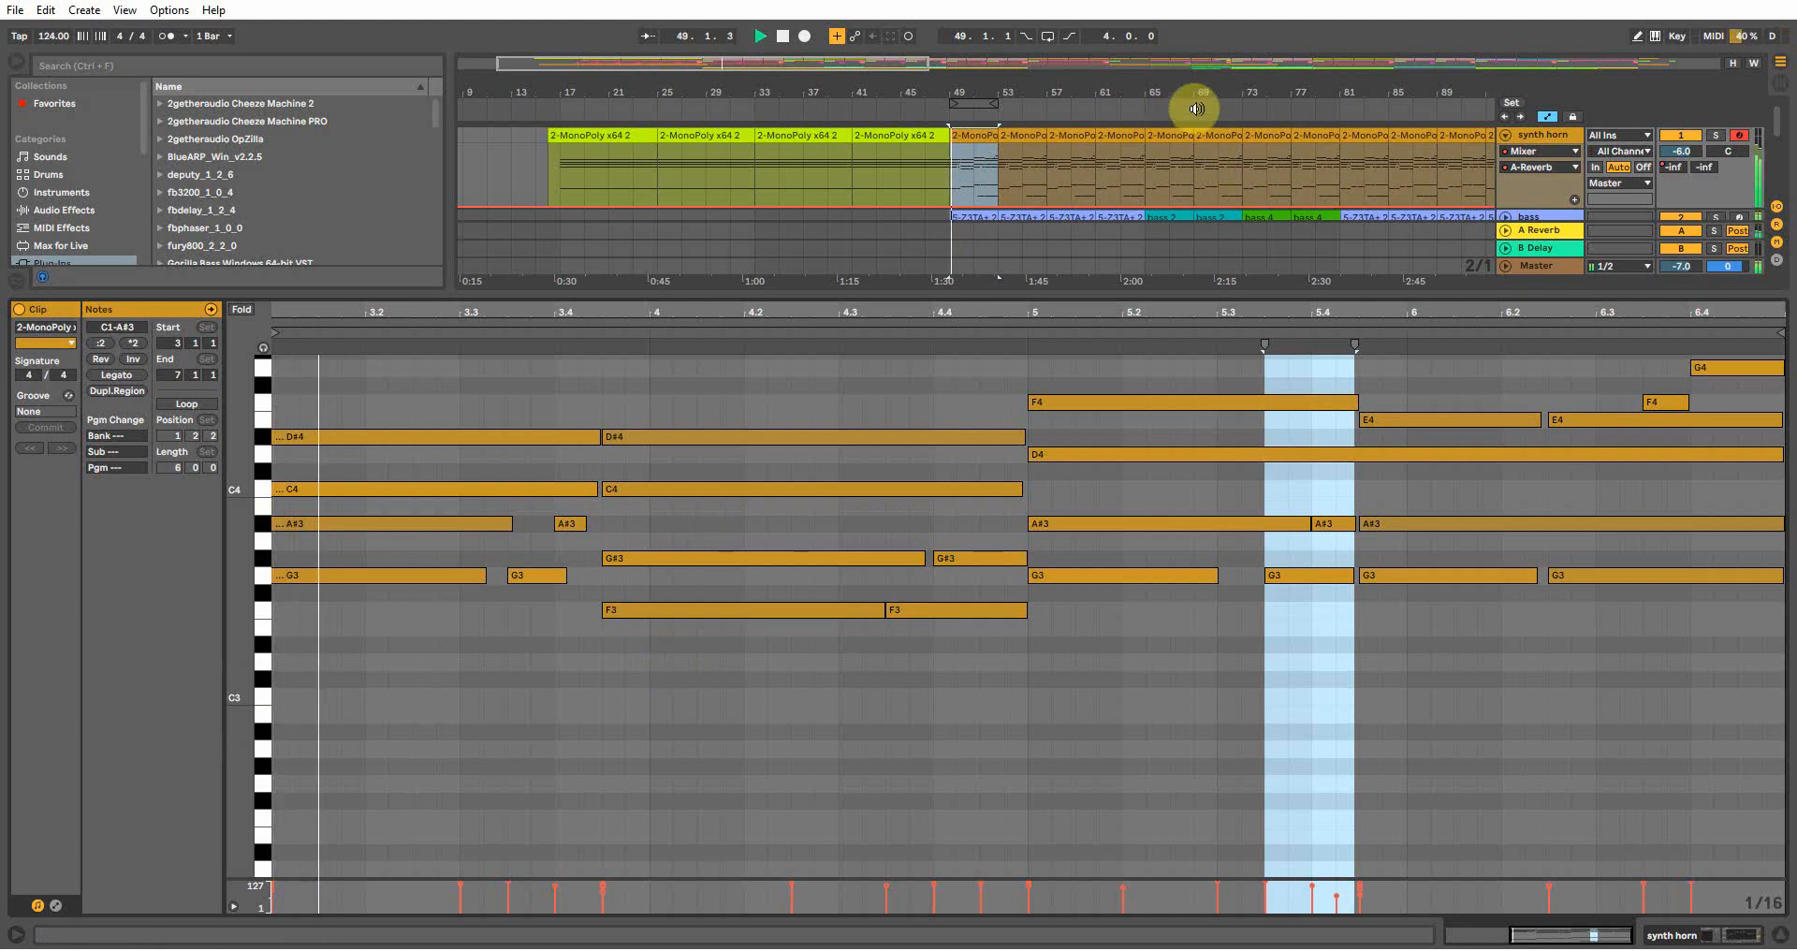
left_click(1715, 136)
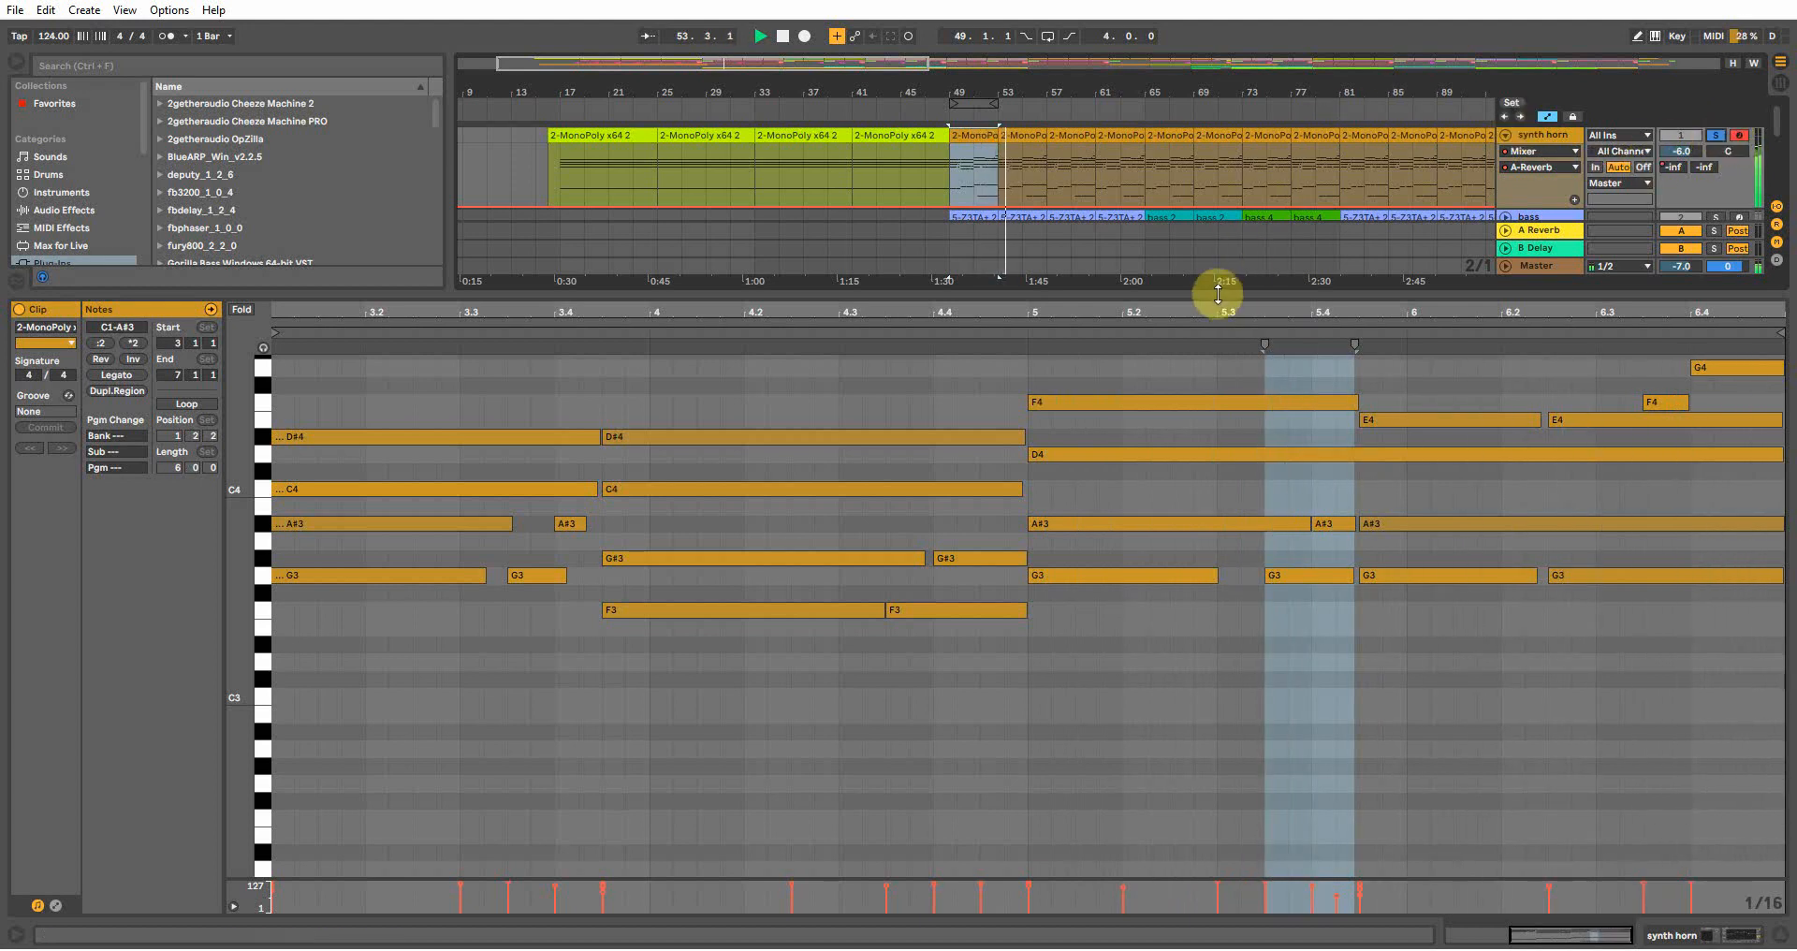
left_click_drag(1215, 293, 1215, 535)
key("space")
Select the bass track, show its devices and open the Z3TA+ 2 plug-in window
left_click(1105, 766)
left_click(946, 217)
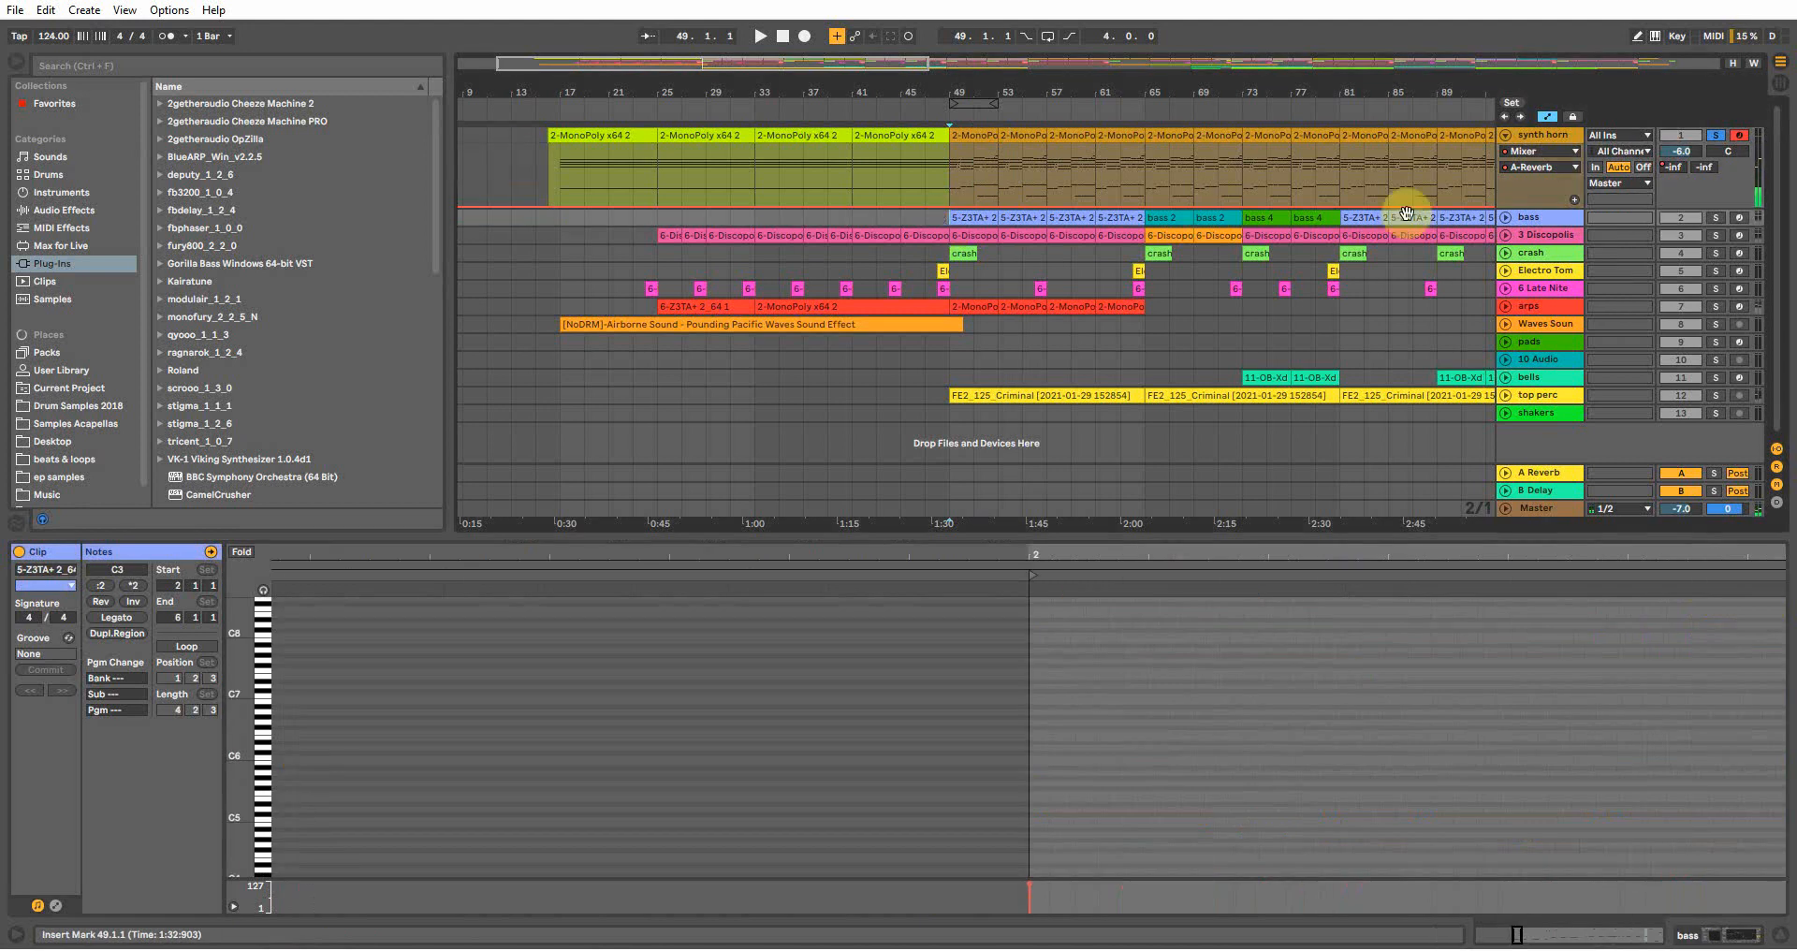
left_click(1531, 217)
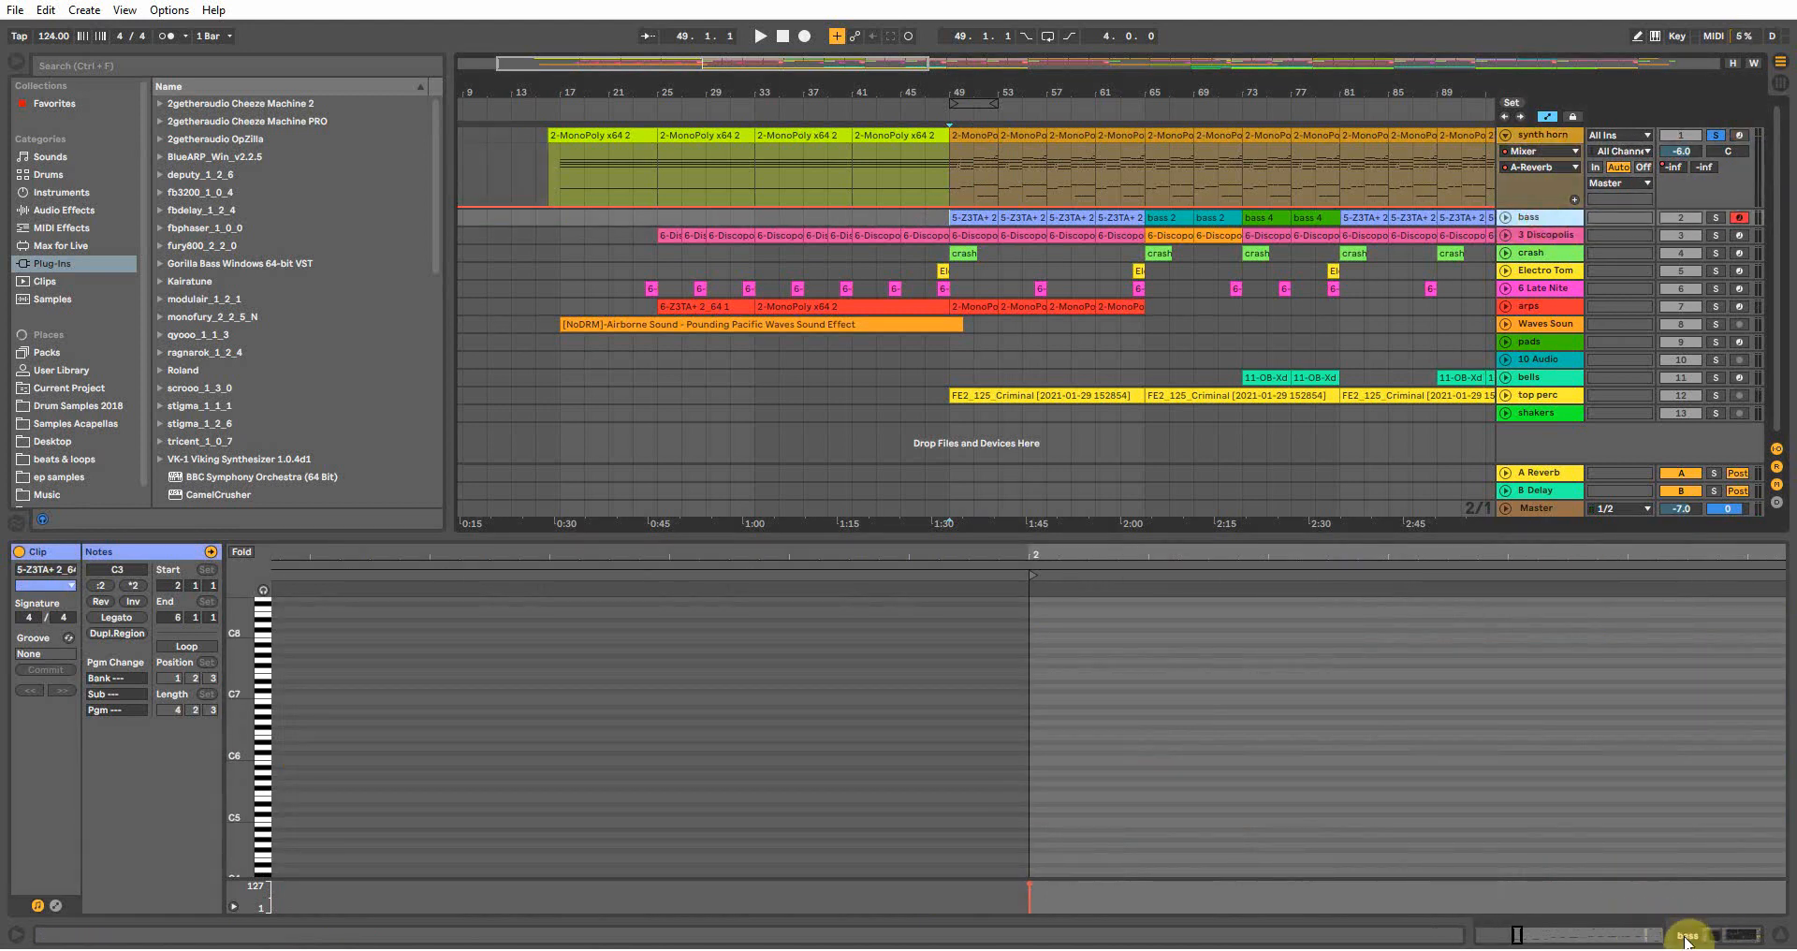
left_click(1734, 933)
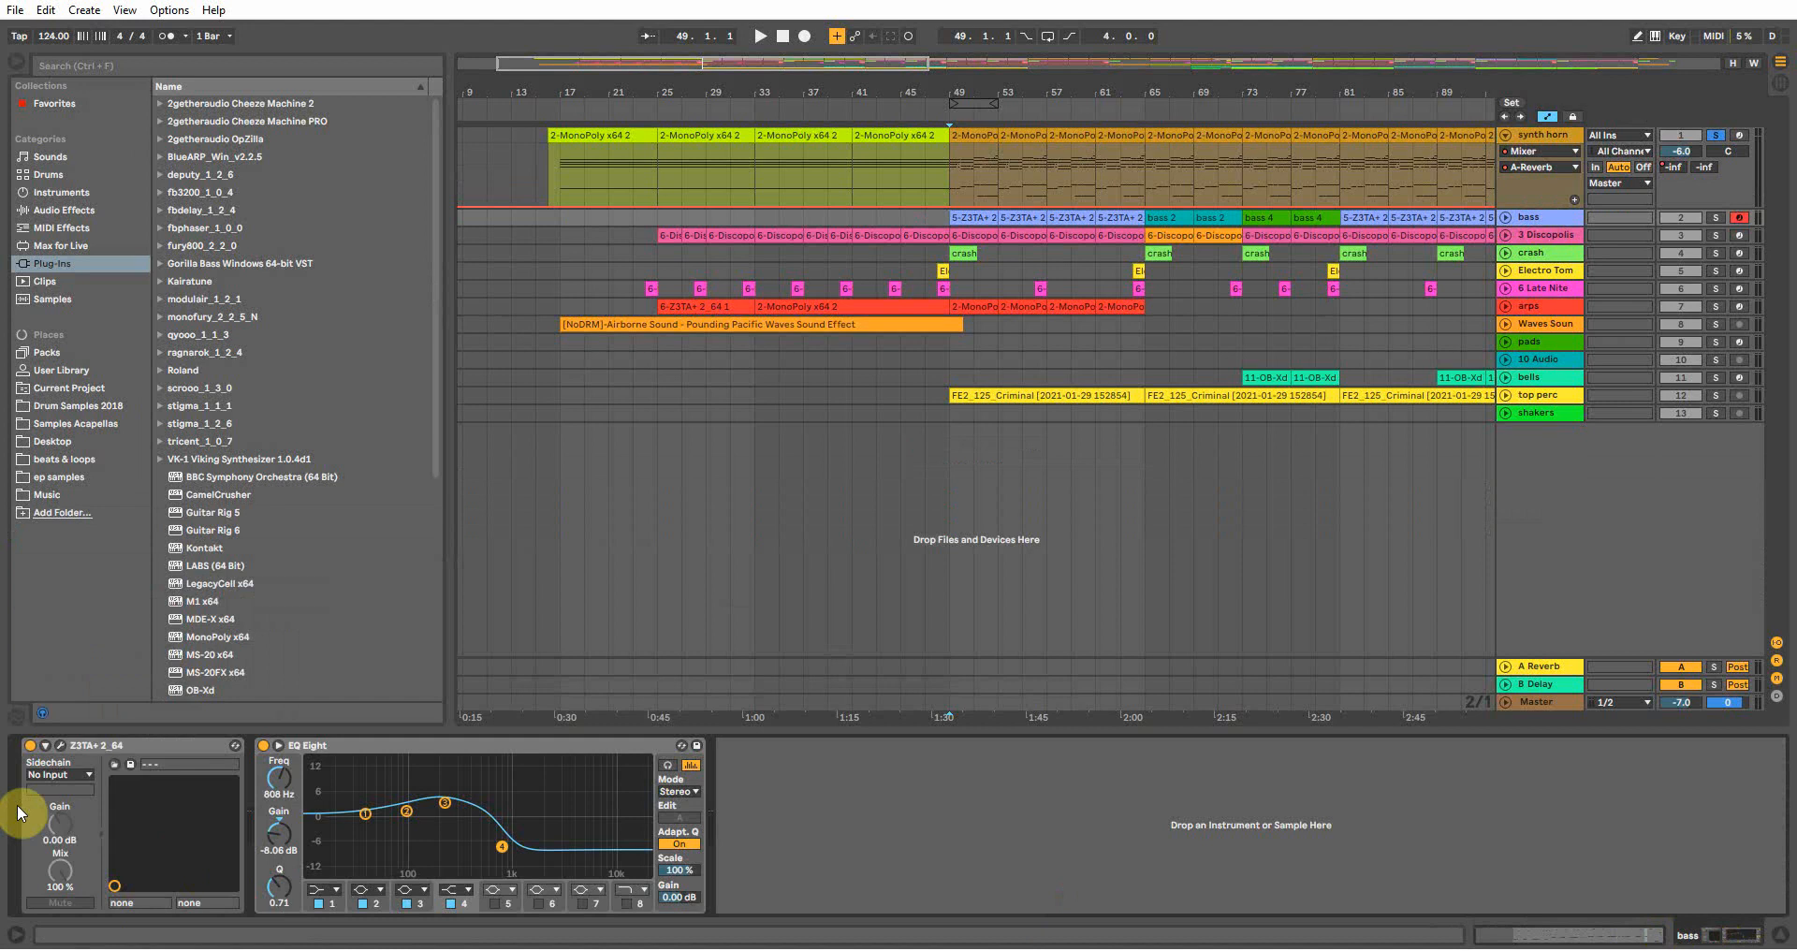
left_click(60, 745)
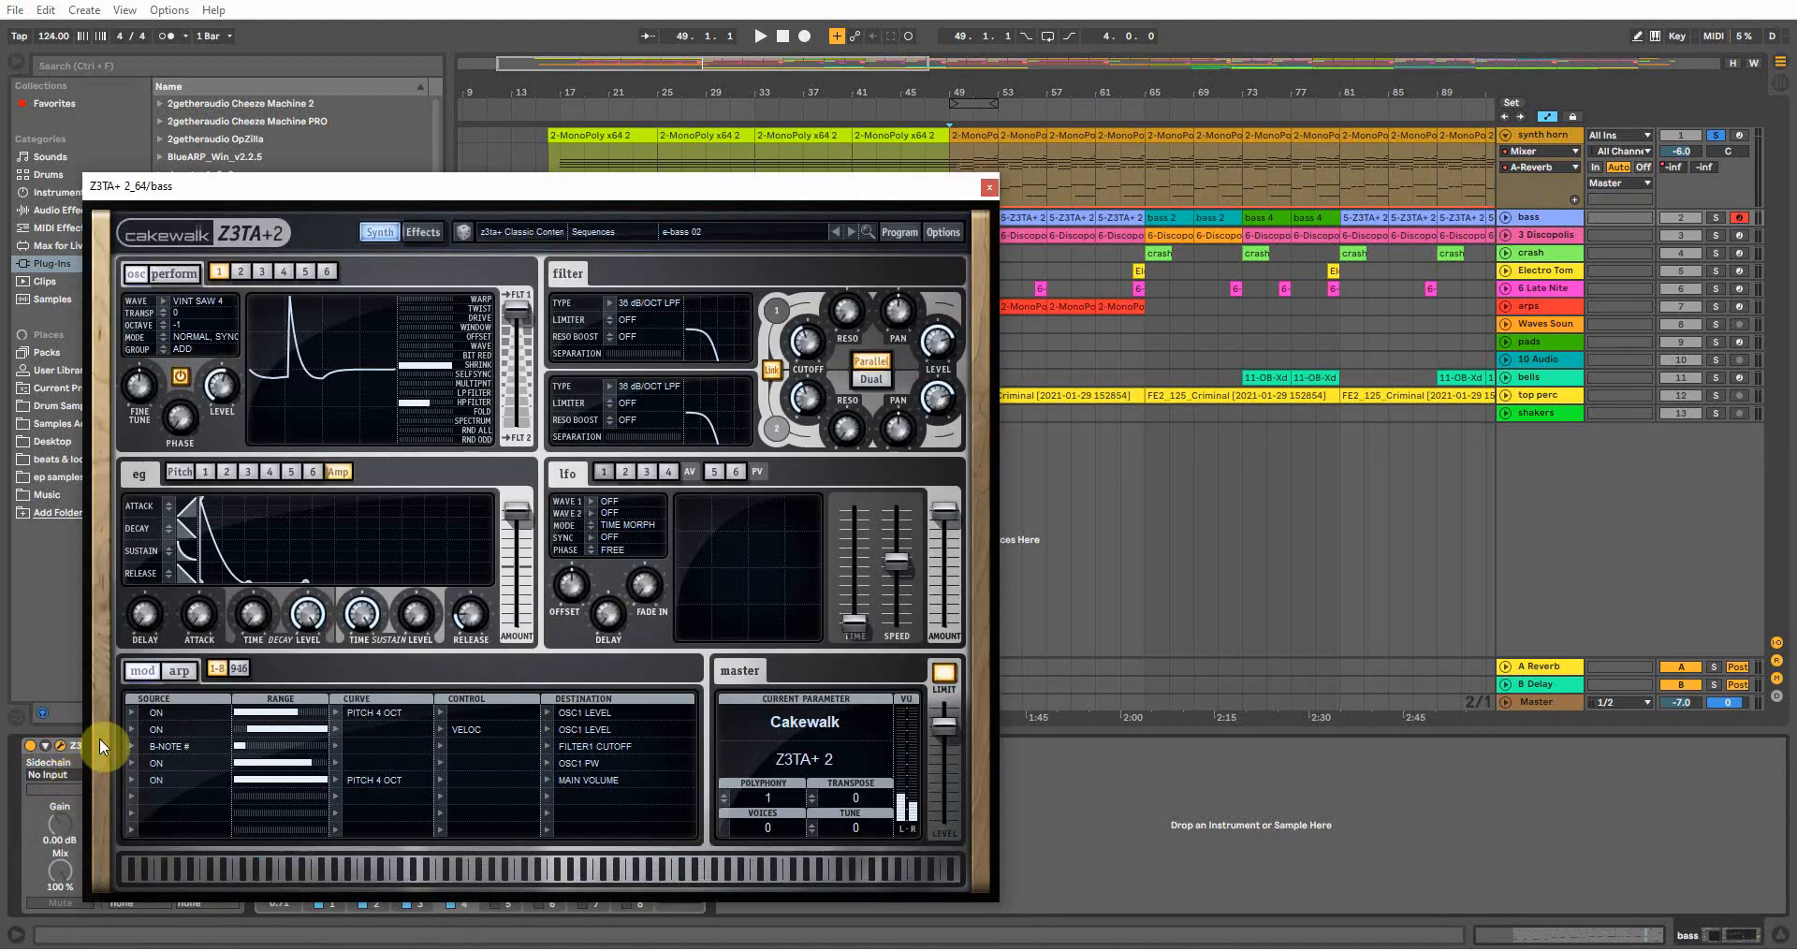
Look through the Z3TA+ 2 program list around the bass patch e-bass 02 and leave the list without loading another patch
left_click(582, 232)
left_click(582, 234)
left_click(582, 232)
left_click(732, 236)
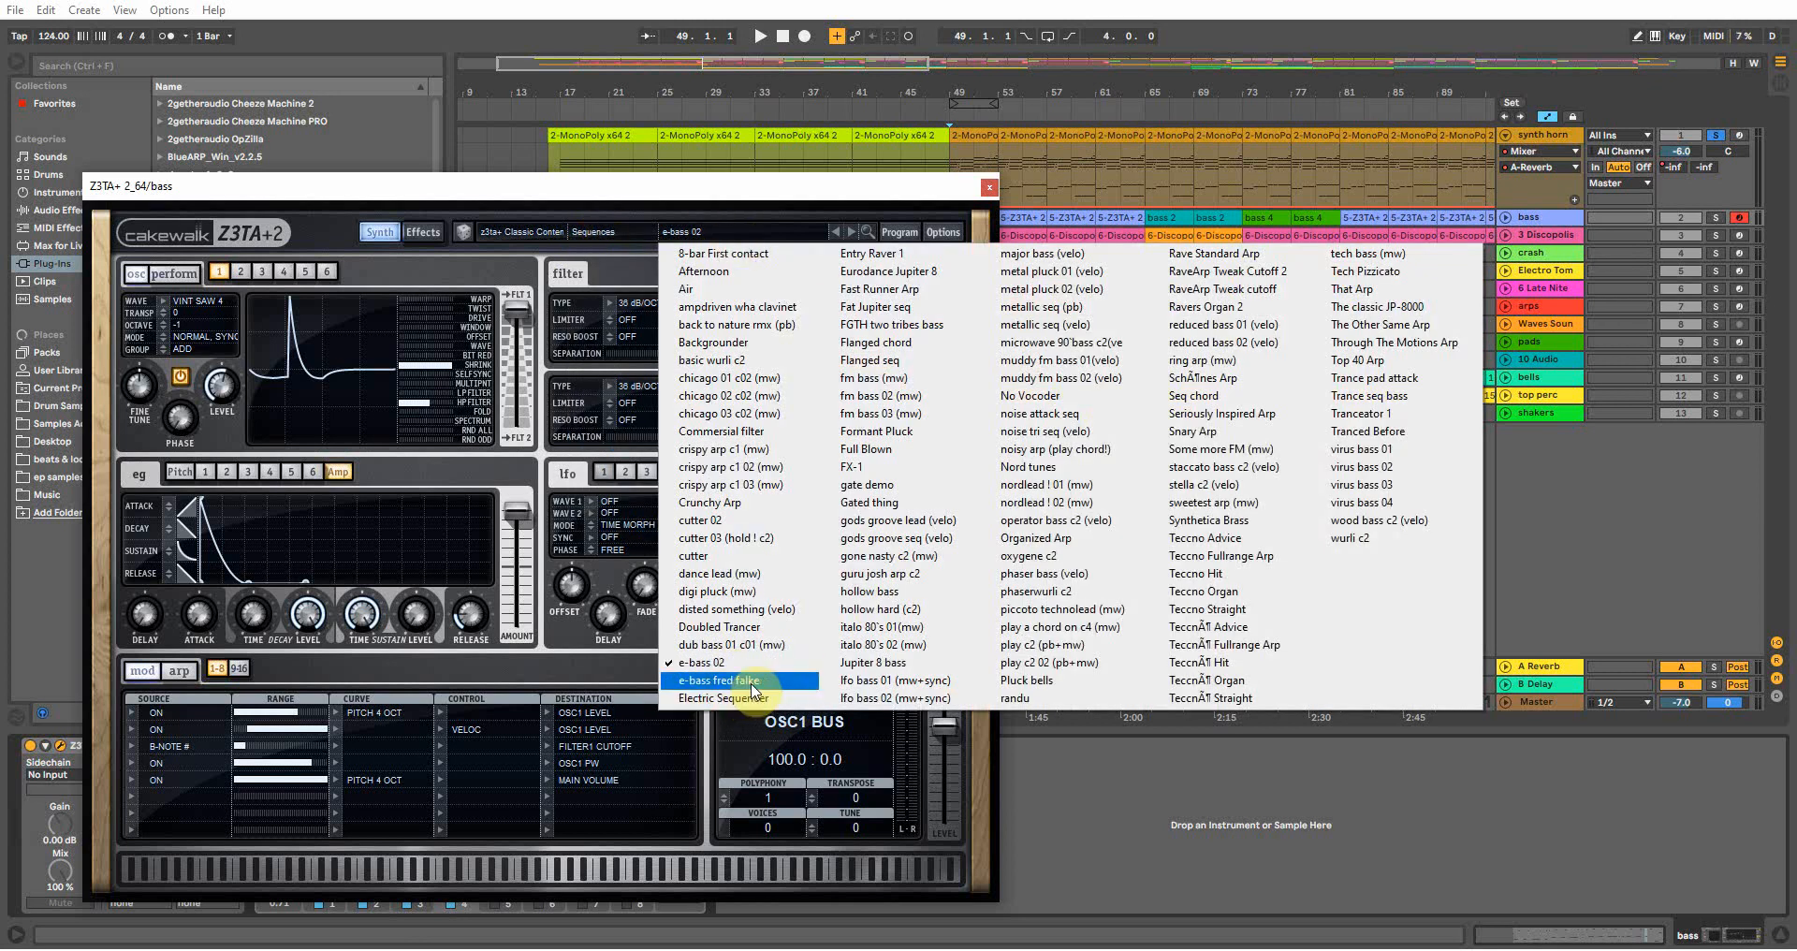
left_click(987, 188)
Check the bass patch's arpeggiator page, return to the modulation matrix and close the Z3TA+ 2 window
left_click(181, 672)
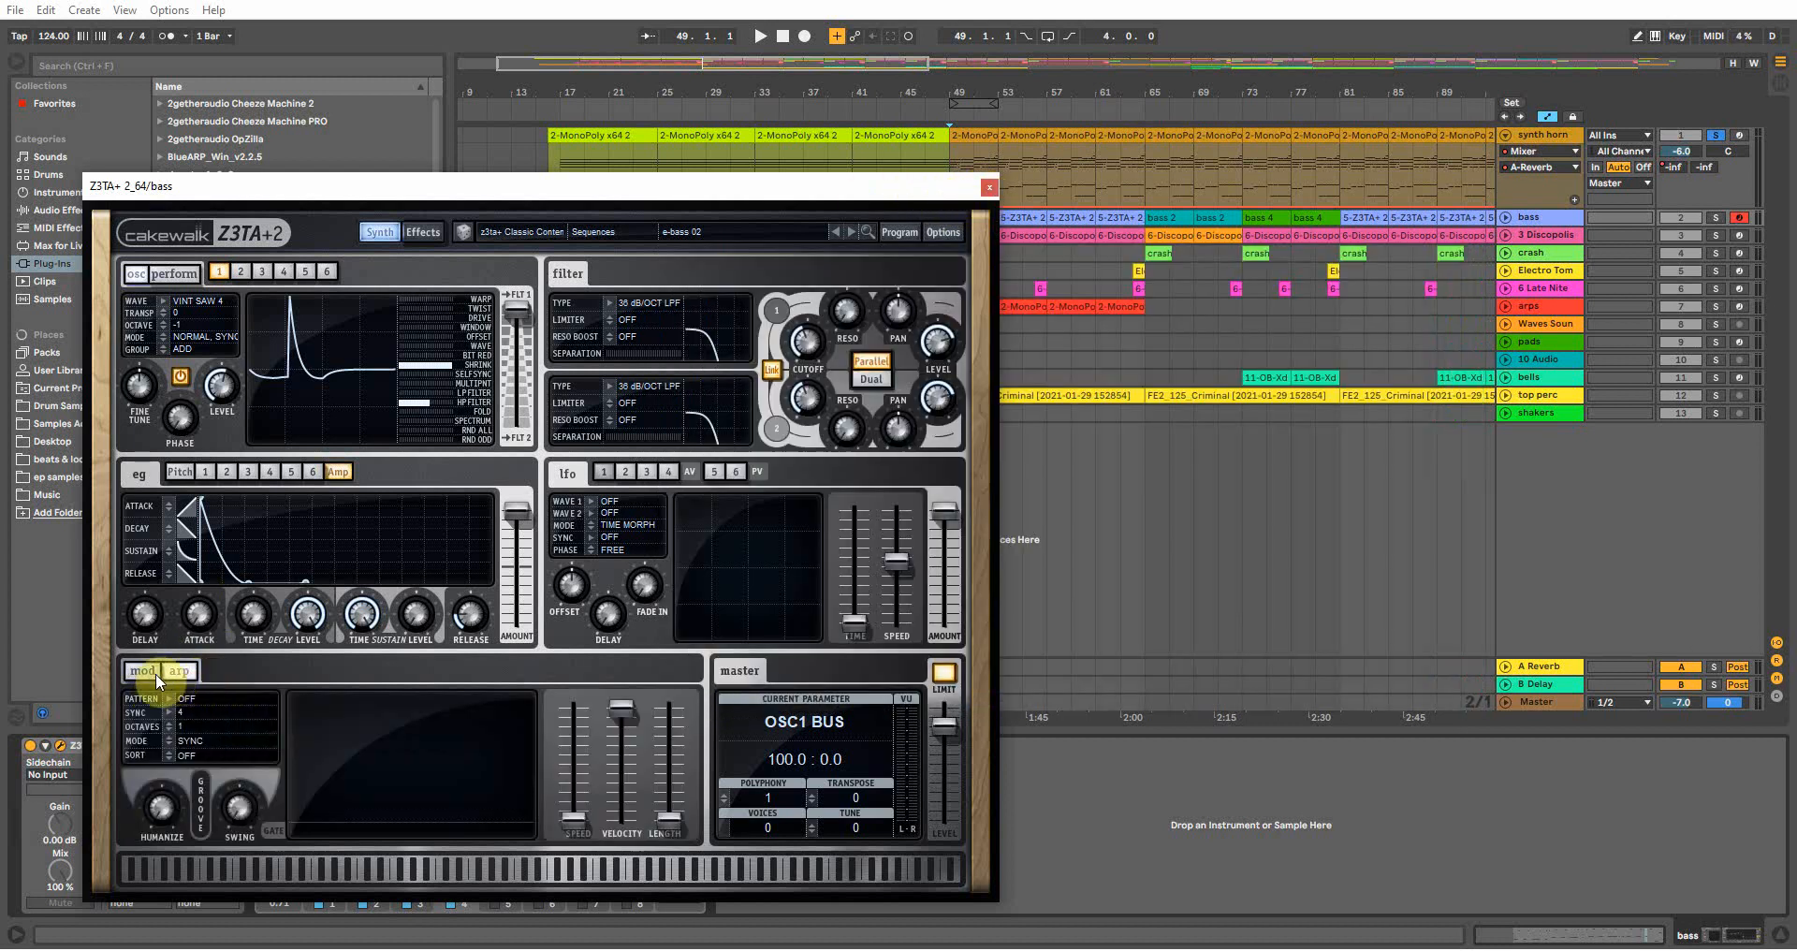
left_click(181, 672)
left_click(150, 672)
left_click(990, 187)
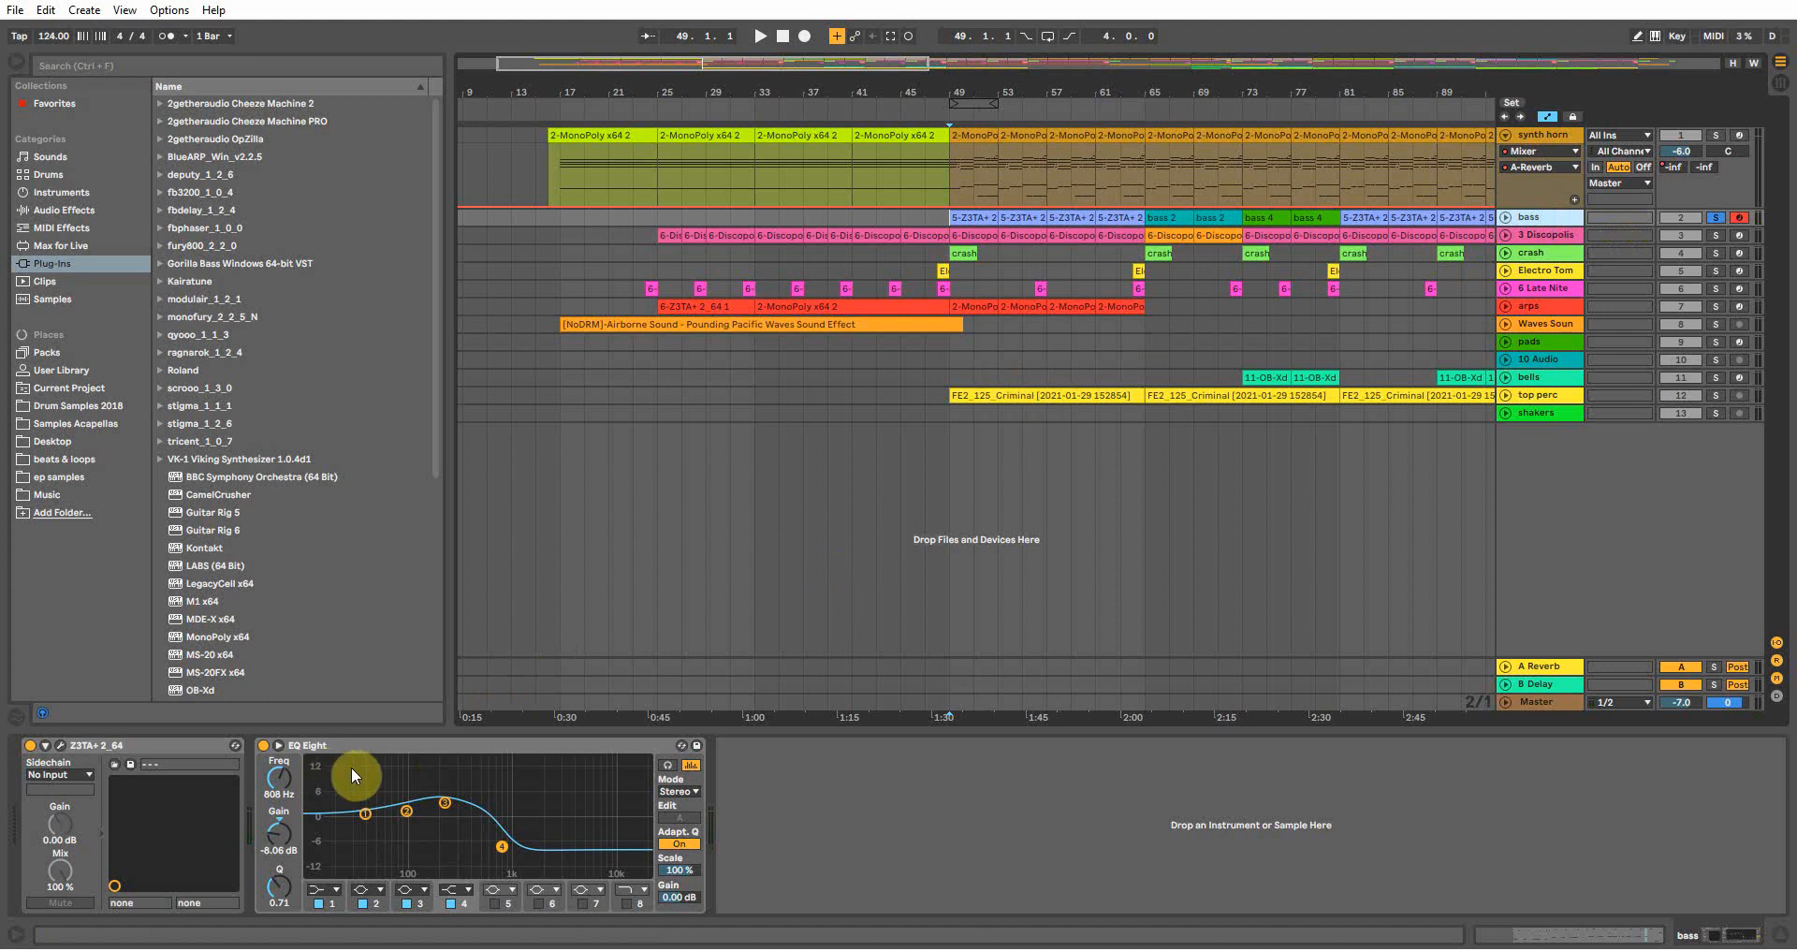
Compare the bass with its EQ Eight bypassed and enabled, and play from bar 49 with the synth horn soloed alongside it
left_click(264, 746)
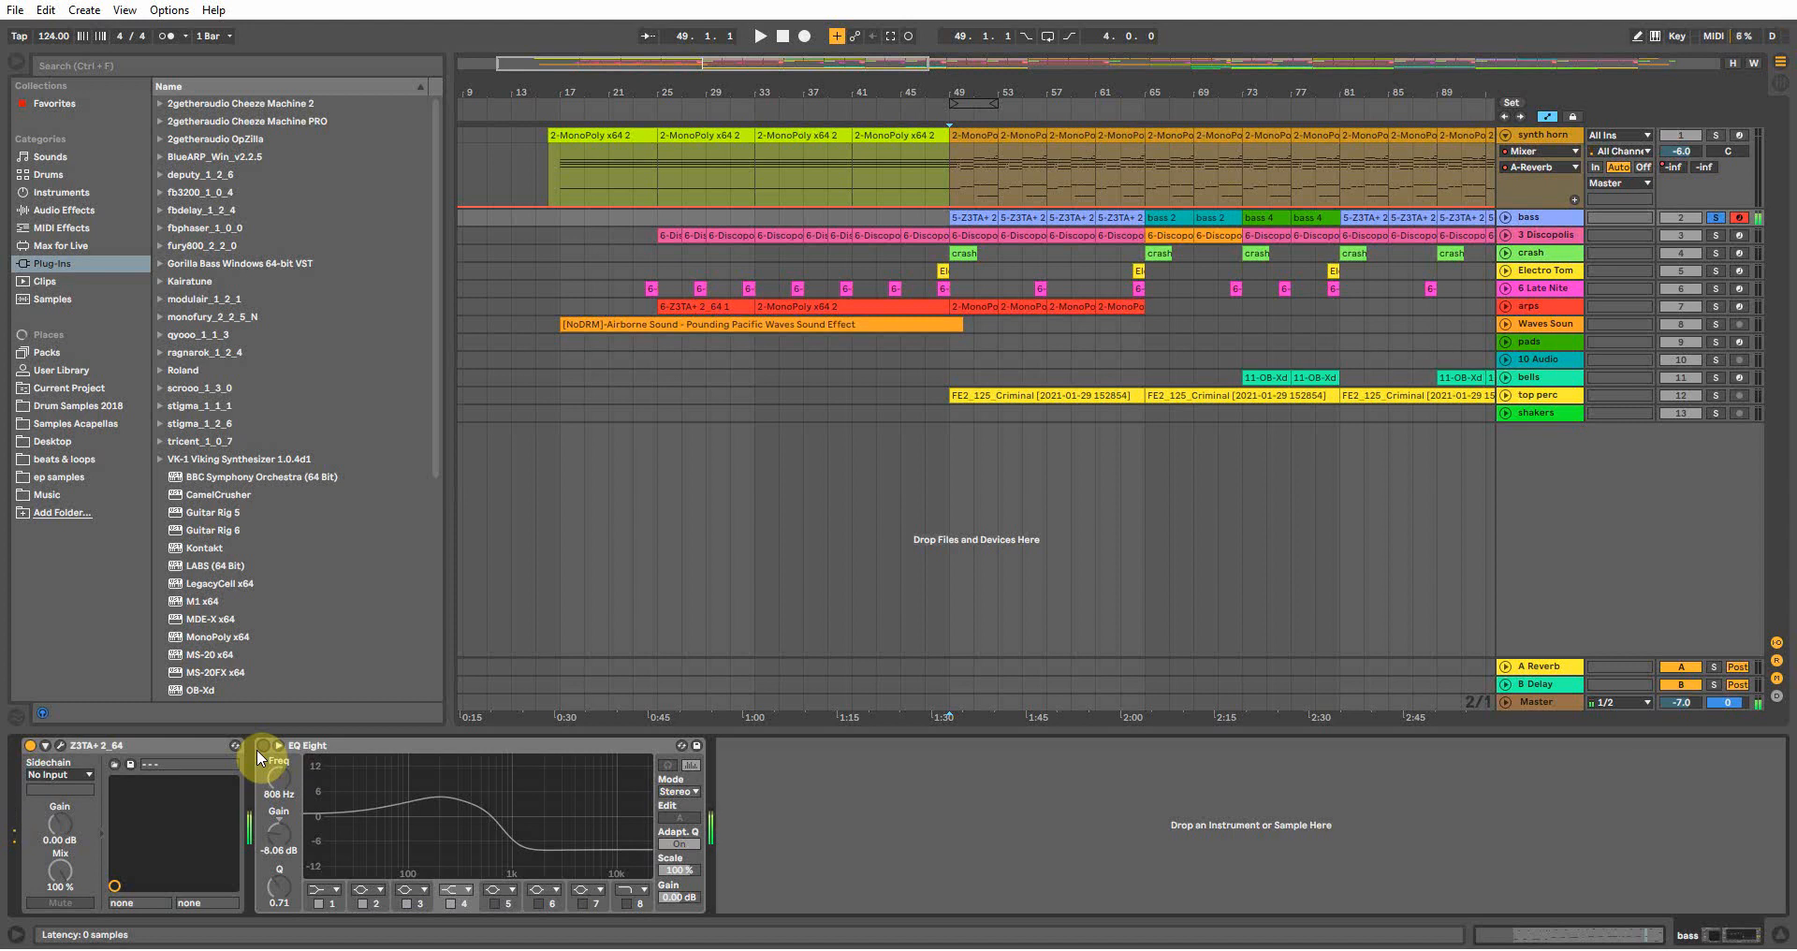
left_click(263, 745)
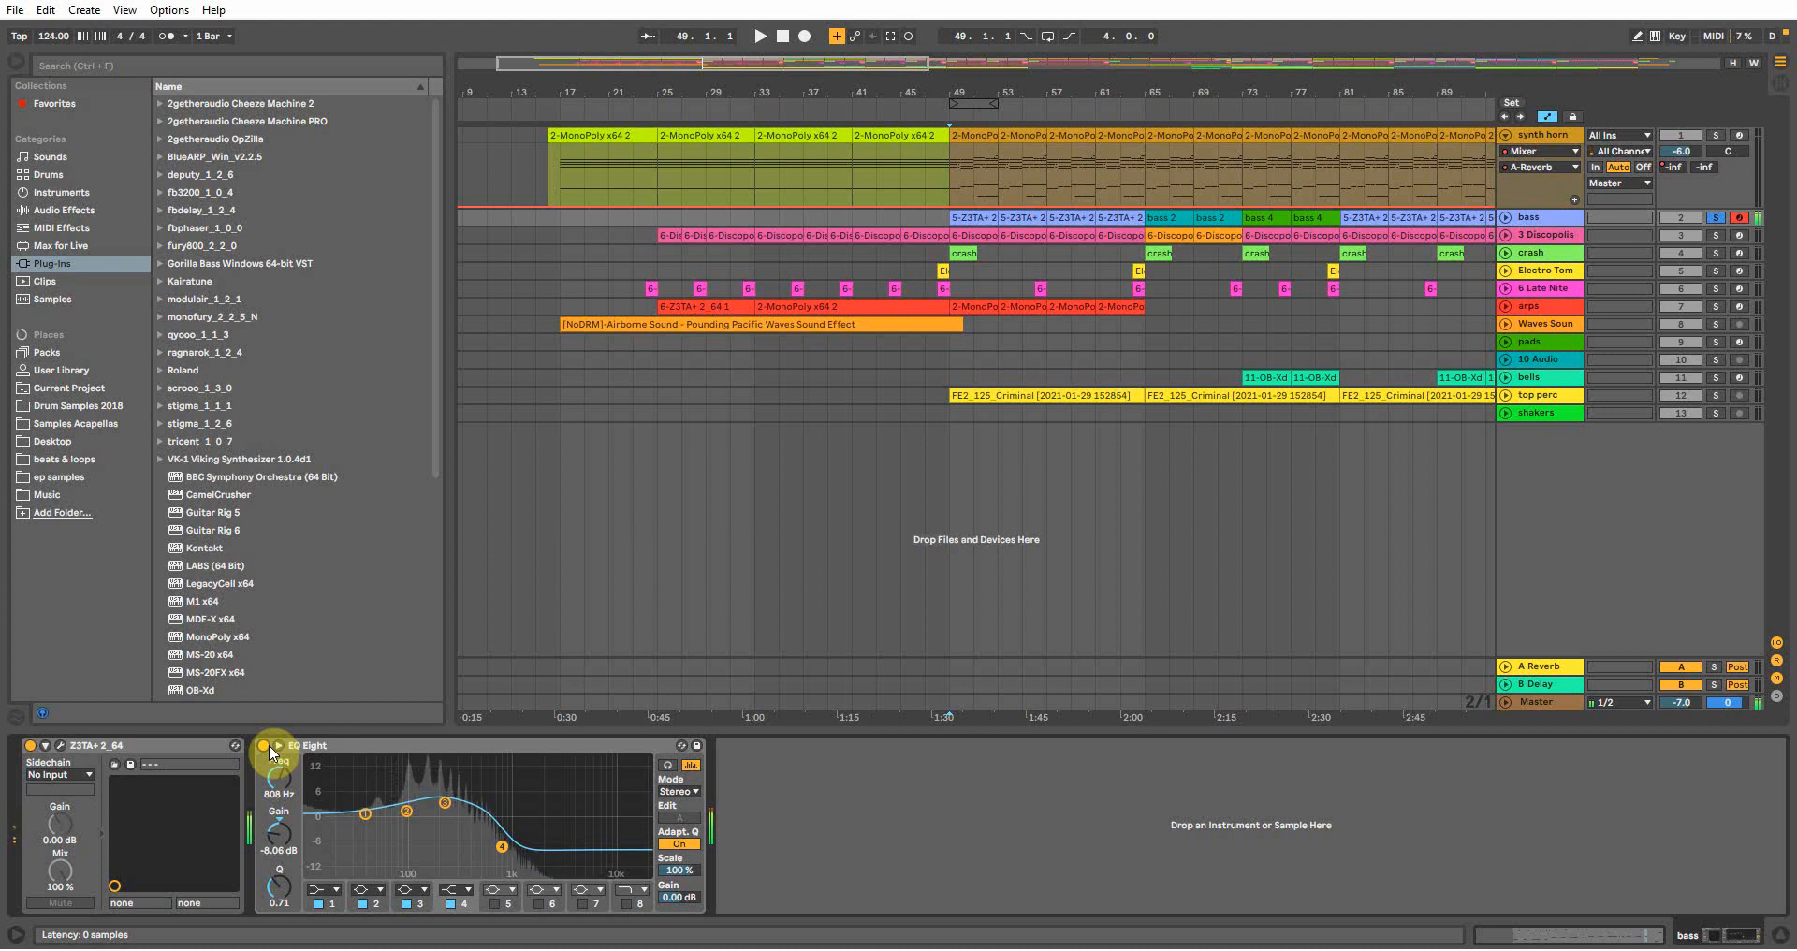
left_click(1713, 136)
key("space")
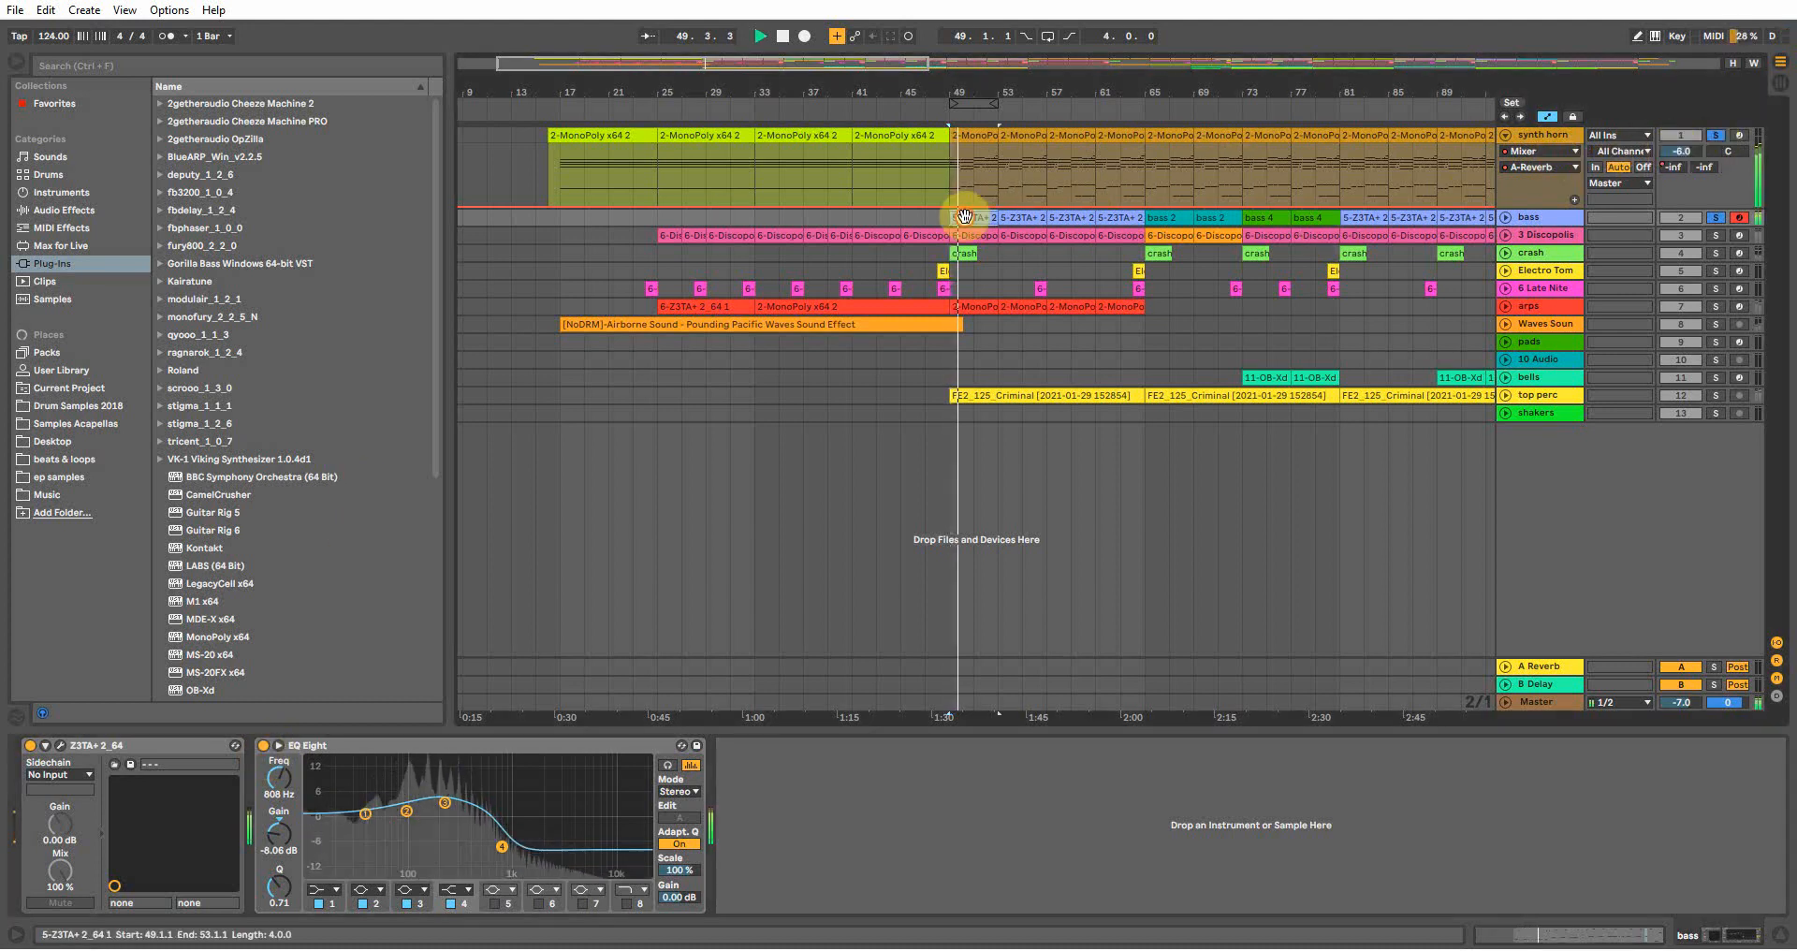
Open the bass track's MIDI clip at bar 49 and enlarge the note editor to examine the octave-jumping notes
double_click(960, 217)
left_click_drag(762, 541, 755, 233)
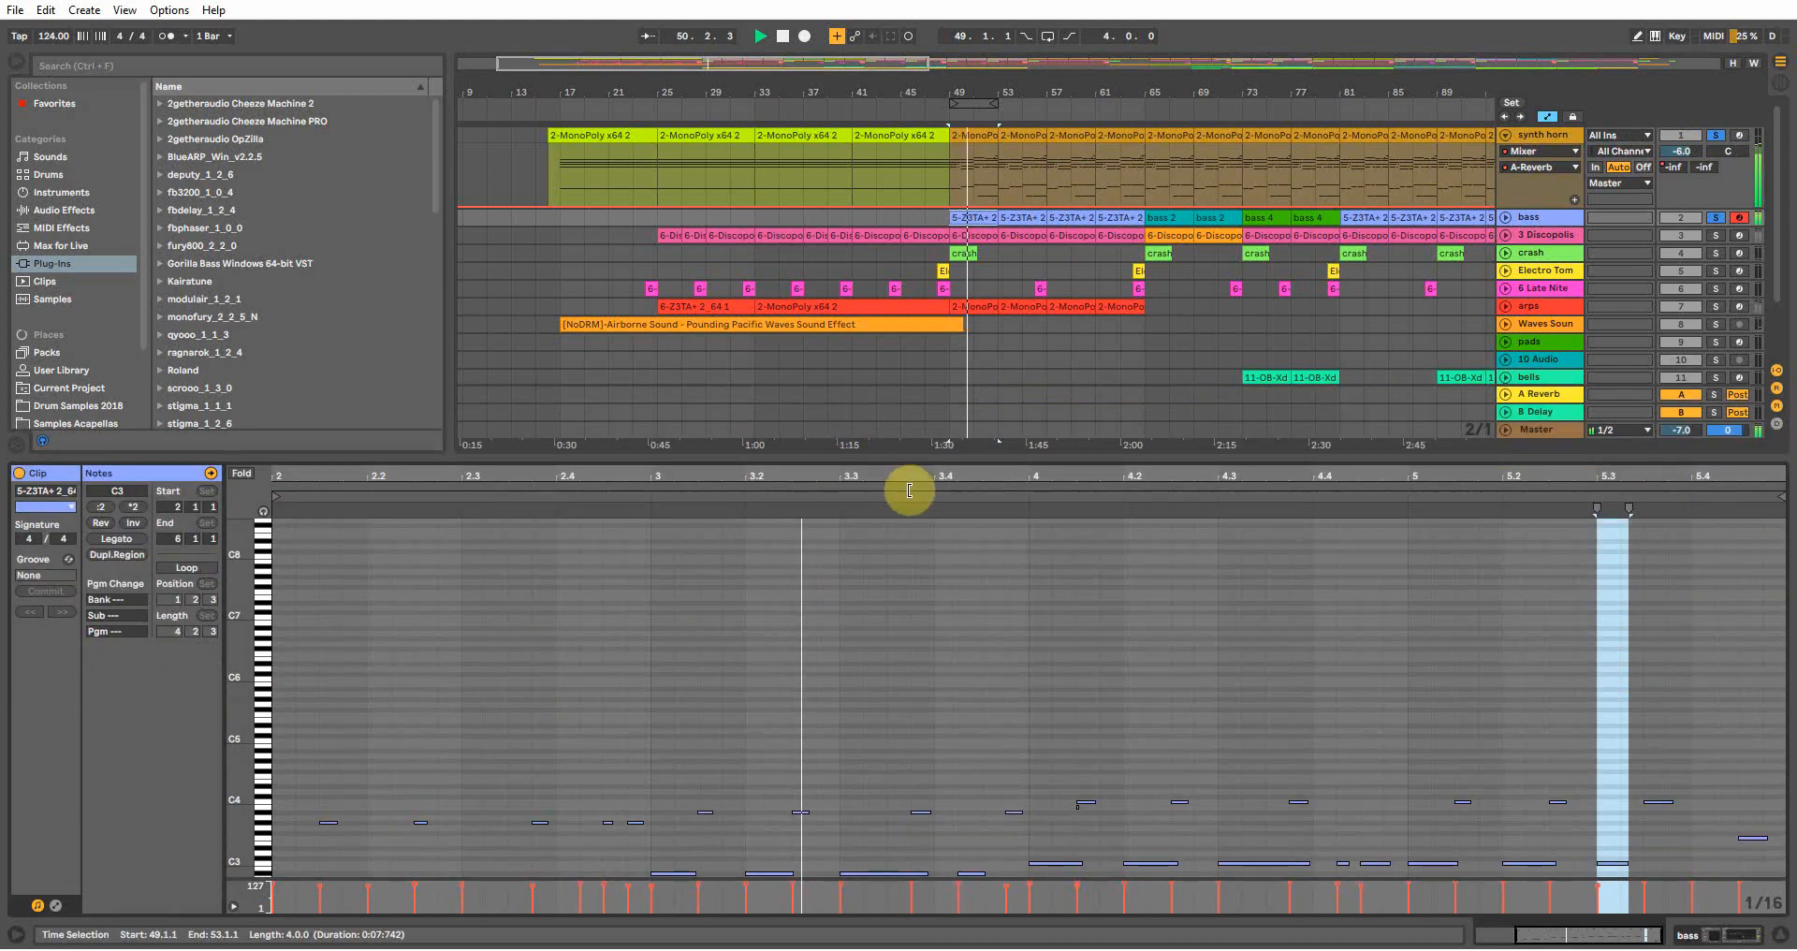
key("space")
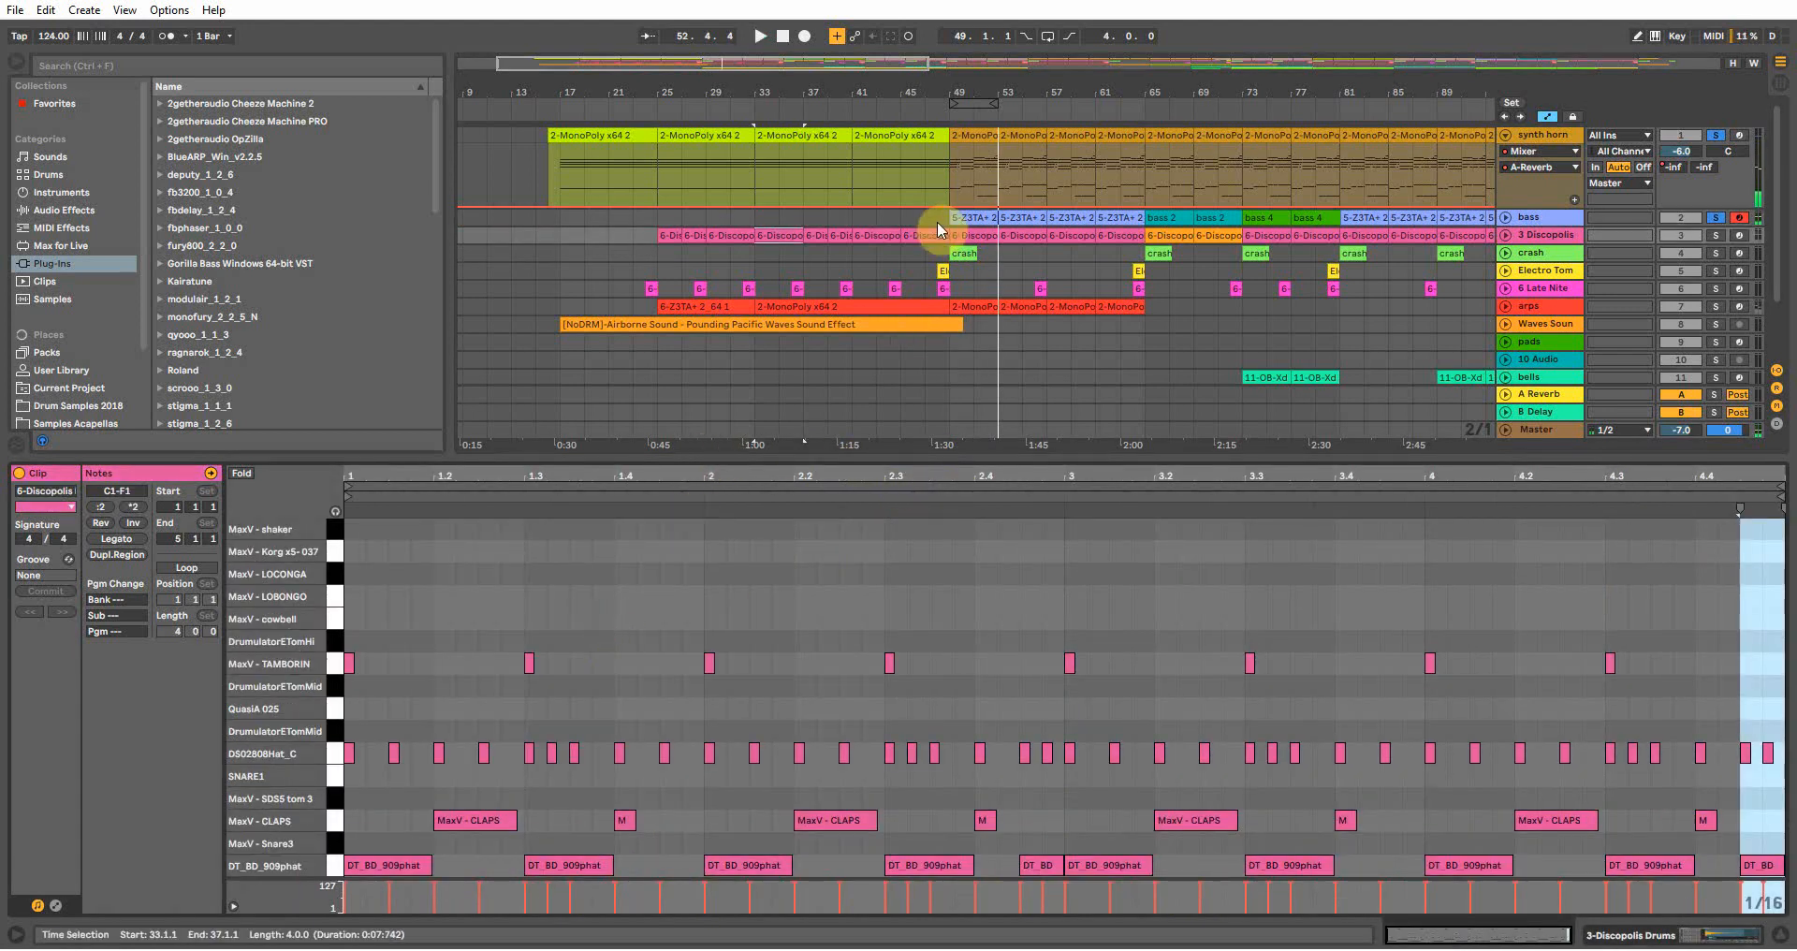
left_click(963, 220)
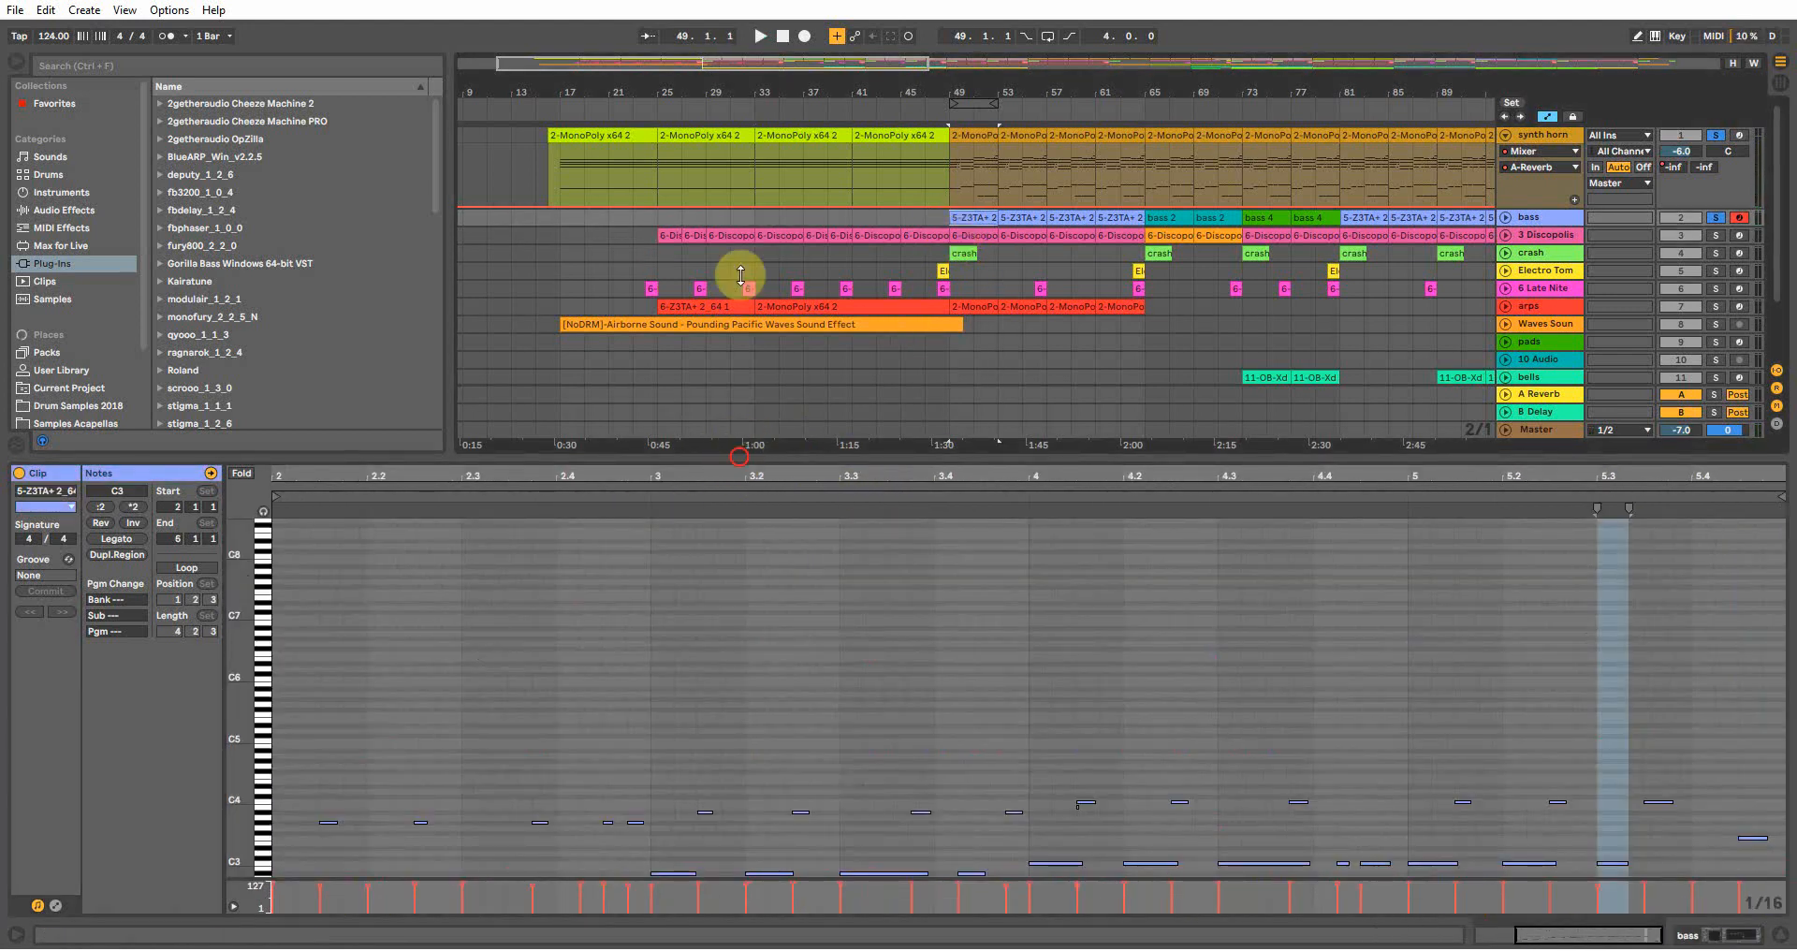
left_click_drag(740, 455, 733, 79)
mouse_move(237, 562)
left_mouse_down()
mouse_move(281, 560)
mouse_move(243, 563)
left_mouse_up()
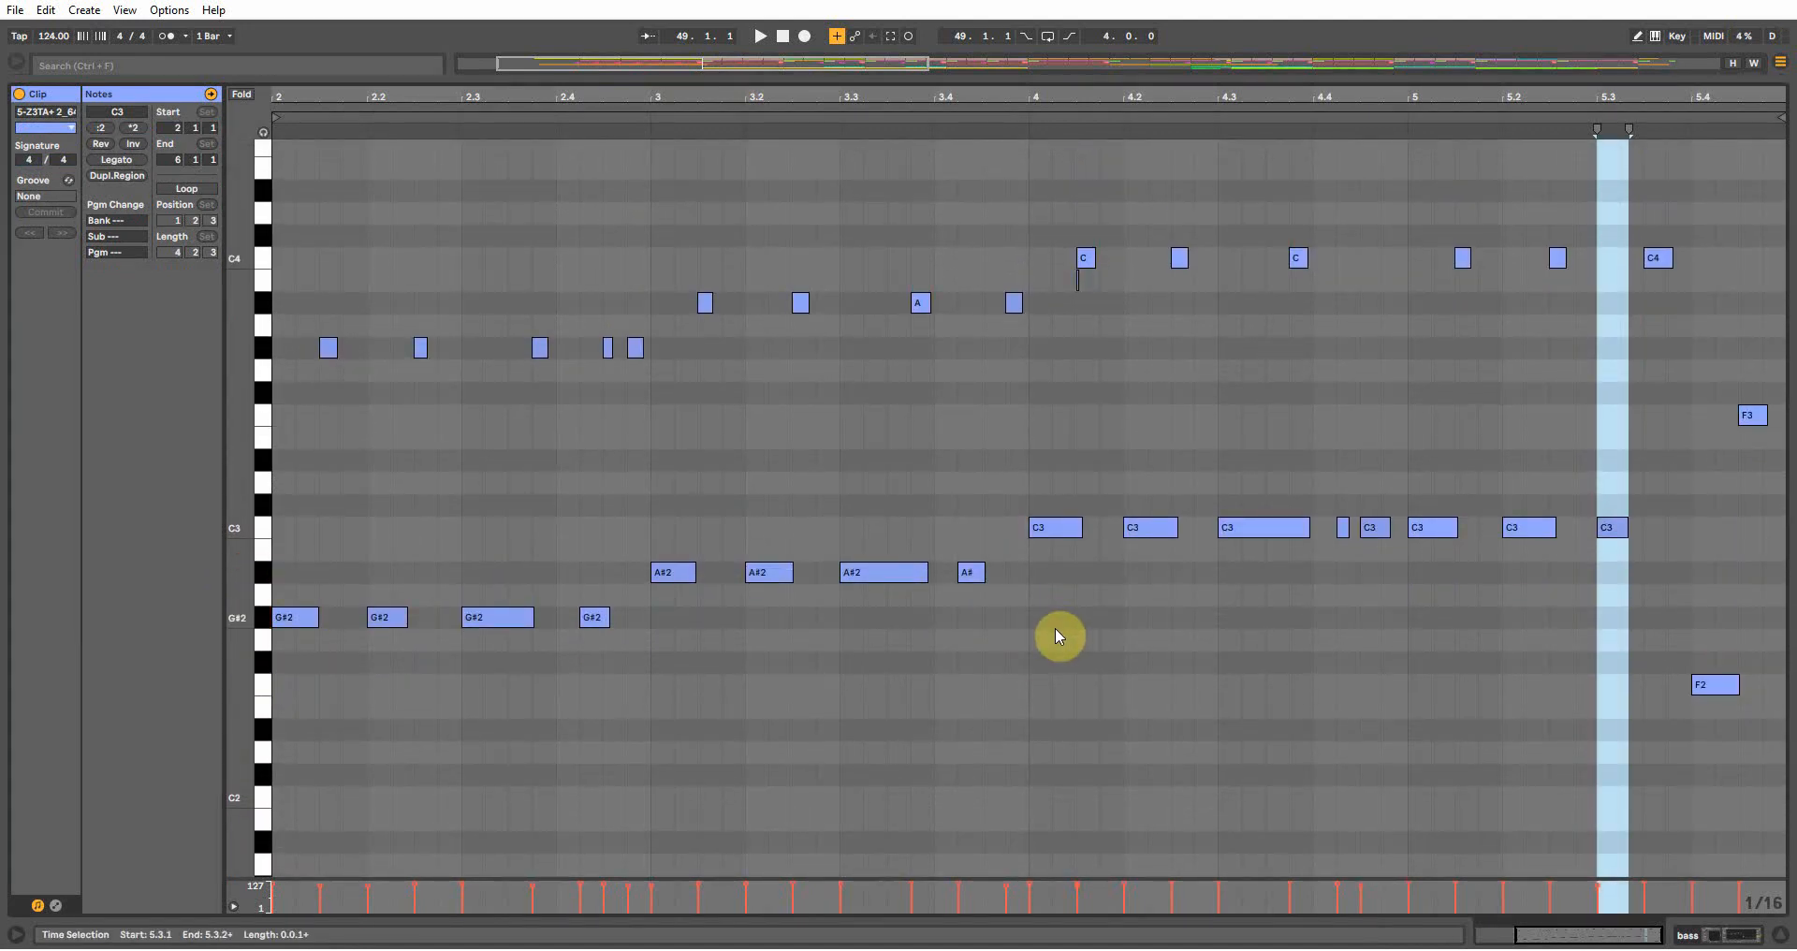
Play the bass clip from position 4.1.2, examine the notes in its final bars and close the note editor
left_click(1107, 283)
key("space")
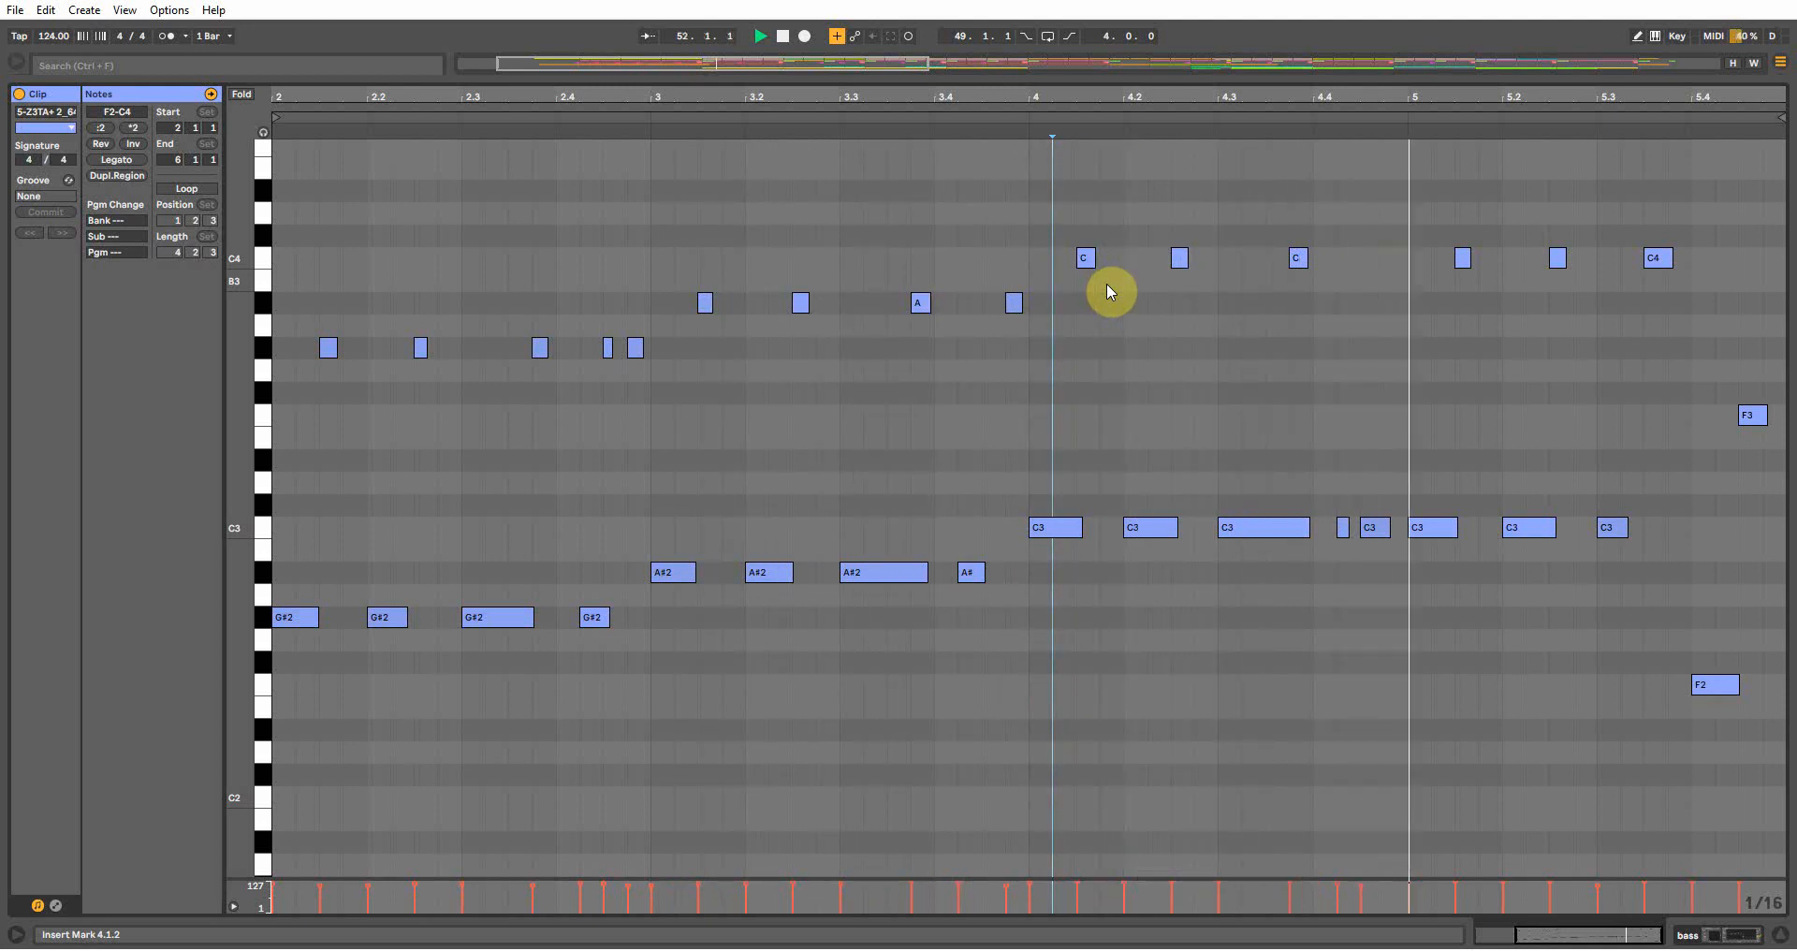
left_click_drag(1688, 89, 1688, 150)
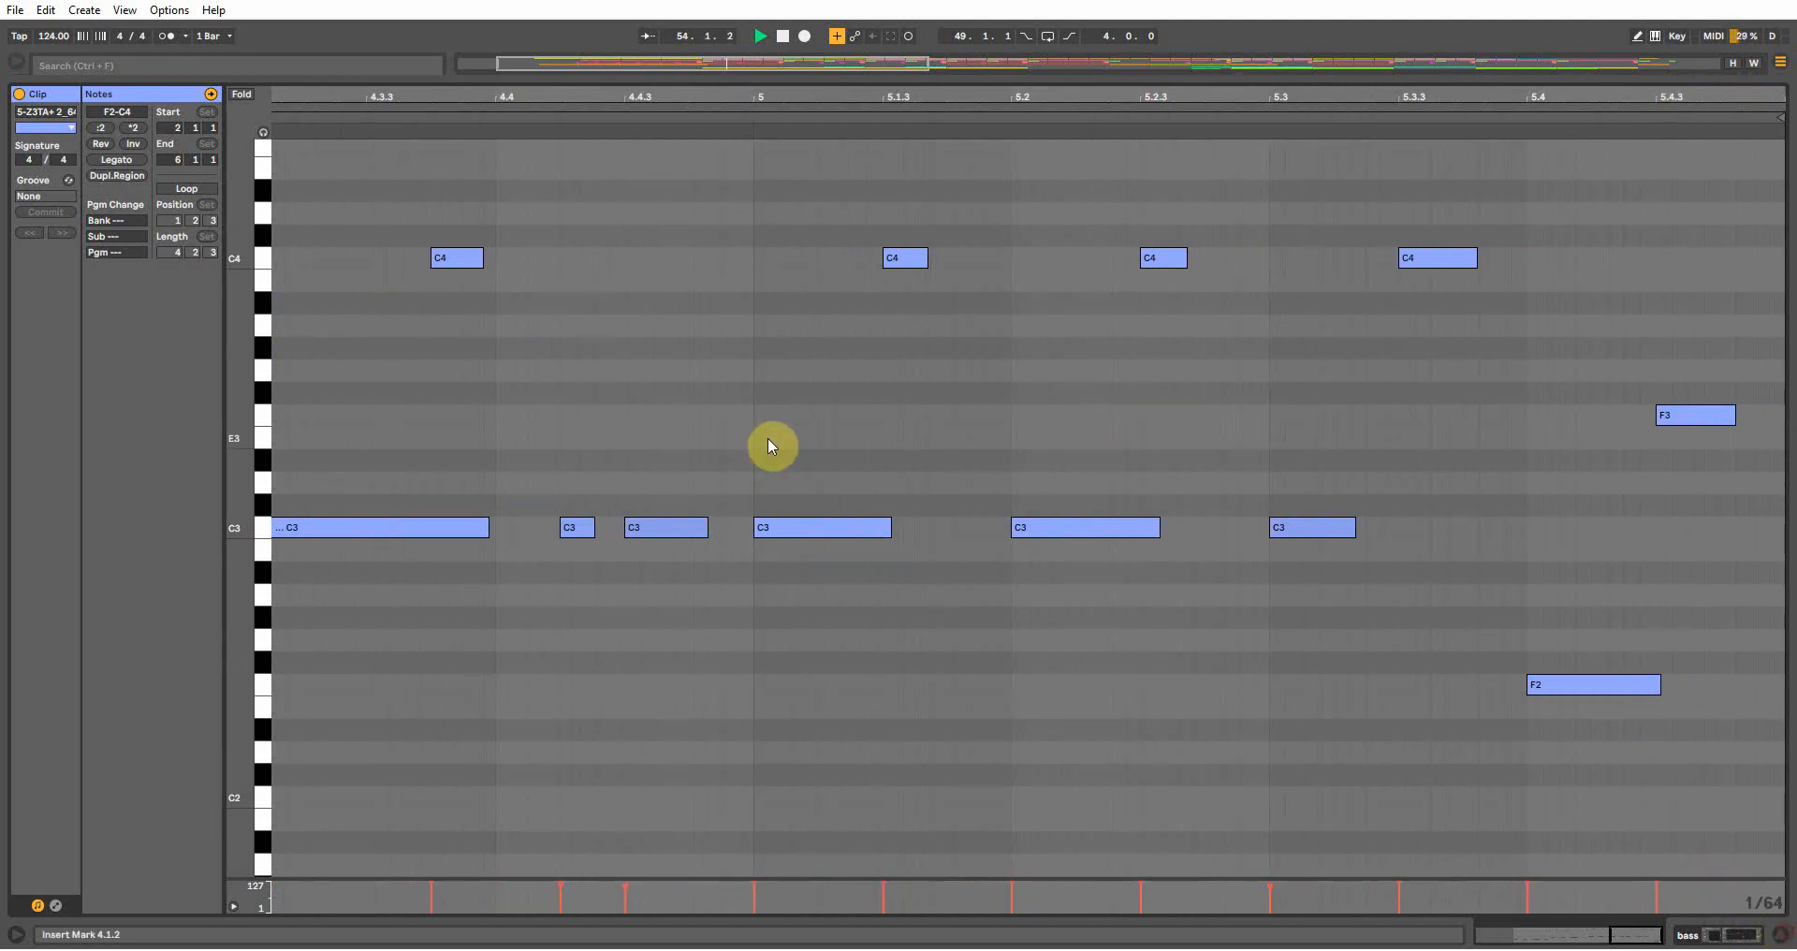
left_click(1784, 932)
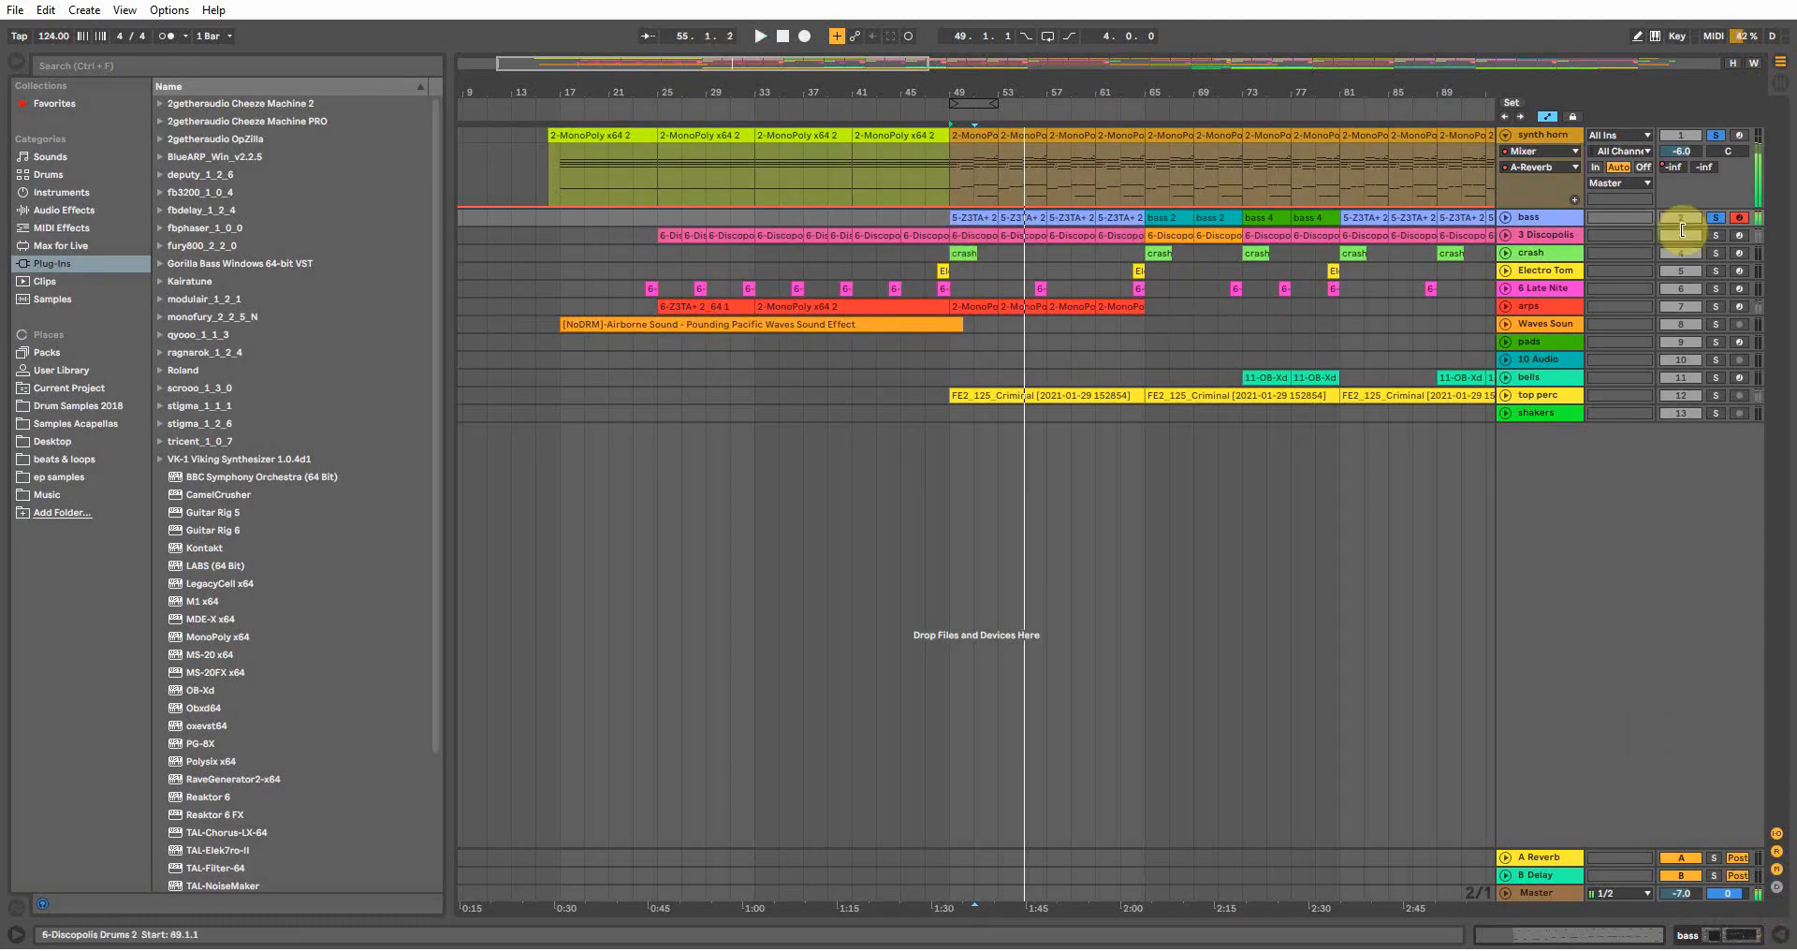
Solo the Discopolis drums track, play it from bar 49 and open its MIDI clip there in the note editor
left_click(1721, 233)
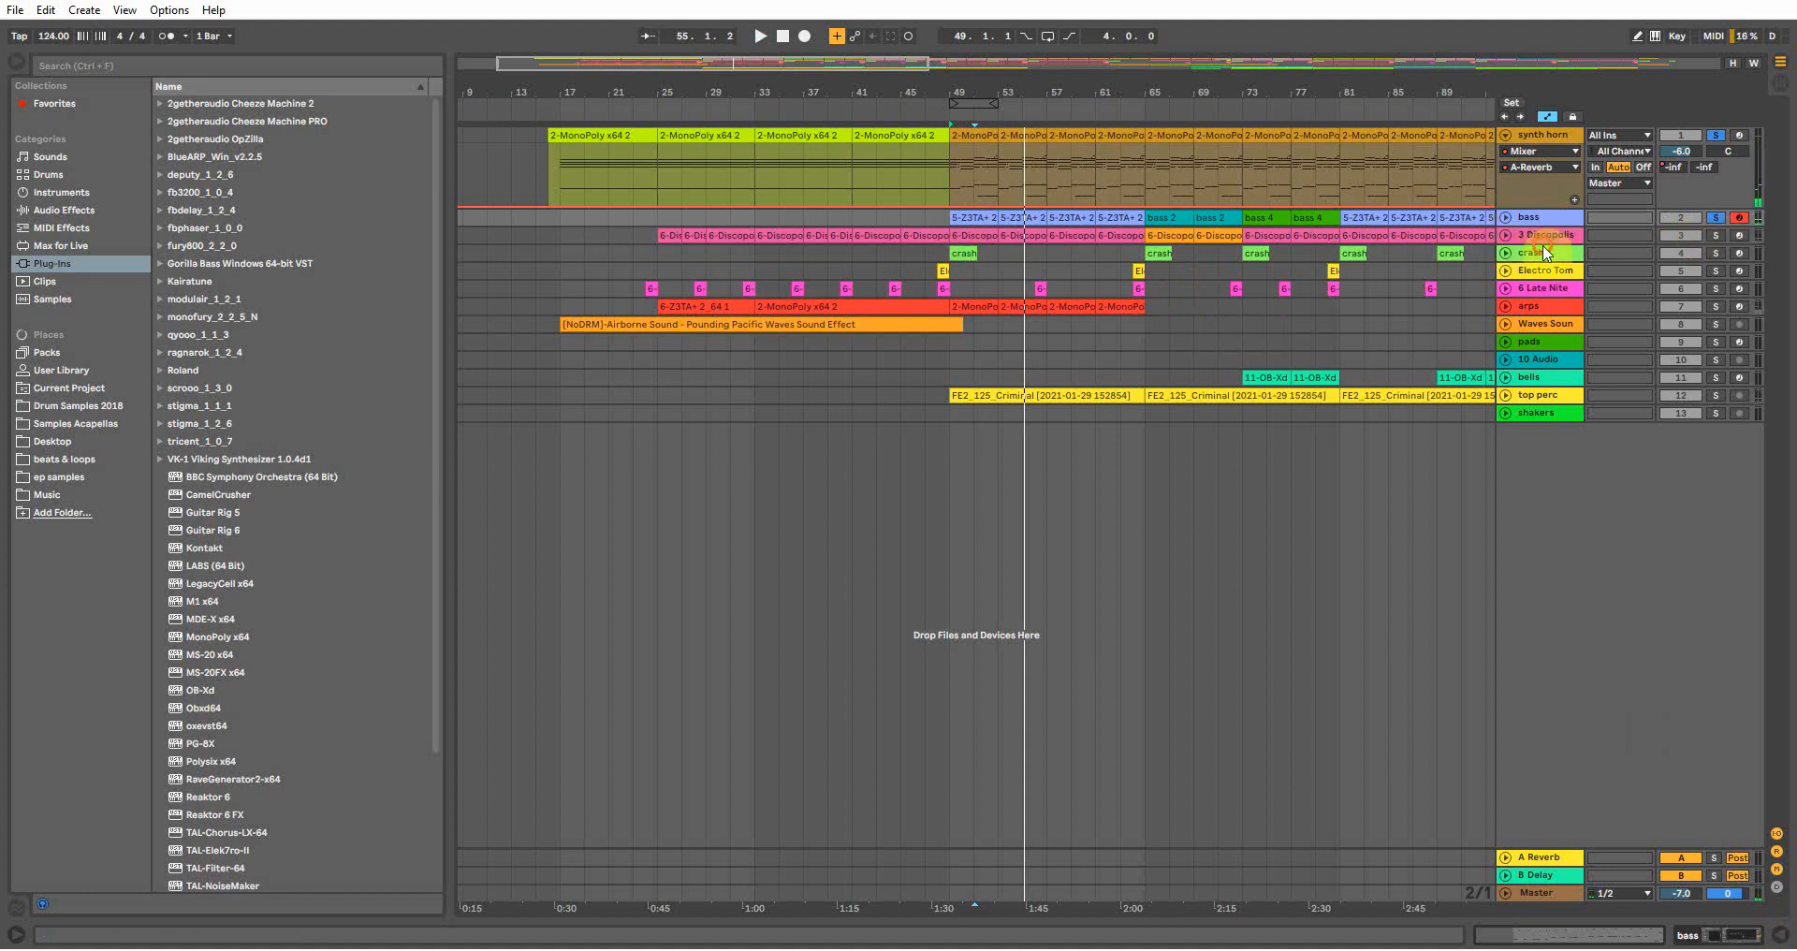
left_click(1717, 235)
key("space")
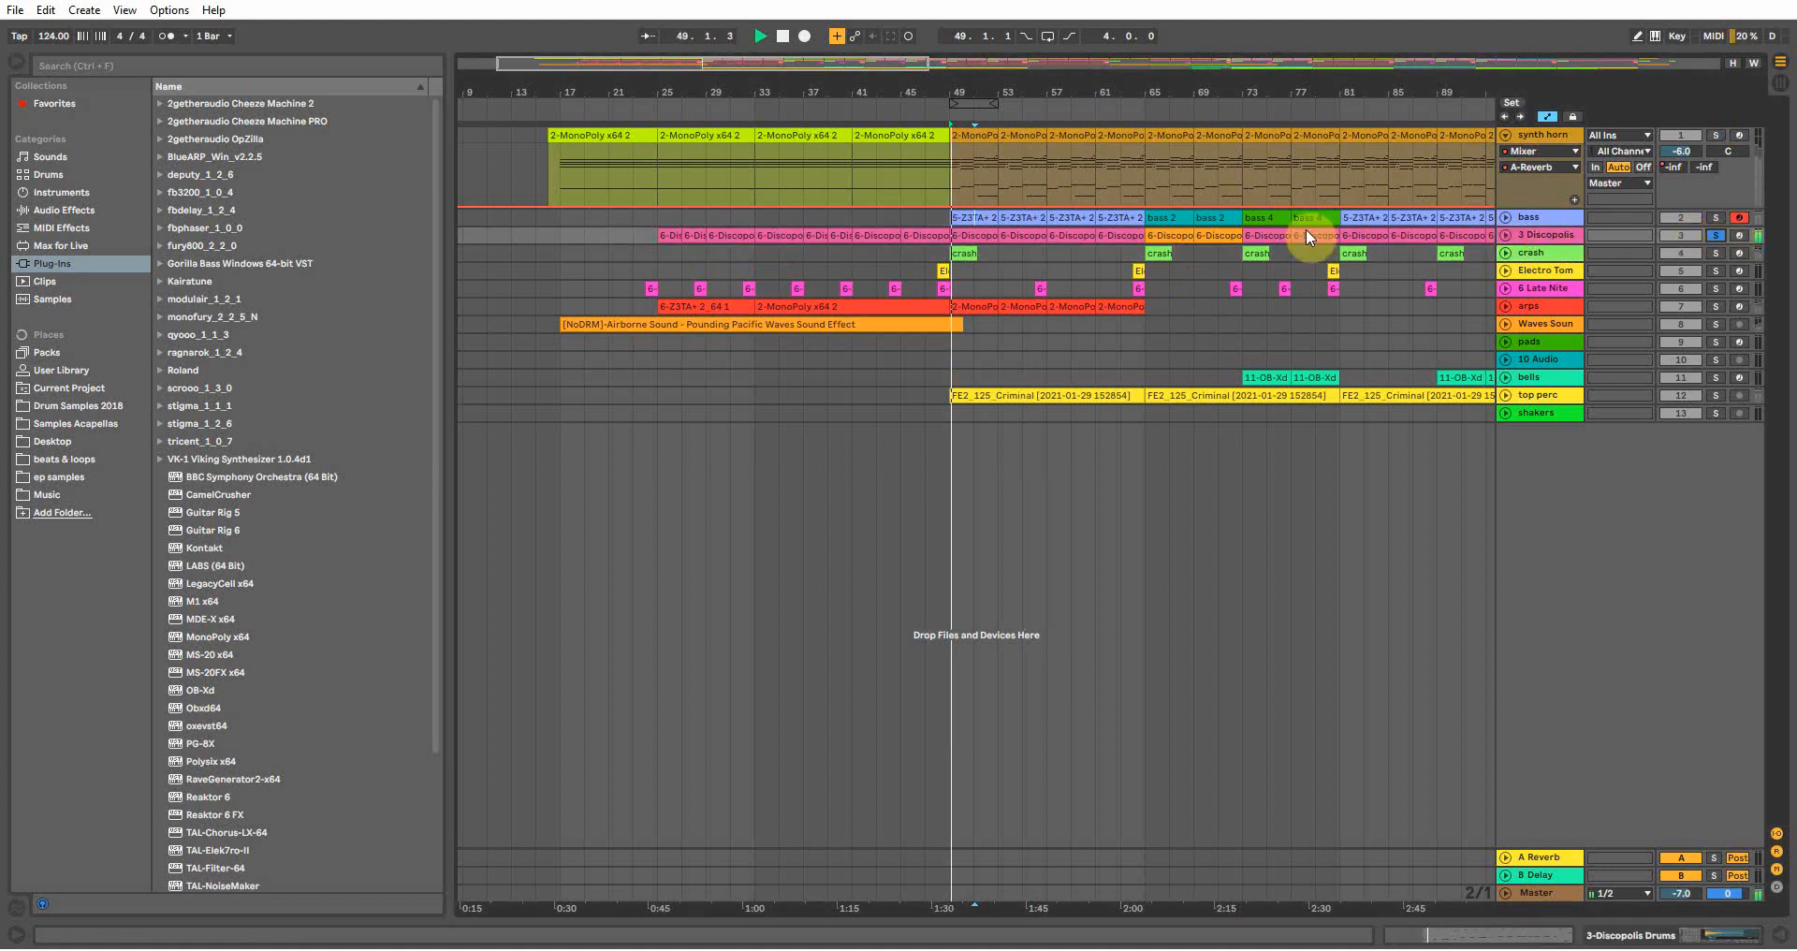
double_click(965, 235)
left_click(773, 618)
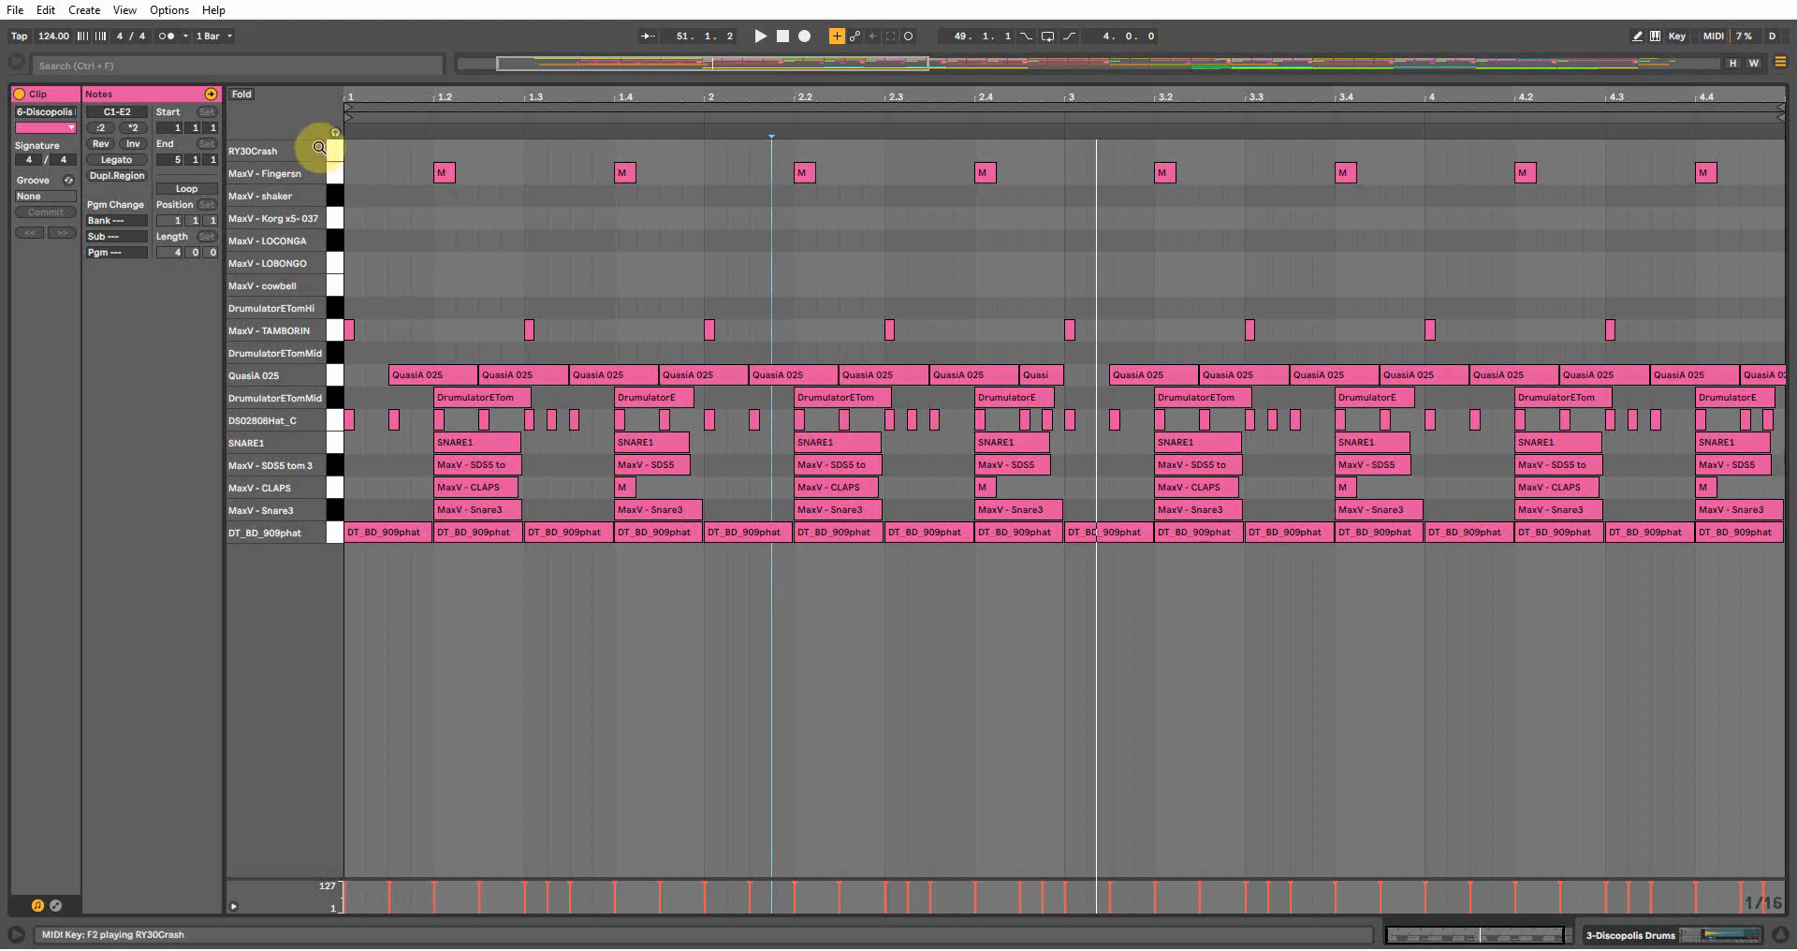
Audition individual sounds in the drum clip, including SNARE1, claps, SDS5 tom 3, Snare3, tamborin and finger snap, and switch off note preview
left_click(291, 447)
left_click(332, 445)
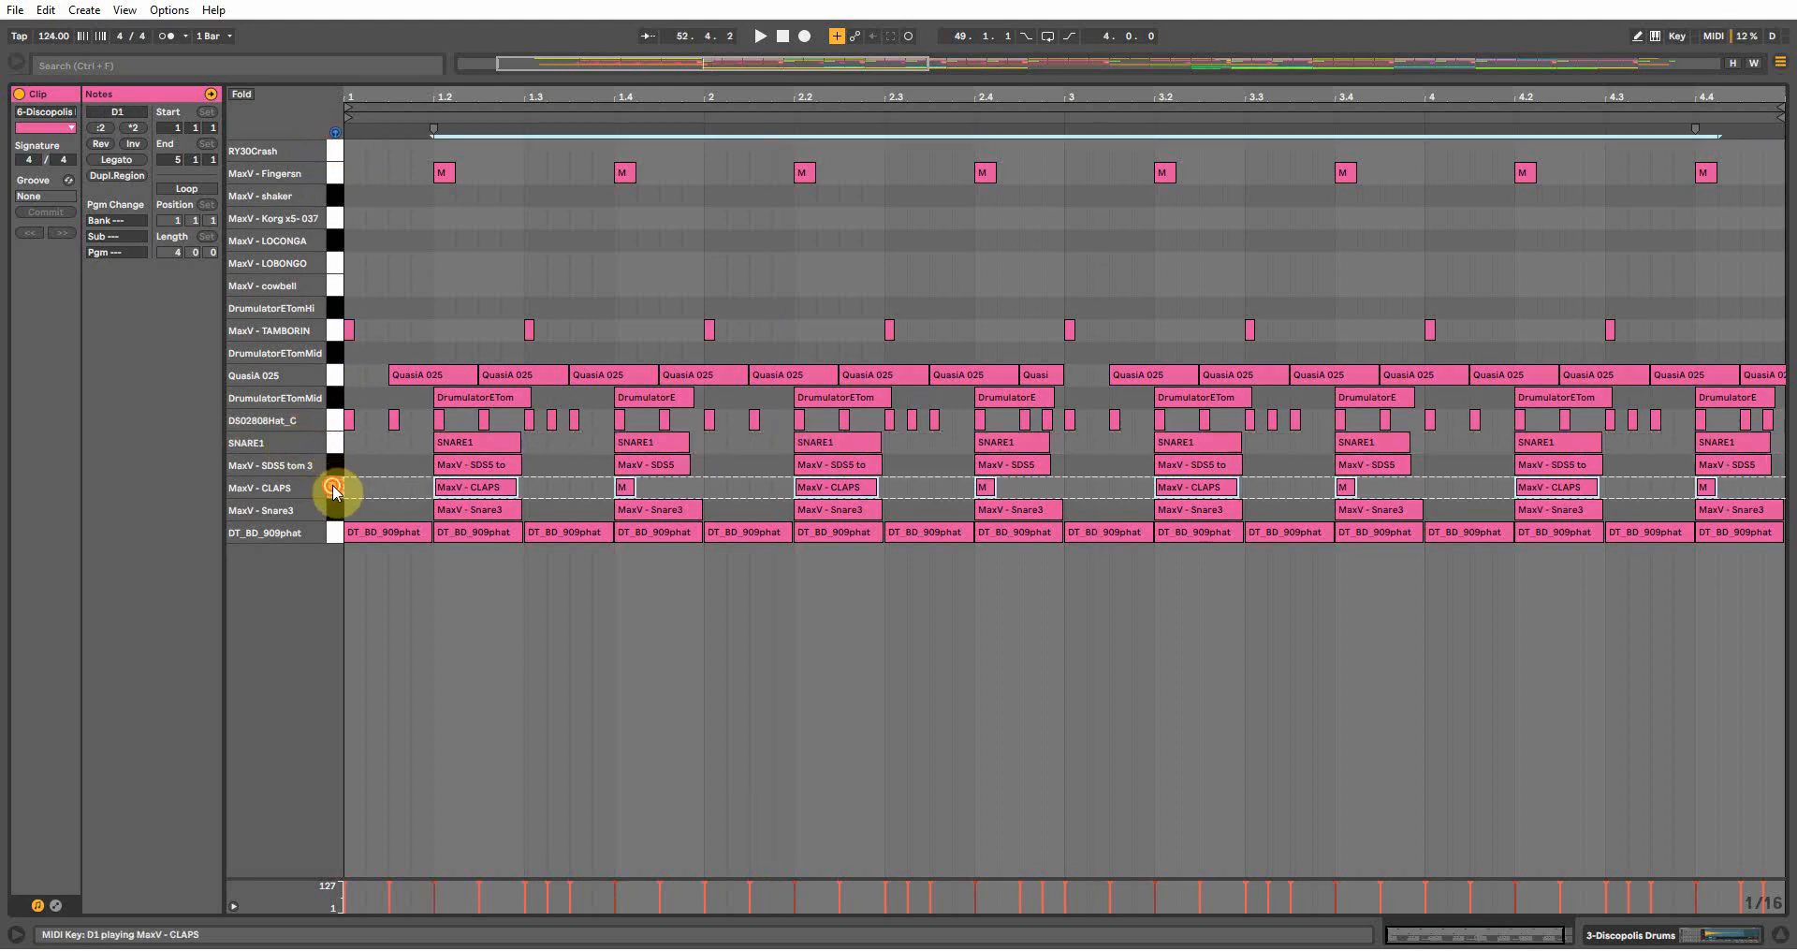
left_click(337, 465)
left_click(337, 510)
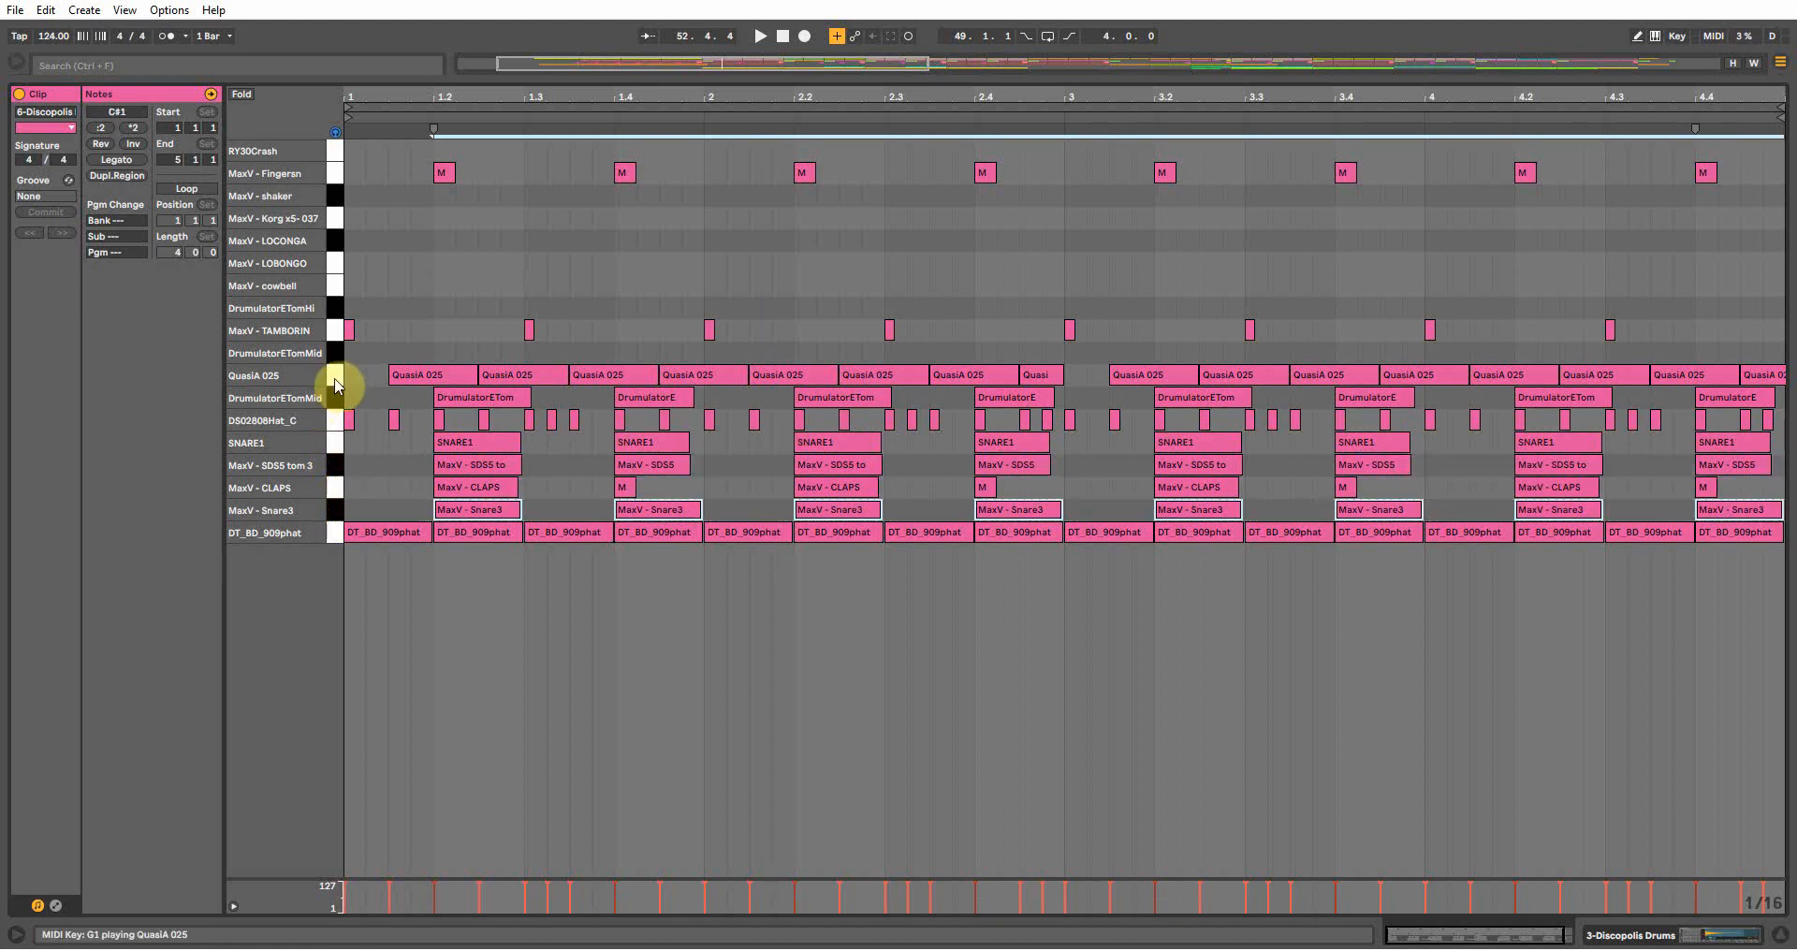
left_click(335, 331)
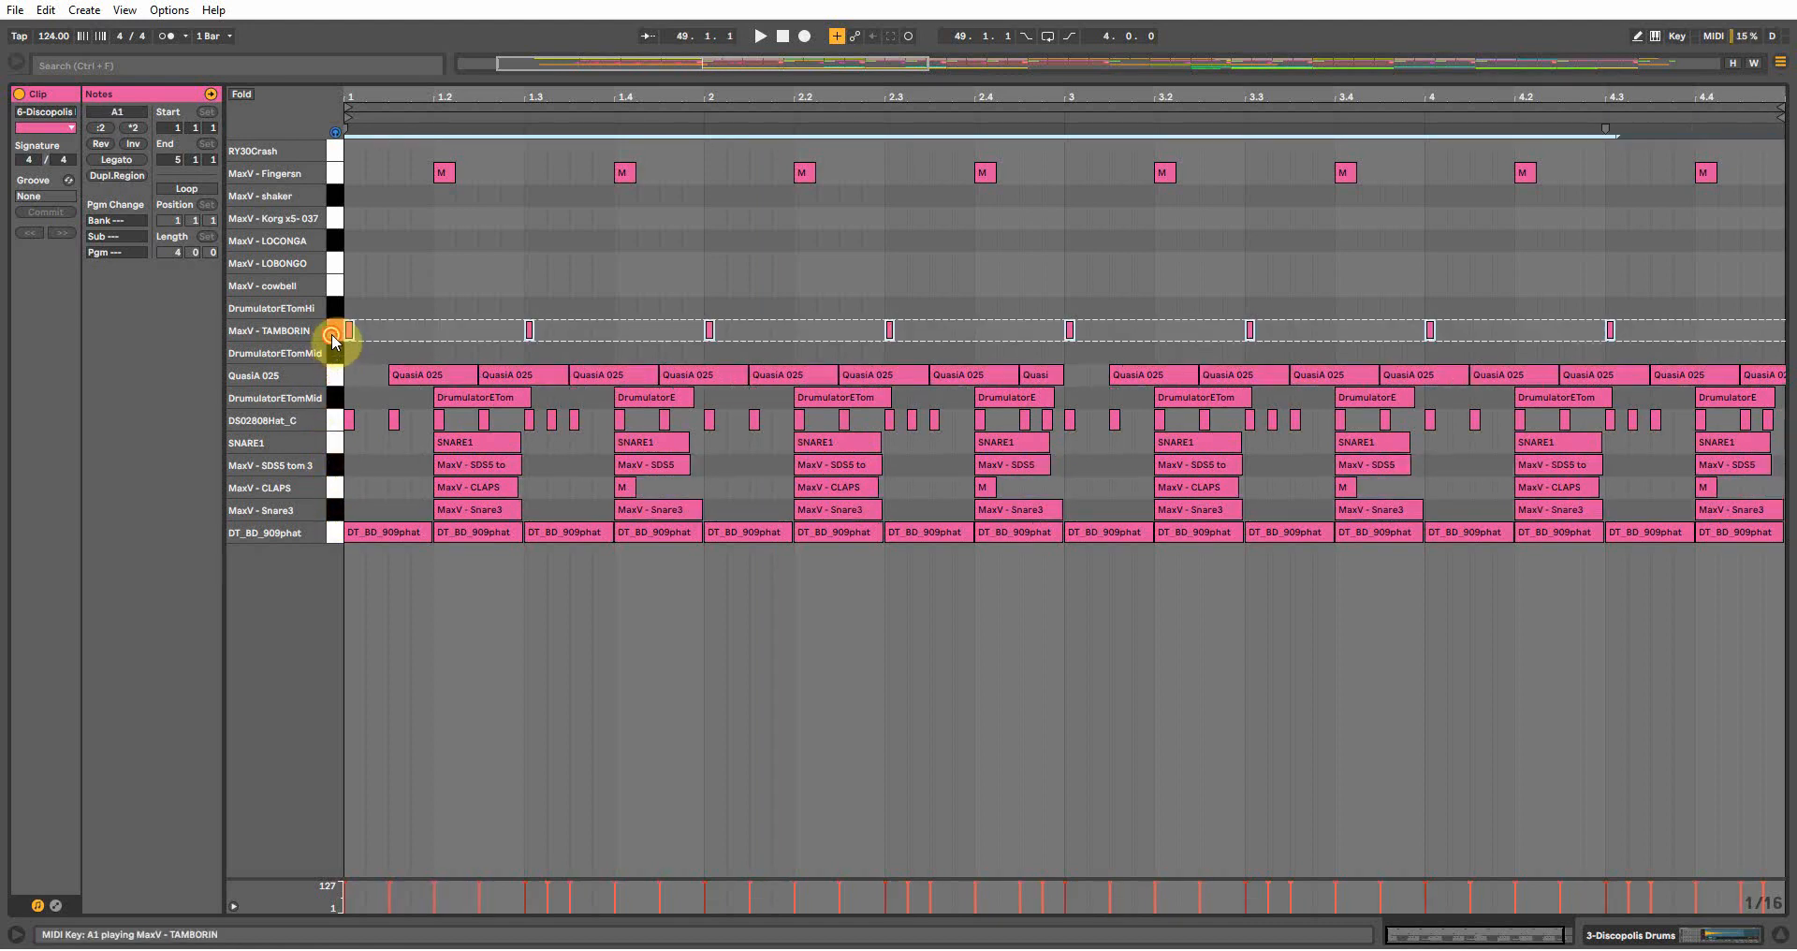
left_click(337, 177)
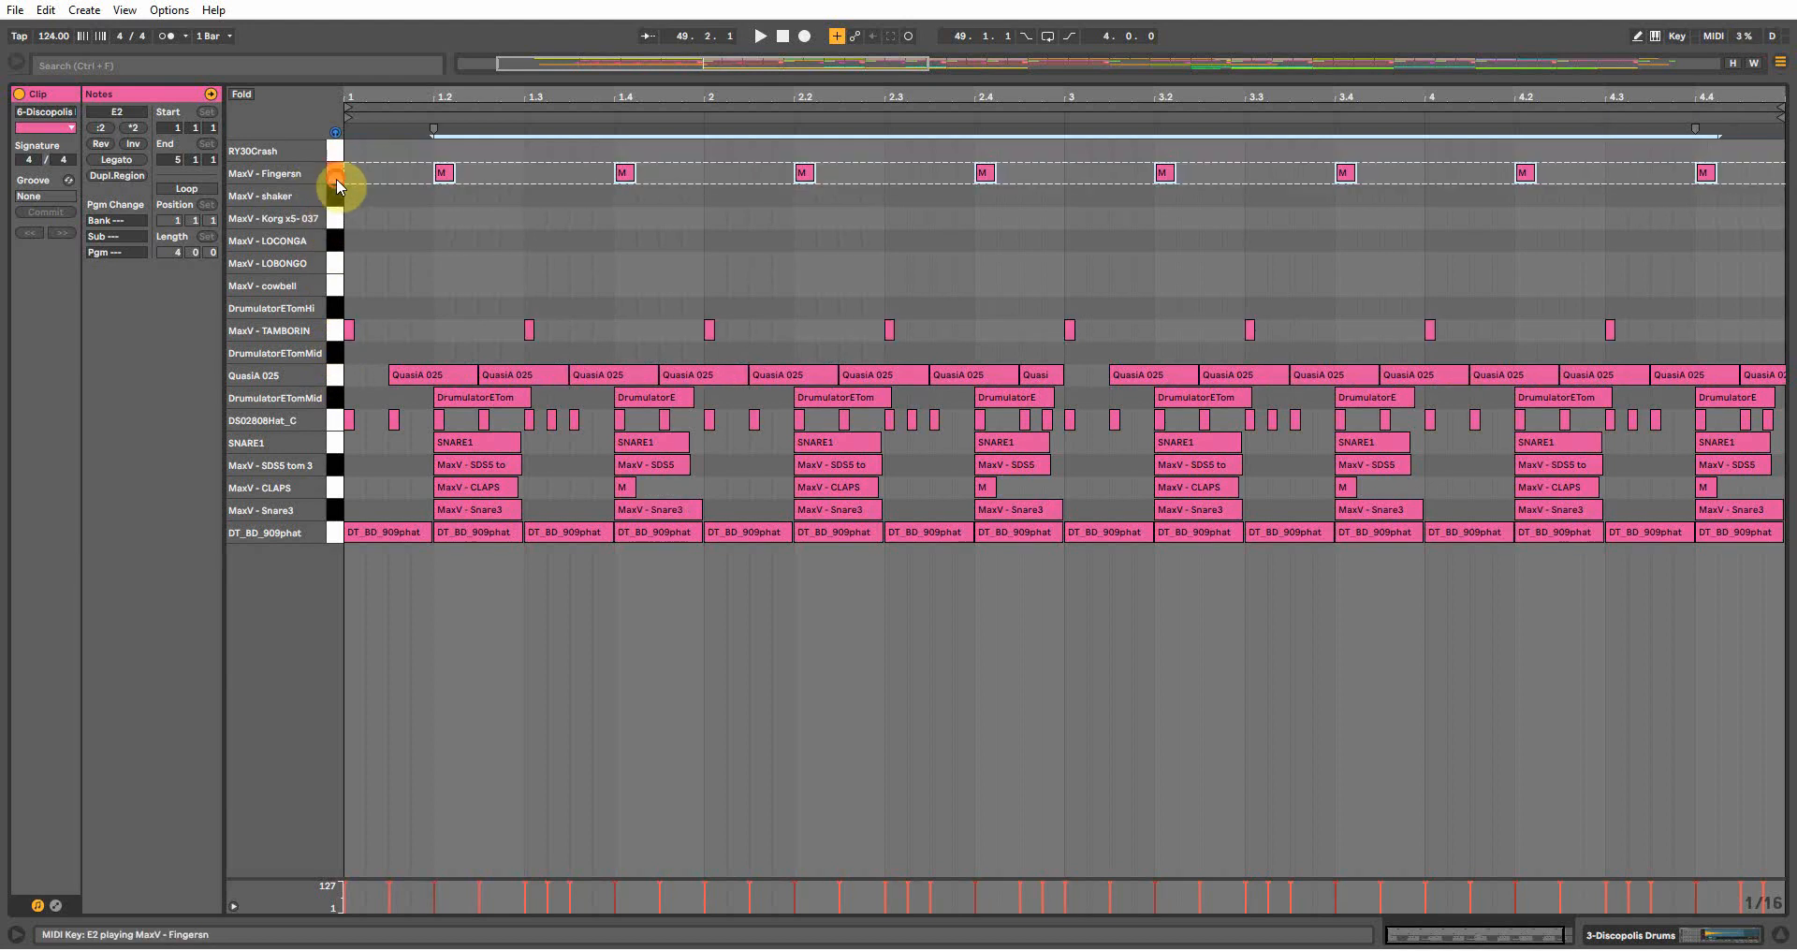
left_click(335, 132)
Play the drum clip, close its note editor, stop playback and show the Discopolis Drums rack with its sample pads
key("space")
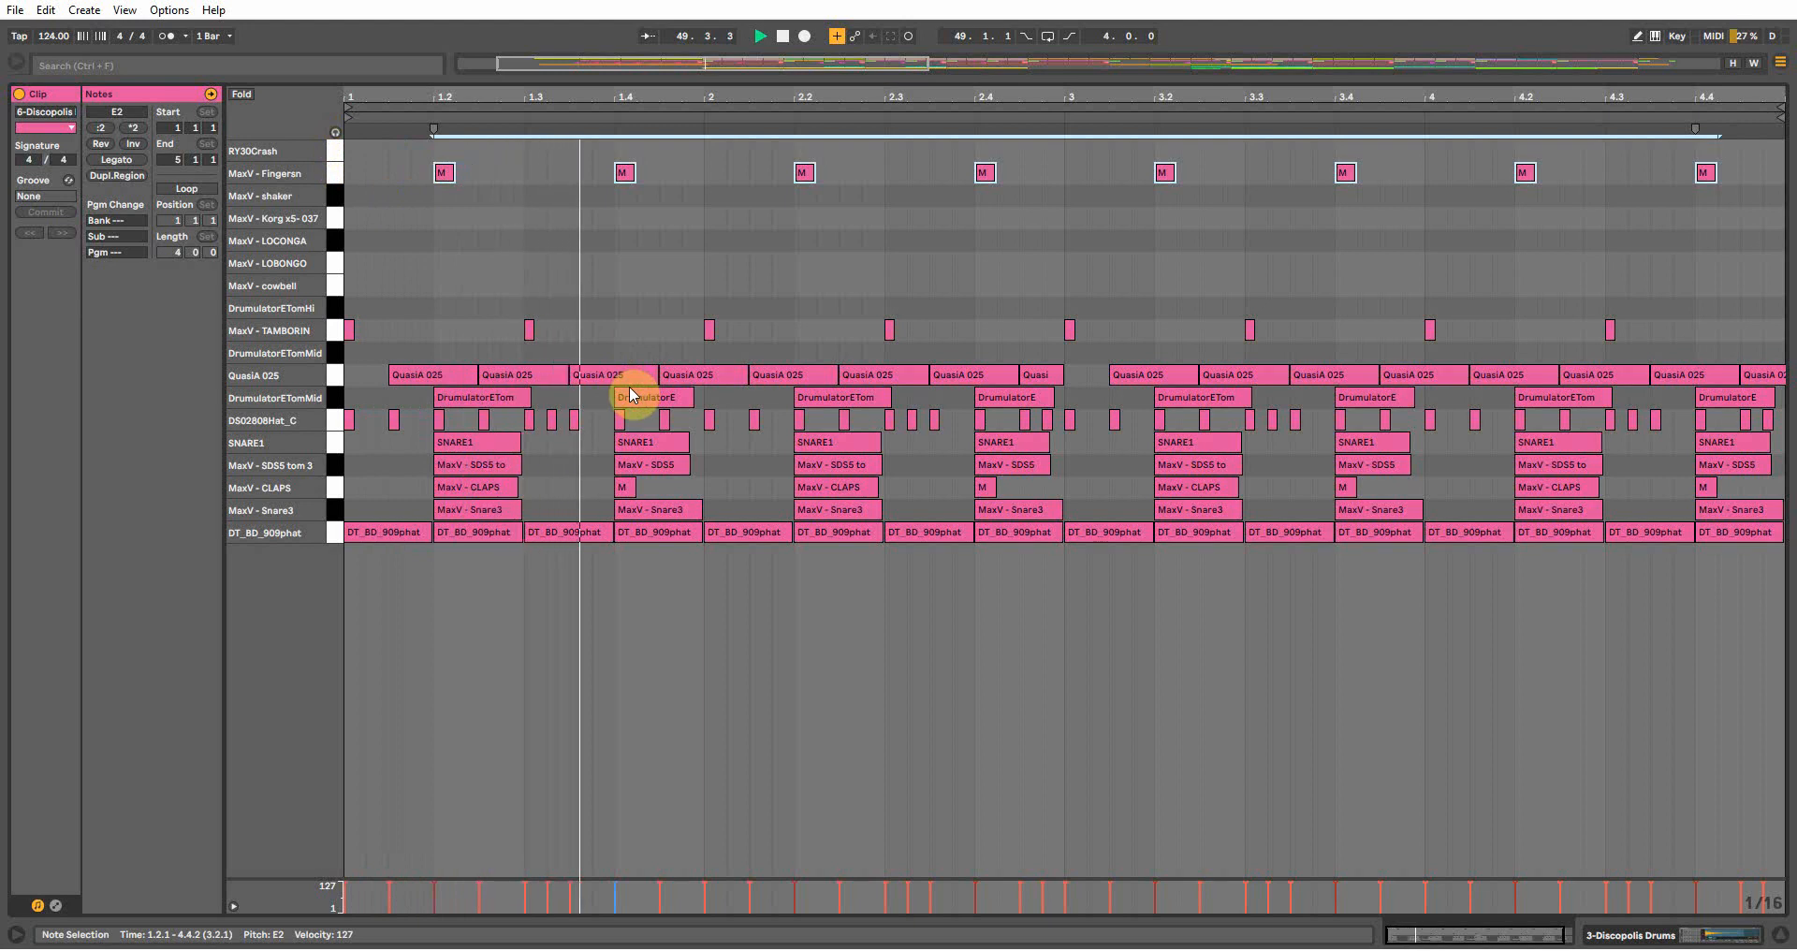
left_click(1783, 941)
key("space")
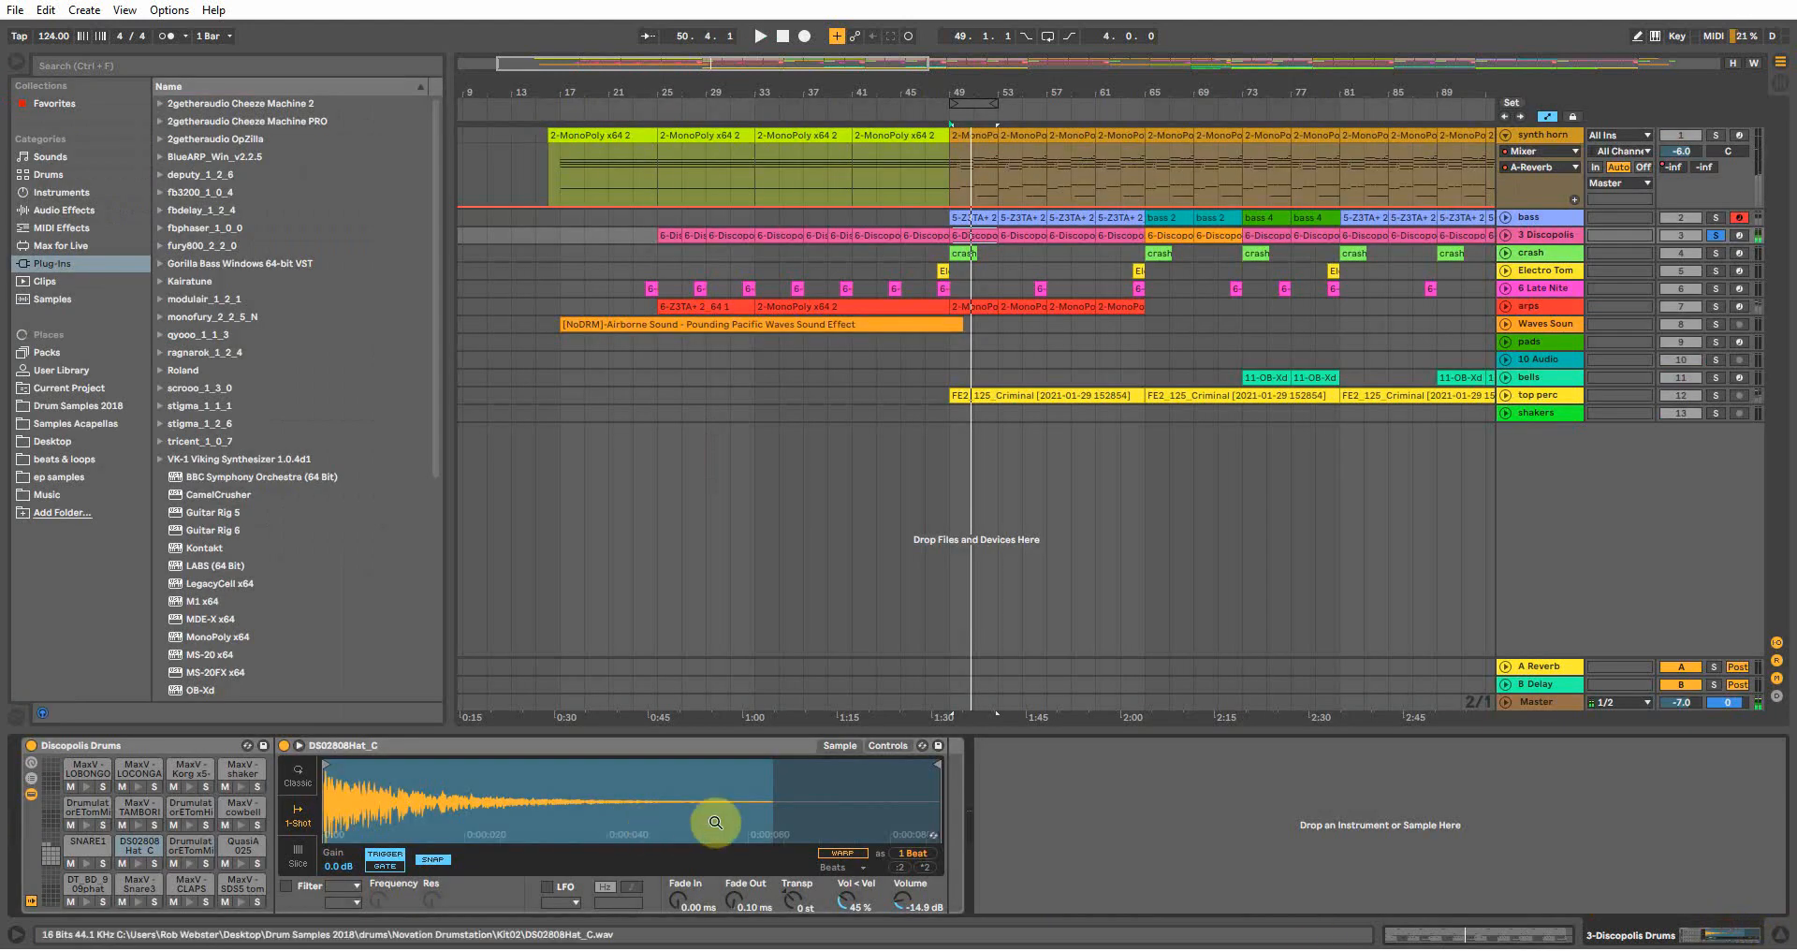
left_click(113, 752)
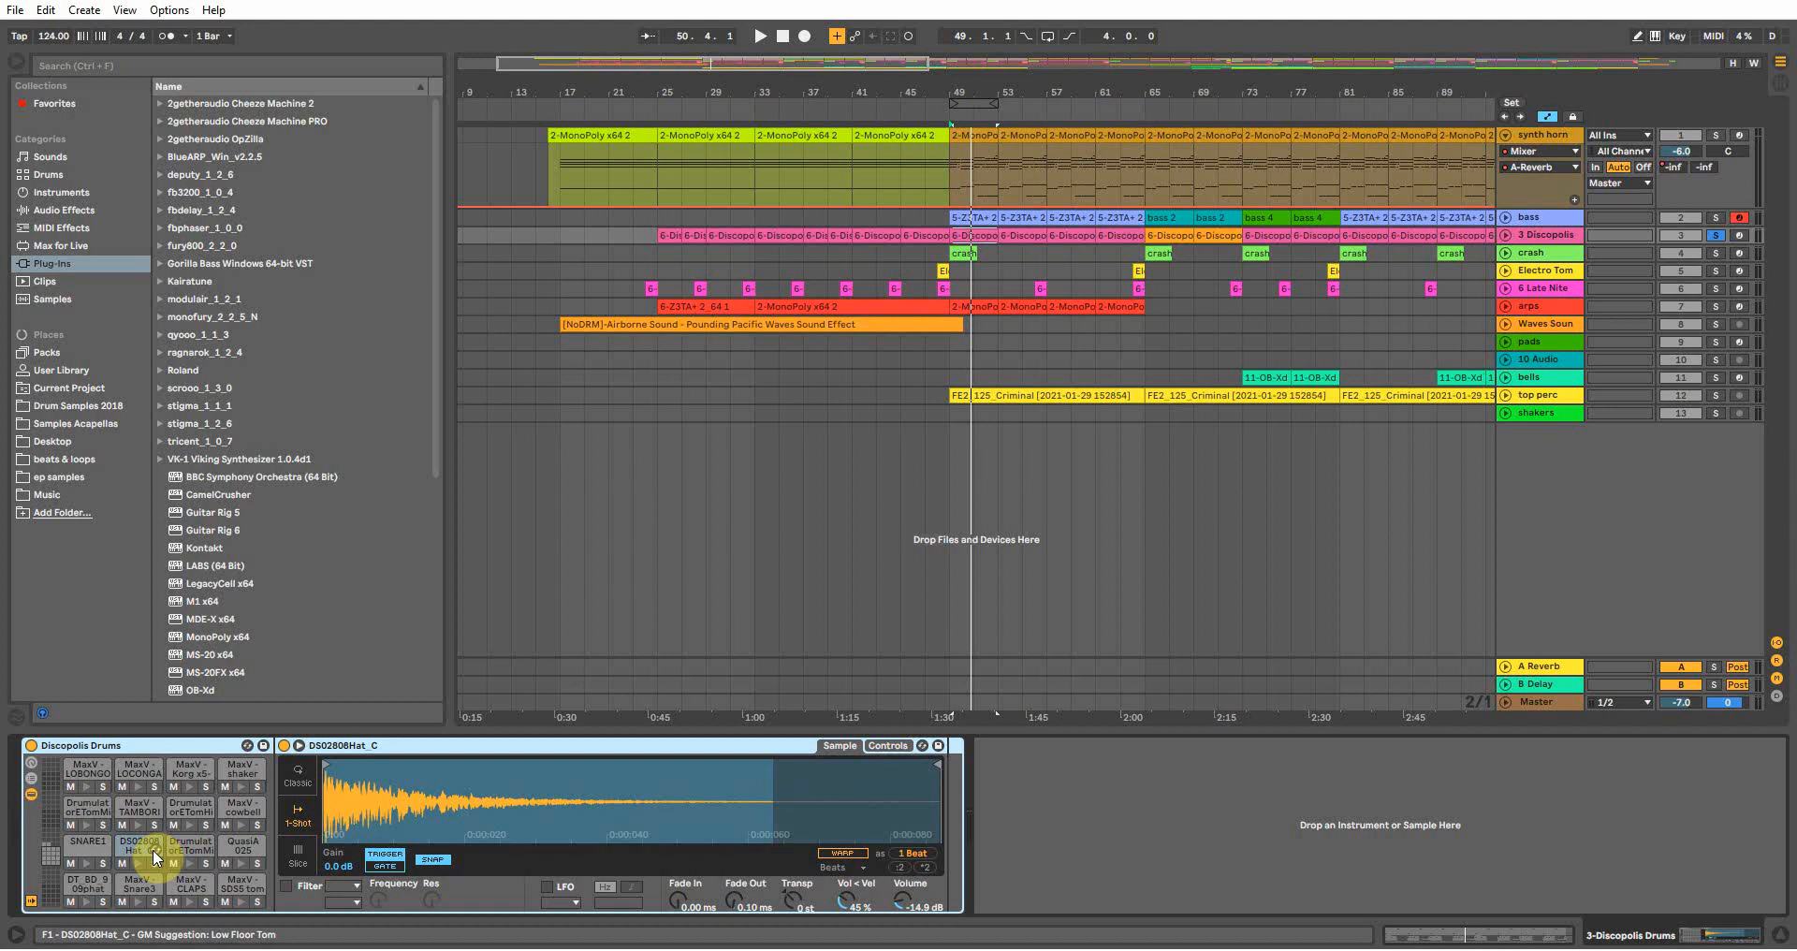
Play the drums from bar 49, unfold the top perc track to show its EQ Eight and solo it alongside the drums
left_click(942, 217)
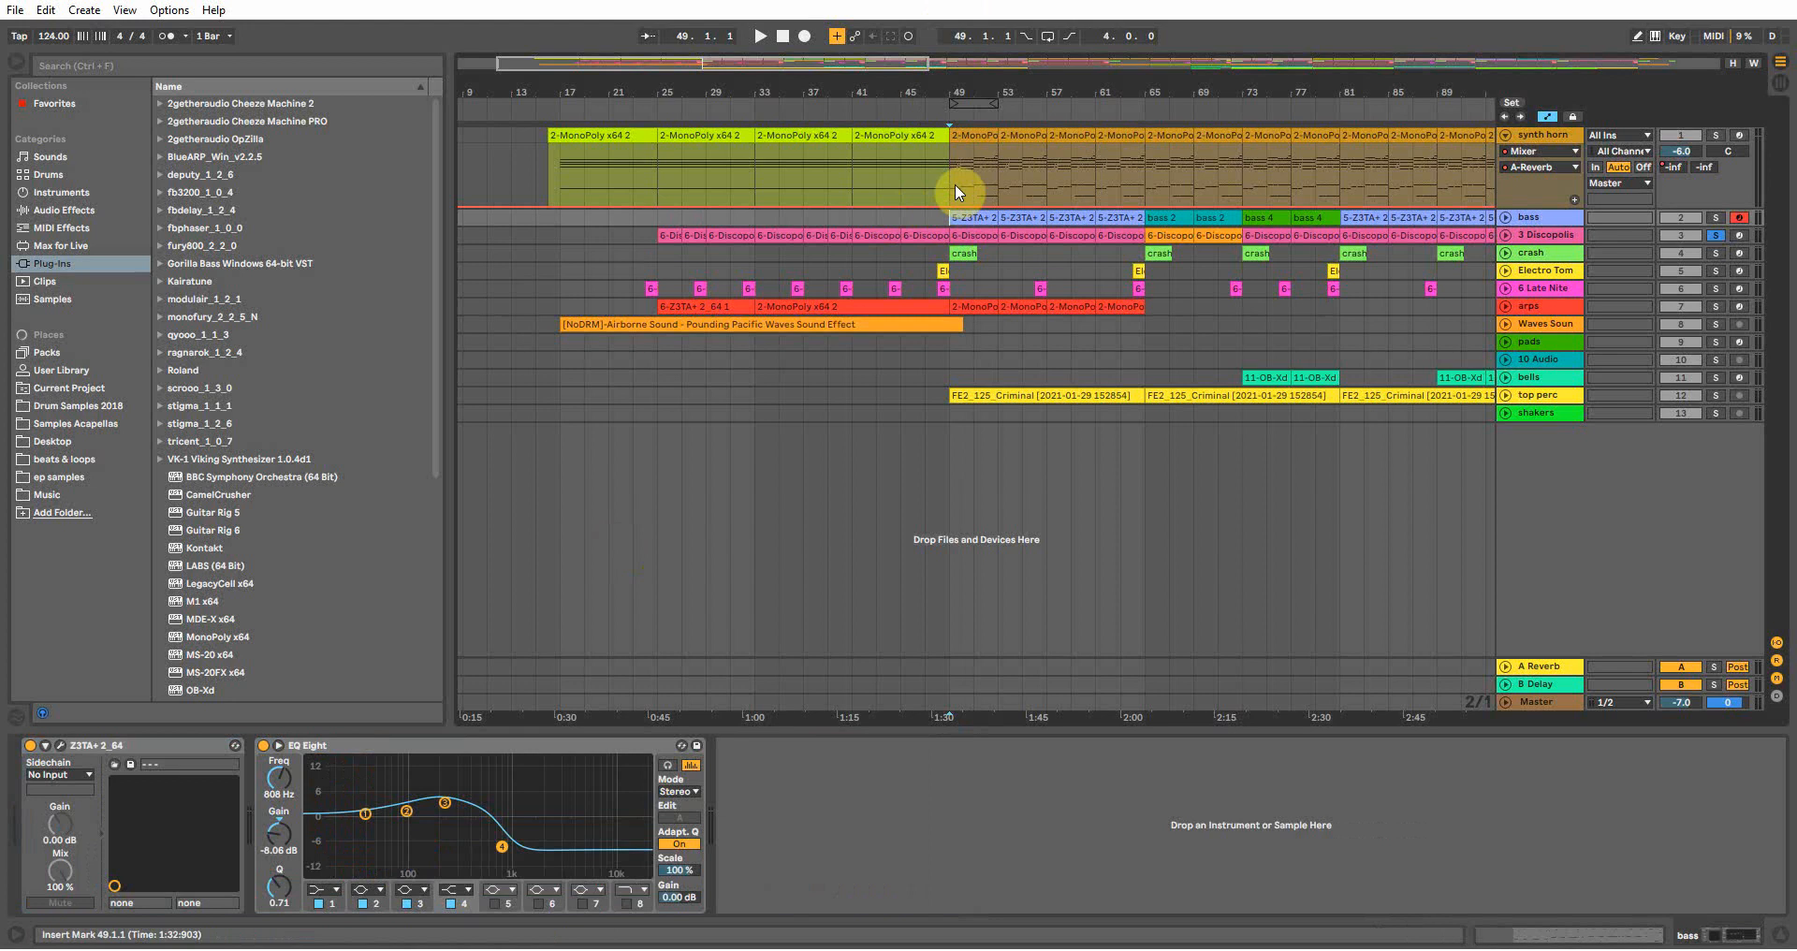
key("space")
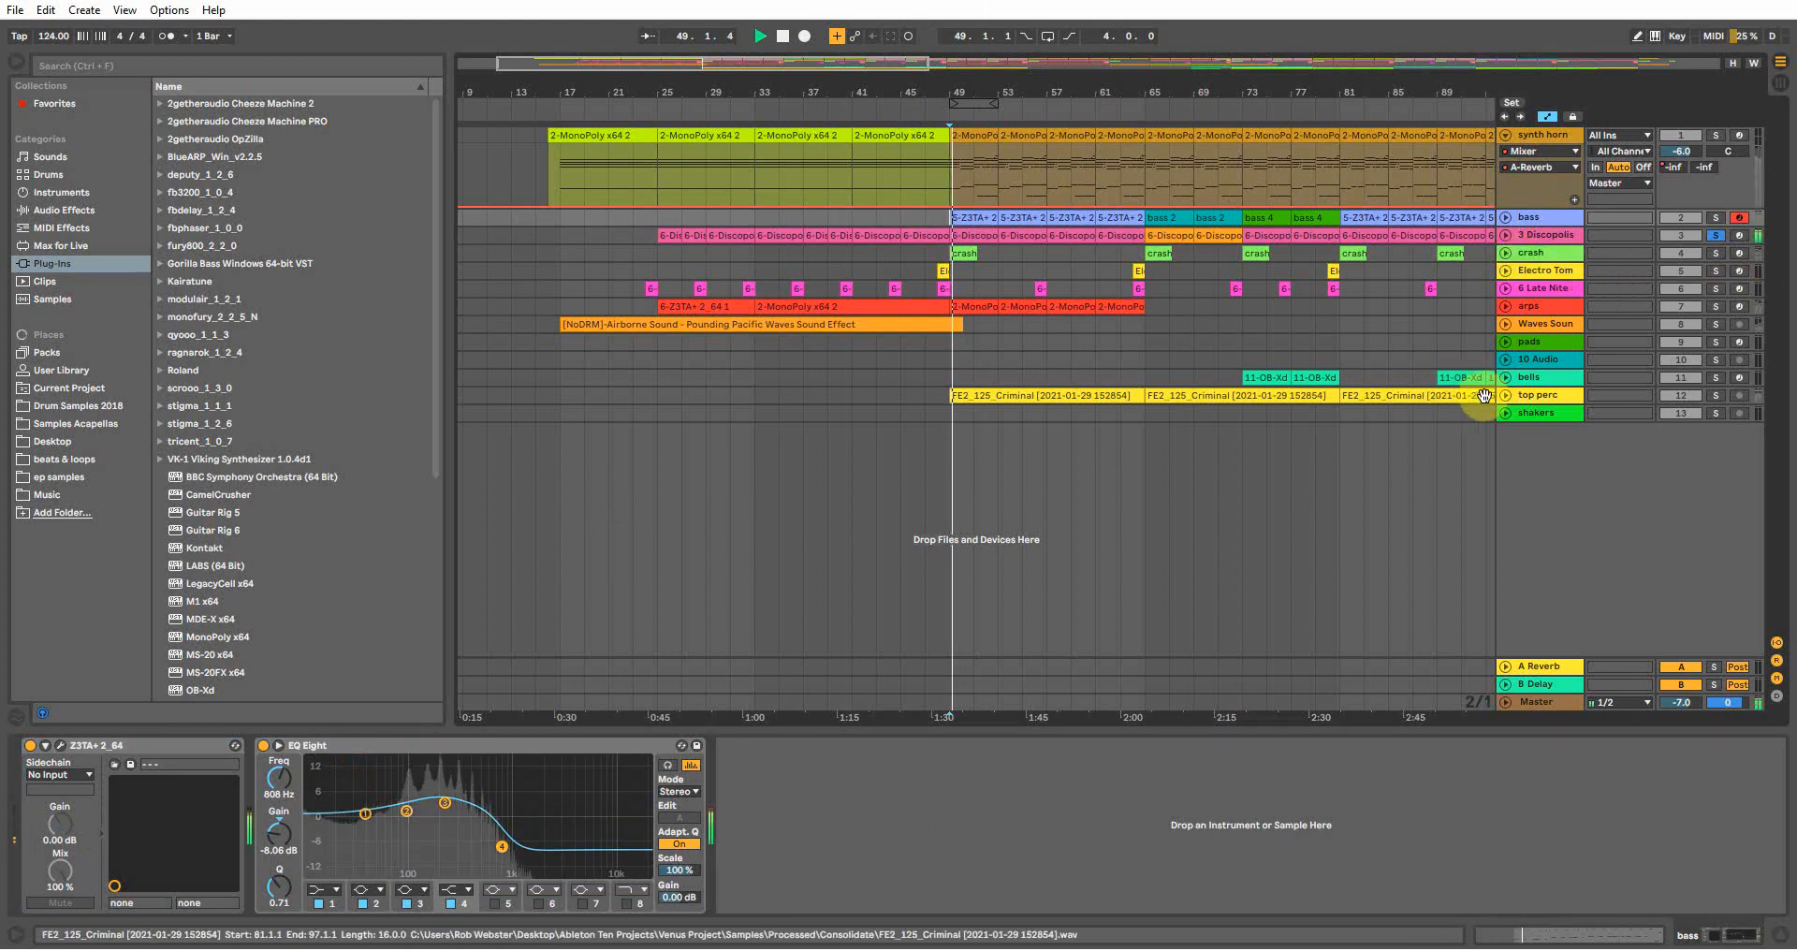
left_click(1505, 395)
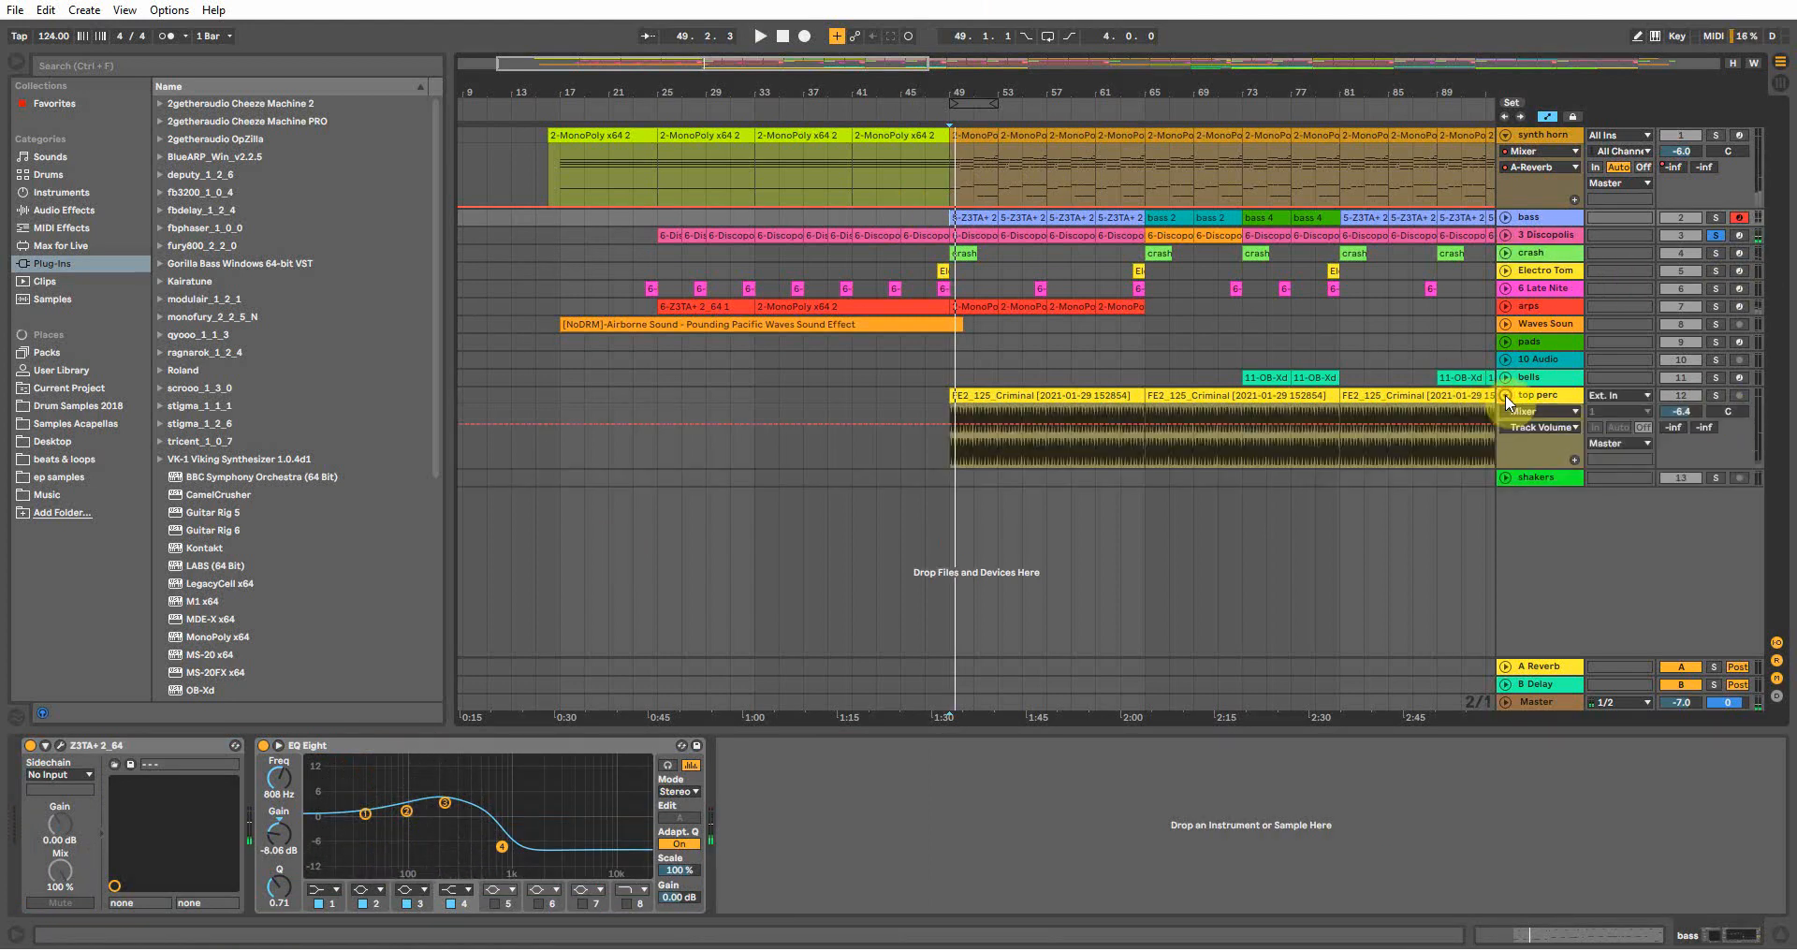
left_click(1524, 399)
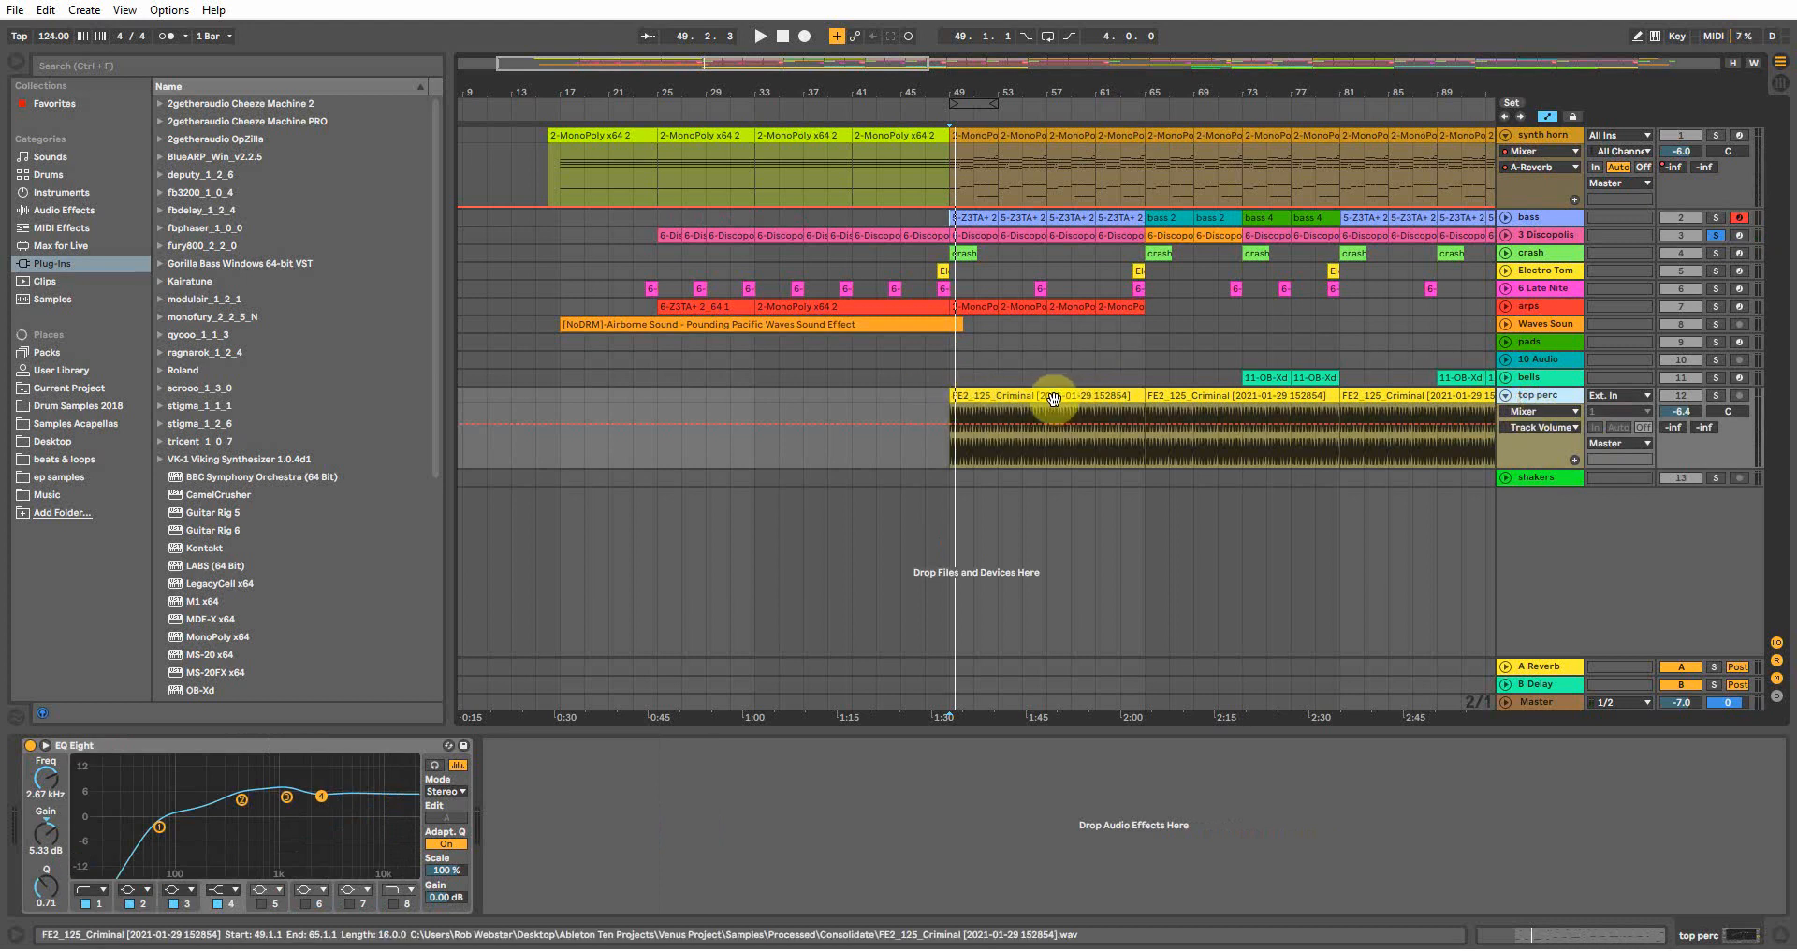
left_click(1716, 395)
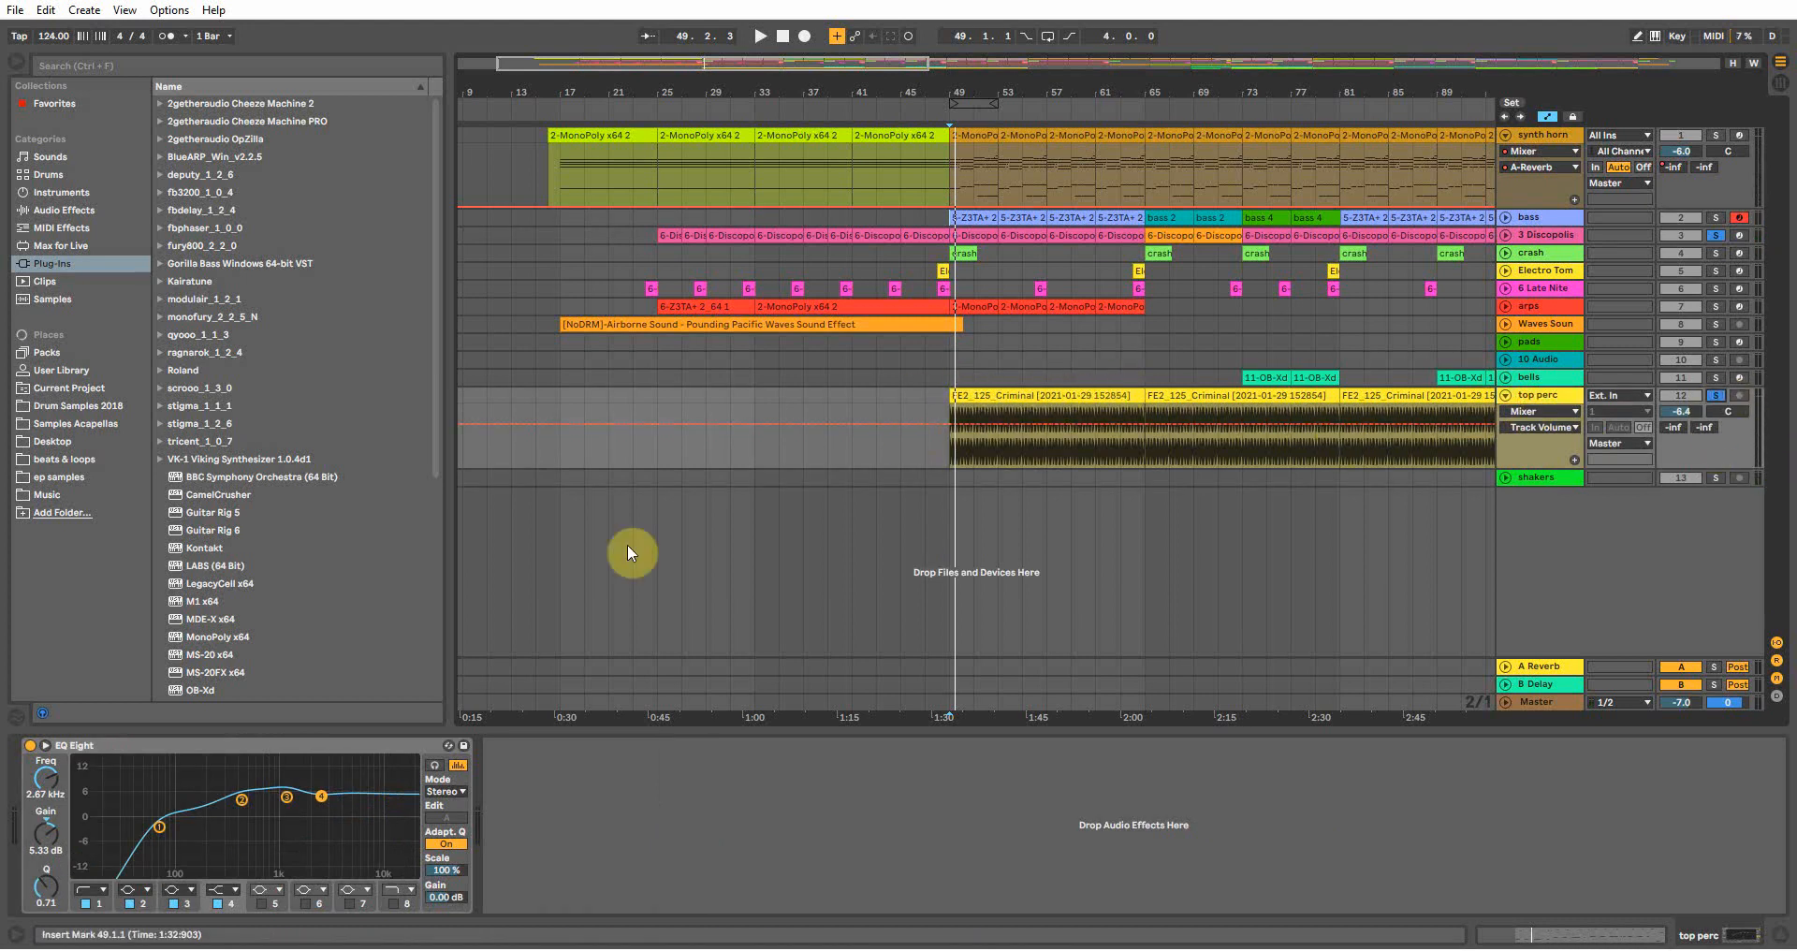
Set the first band of top perc's EQ Eight to 77.4 Hz and compare playback with the track's solo off and on
left_click_drag(159, 826, 165, 825)
key("space")
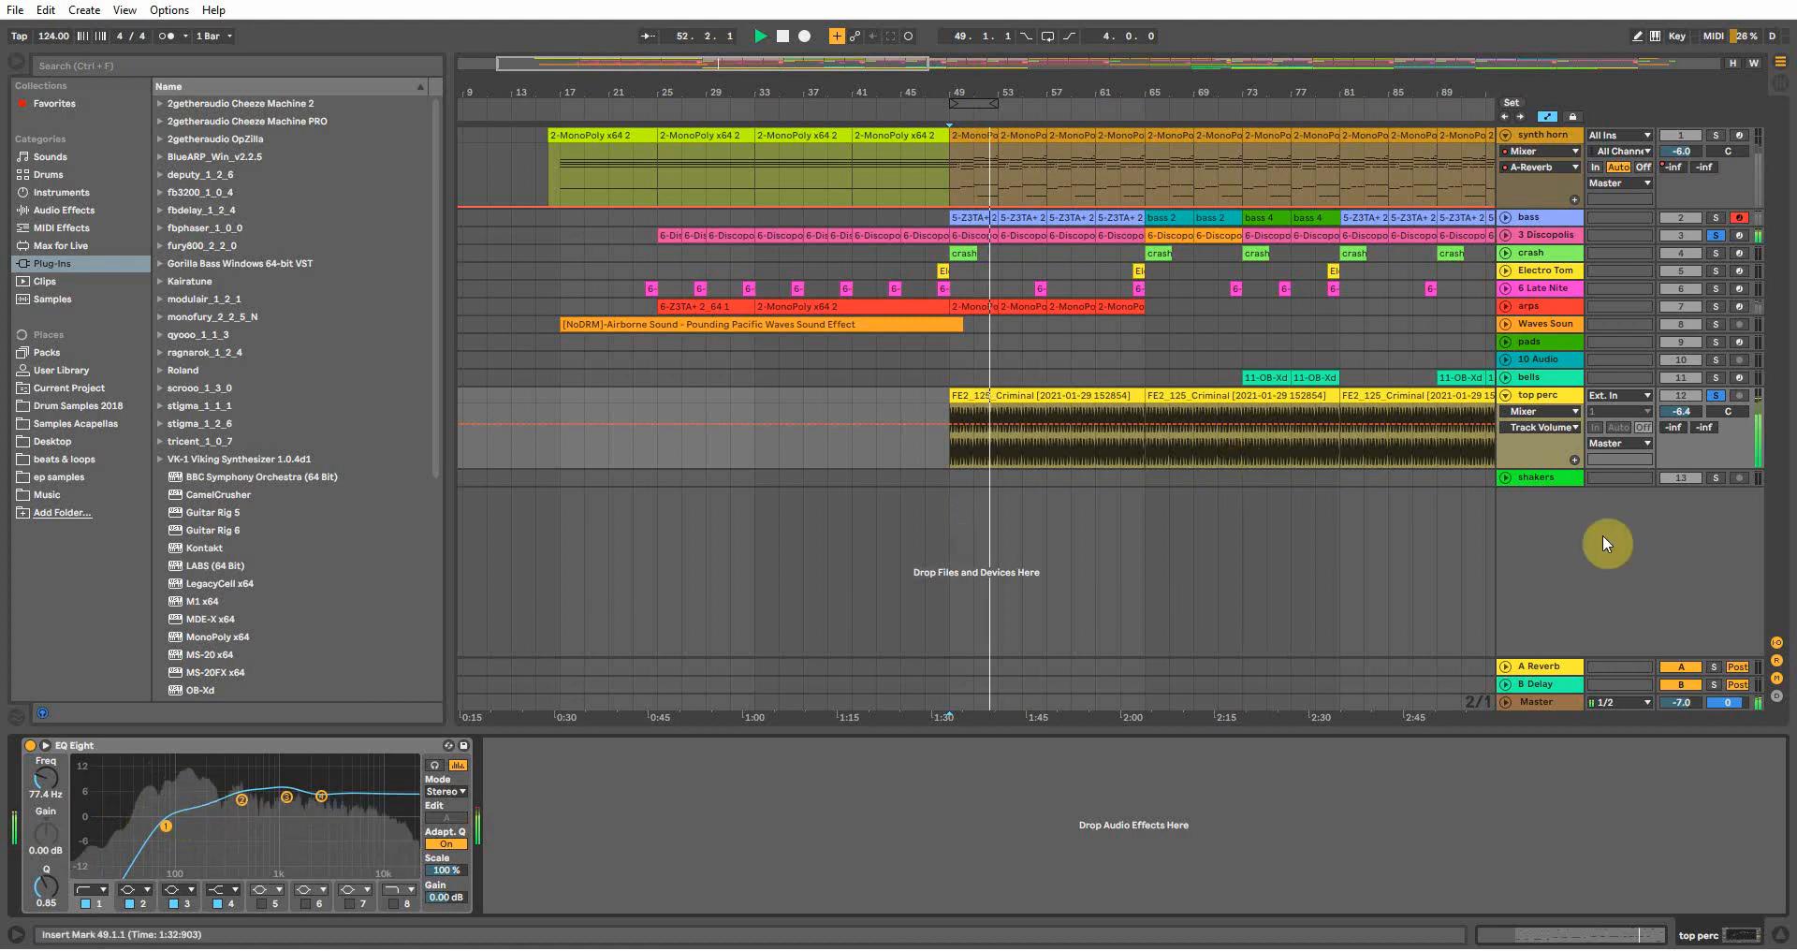
left_click(1717, 395)
left_click(1717, 395)
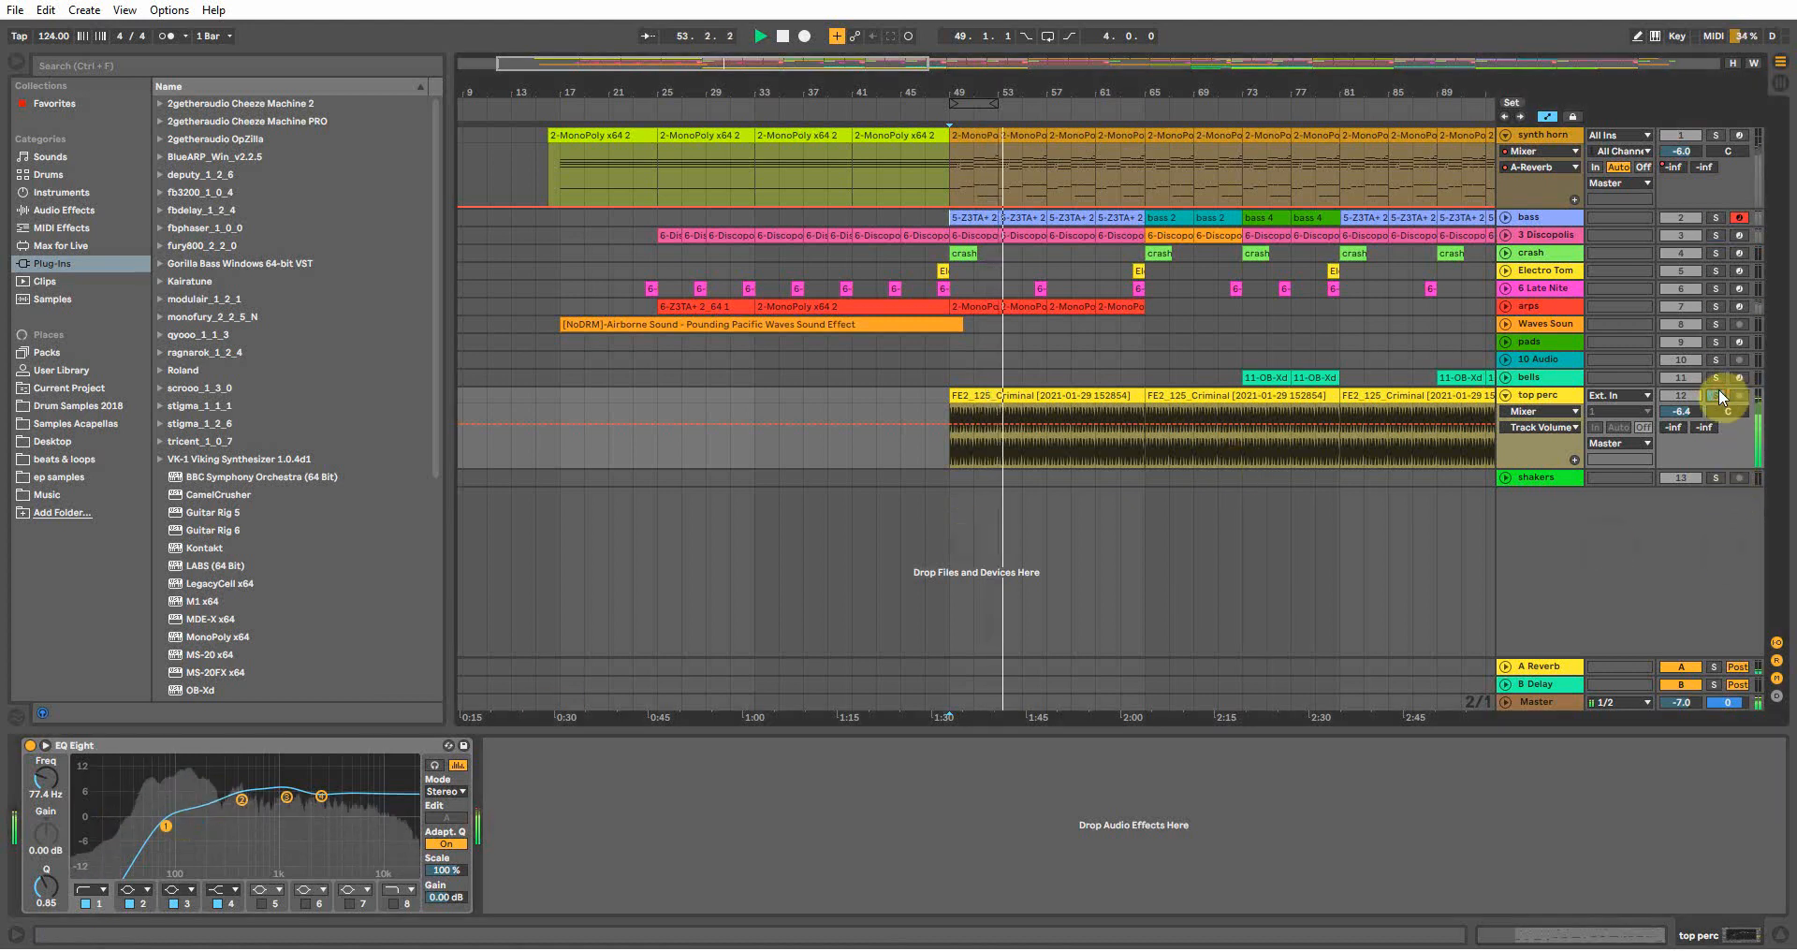
left_click(1717, 235)
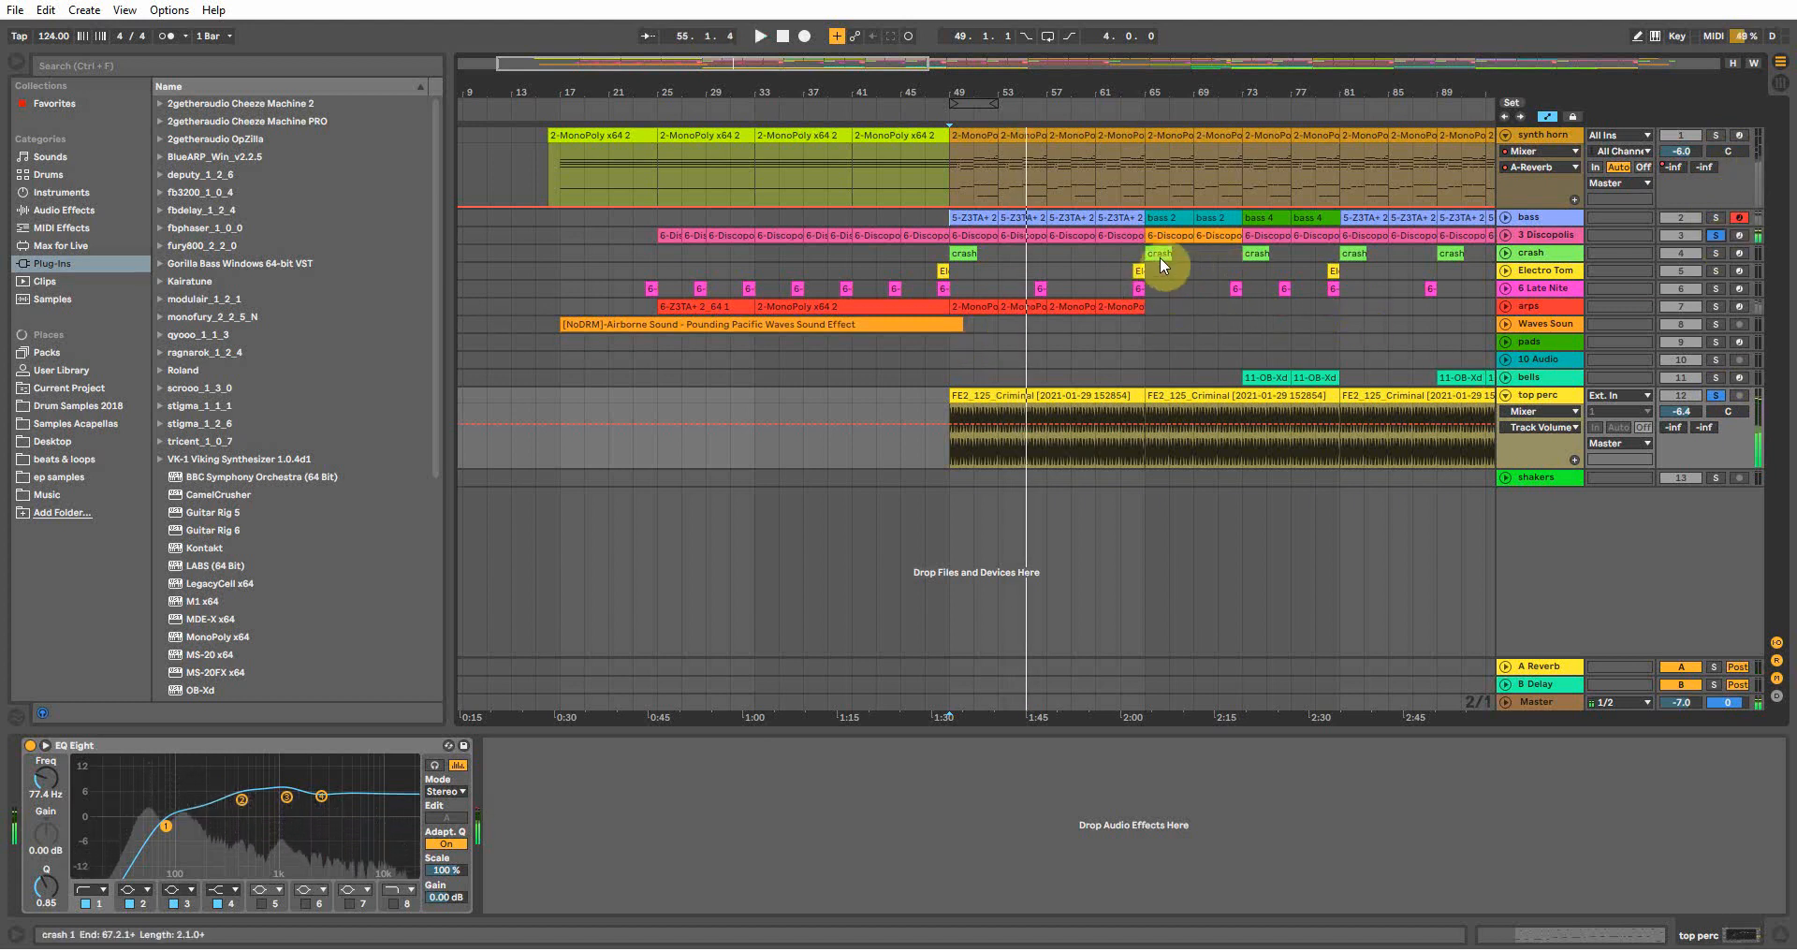
Play from the crash clip at bar 65 and solo the crash track together with the drums and top perc
left_click(1158, 254)
key("space")
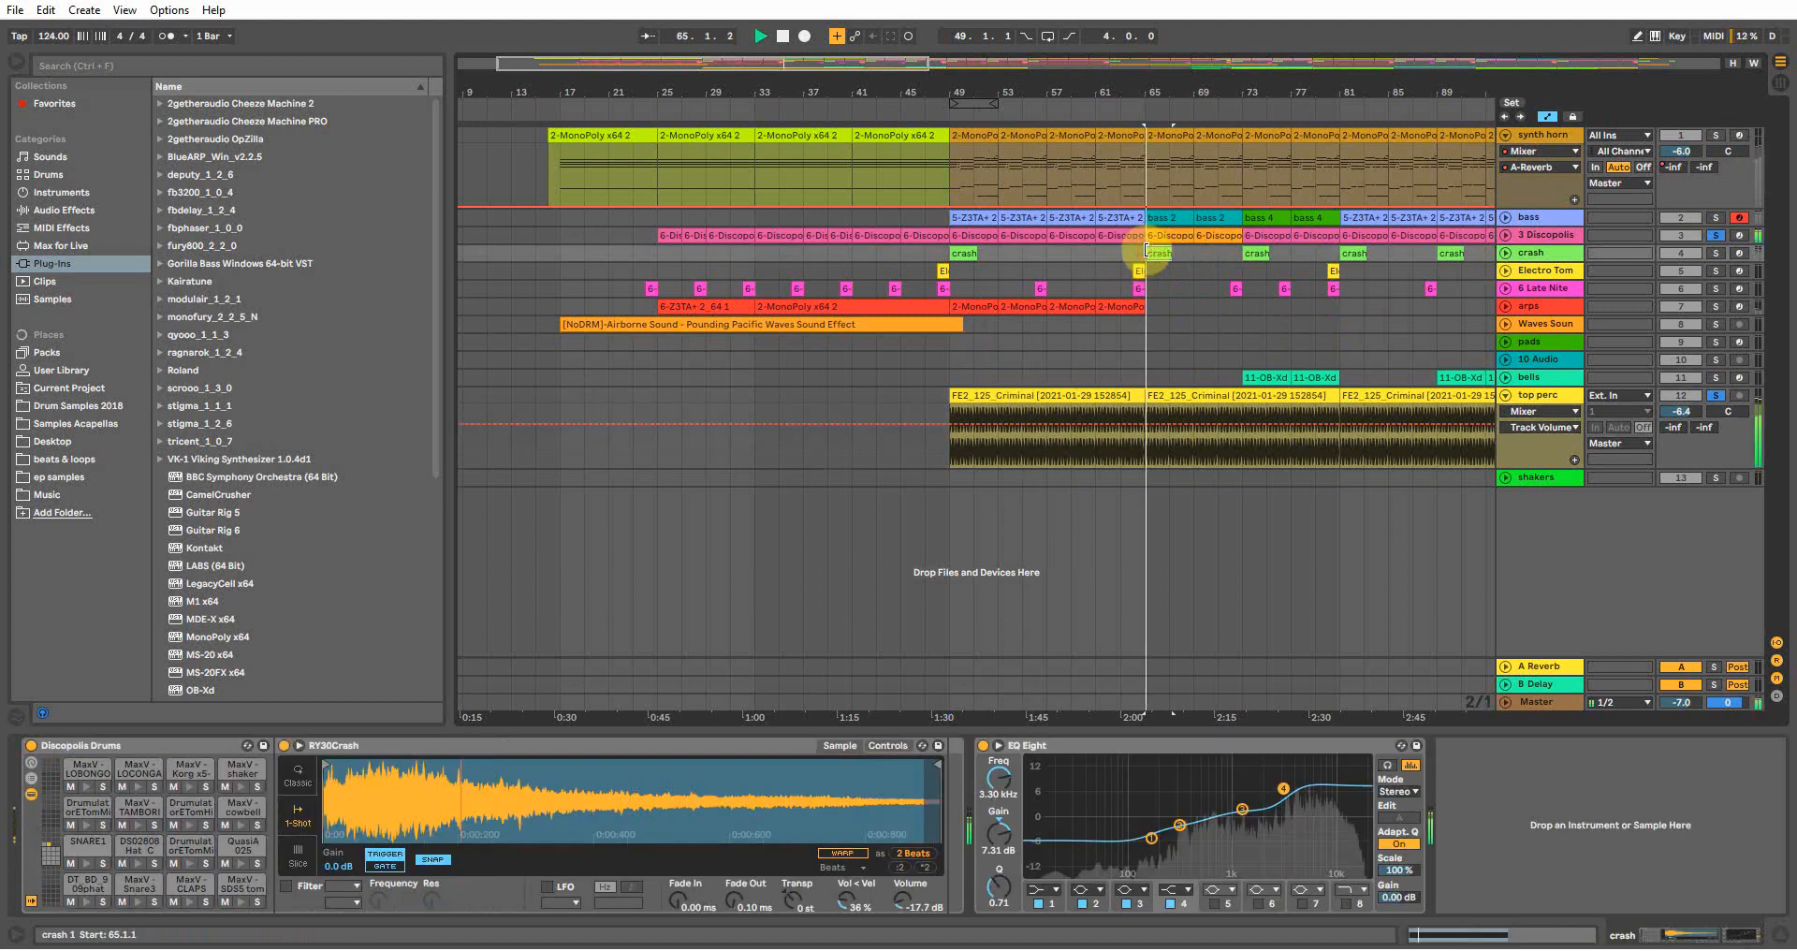
left_click(1722, 253)
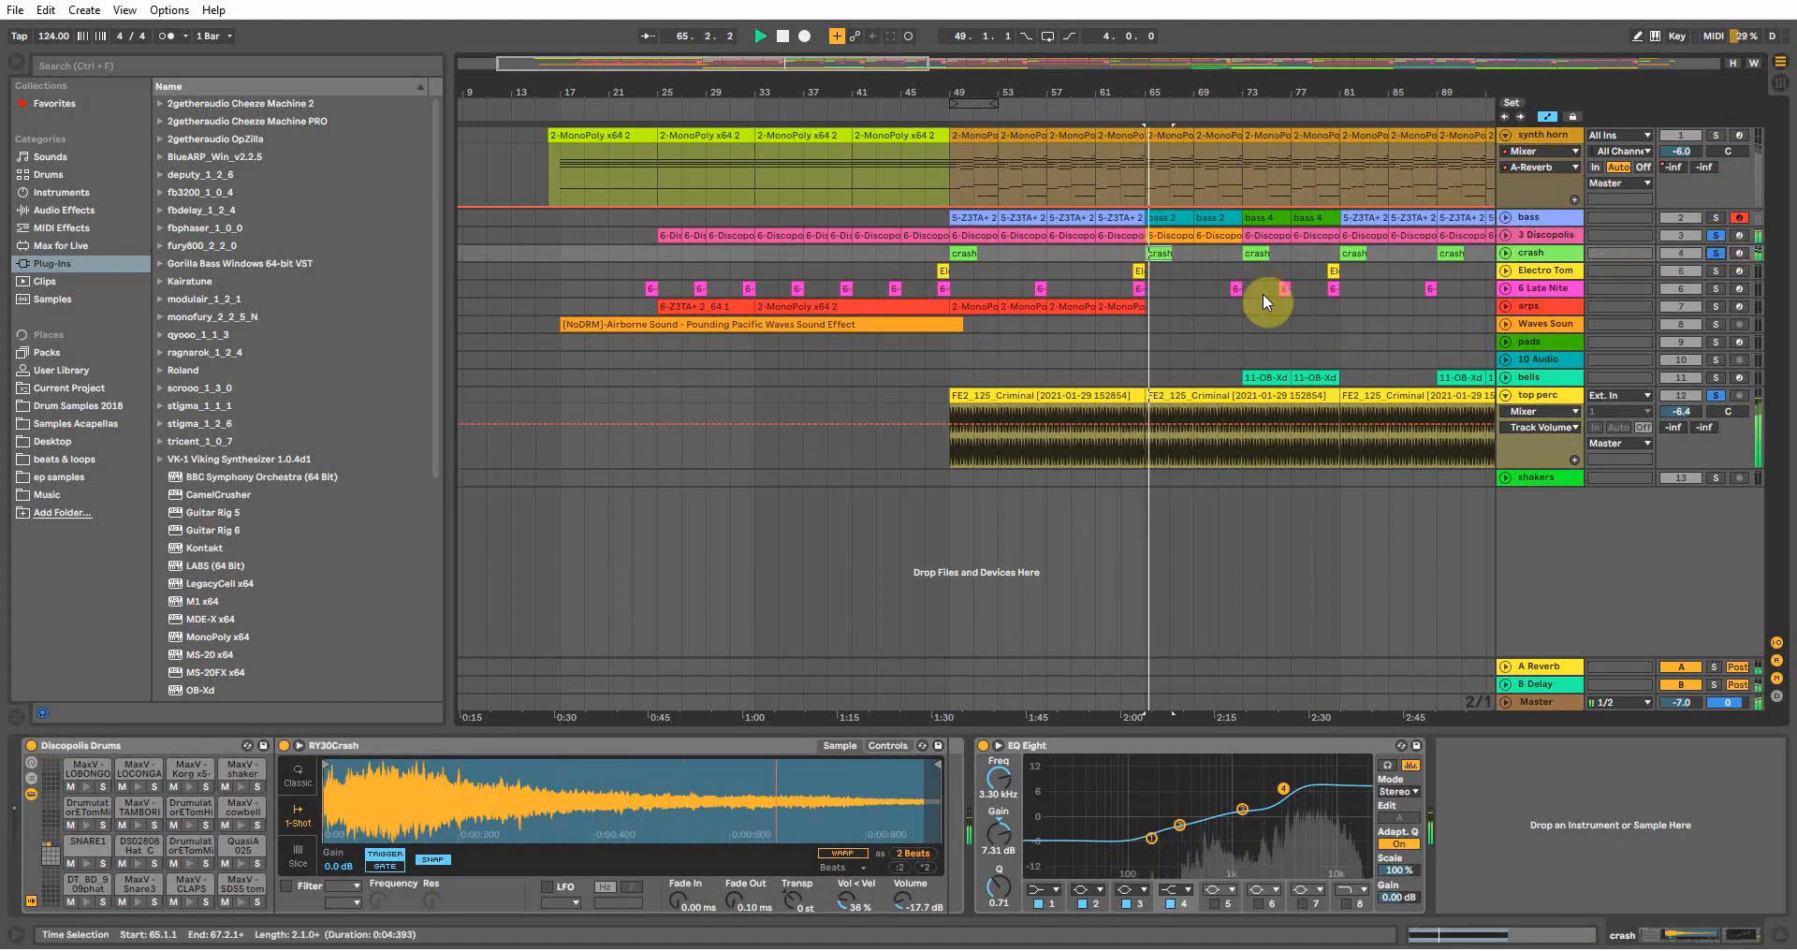
Show the Electro Tom track's devices, solo and arm the track, and pick its clip at bar 64
left_click(1551, 255)
left_click(1599, 269)
left_click(1730, 265)
left_click(1740, 271)
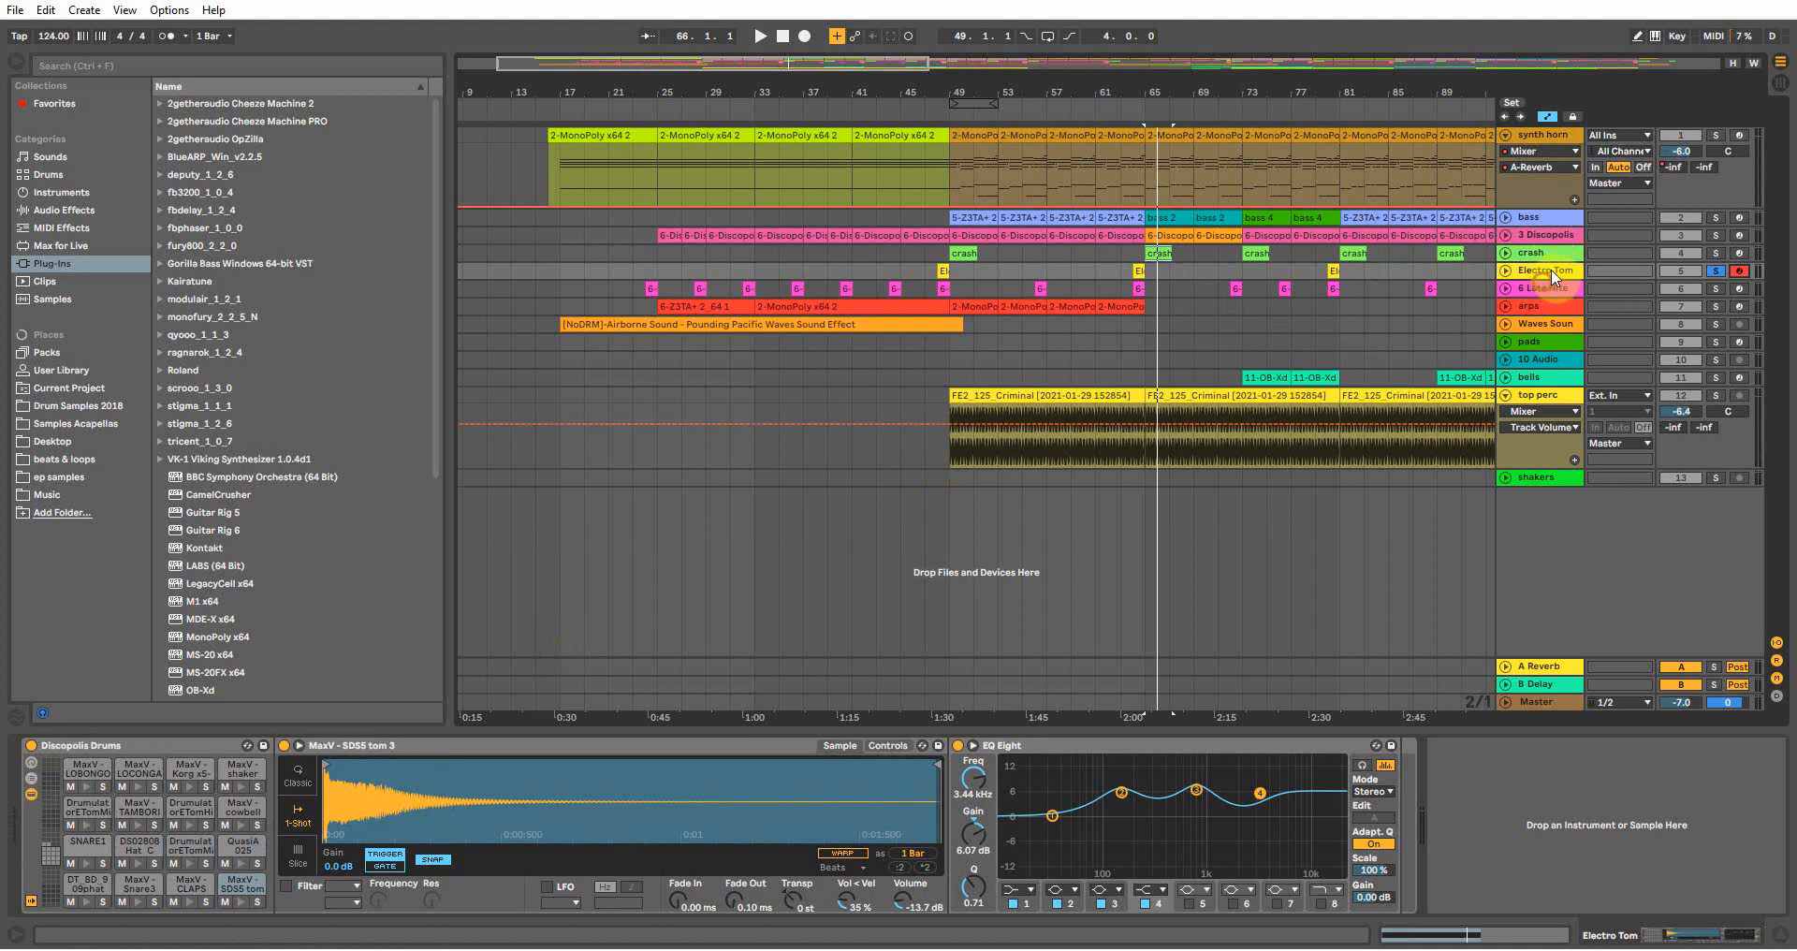
left_click(1136, 270)
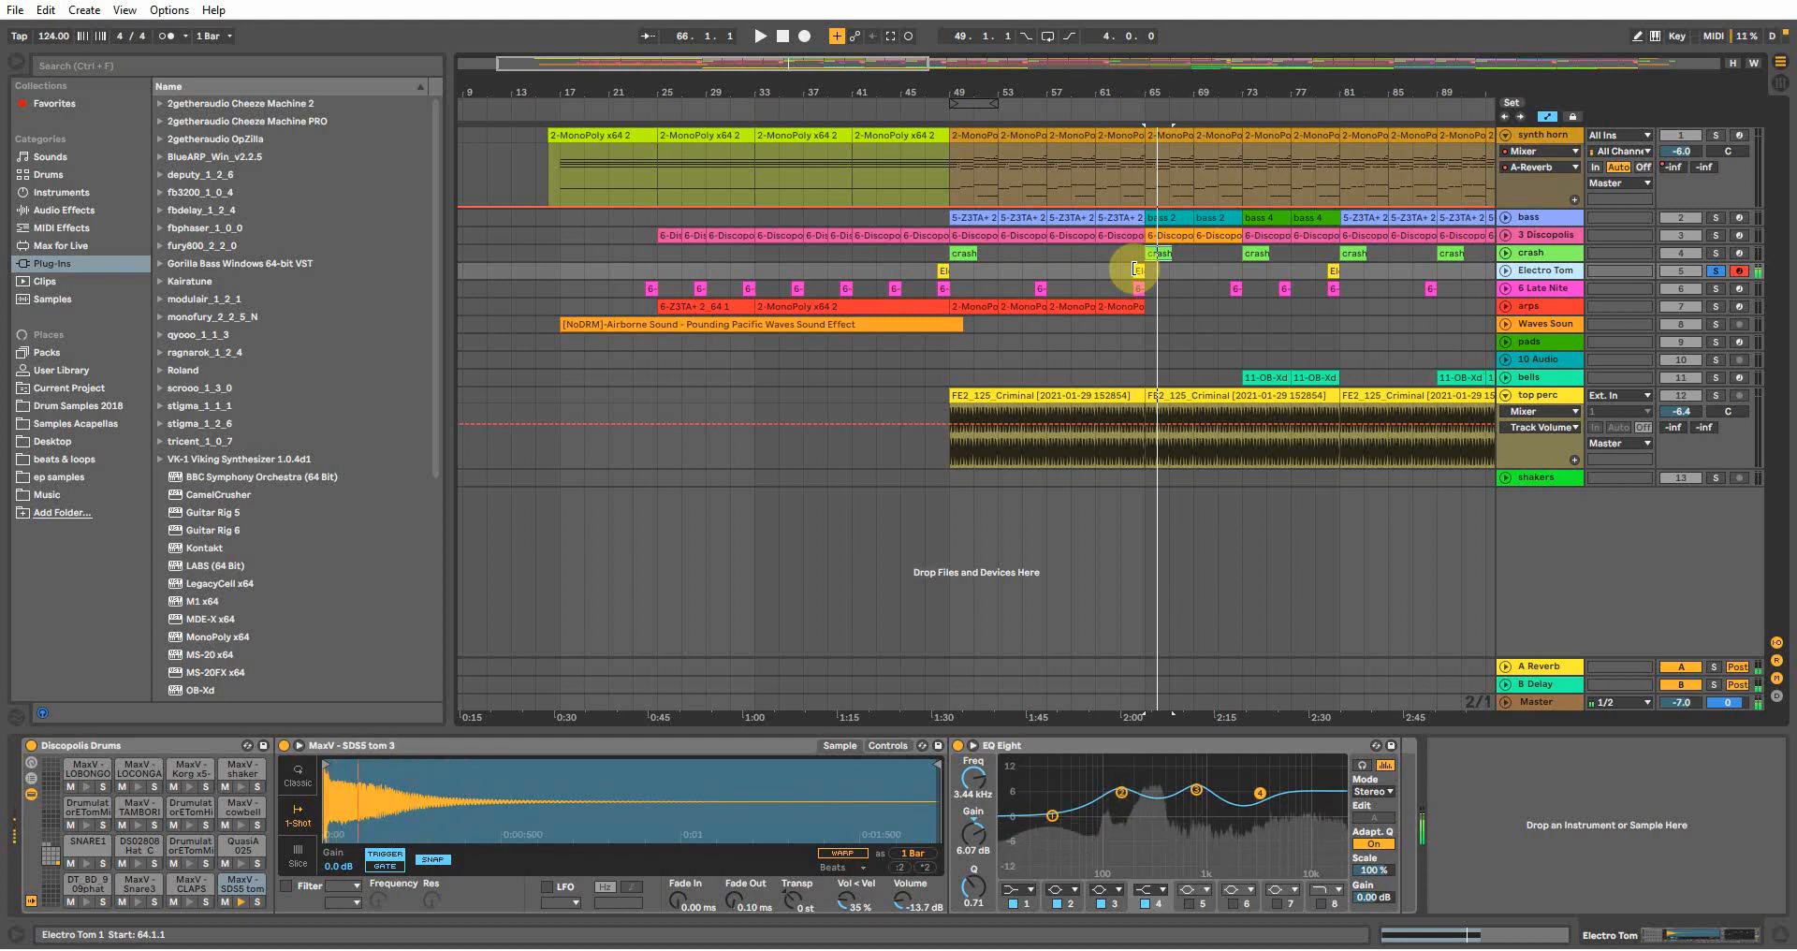
Play the Electro Tom clip at bar 64, show its MIDI notes and return to the arrangement with the detail view closed
left_click(1135, 269)
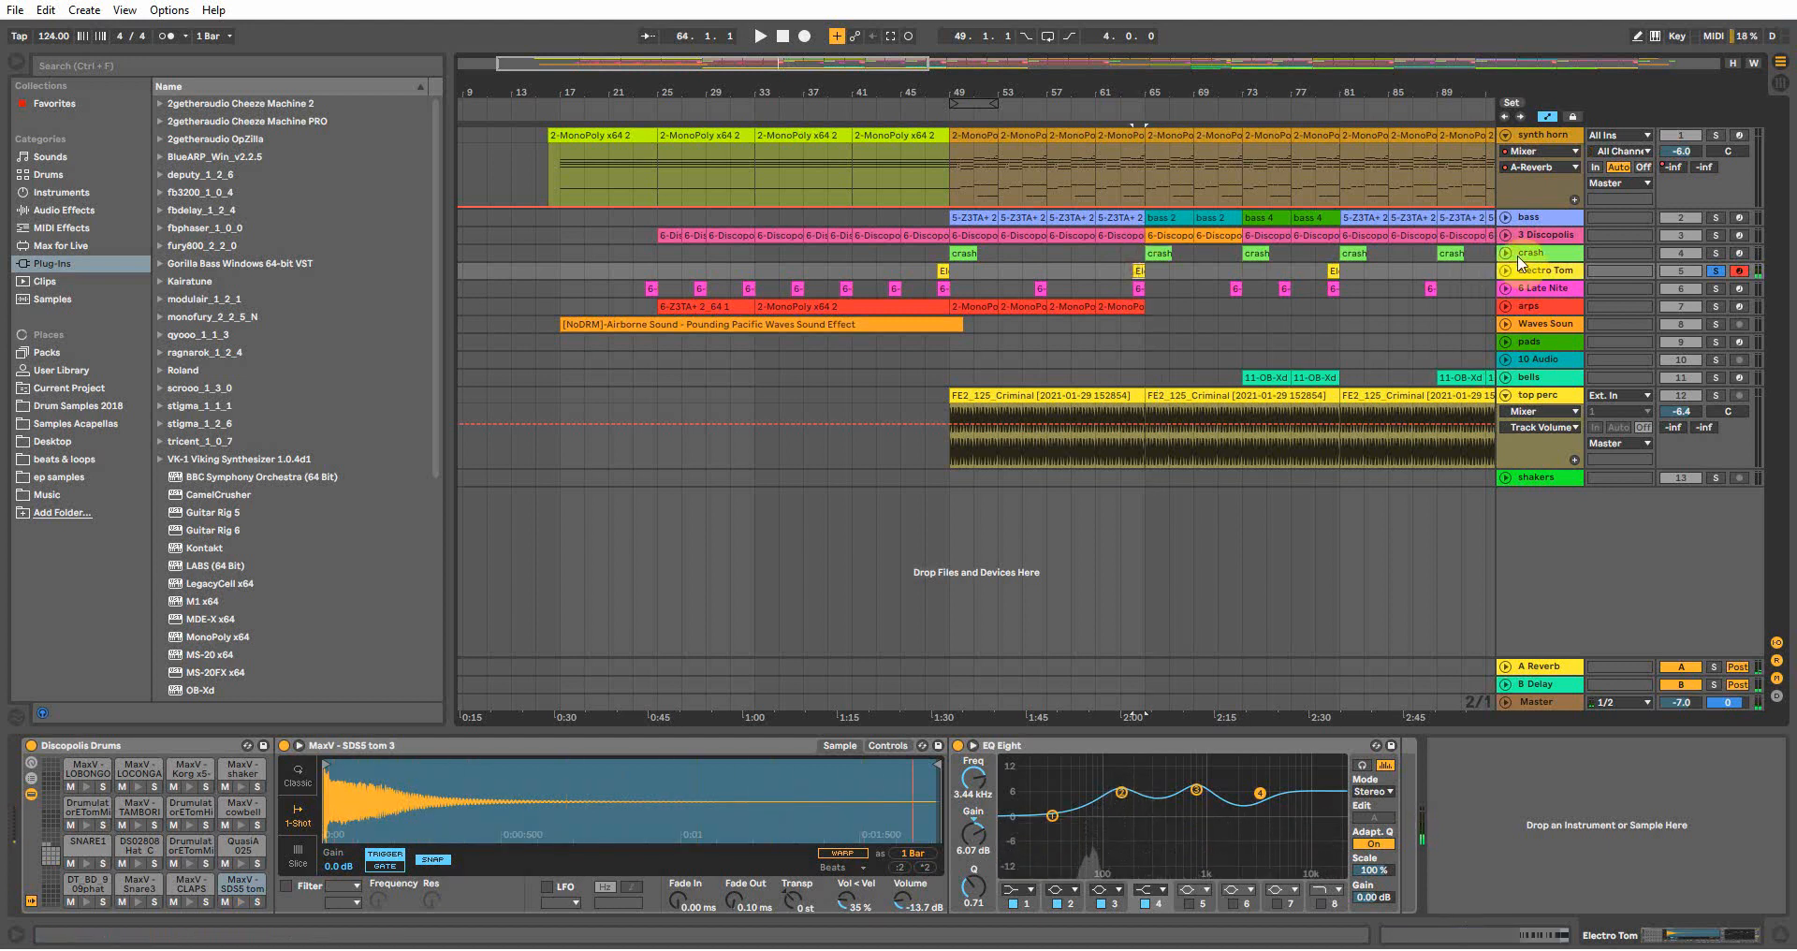
double_click(1139, 272)
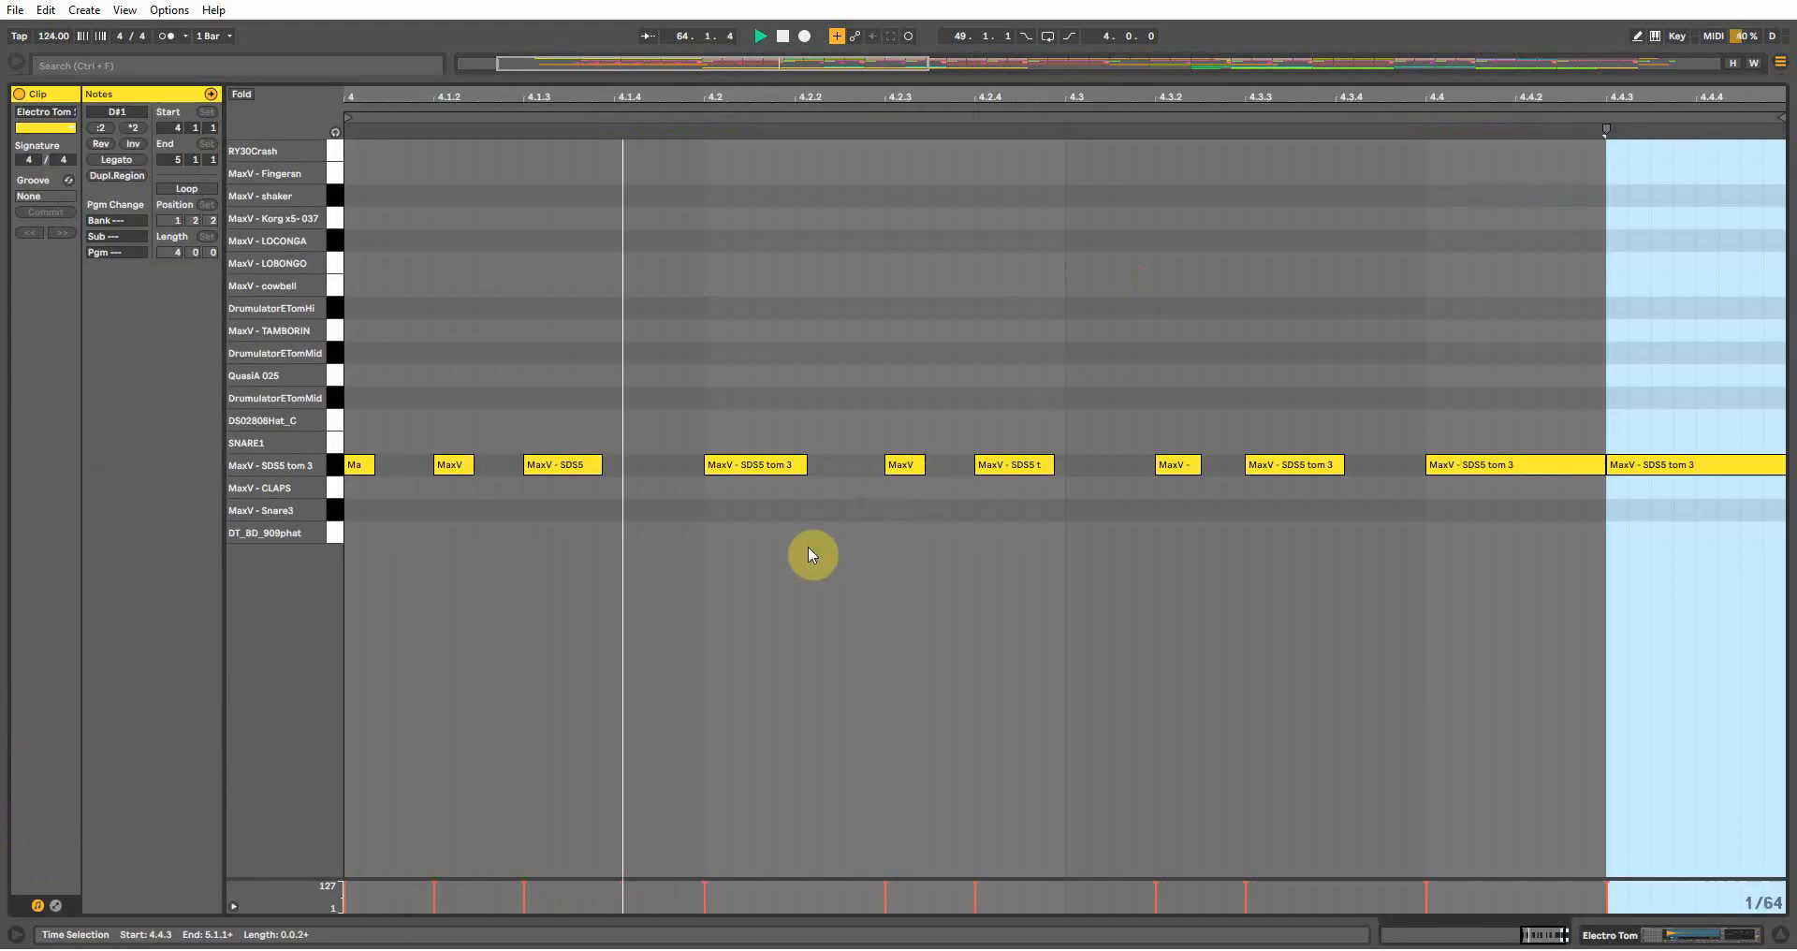
key("space")
left_click(1780, 934)
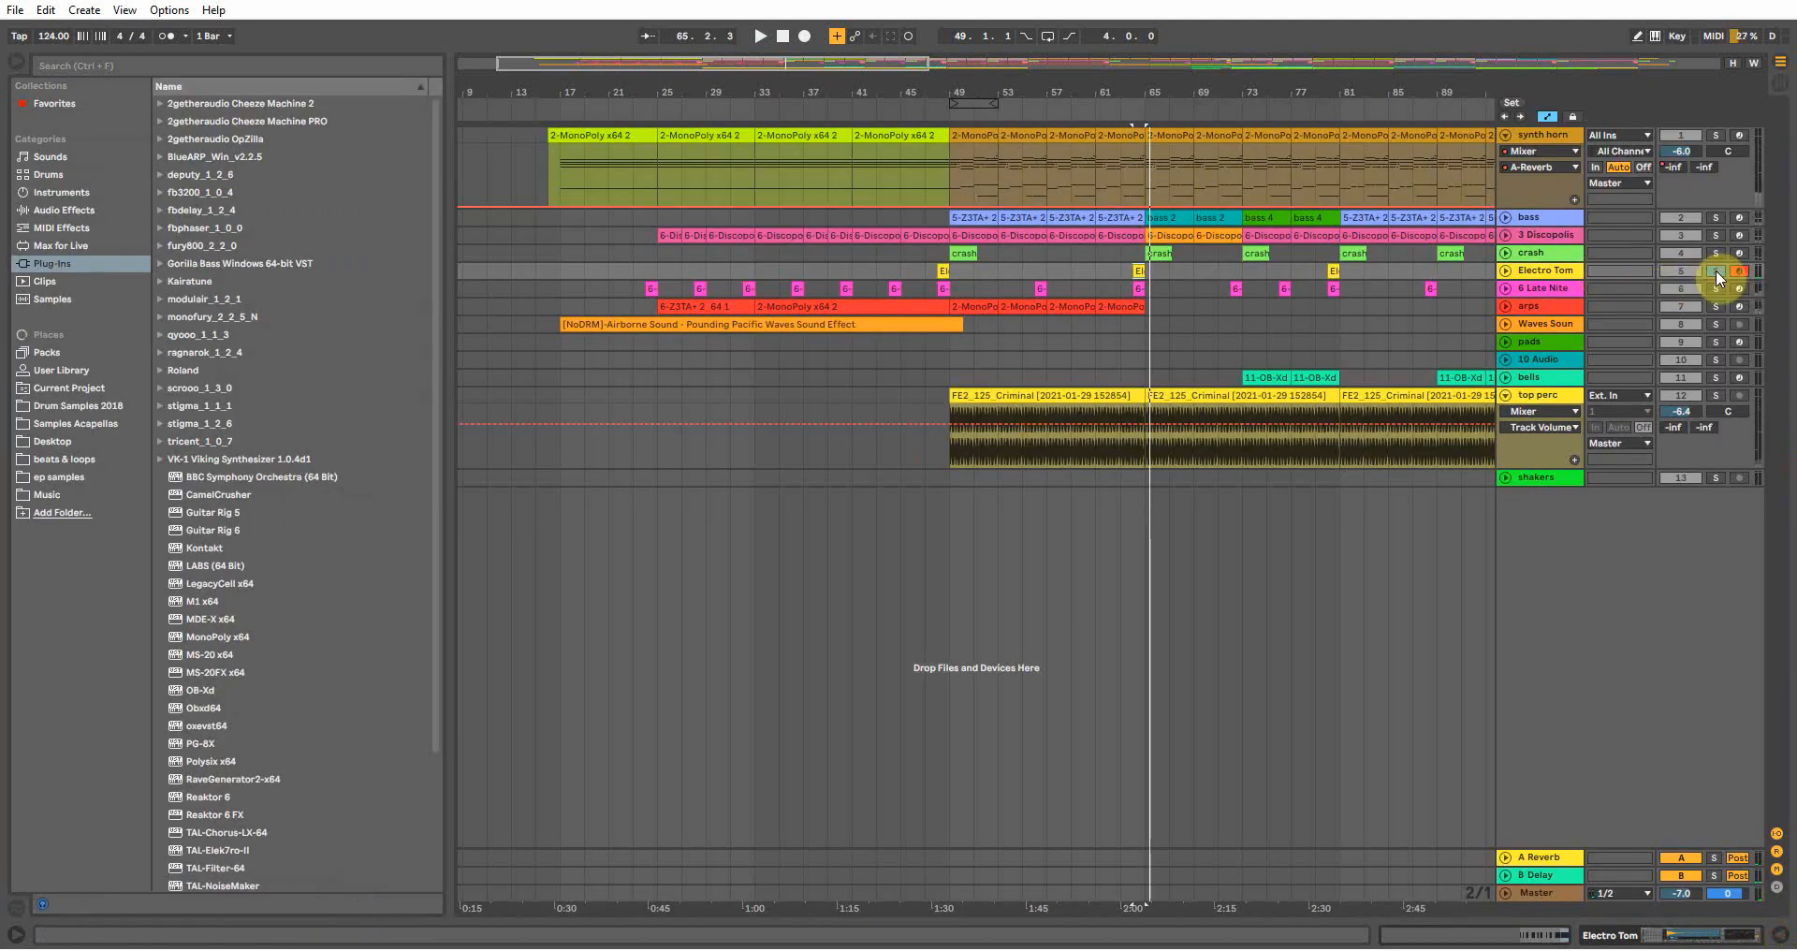
Play bar 64 in the full mix with the Electro Tom solo off, and fold the synth horn track
key("space")
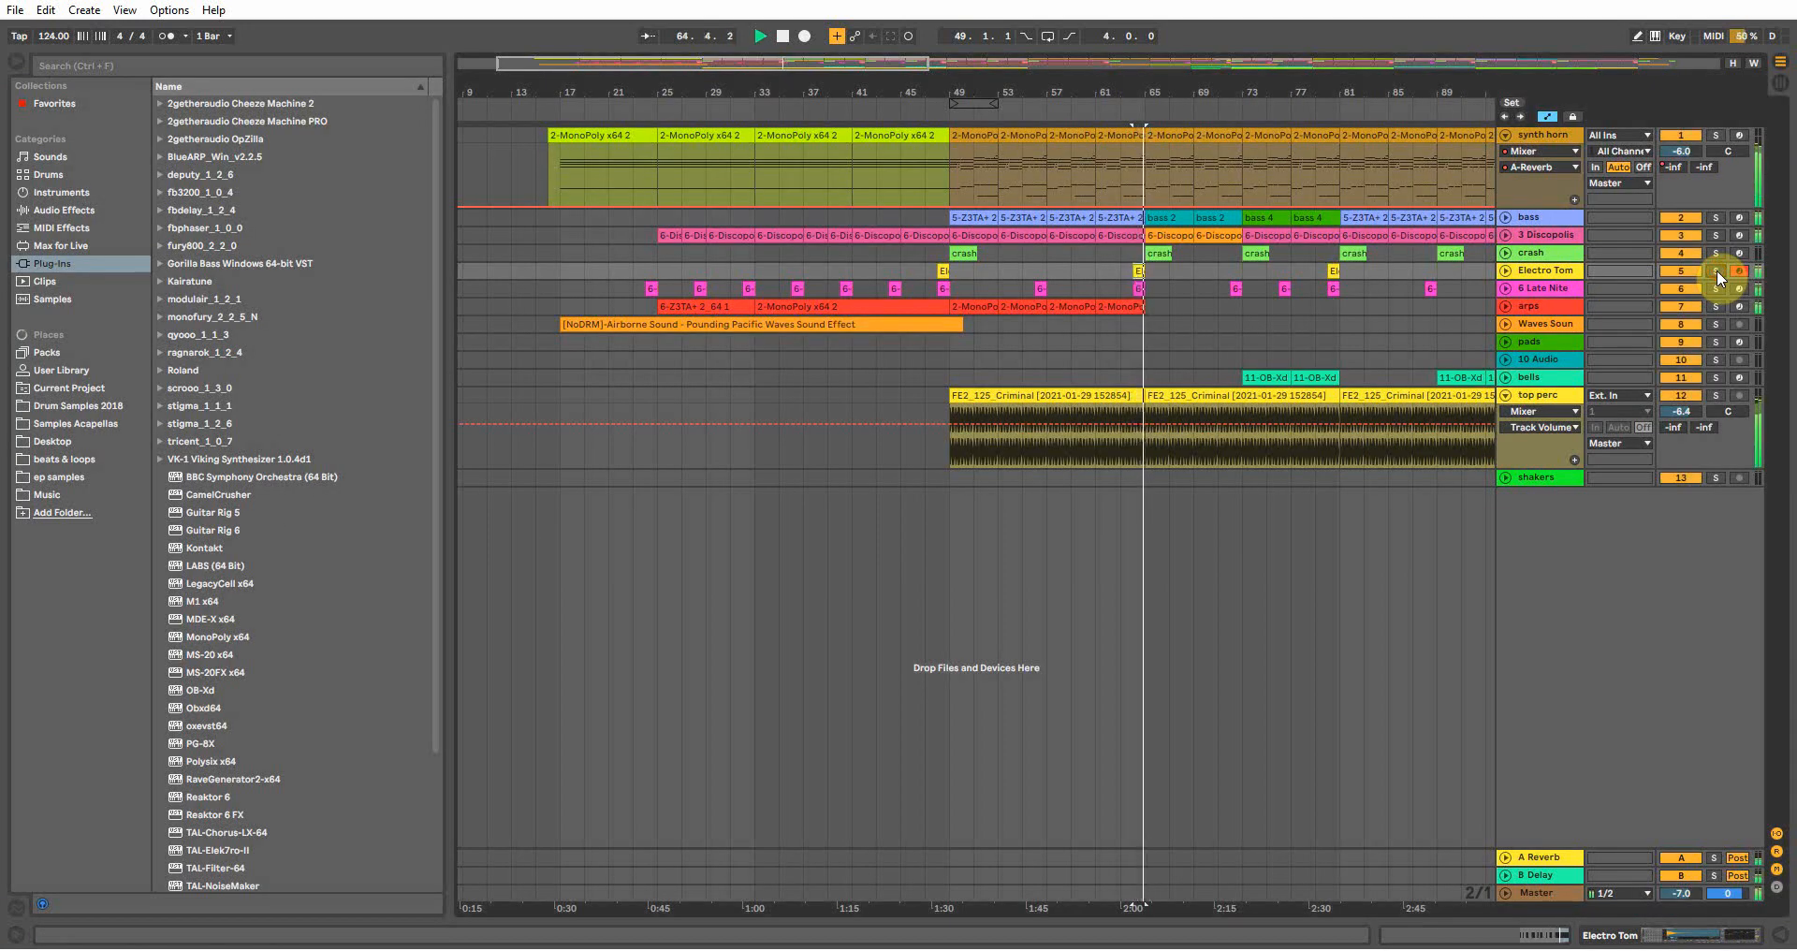
left_click(1507, 143)
left_click_drag(1133, 91, 1039, 103)
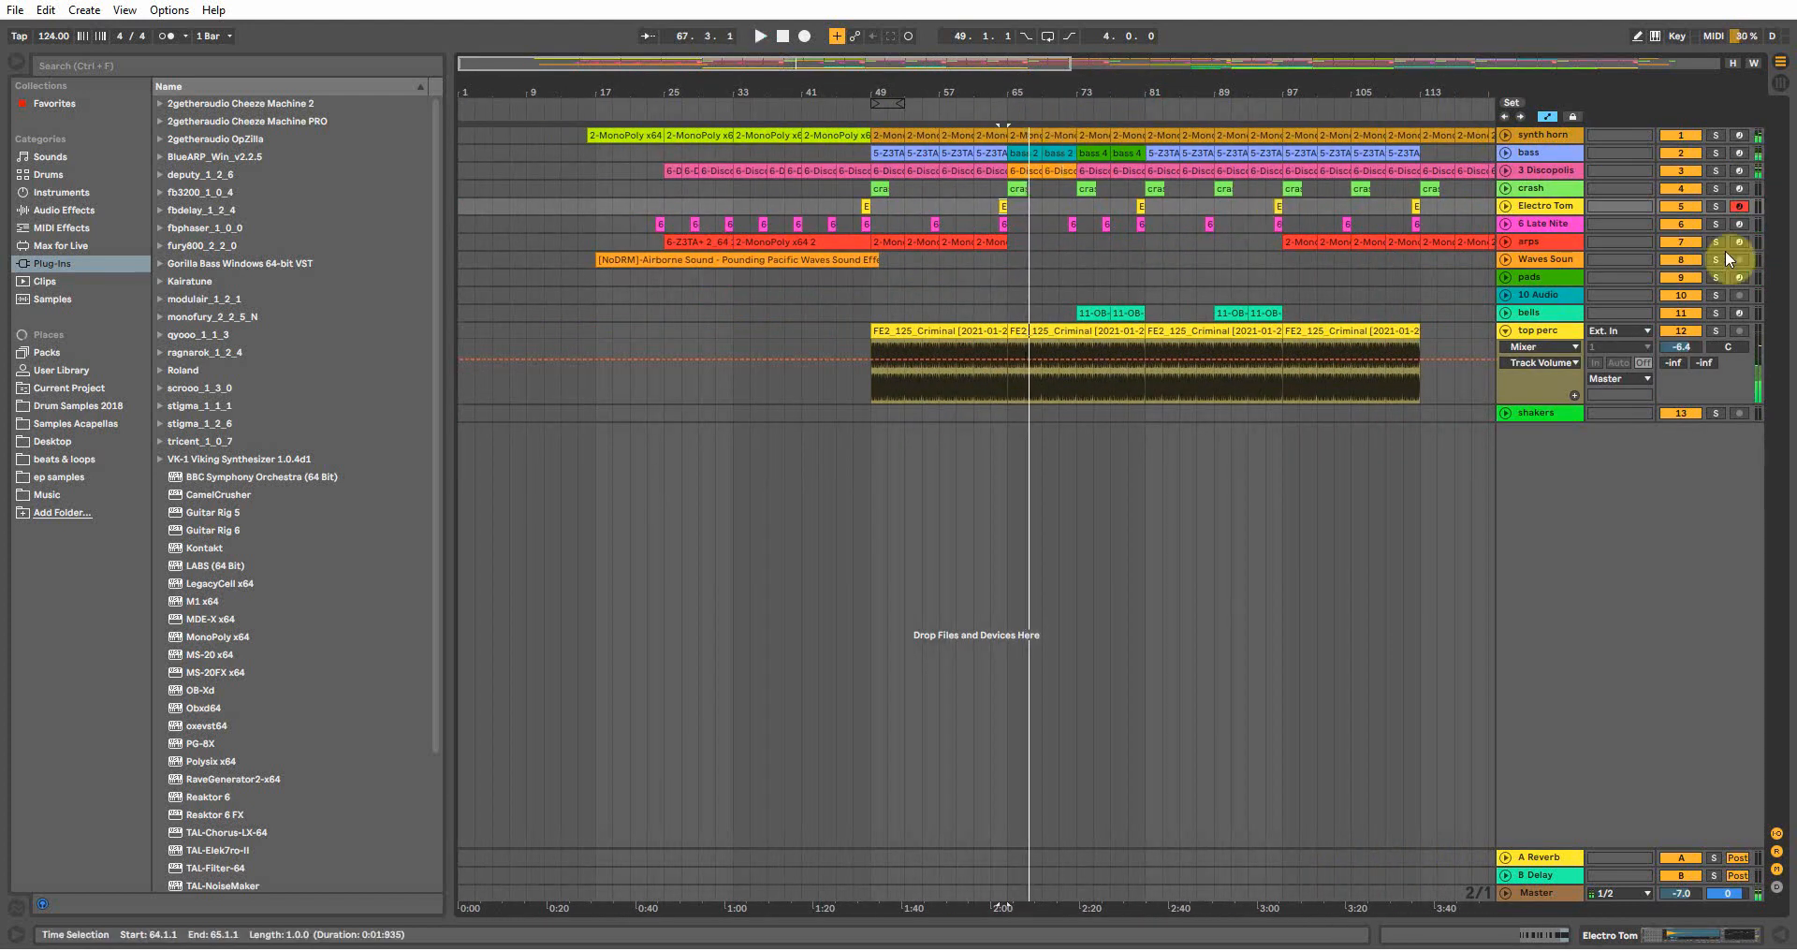
left_click(937, 257)
key("space")
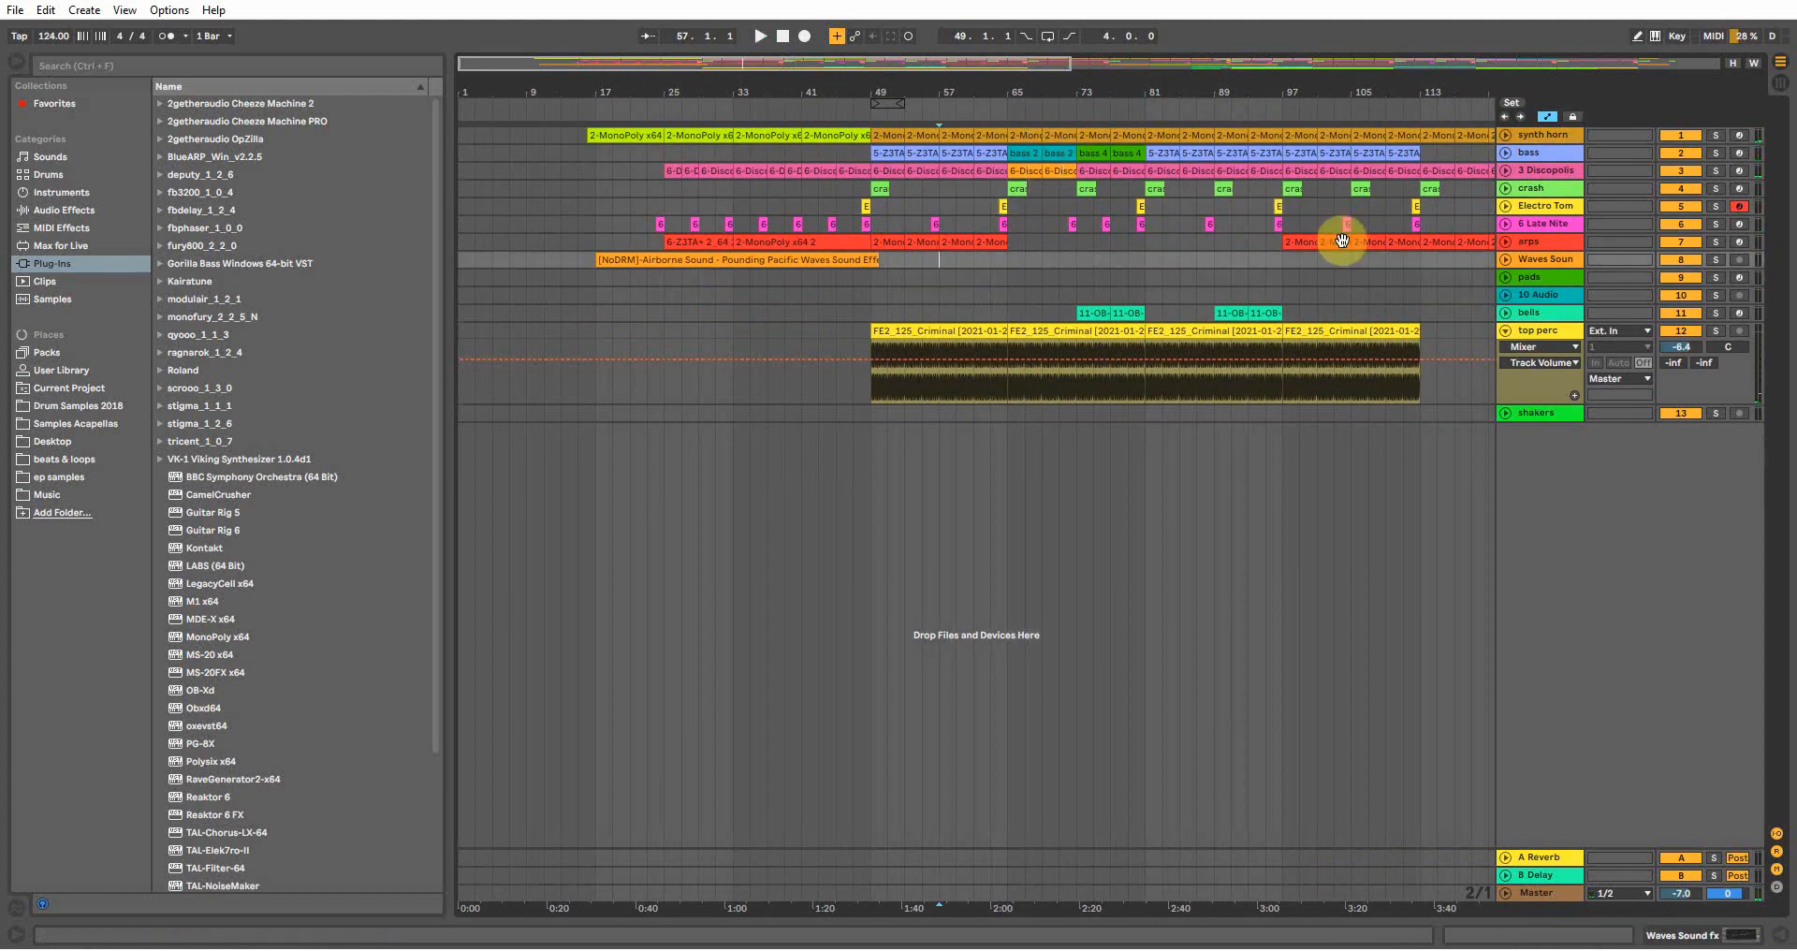
Show the devices of the armed 6-Late Nite Kit track and find the Late Nite Kit preset among the browser's drums
left_click(1563, 226)
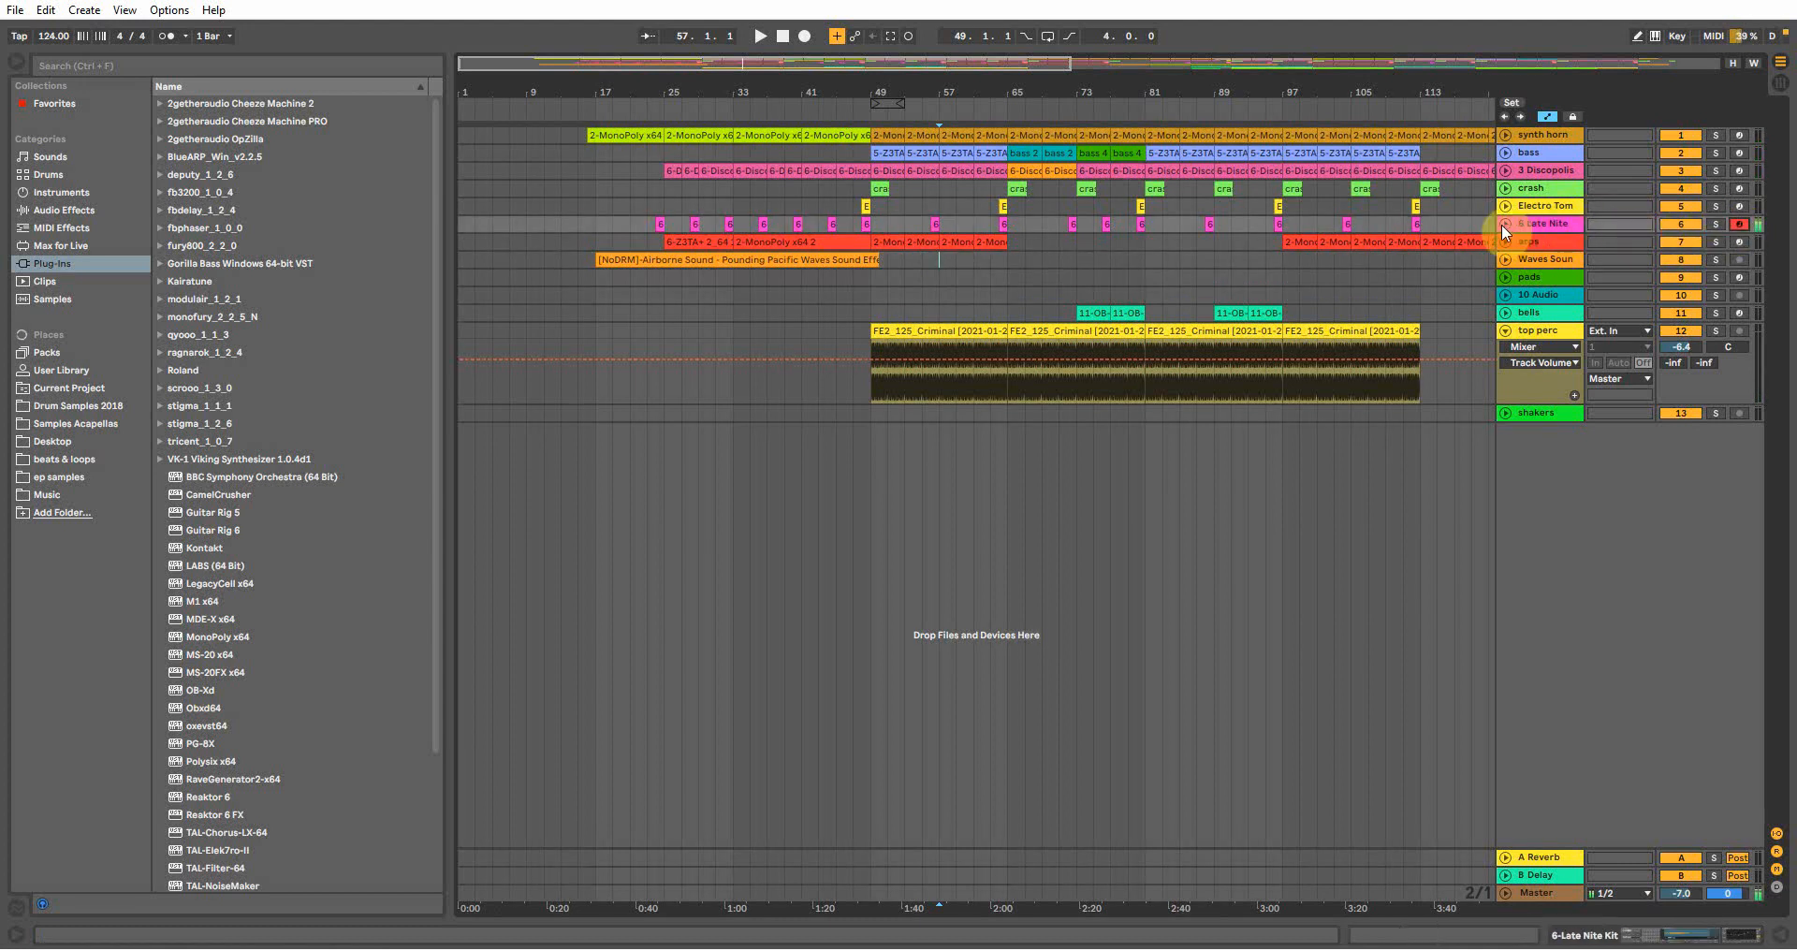
left_click(1543, 222)
left_click(1705, 920)
left_click(98, 736)
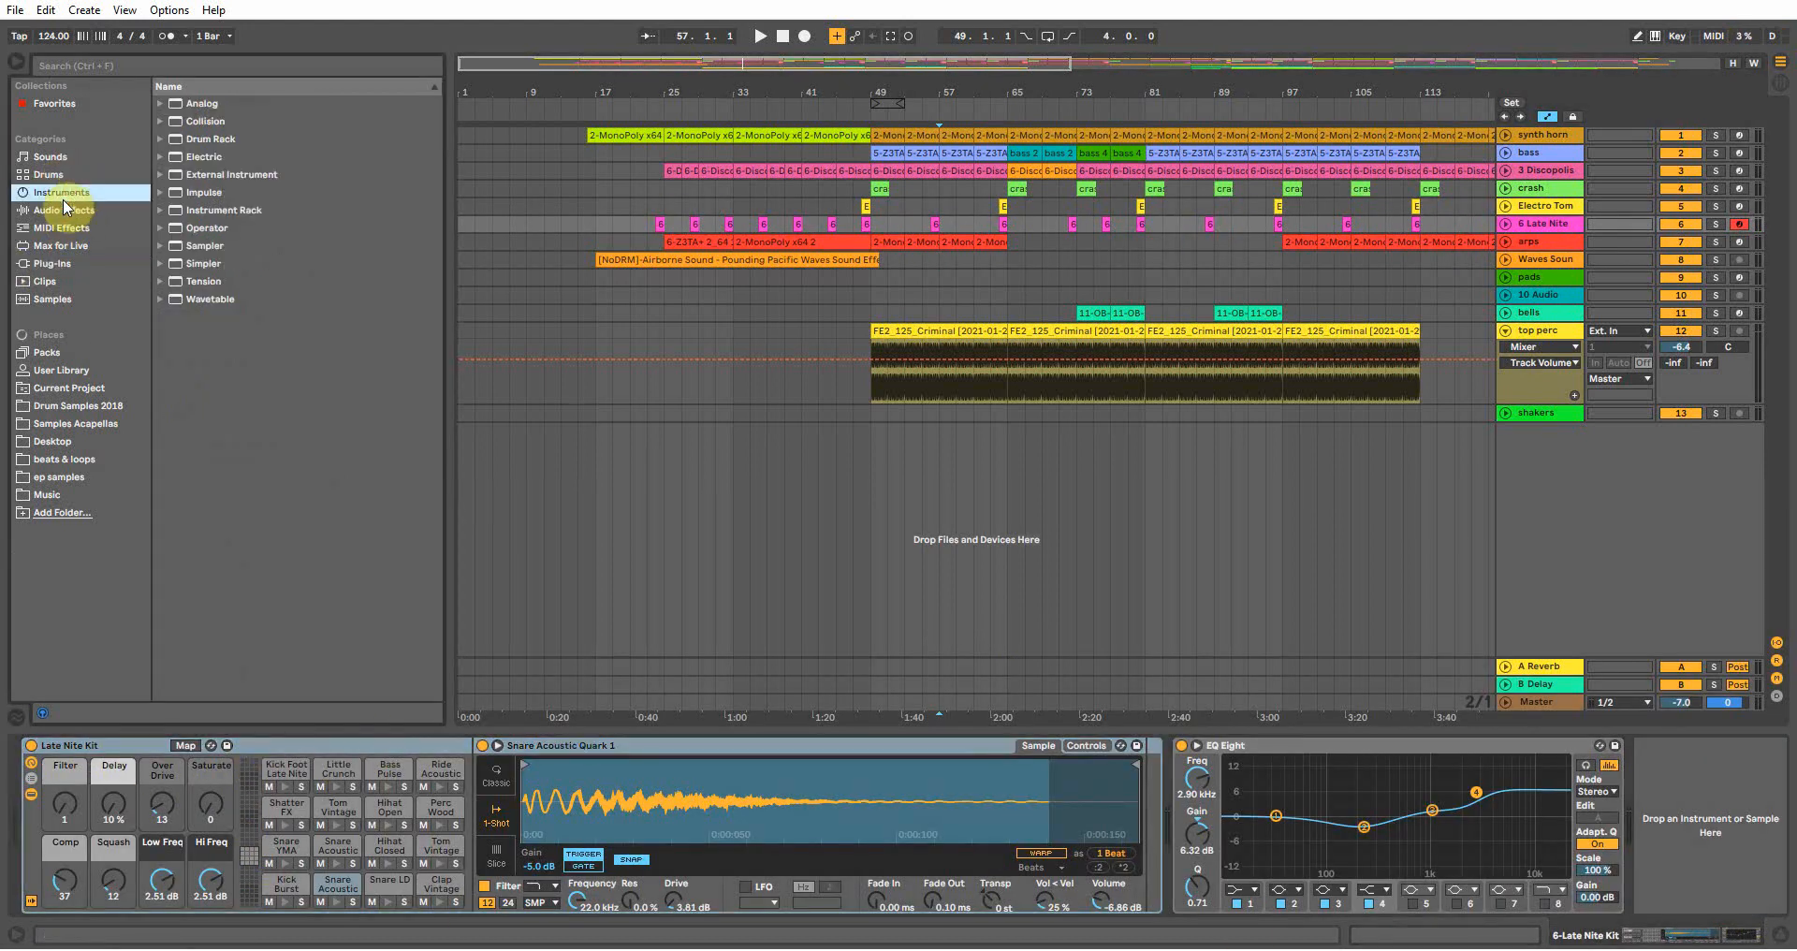
left_click(48, 174)
scroll(305, 480, "down", 3)
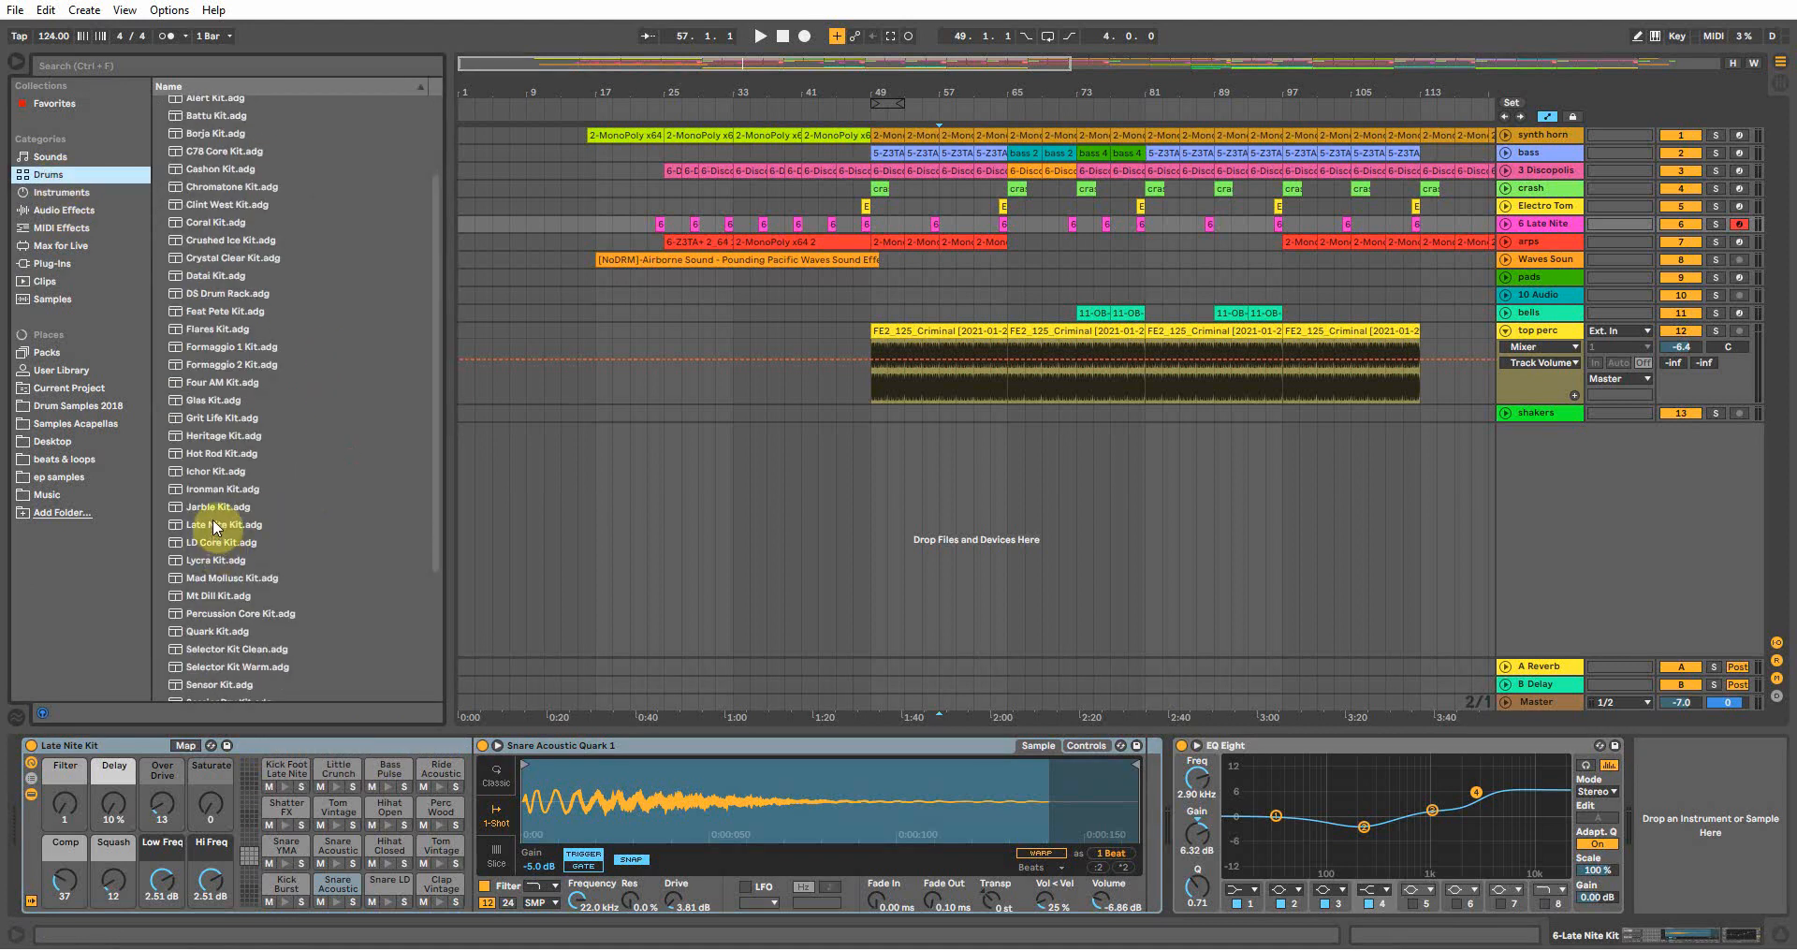
Audition the Late Nite Kit's Snare Acoustic Nightly and Perc Wood pads, and play its clip at bar 64 in the full mix
left_click(334, 864)
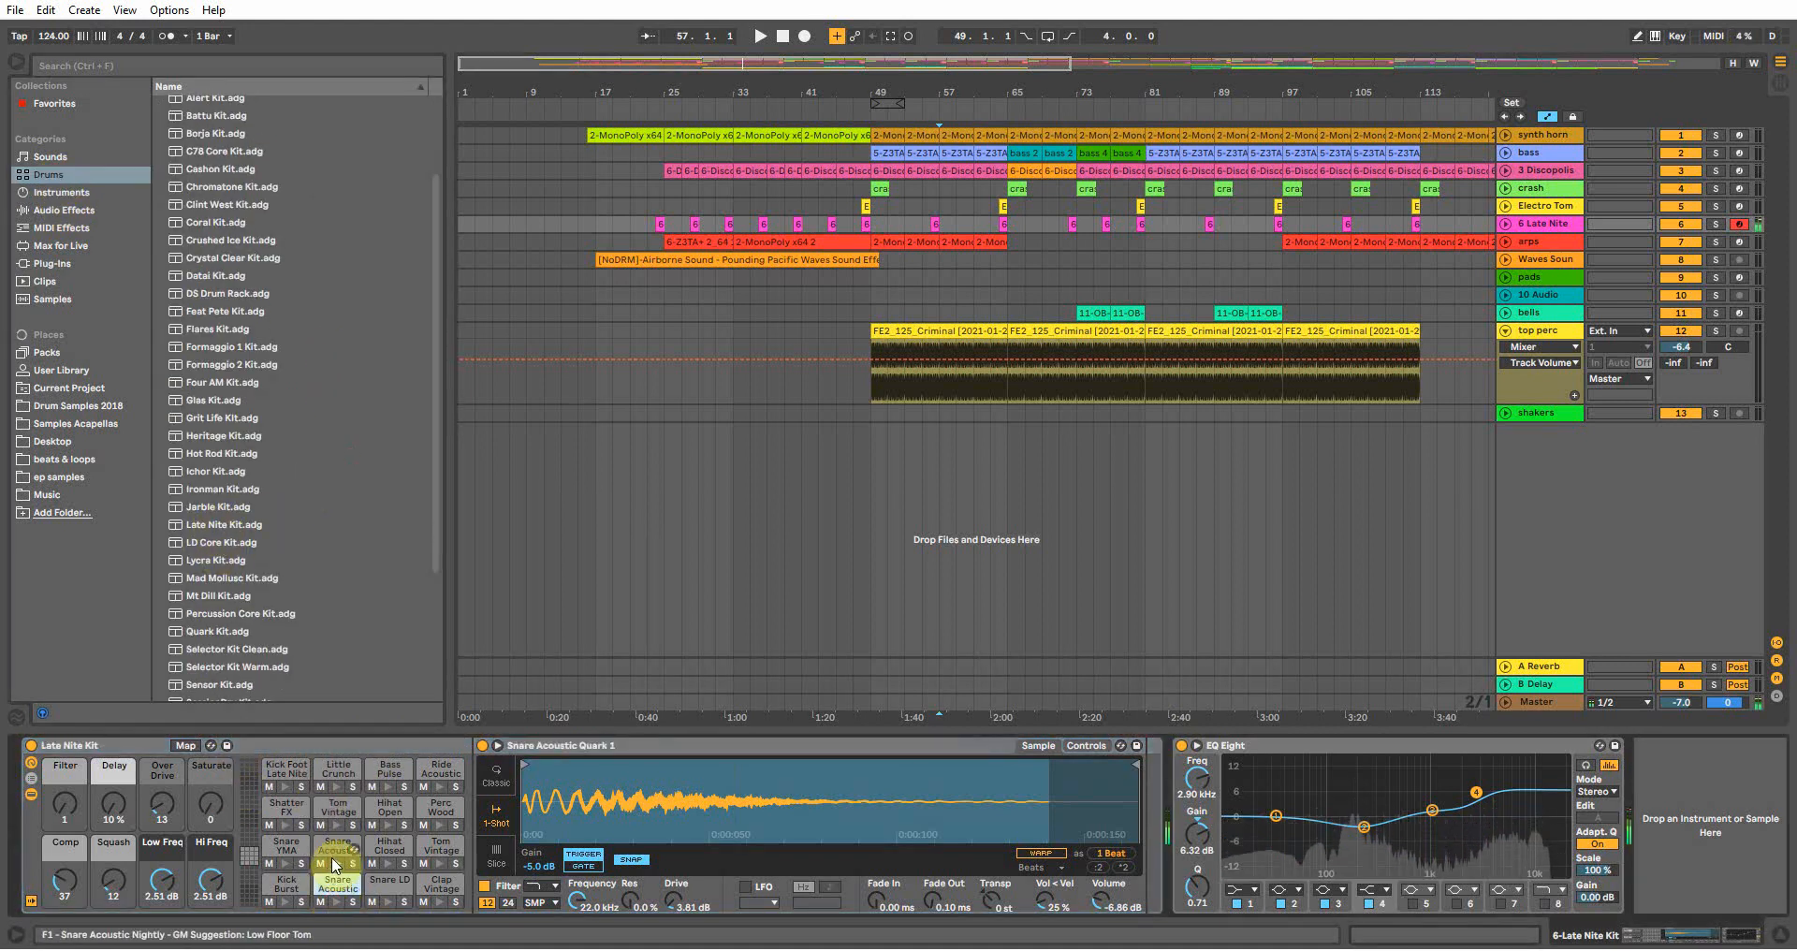
key("space")
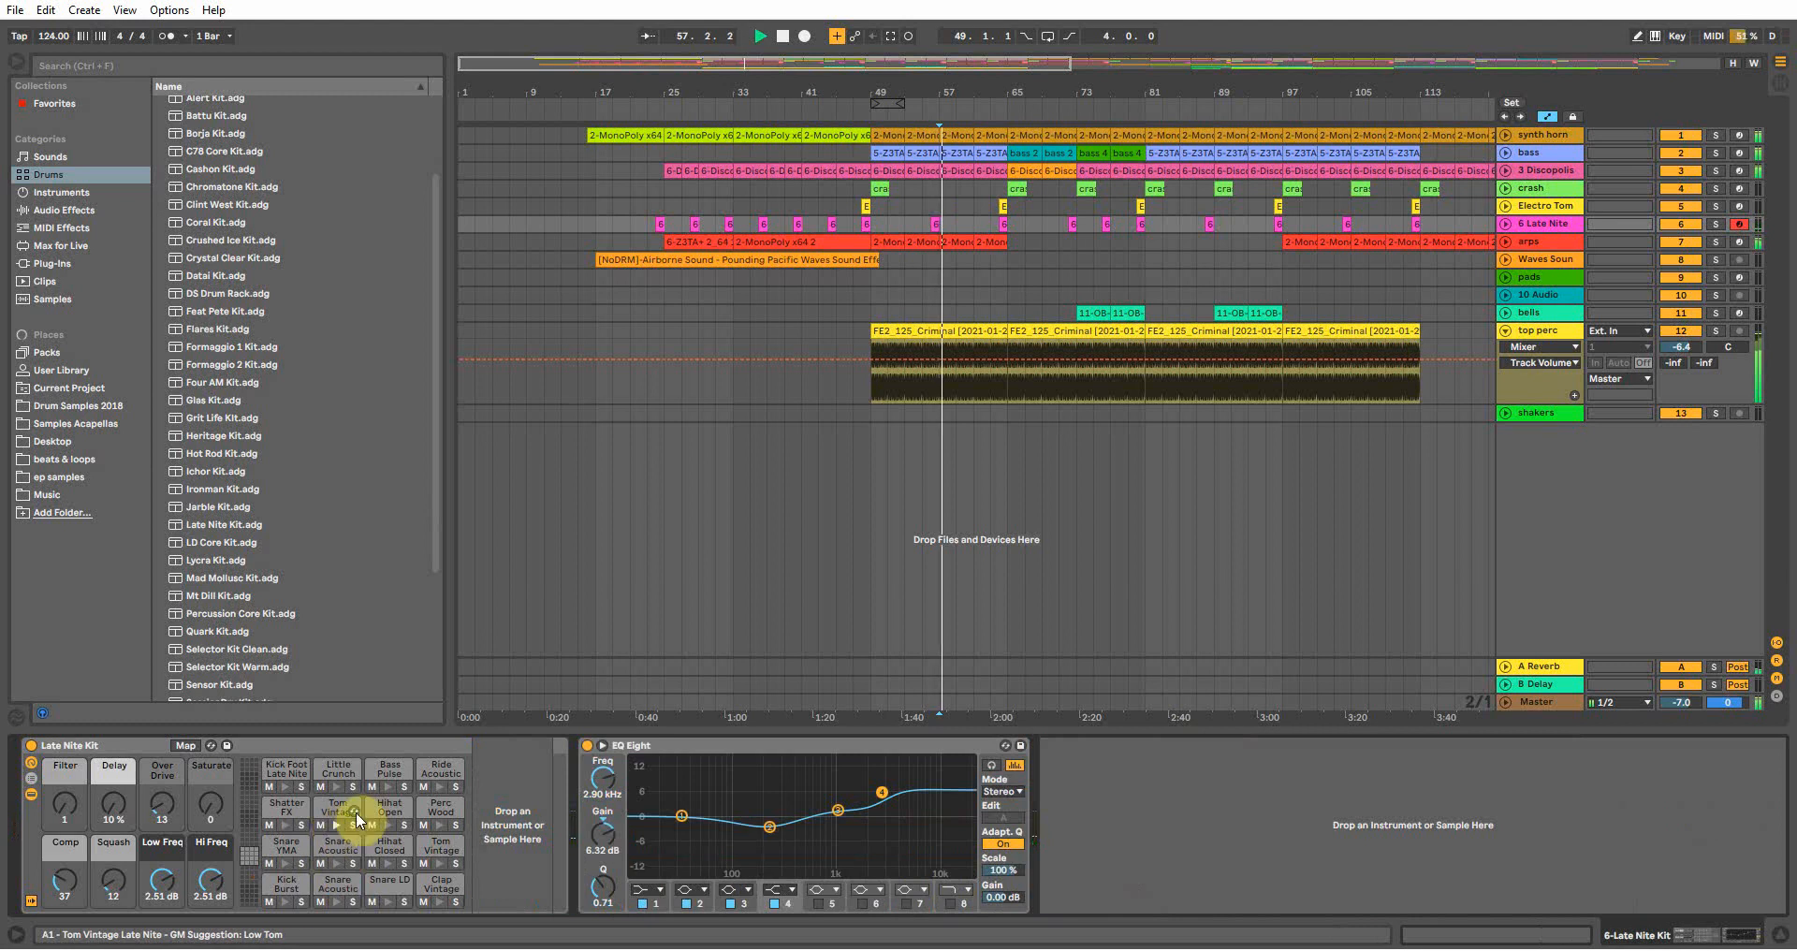
left_click(1001, 228)
key("space")
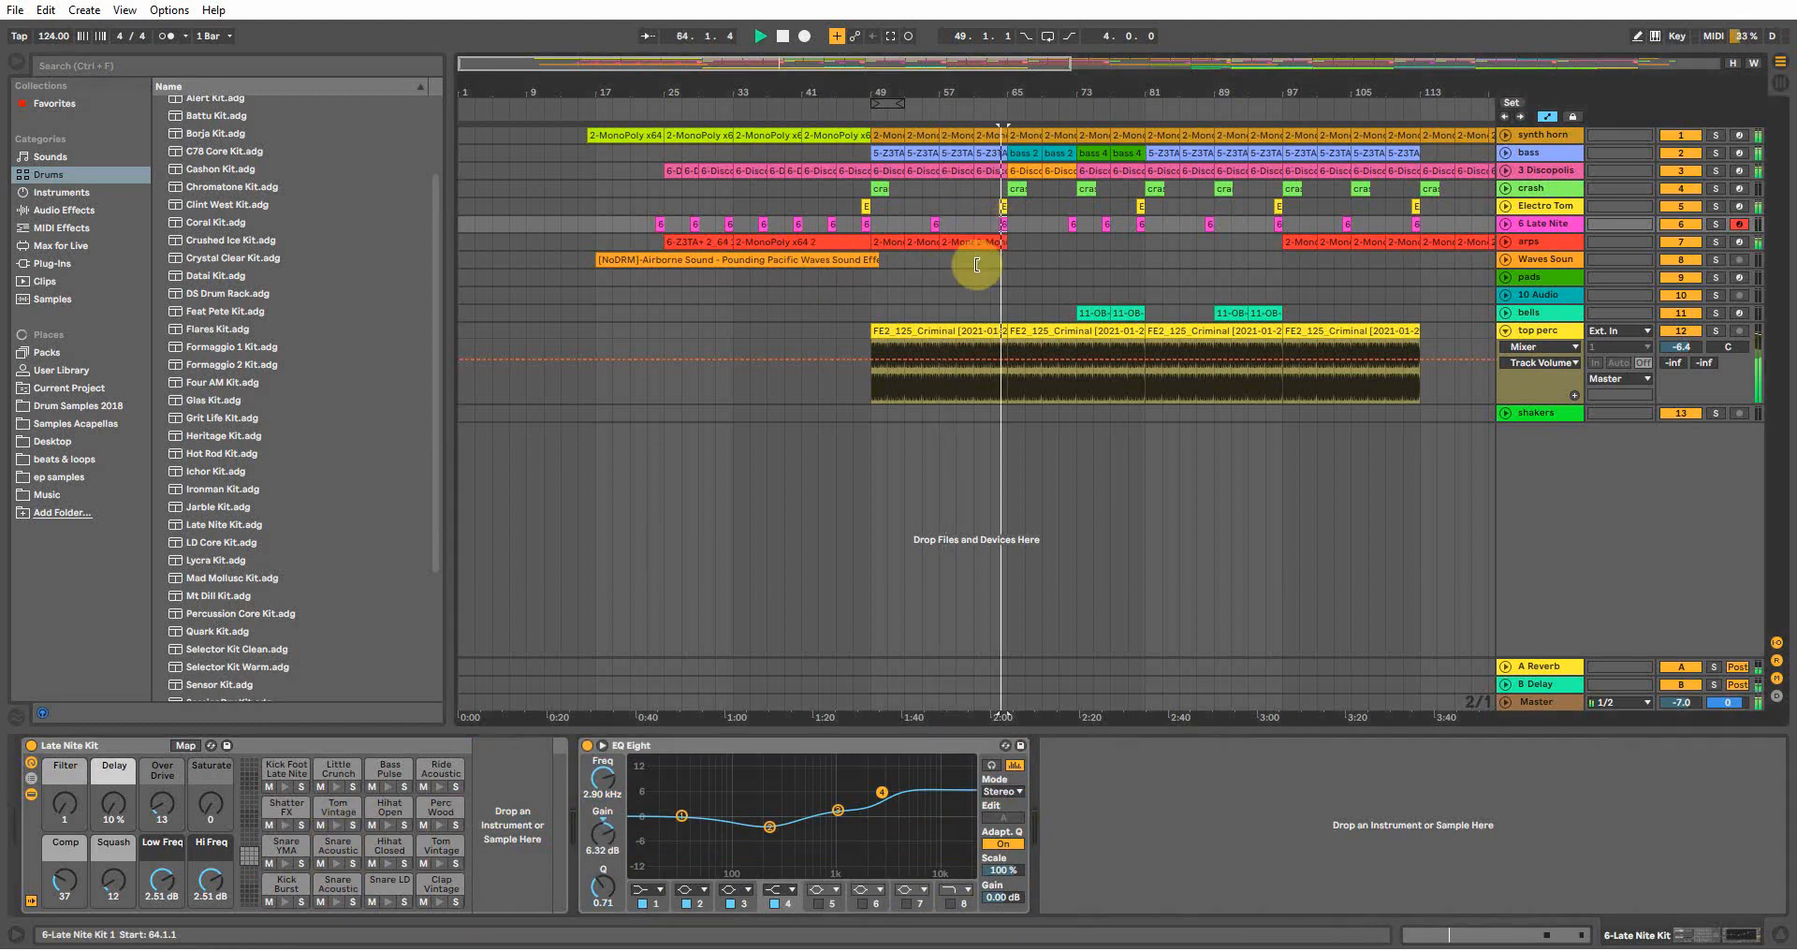
key("space")
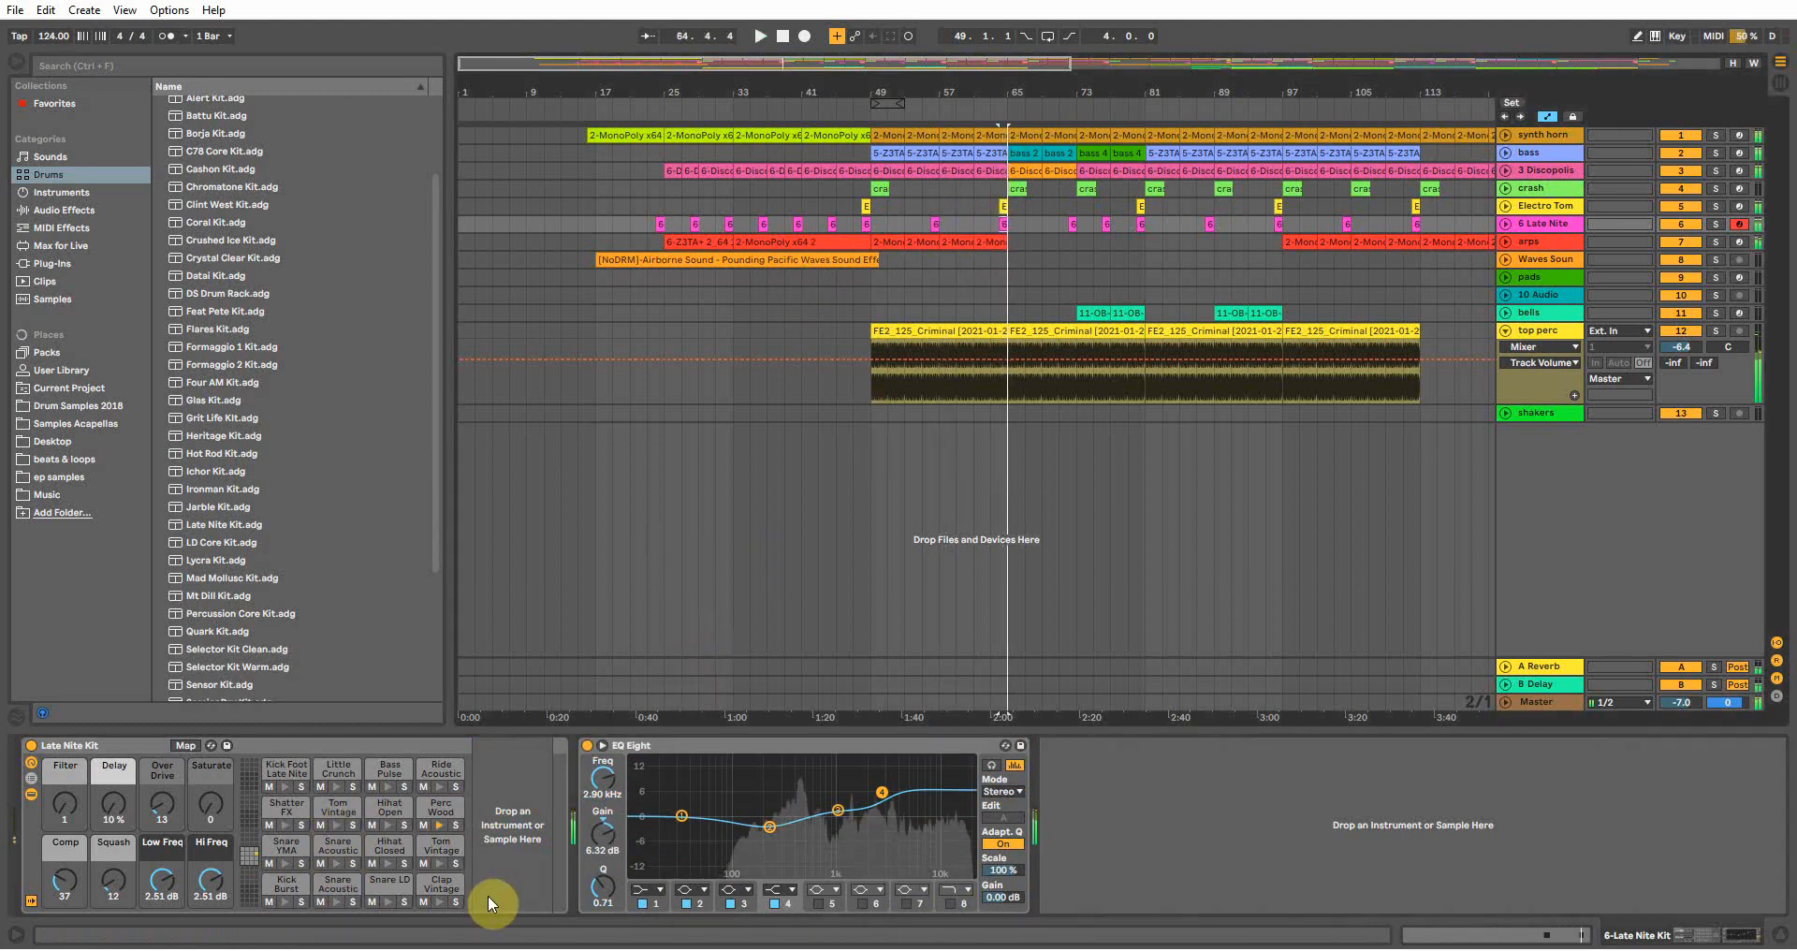
left_click(440, 828)
left_click(440, 828)
left_click(440, 828)
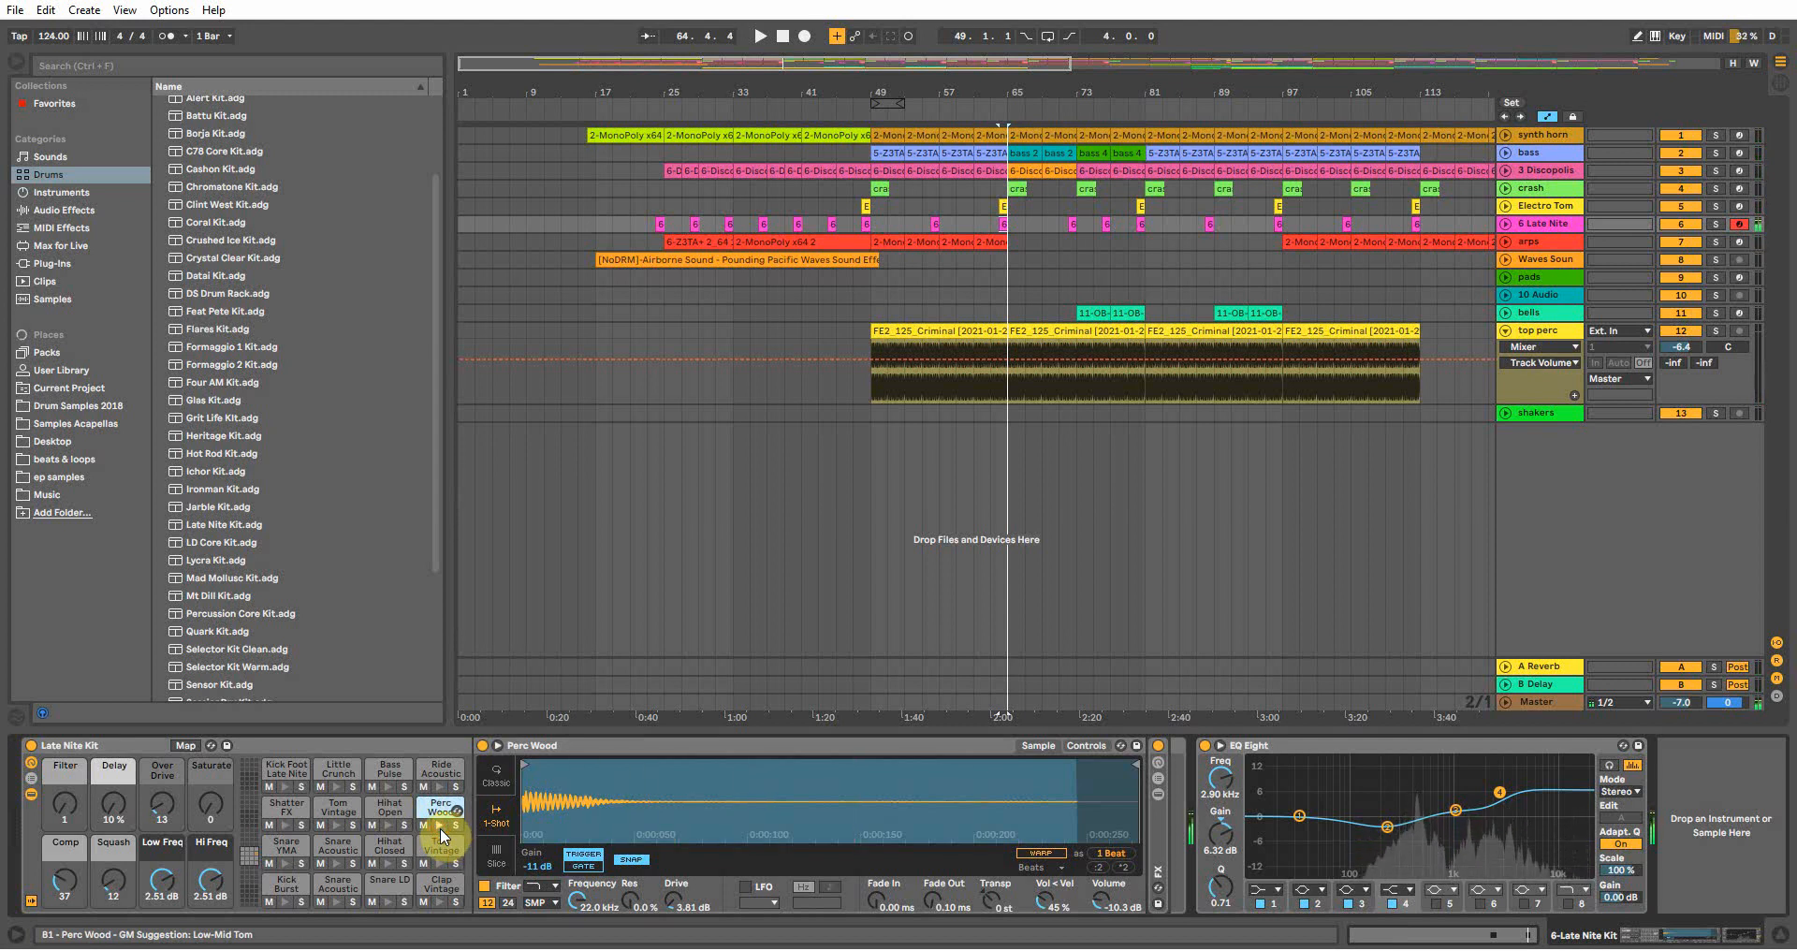
Play bar 64 with the Late Nite Kit soloed, compare it with Electro Tom, and release the solos
left_click(1713, 224)
key("space")
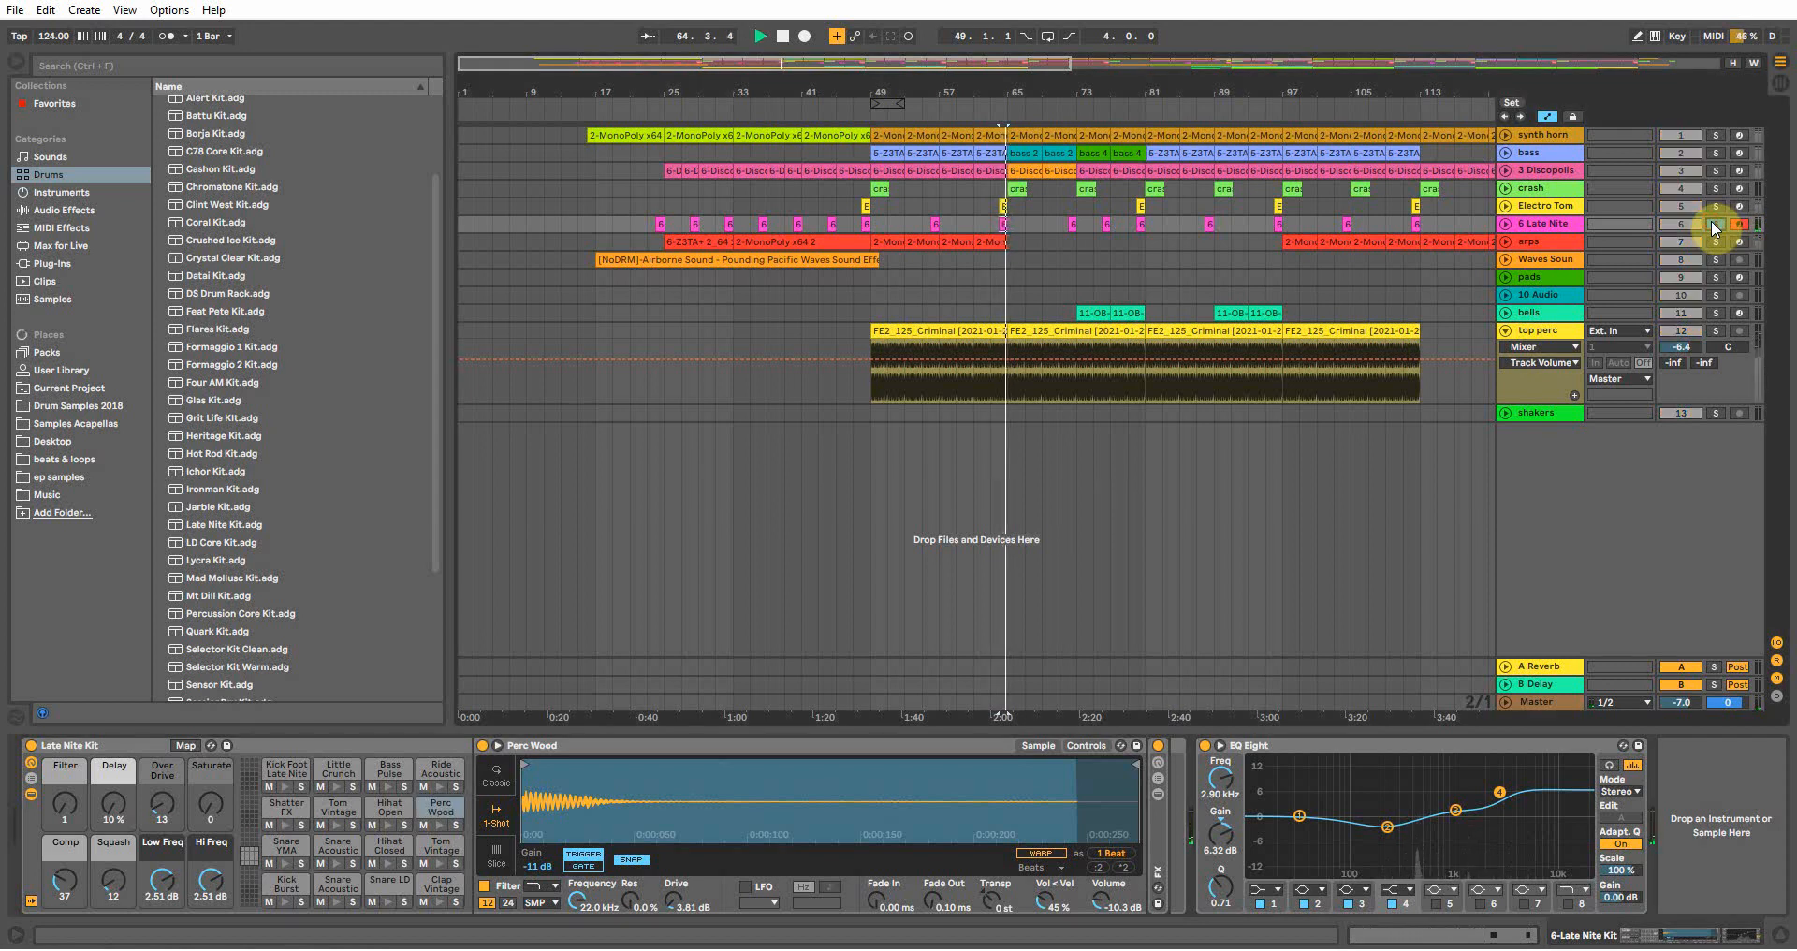
left_click(1713, 206)
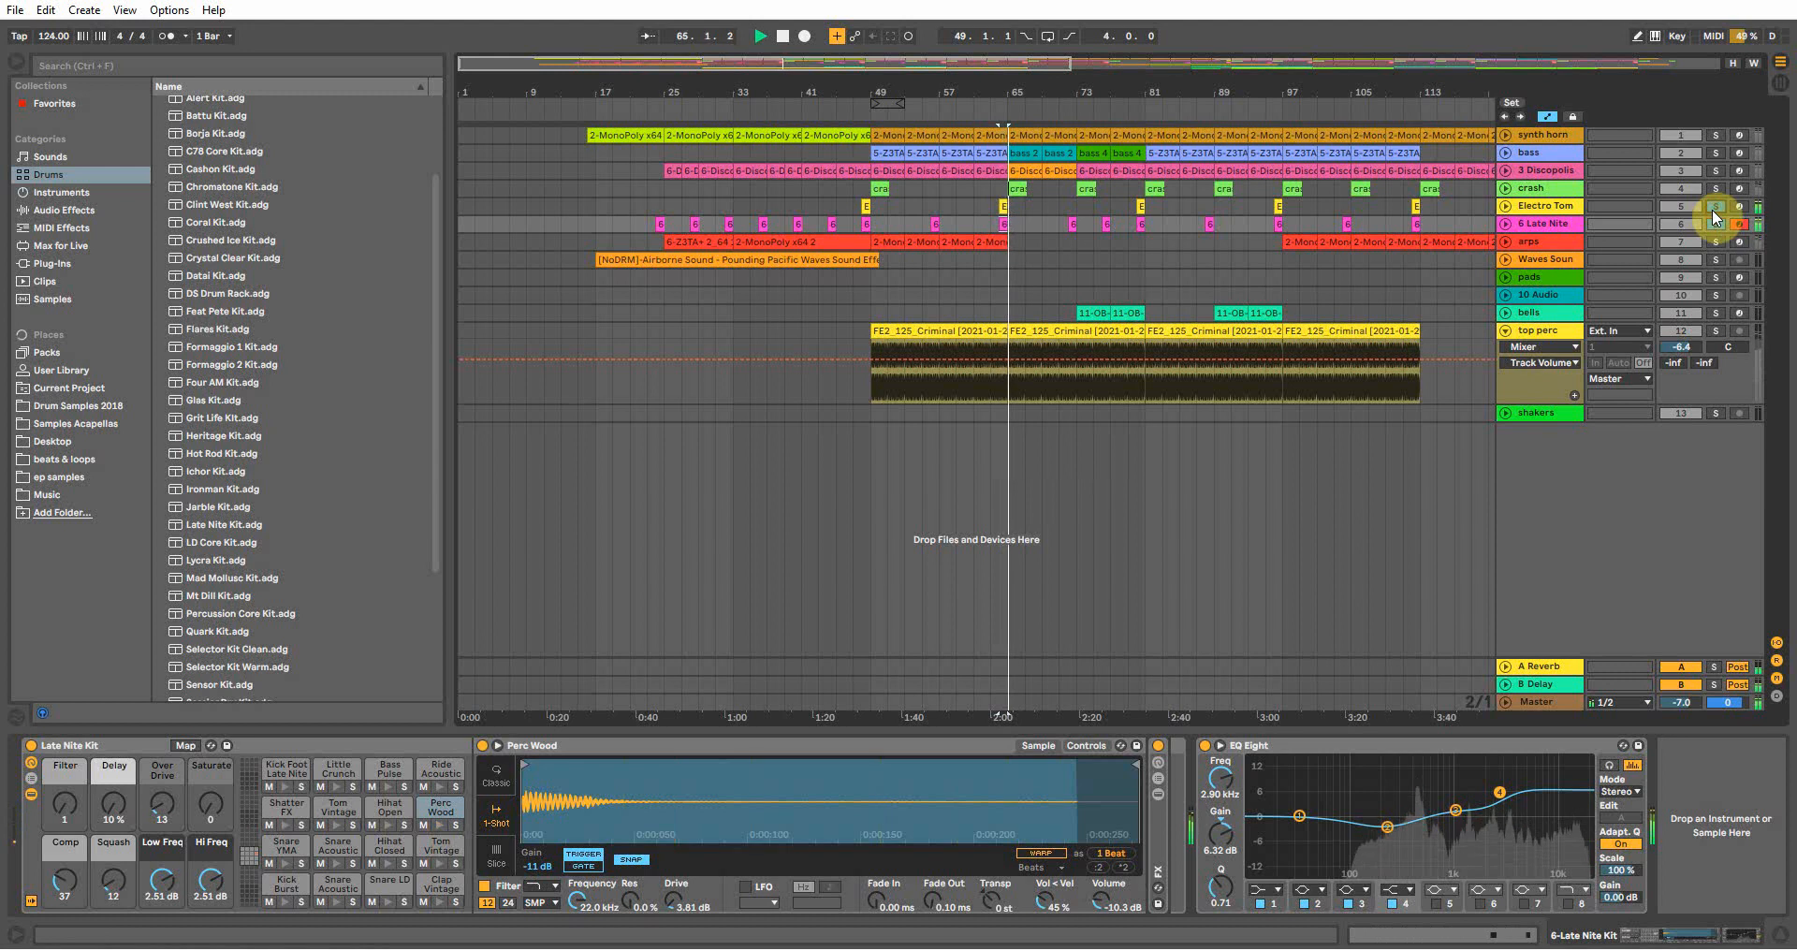
left_click(1713, 206)
key("space")
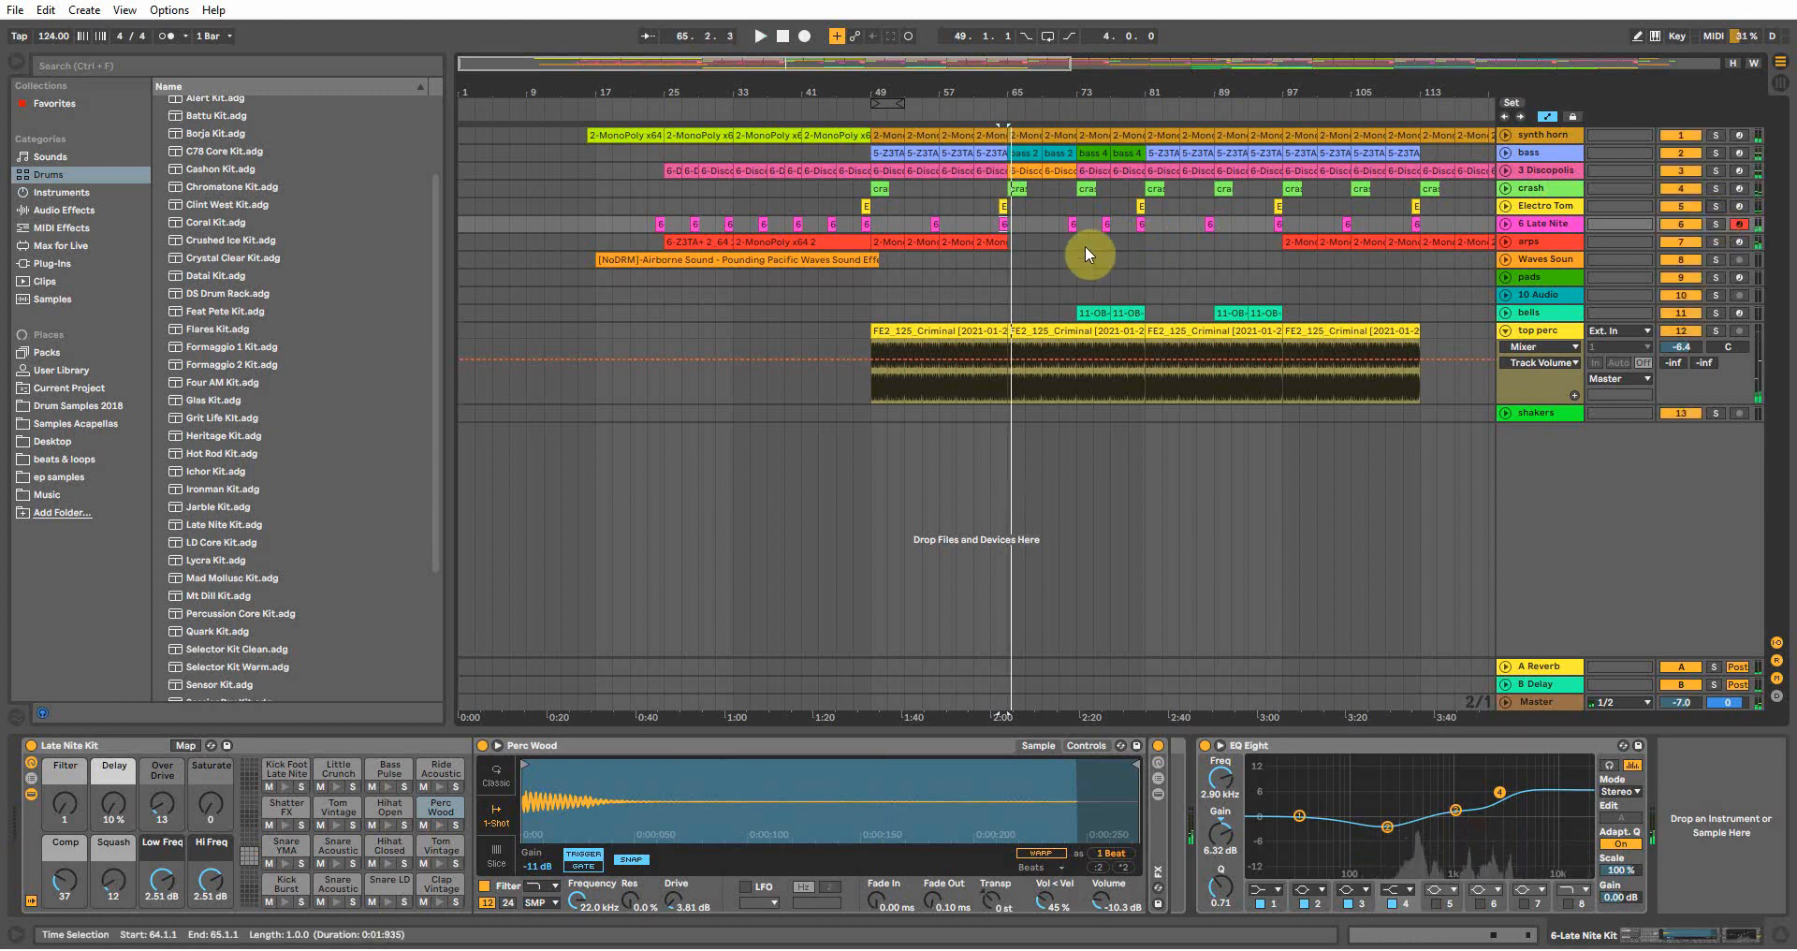
Show the arps track's device chain and open its Polysix x64 plug-in window briefly
left_click(977, 262)
left_click(1393, 243)
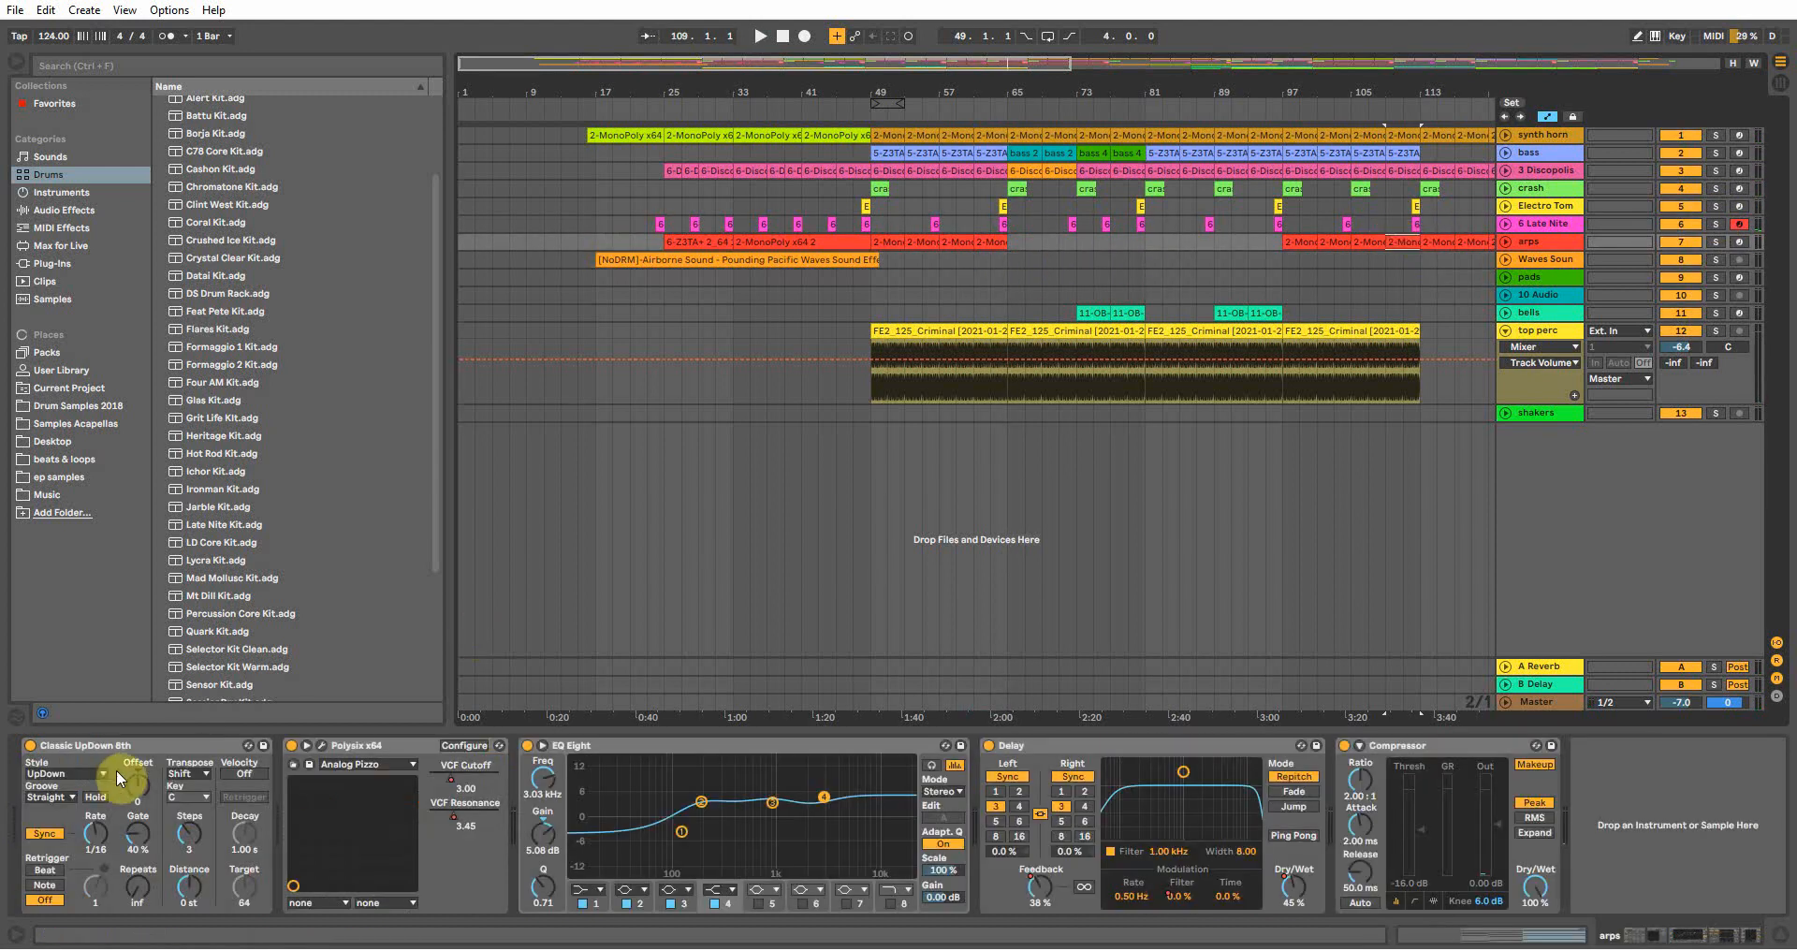
left_click(378, 747)
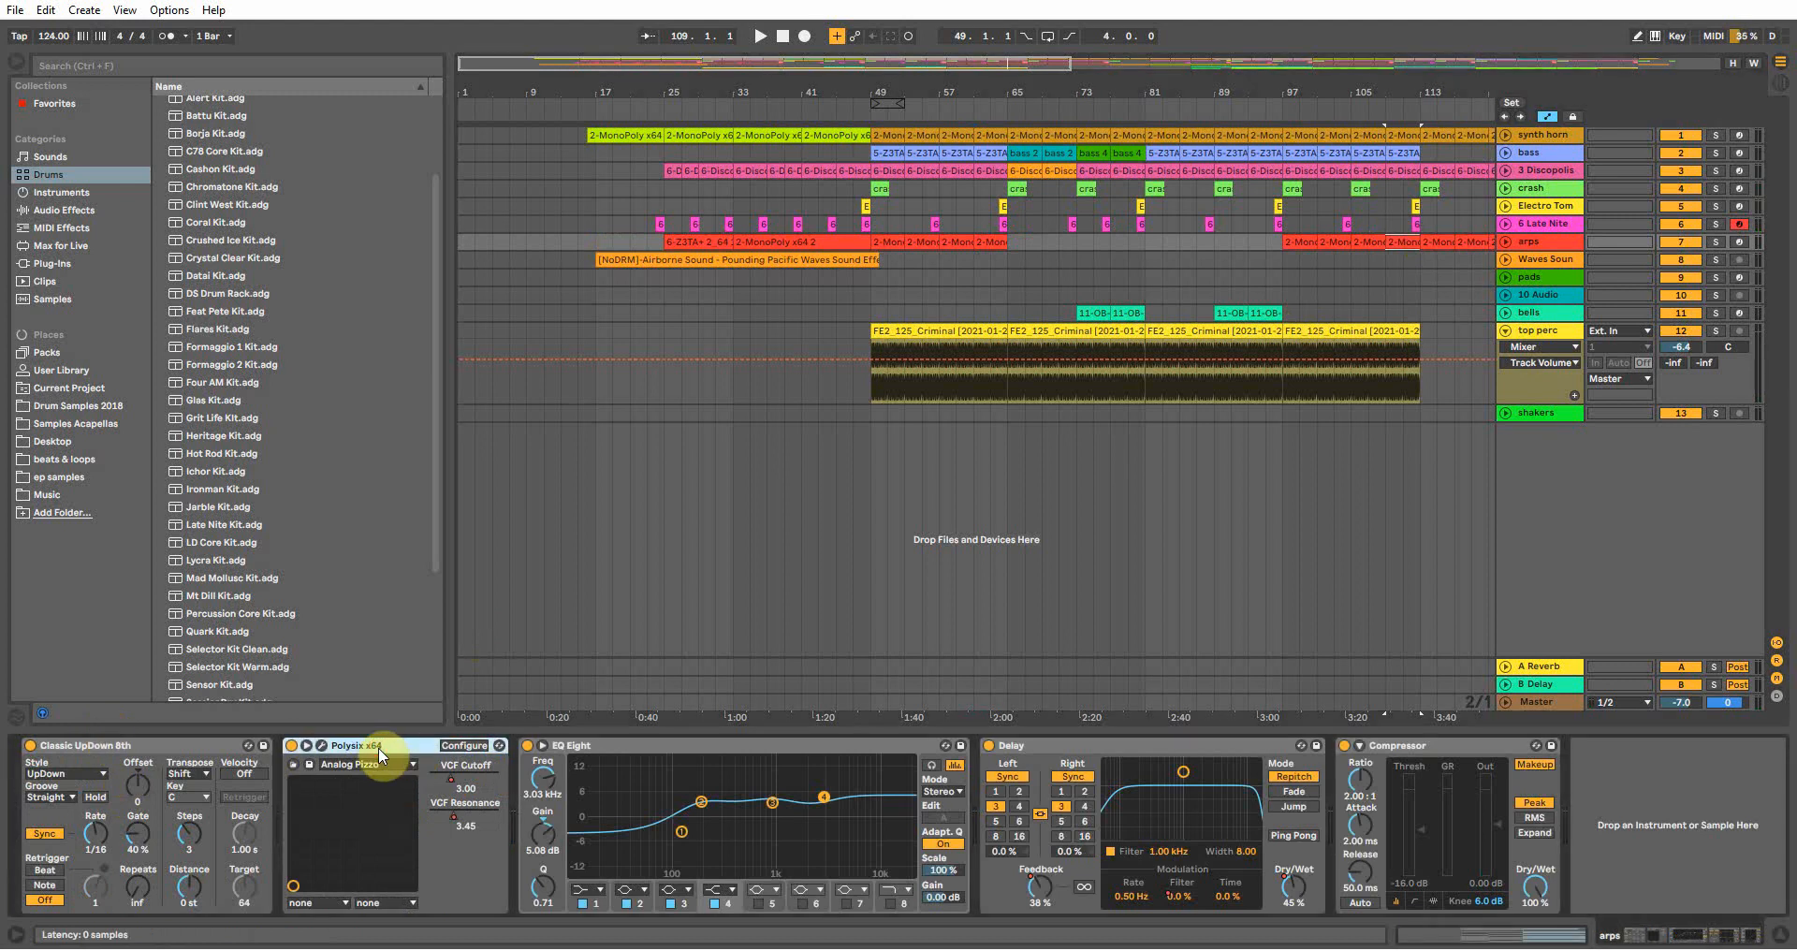
left_click(322, 745)
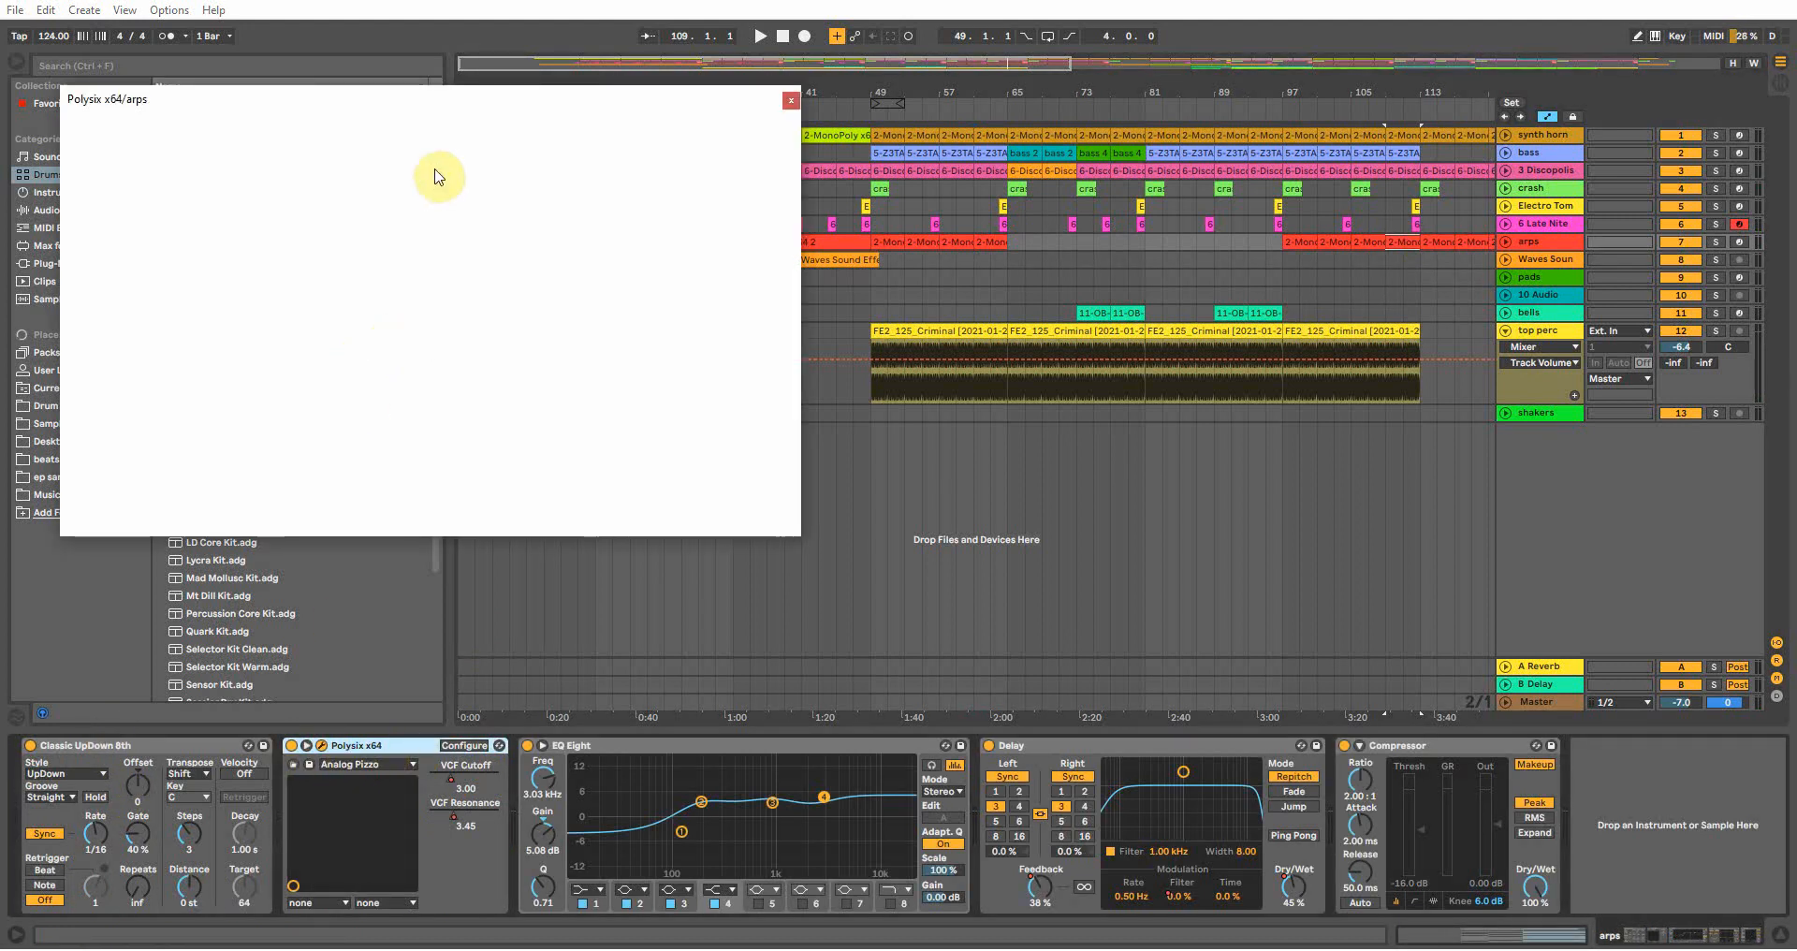
left_click(793, 100)
Solo the arps track, examine the chords in its MIDI clip at bar 97 and return to its devices
left_click(1720, 240)
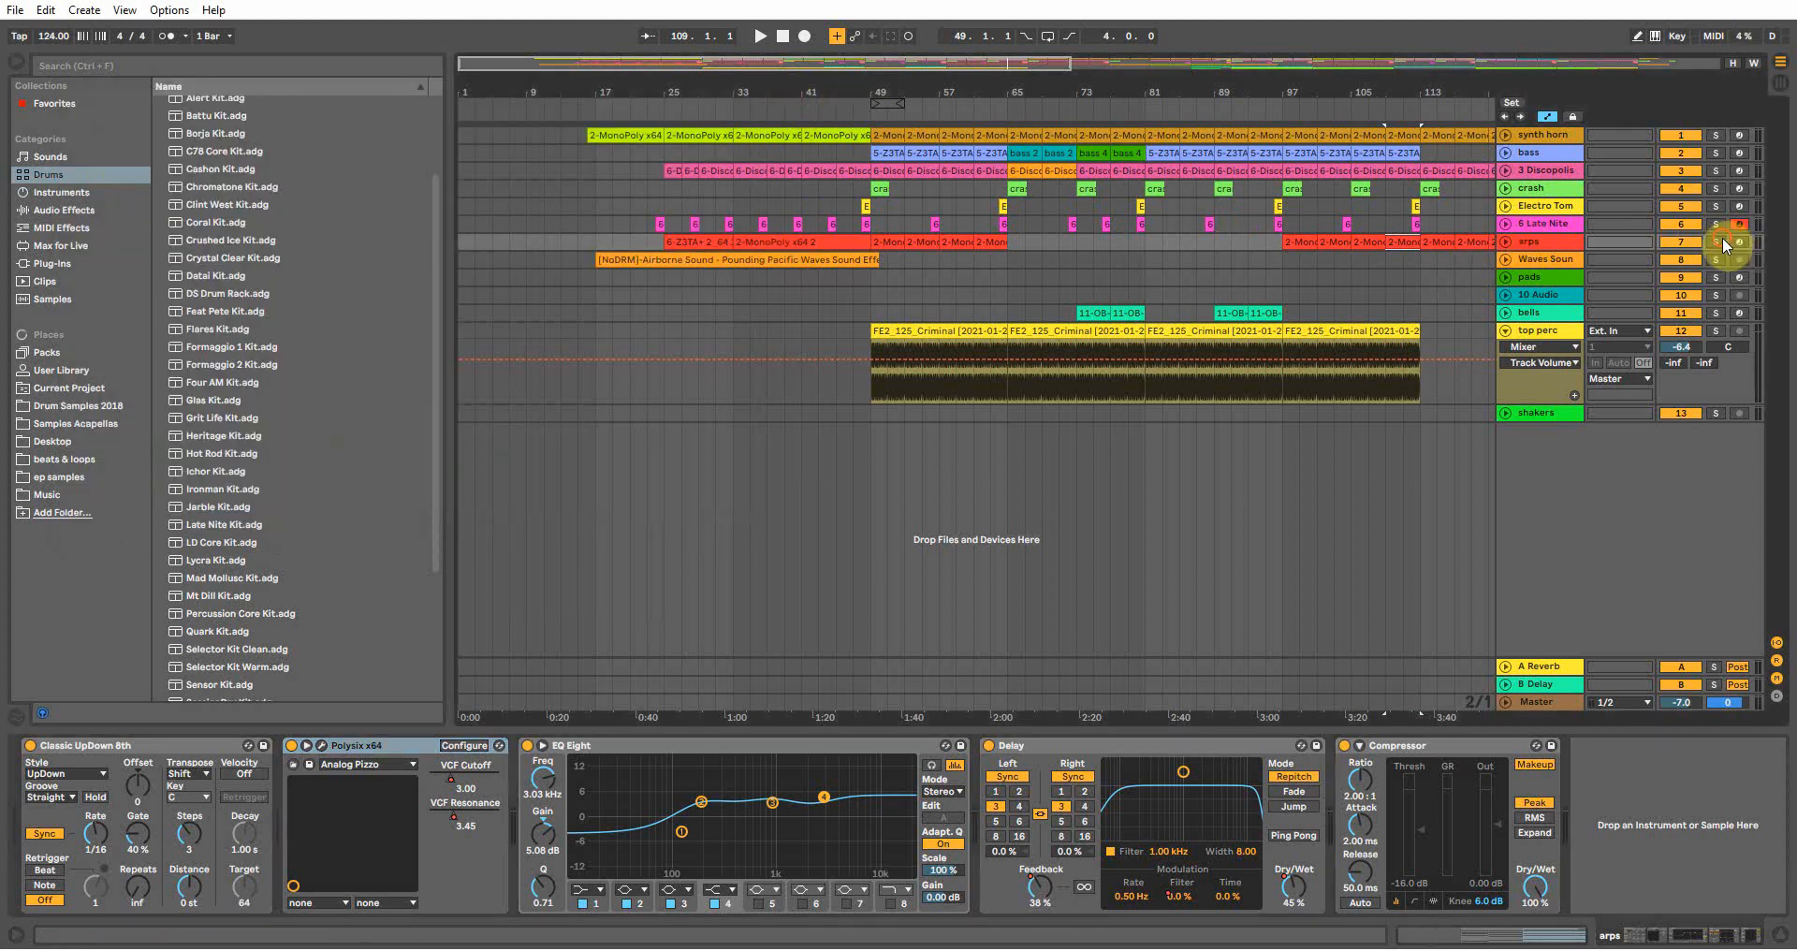
left_click(1282, 244)
left_click(1308, 241)
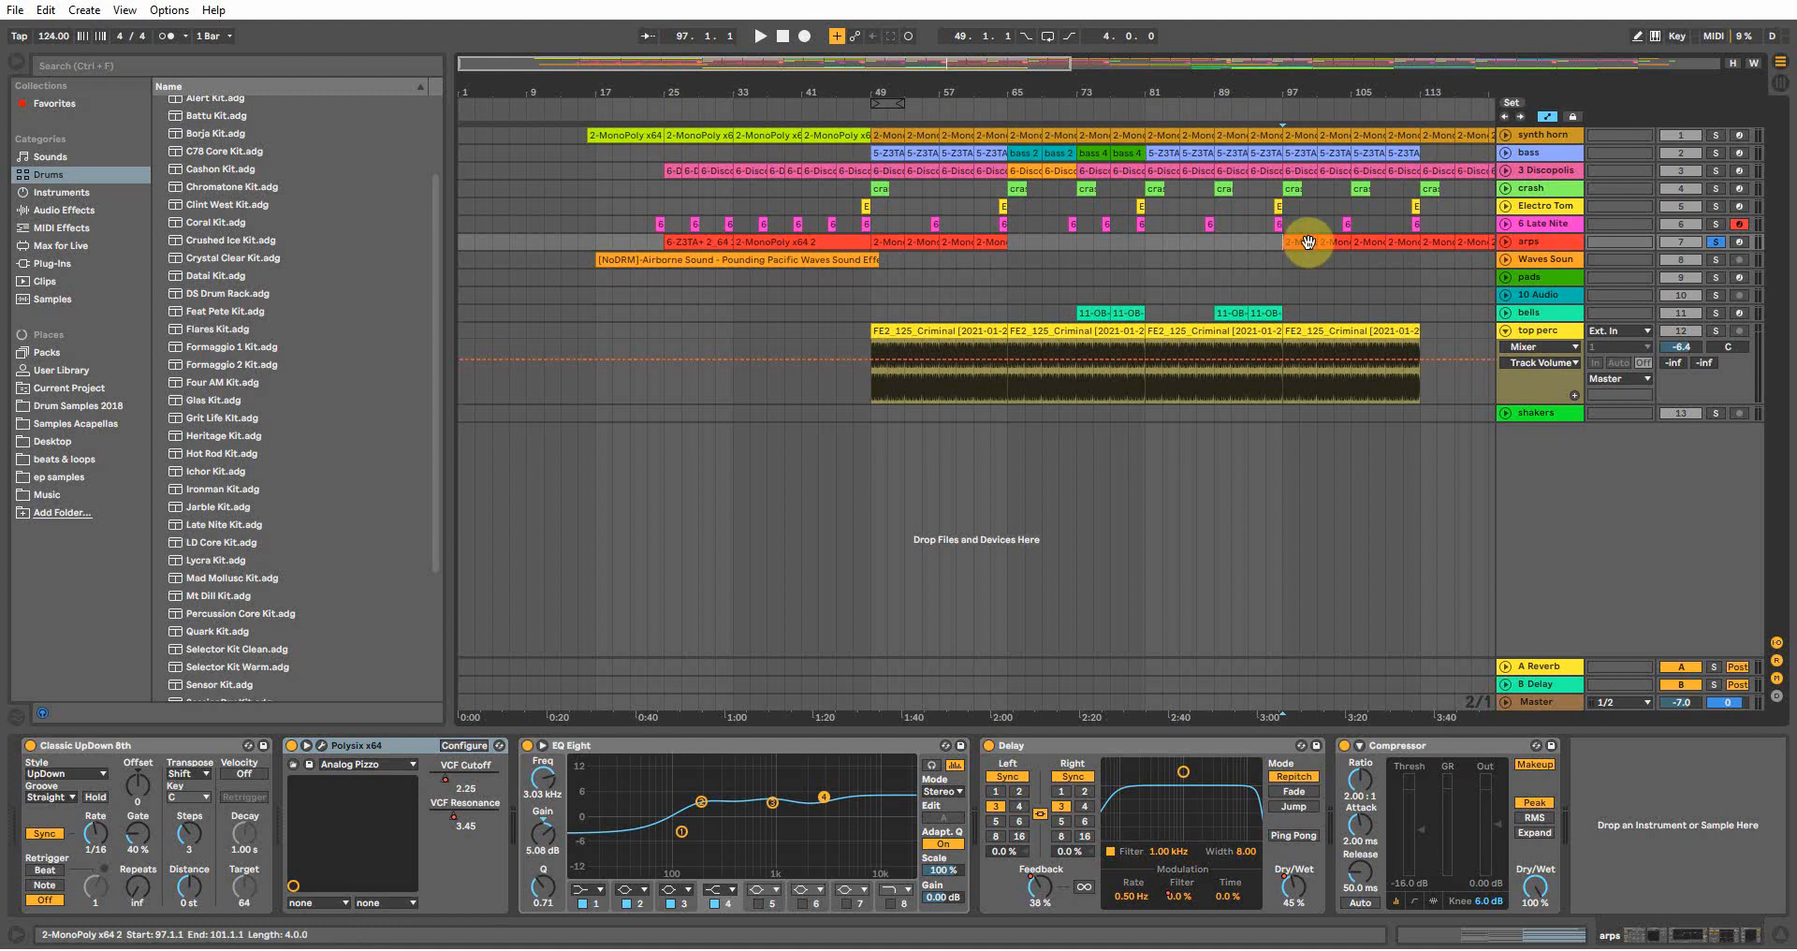
double_click(1309, 242)
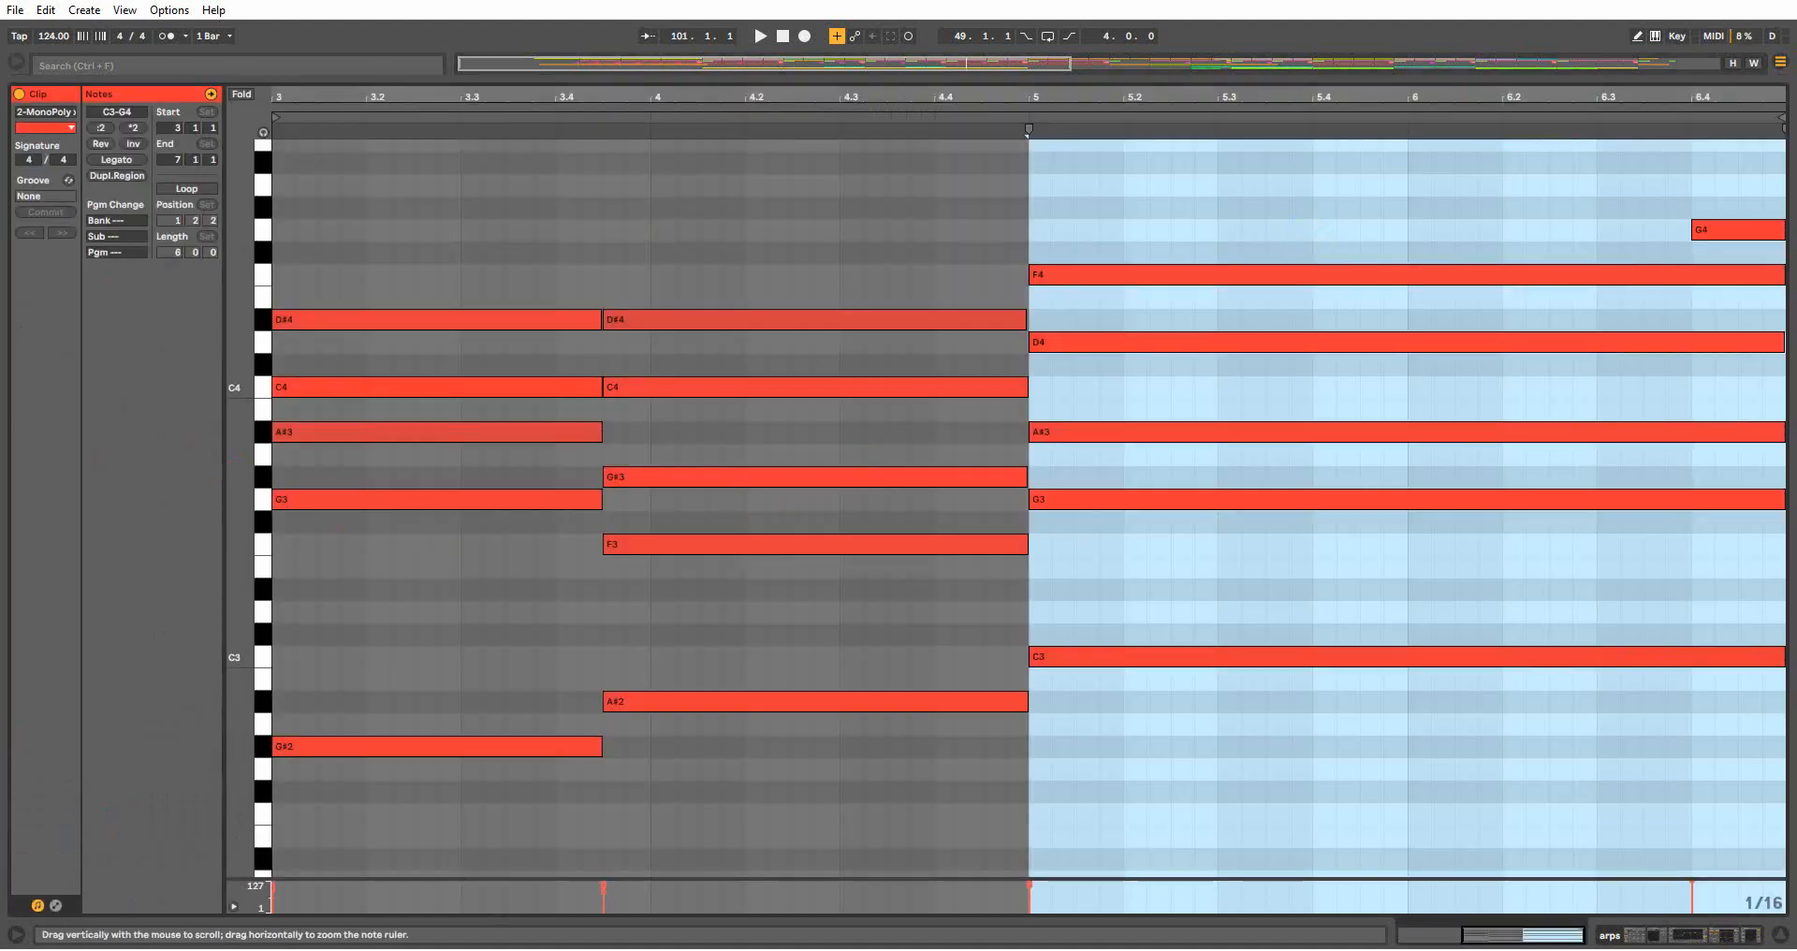
left_click_drag(234, 454, 234, 454)
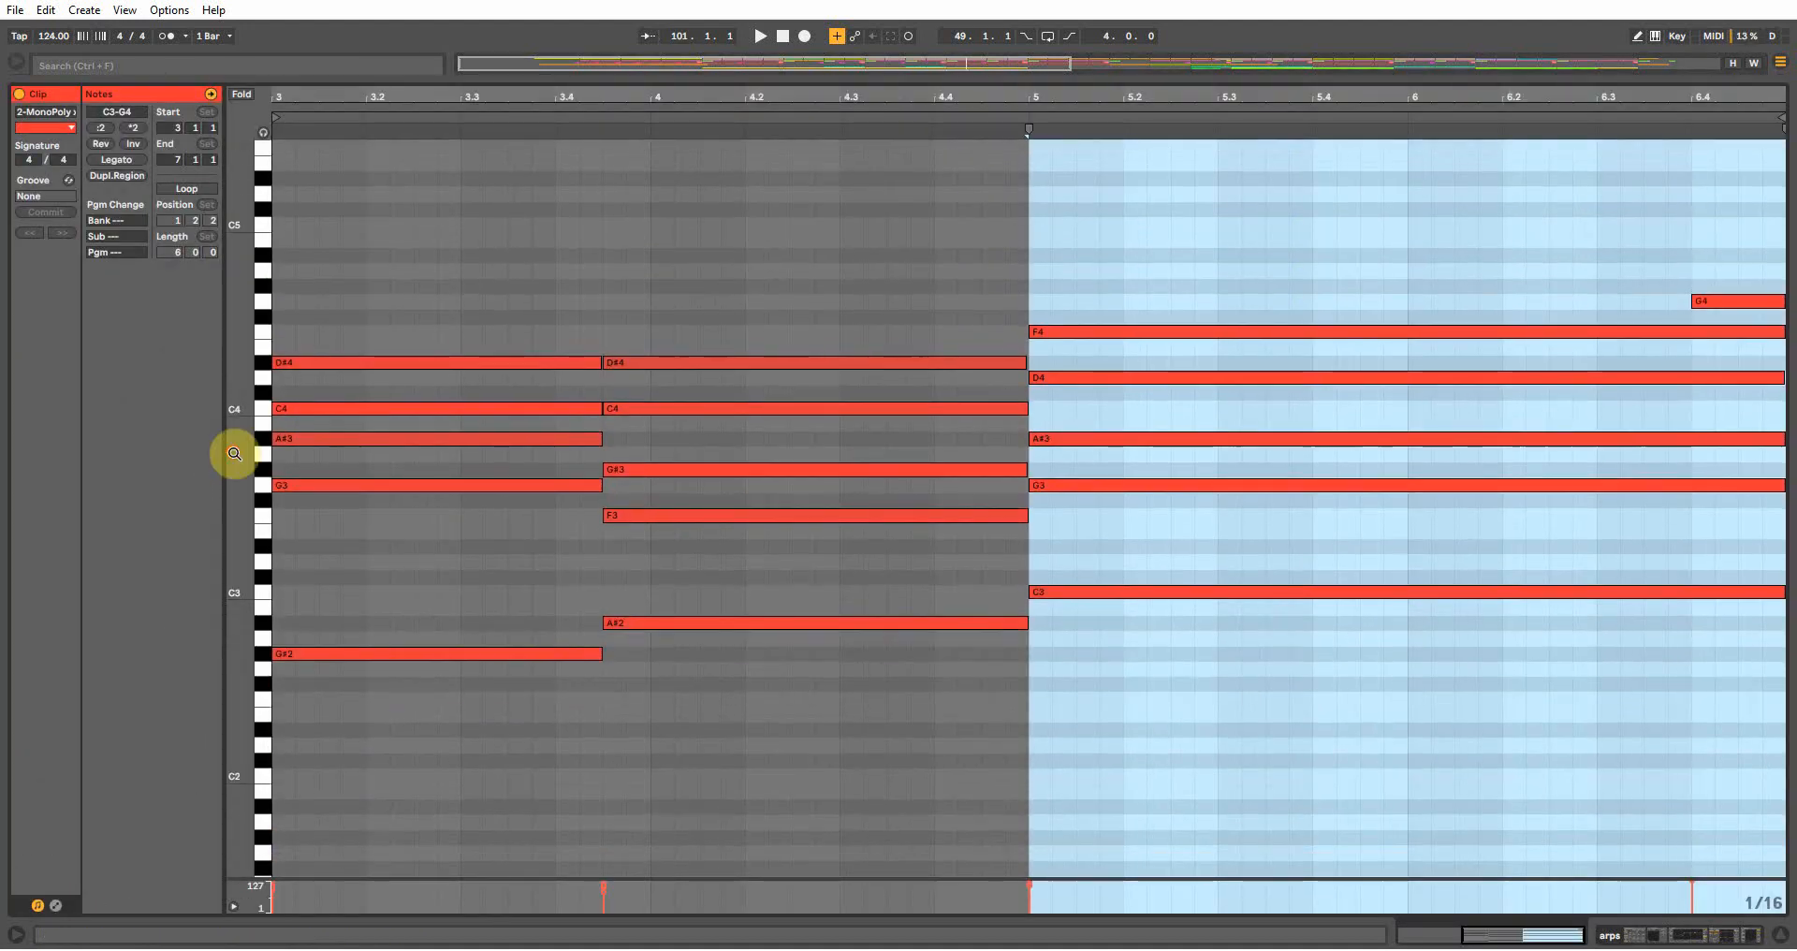
left_click(1705, 939)
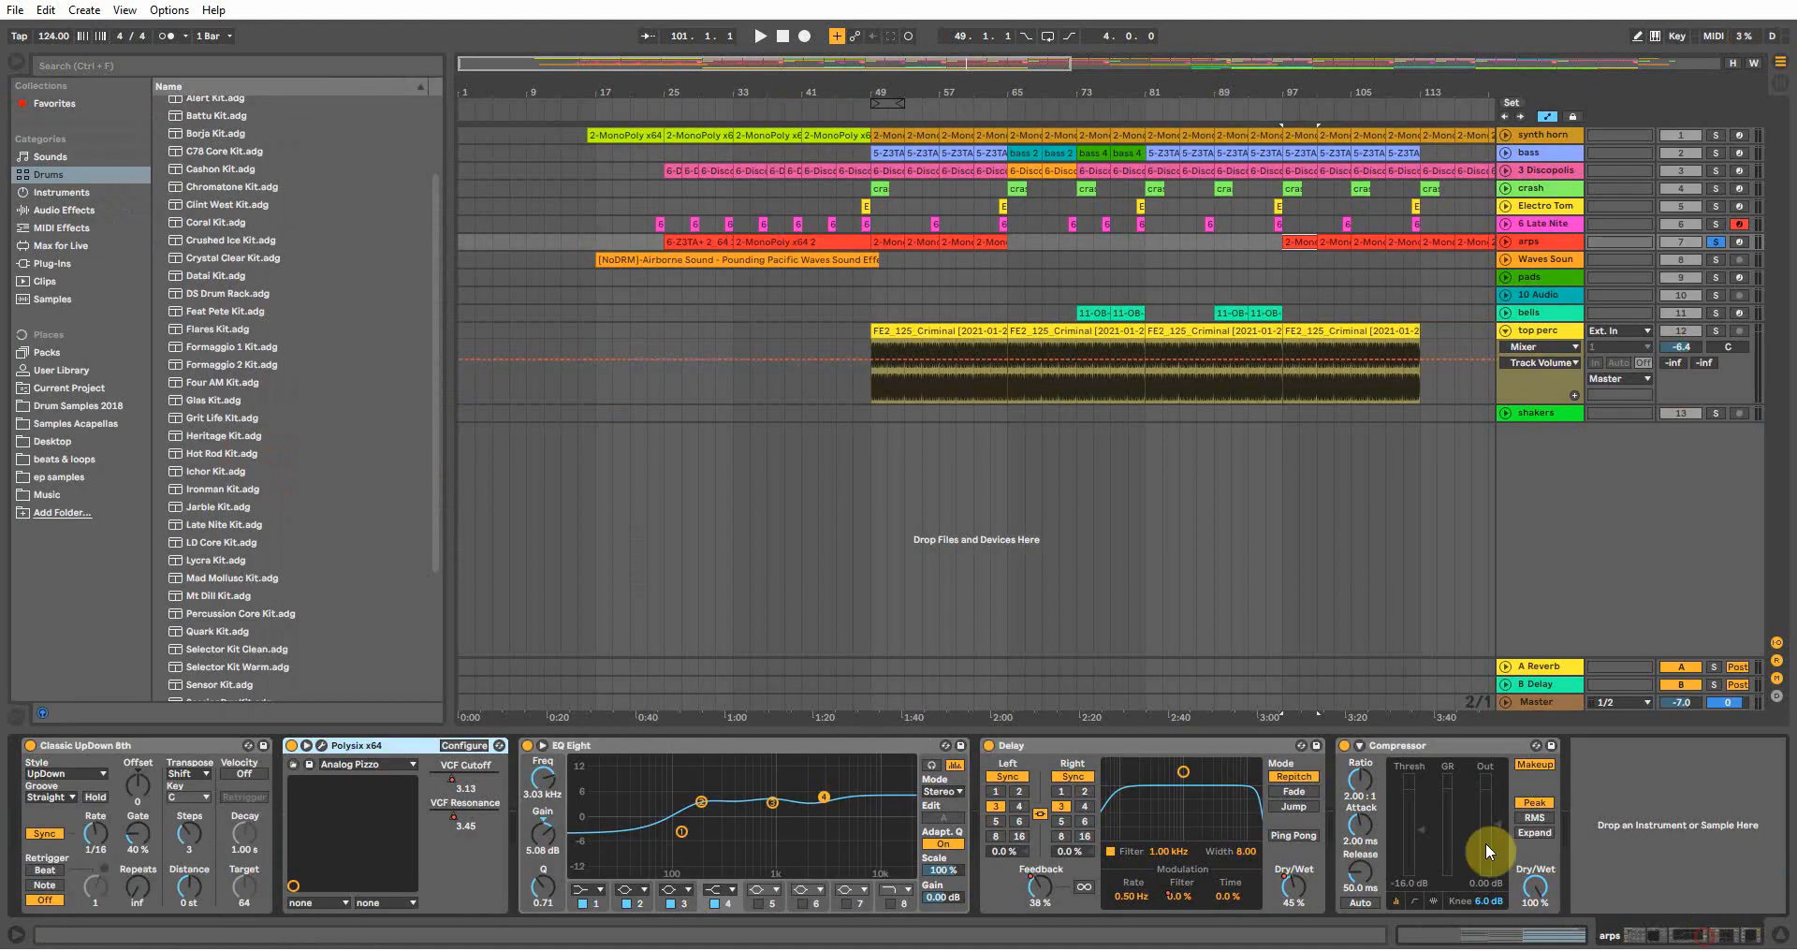
Examine the style, gate and steps settings of the Classic UpDown 8th arpeggiator on the arps track
left_click(70, 745)
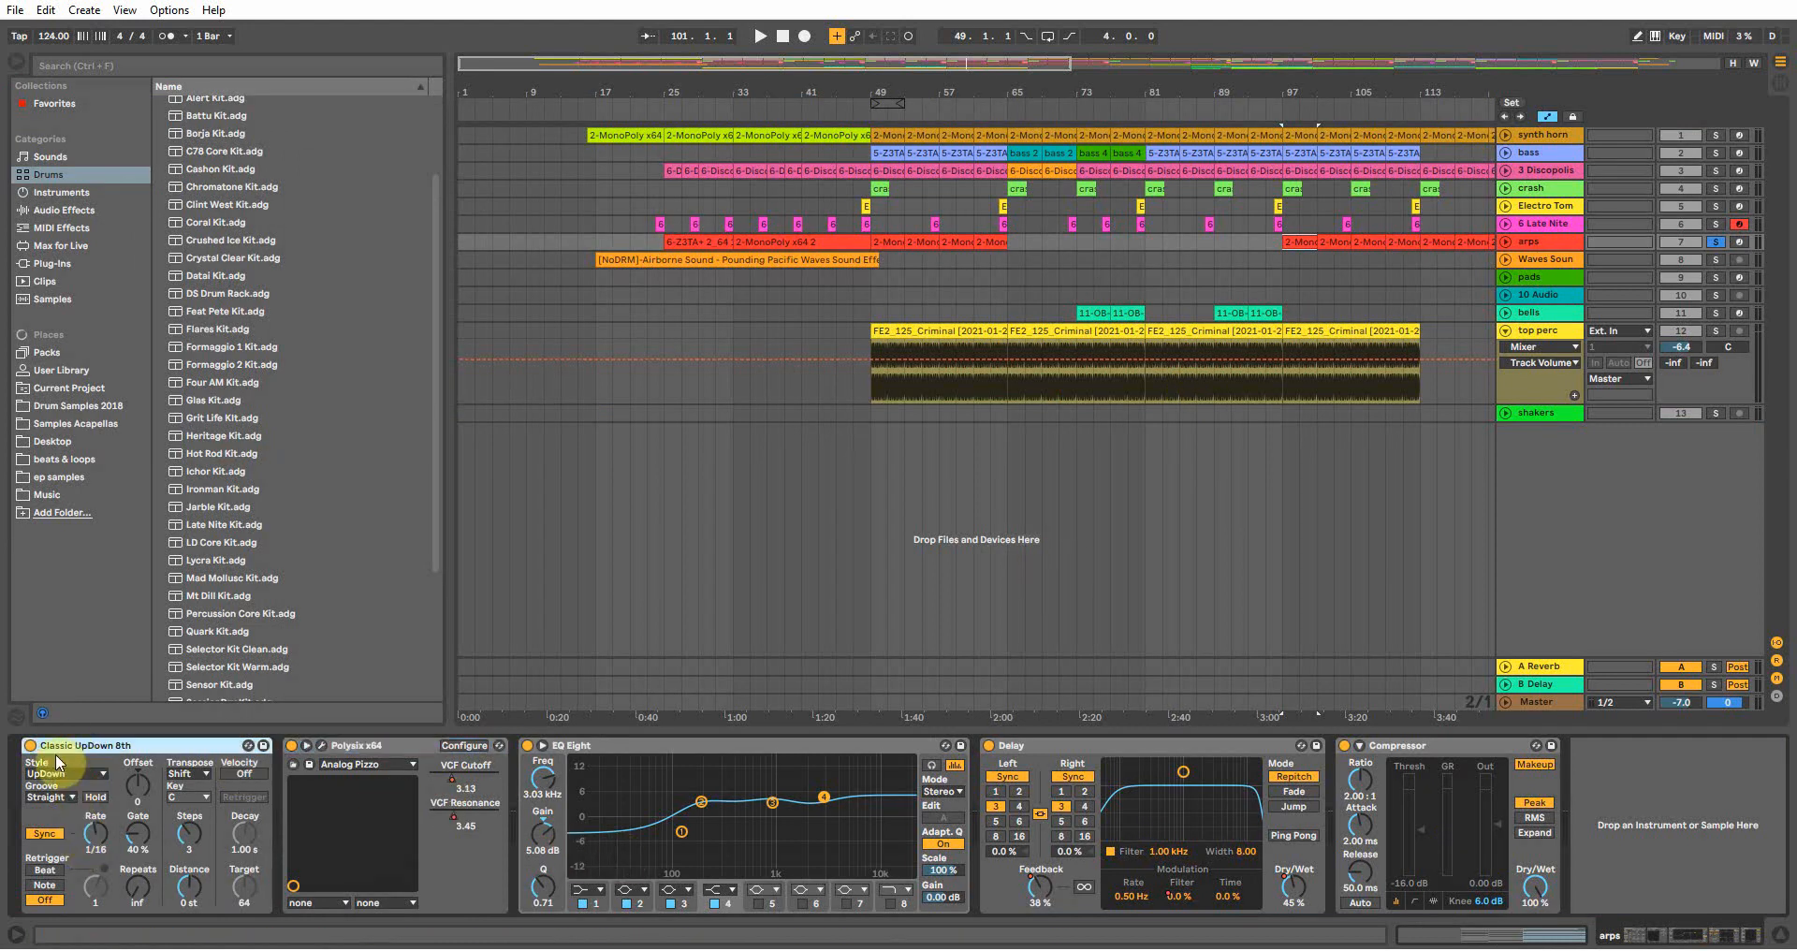
left_click(145, 835)
left_click(187, 835)
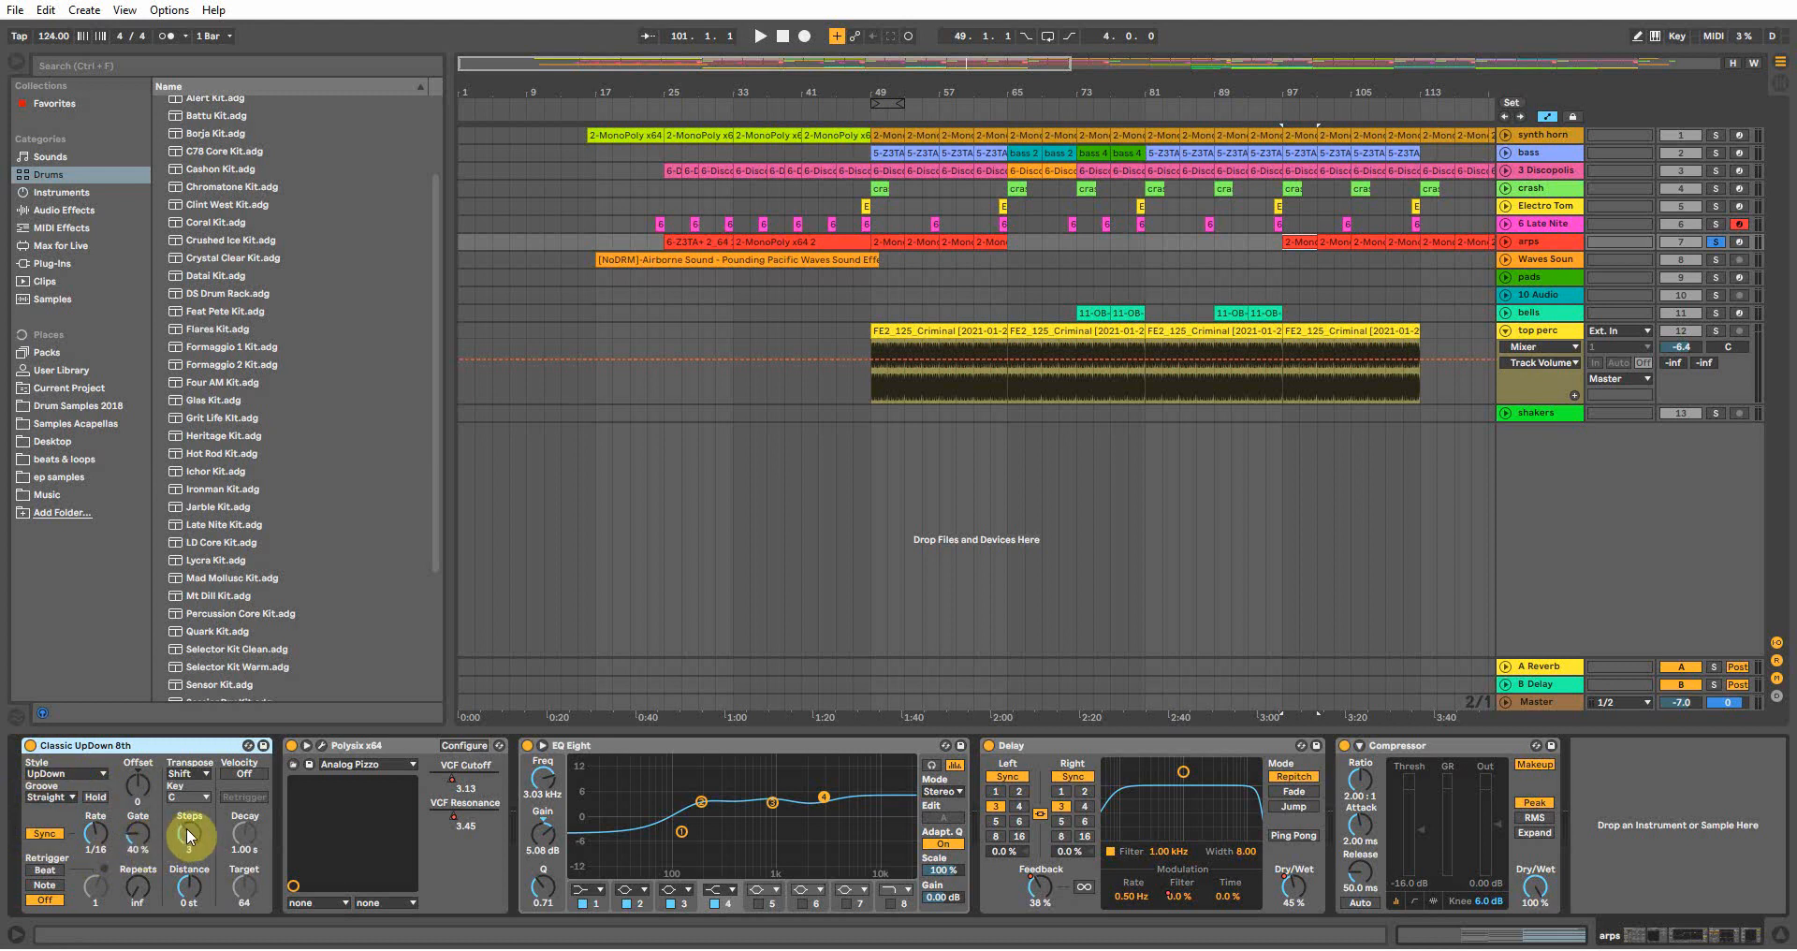
left_click(835, 689)
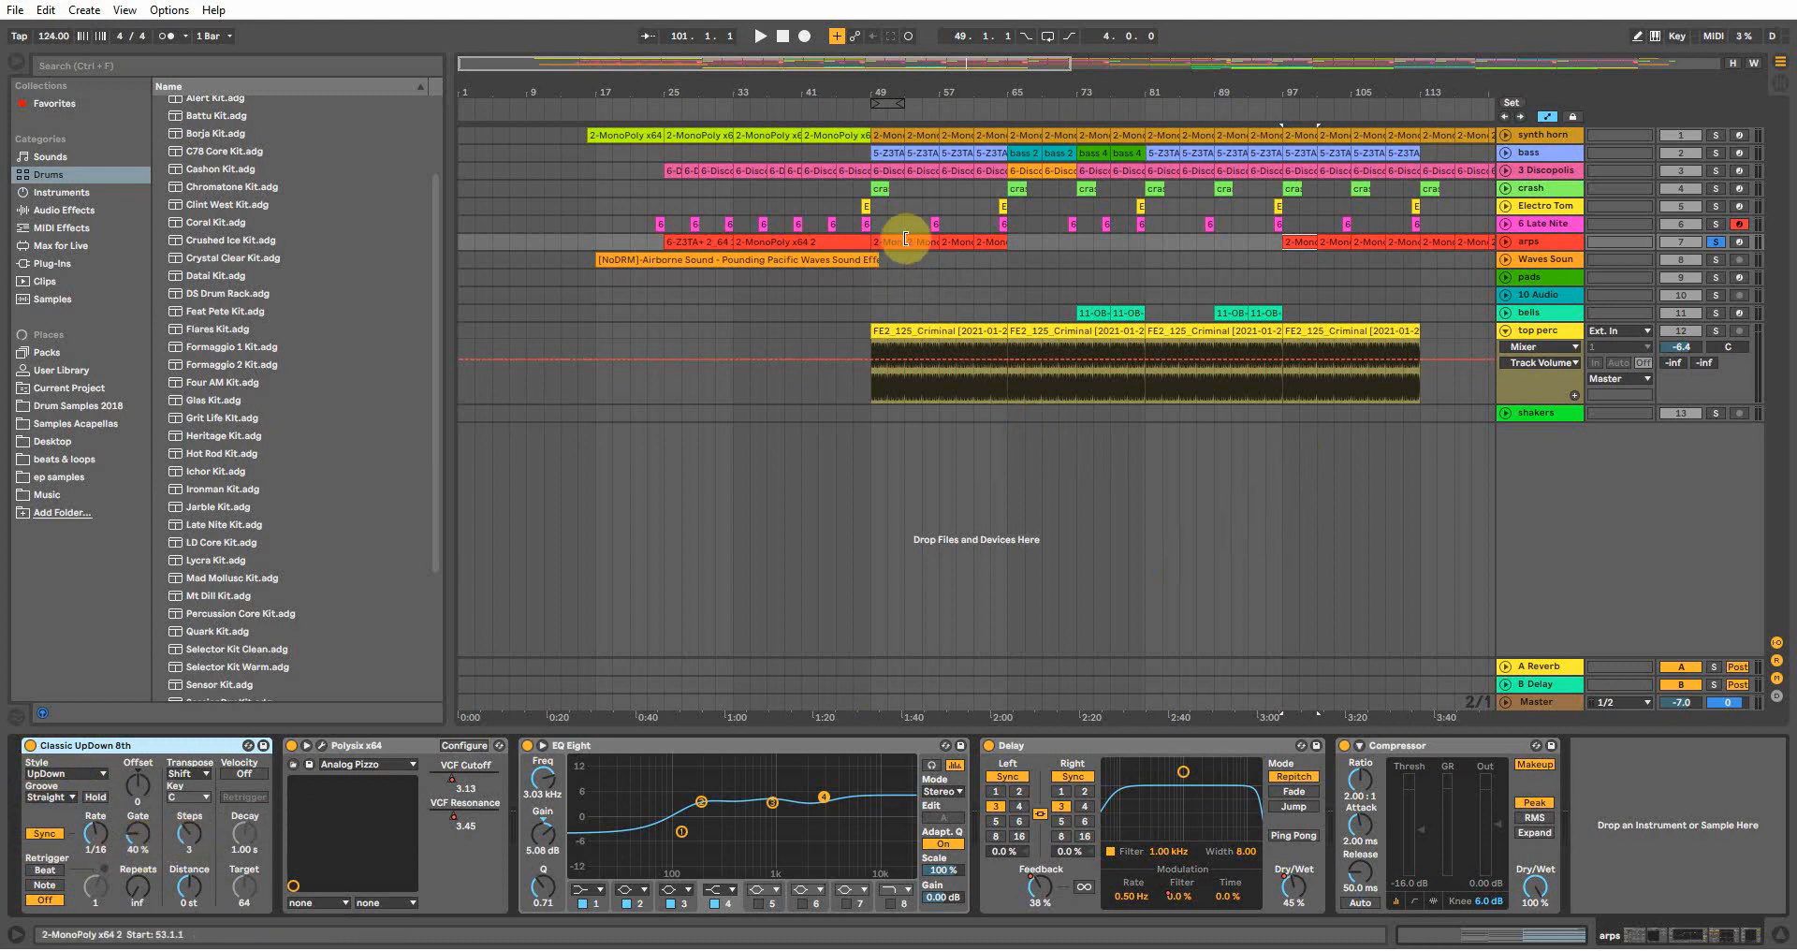
Play the soloed arps from bar 97, unfold the track and examine its VCF Cutoff automation along the song
left_click(1280, 245)
key("space")
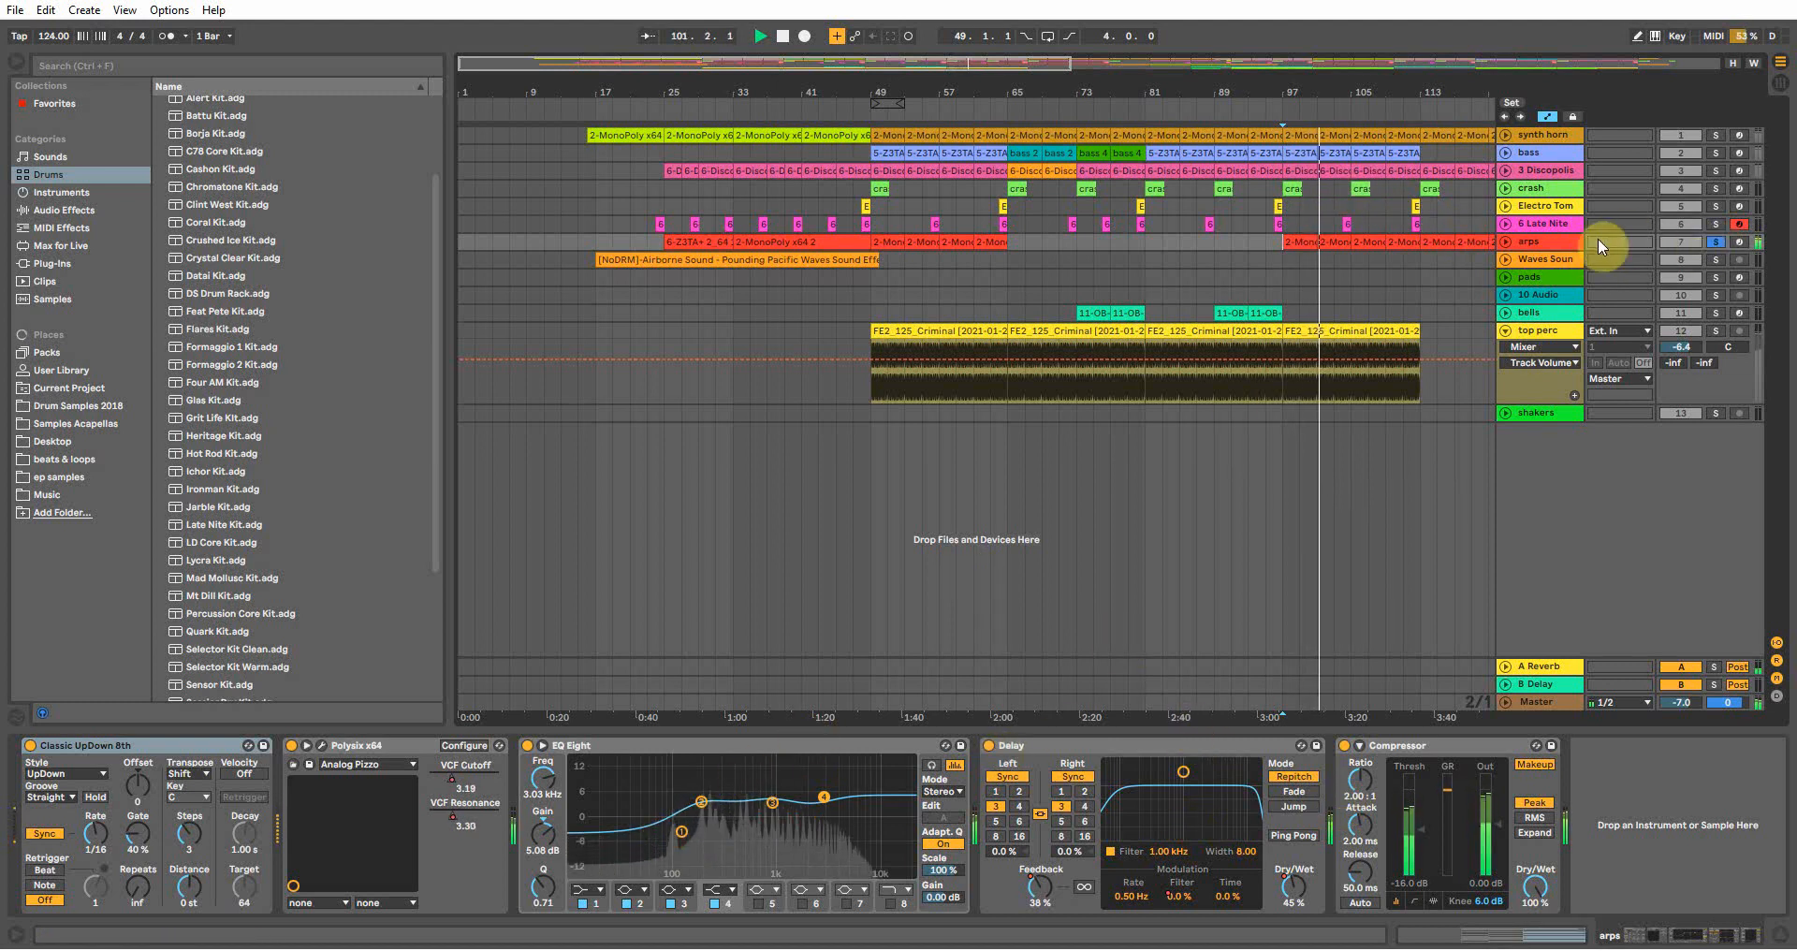
left_click(1506, 241)
left_click(1506, 240)
left_click(1507, 241)
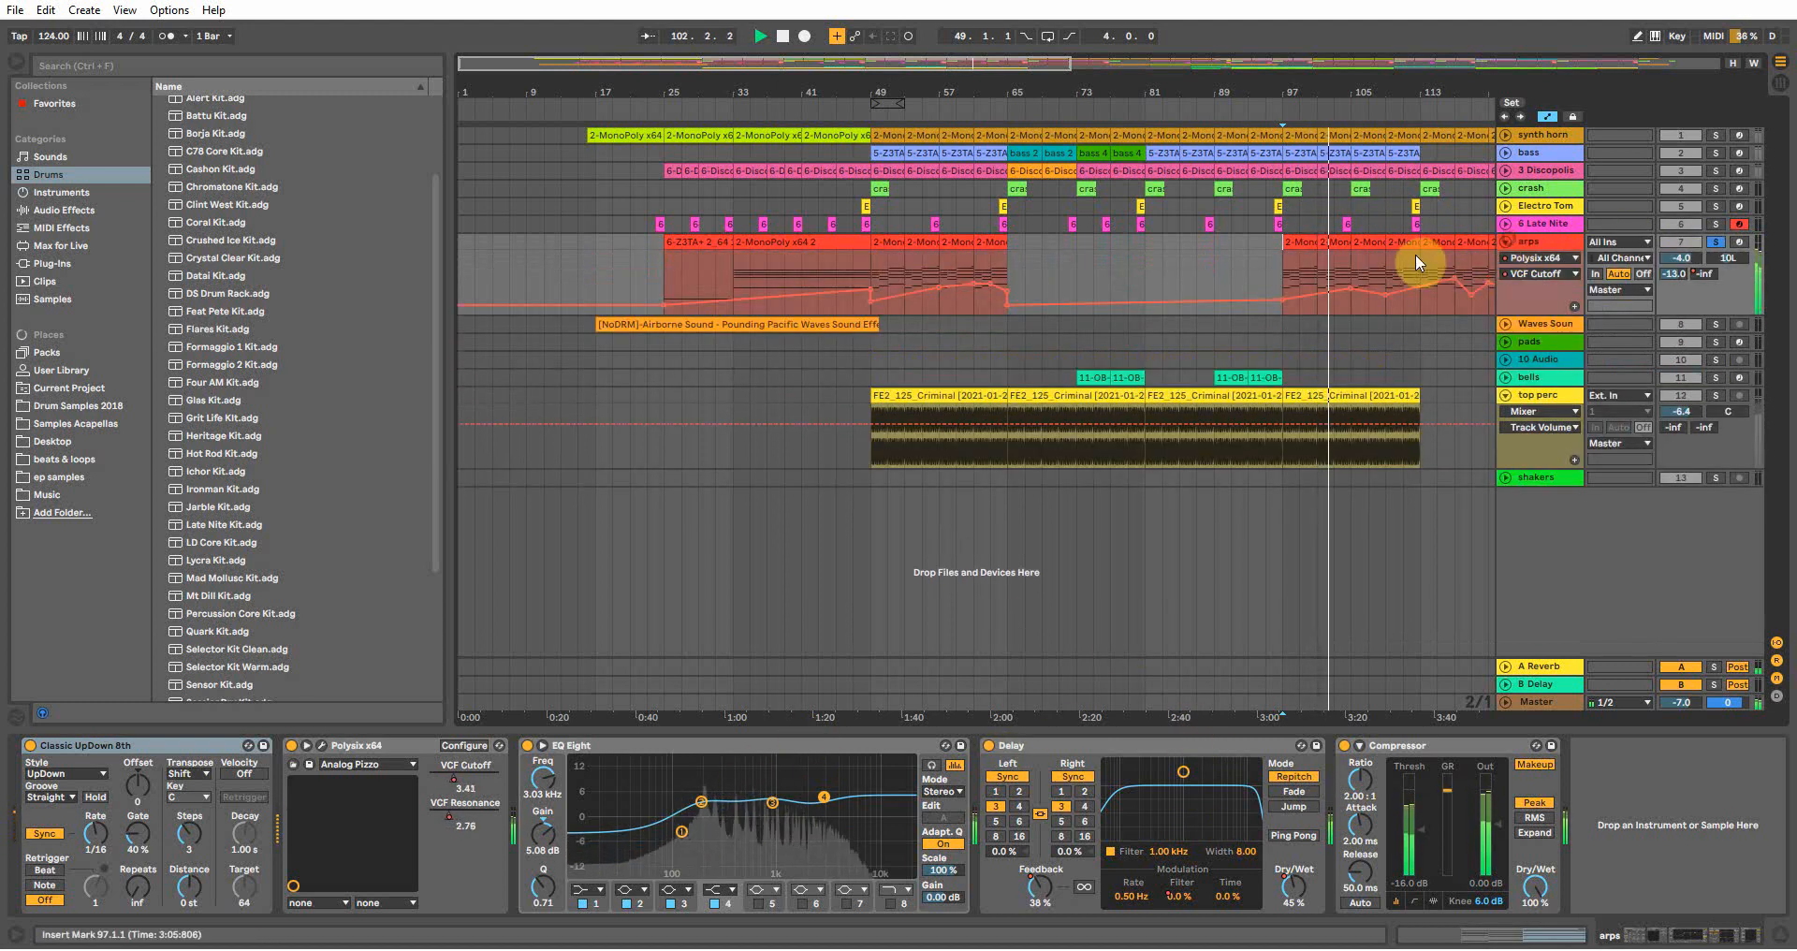
left_click_drag(1469, 82, 1048, 84)
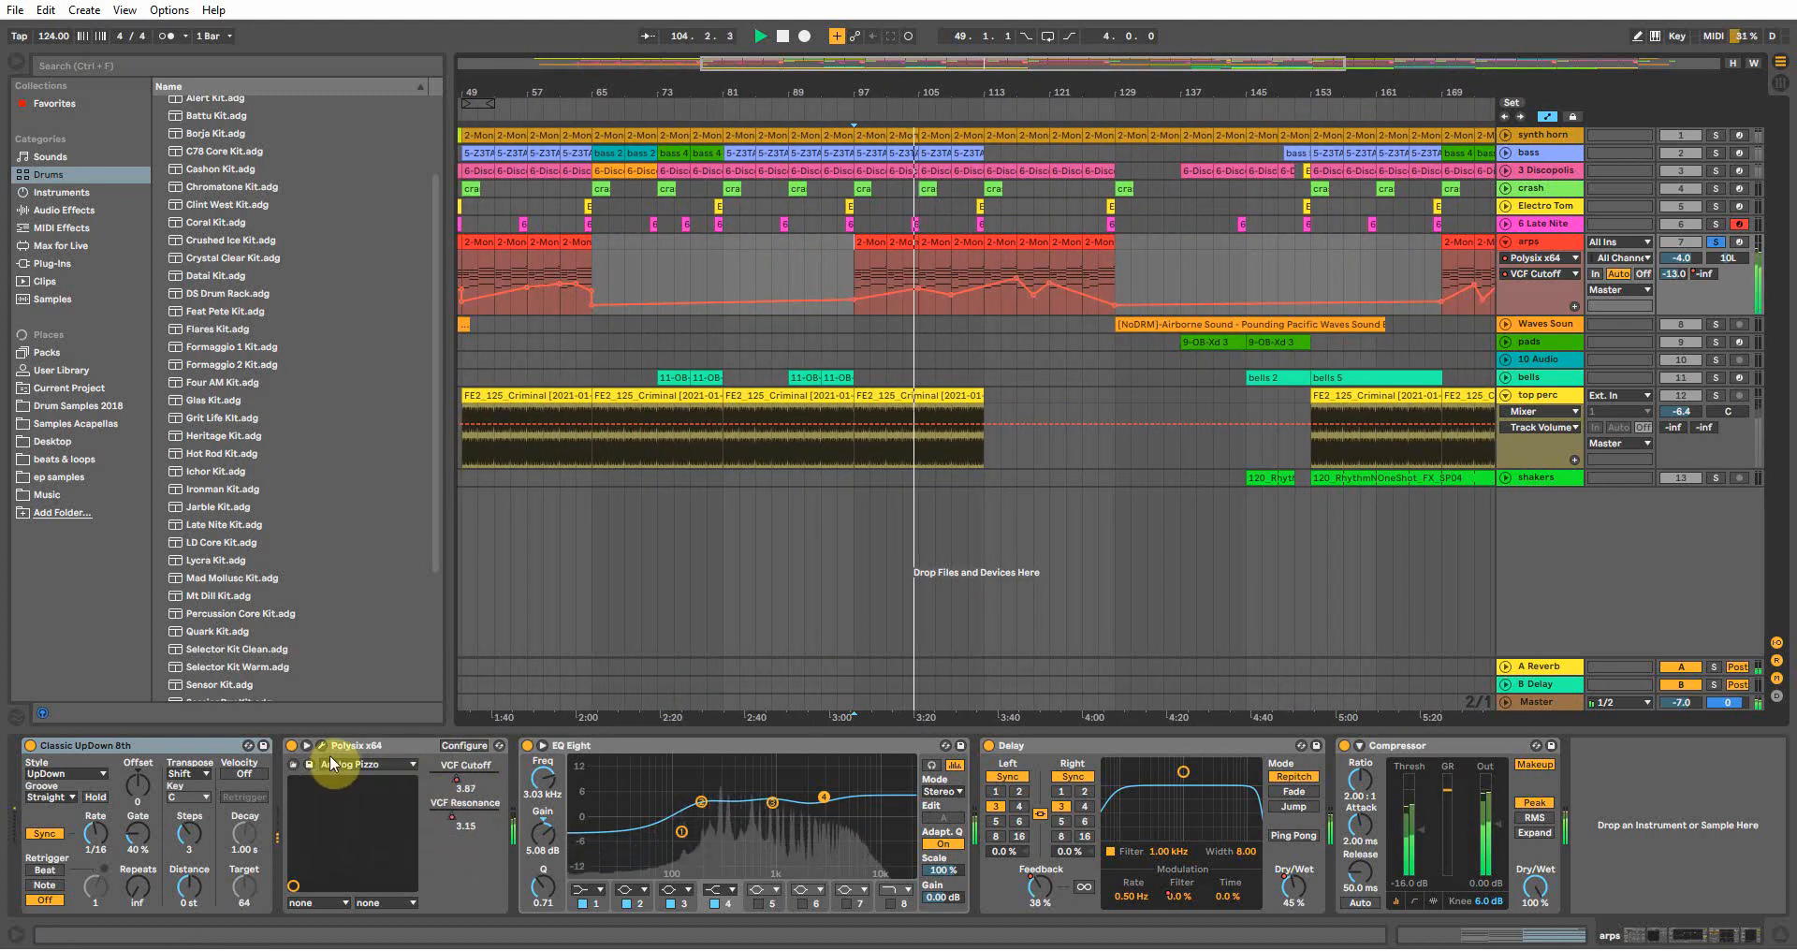
left_click_drag(1019, 275, 1030, 294)
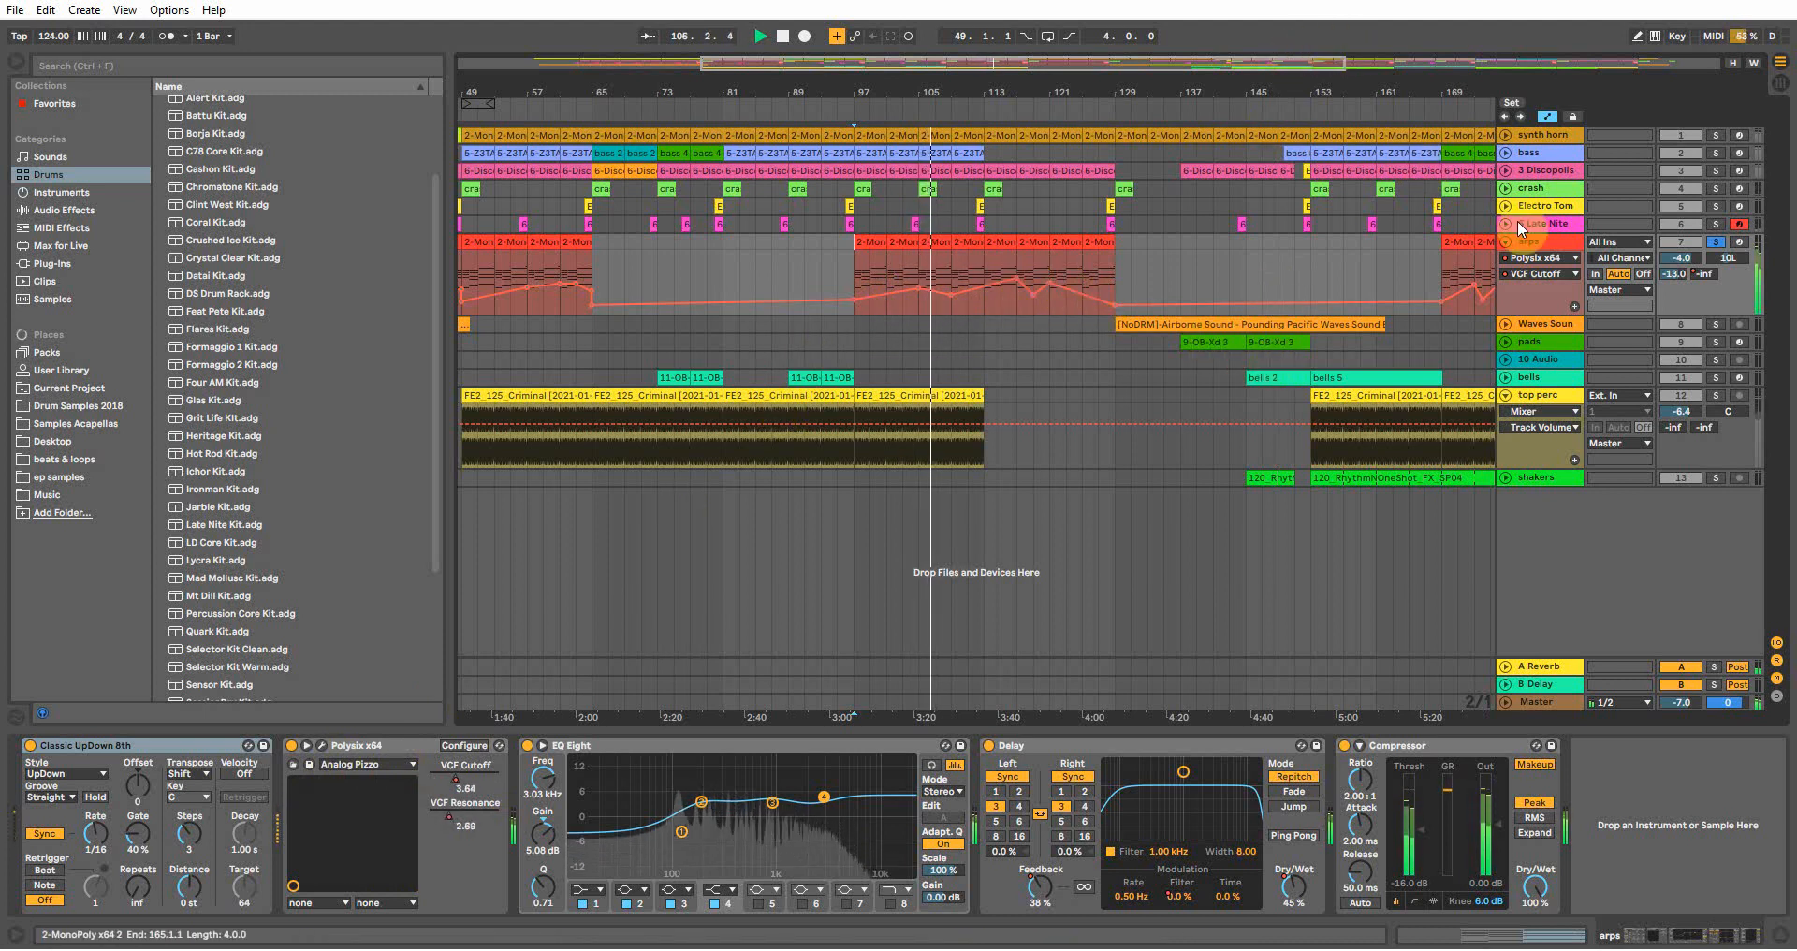
Solo the synth horn together with the arps during playback, and release the solos to hear the full mix
left_click(1715, 136)
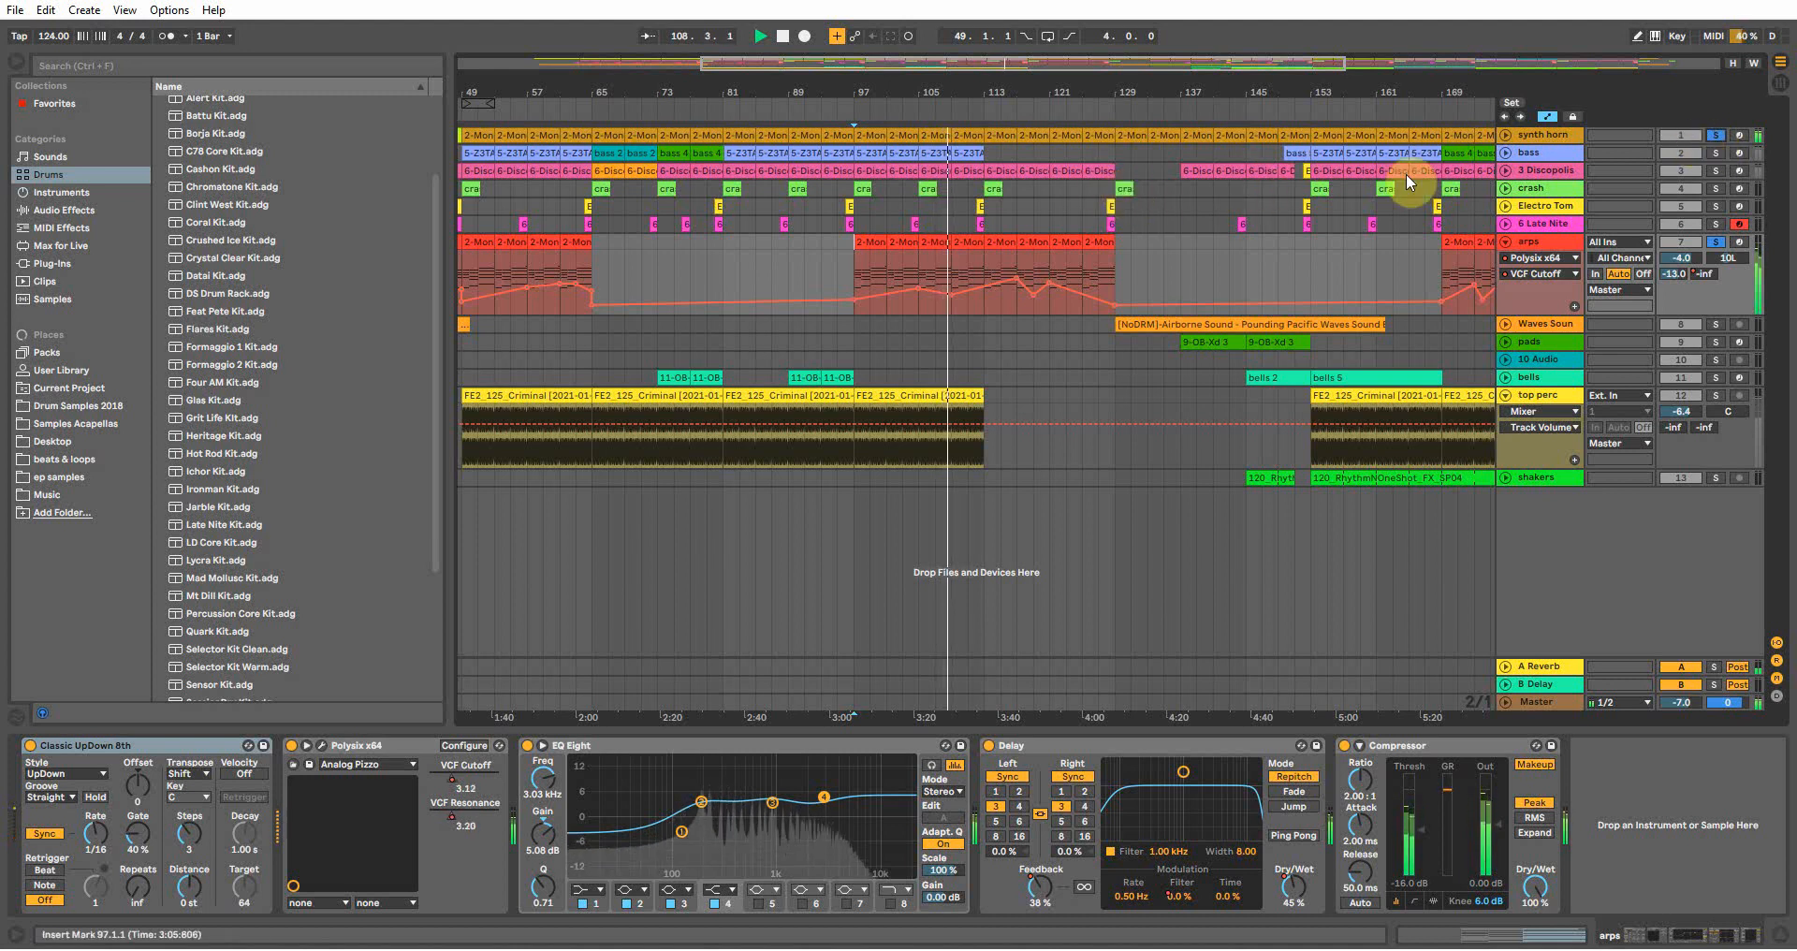
left_click(1717, 135)
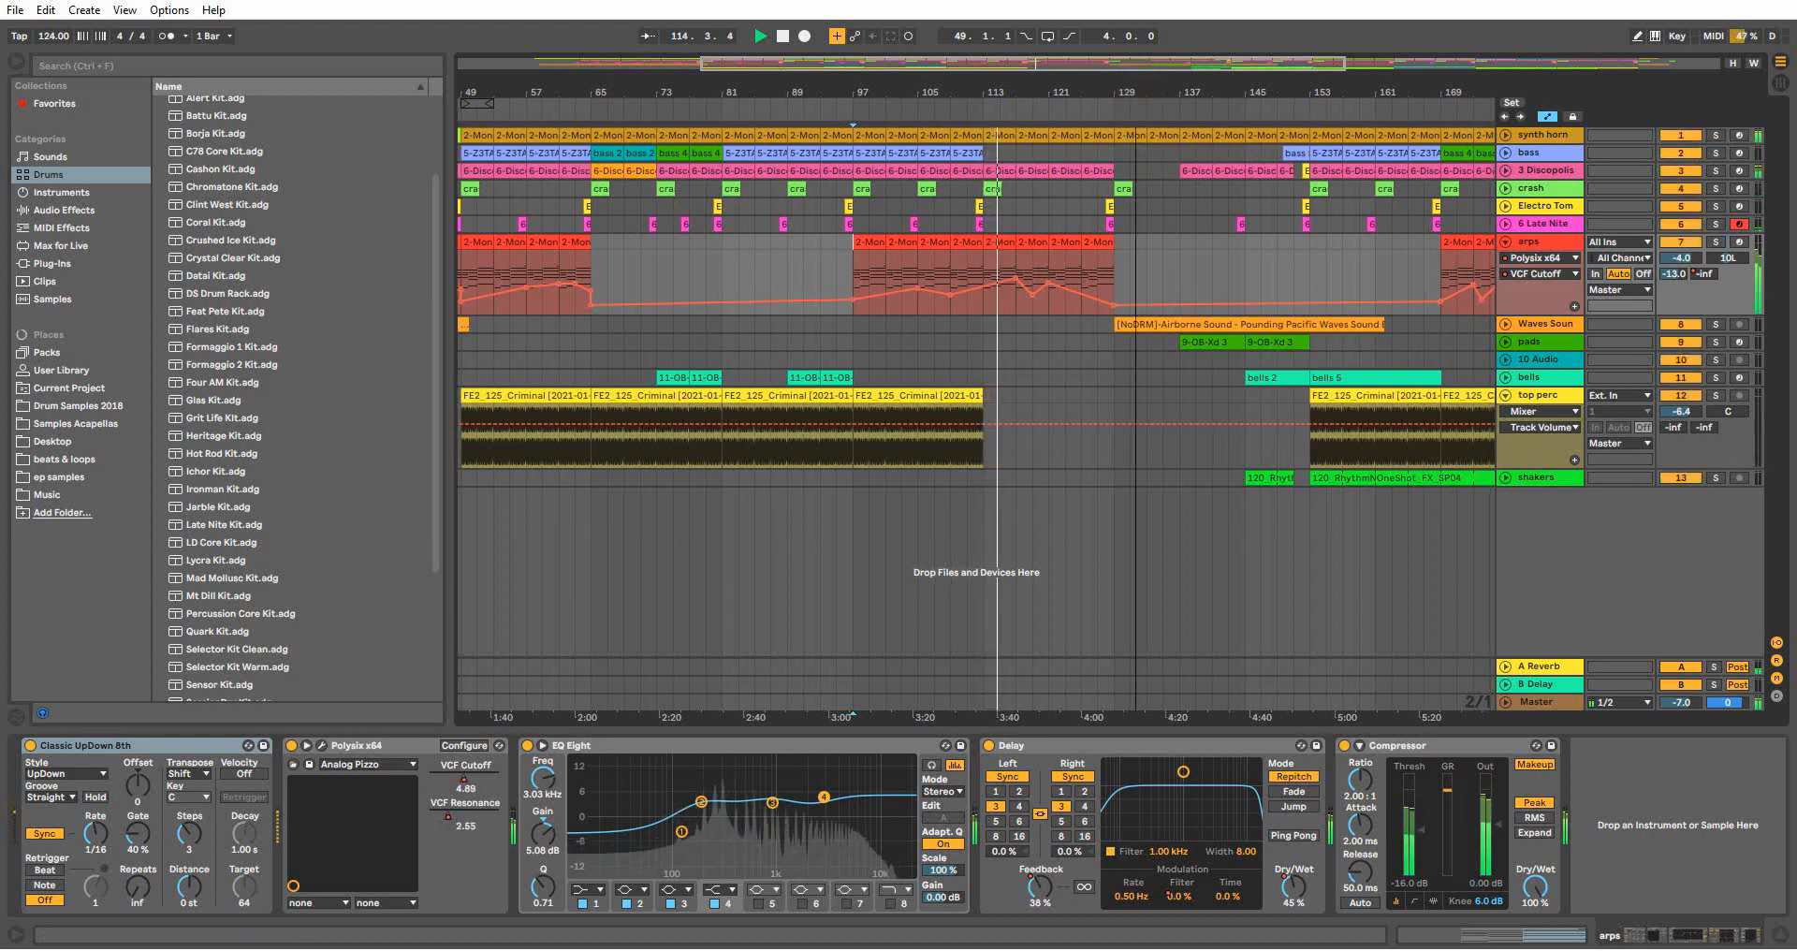
left_click_drag(1132, 94, 1001, 142)
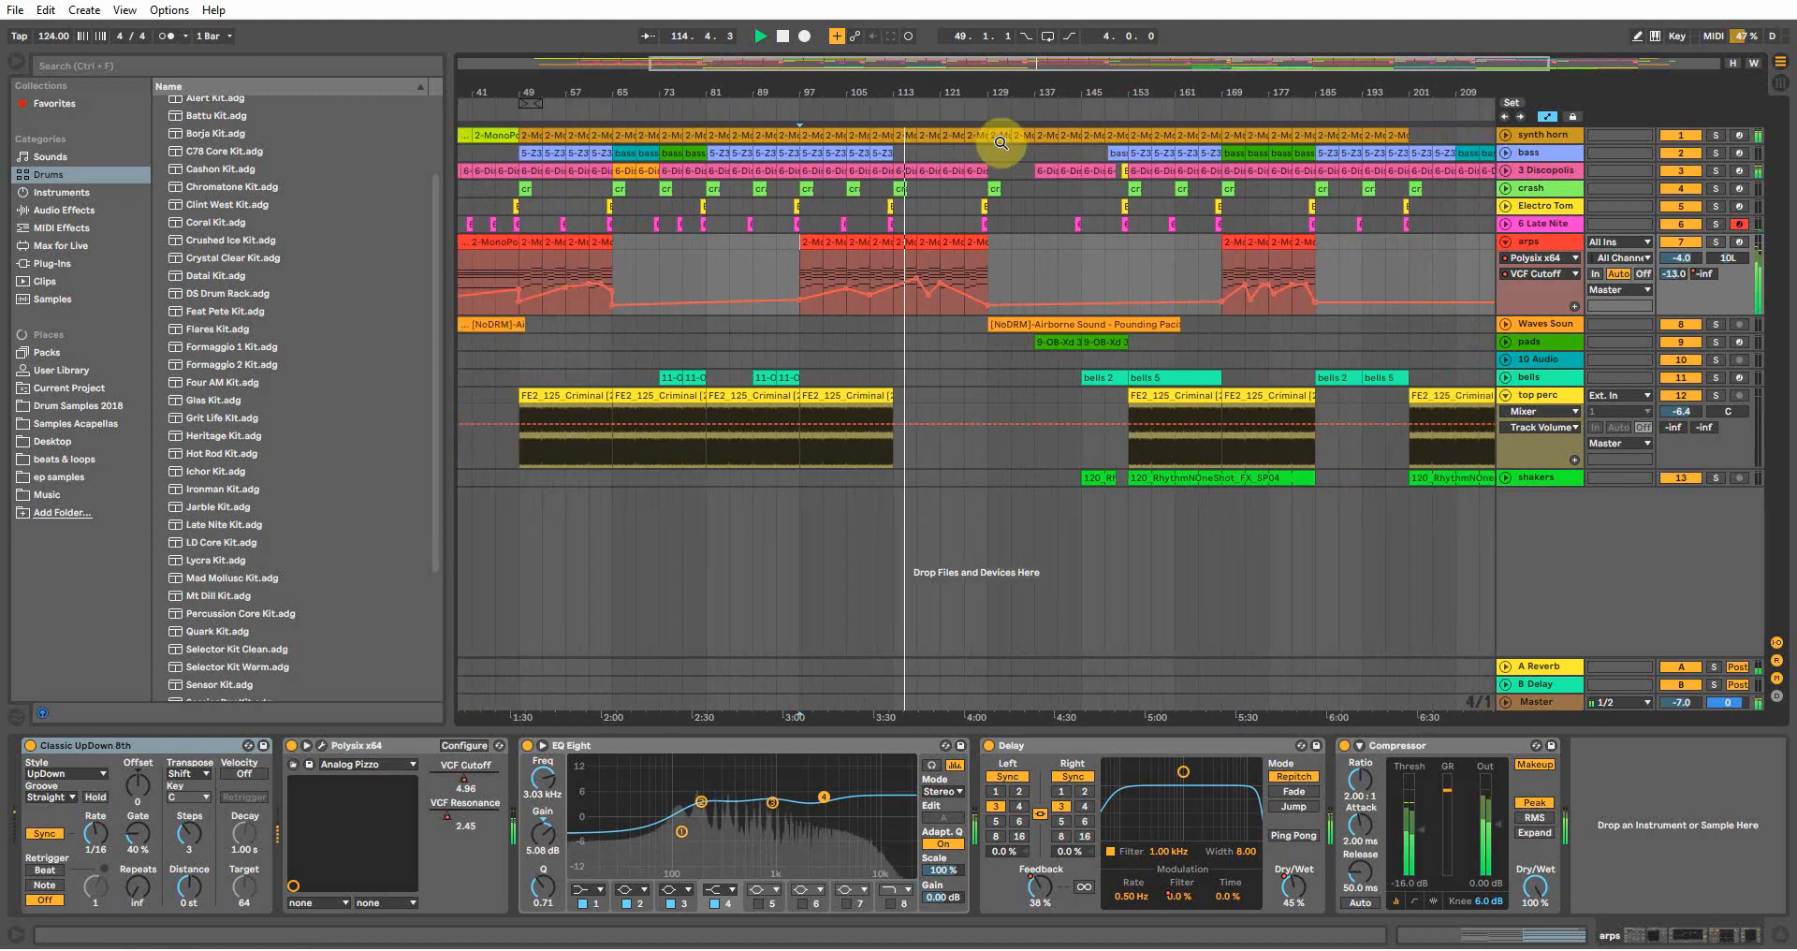
Play the soloed Waves Sound fx track from bar 129, unfold it to examine its audio clip and release the solo
left_click(981, 324)
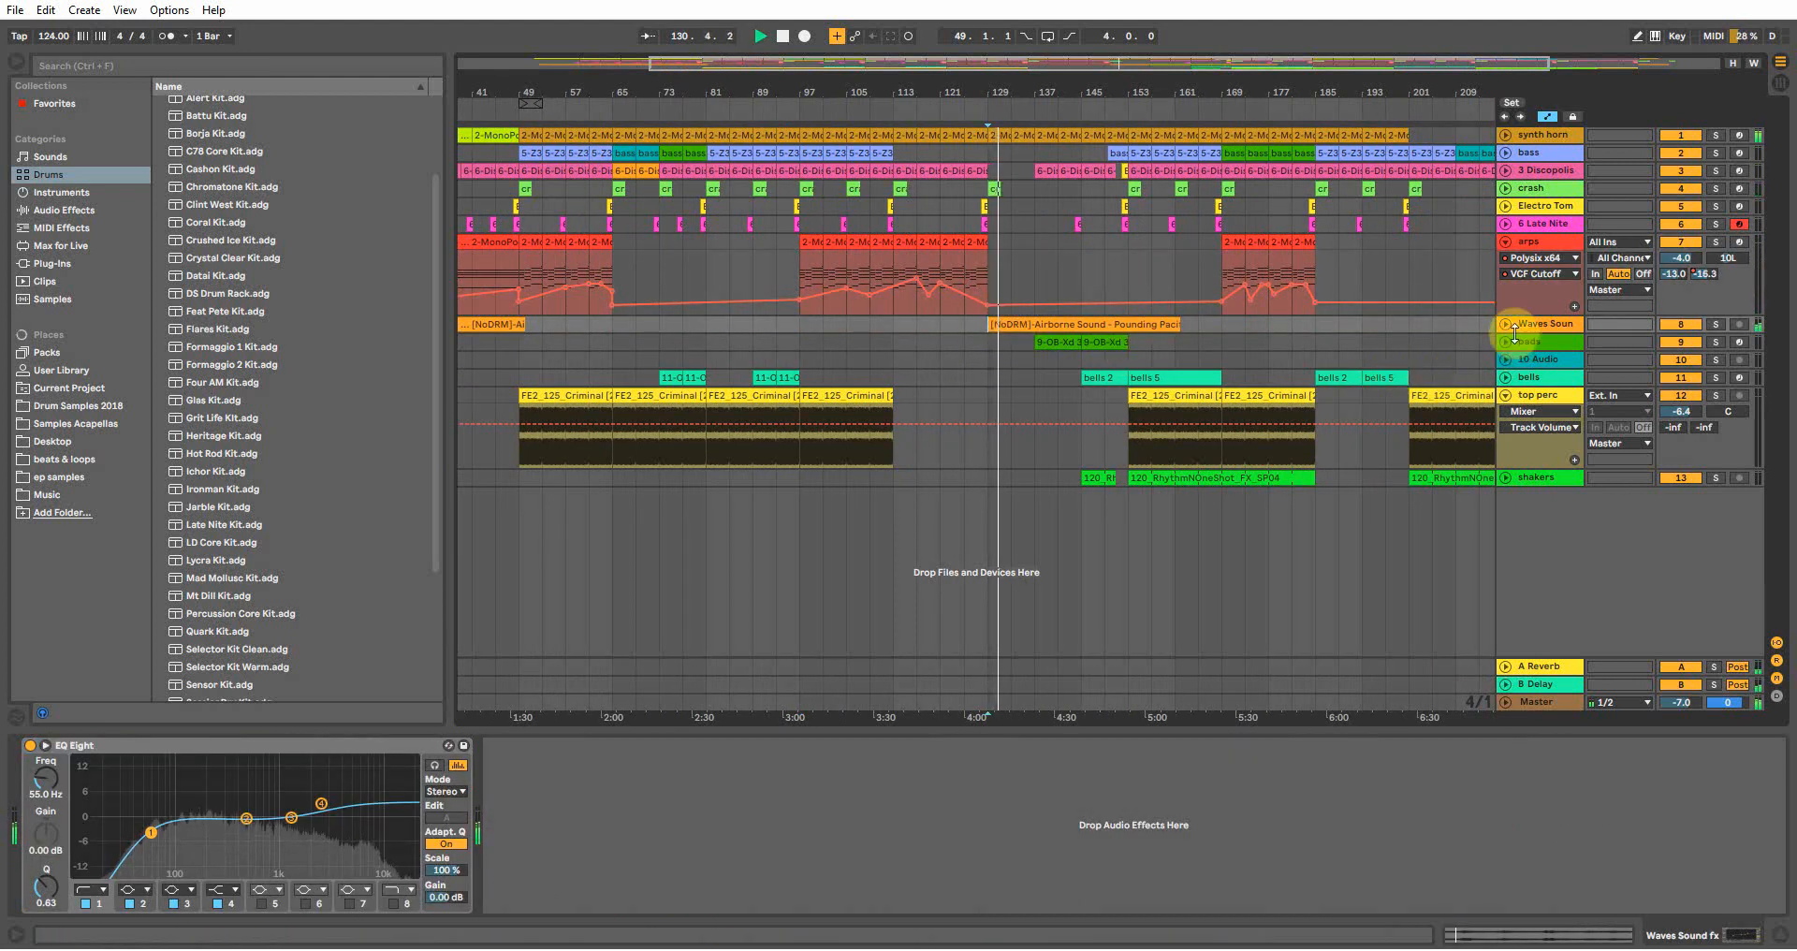
left_click(1716, 325)
left_click(1000, 321)
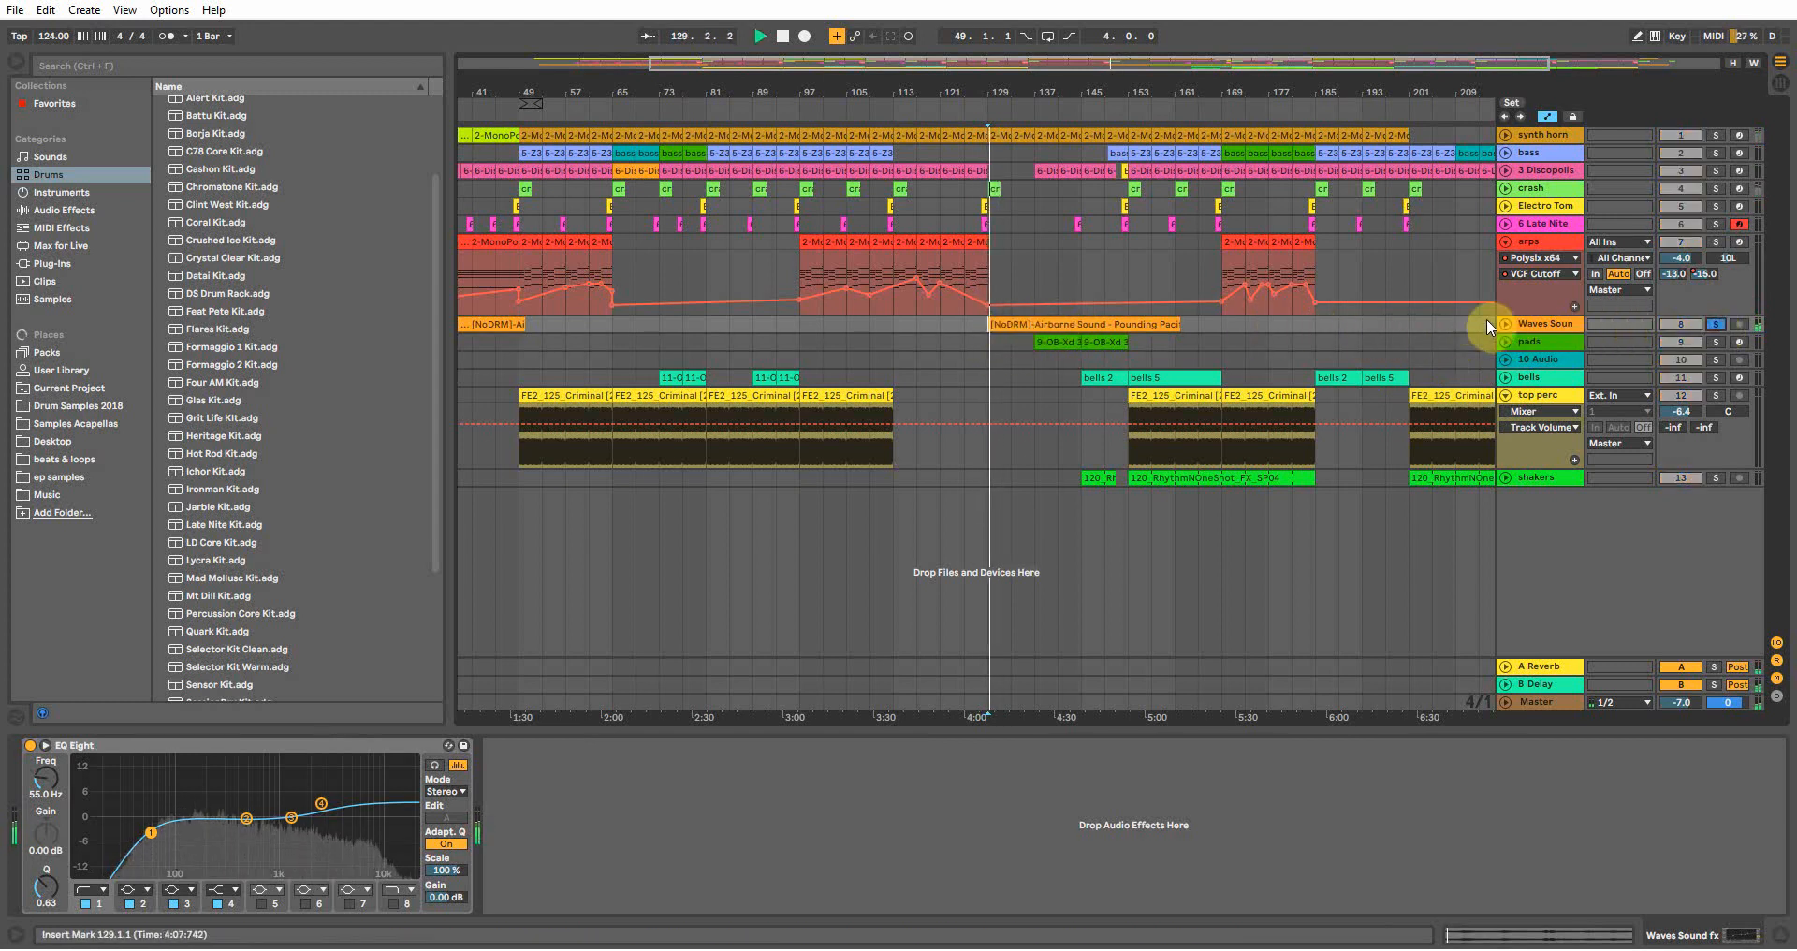
left_click(1505, 325)
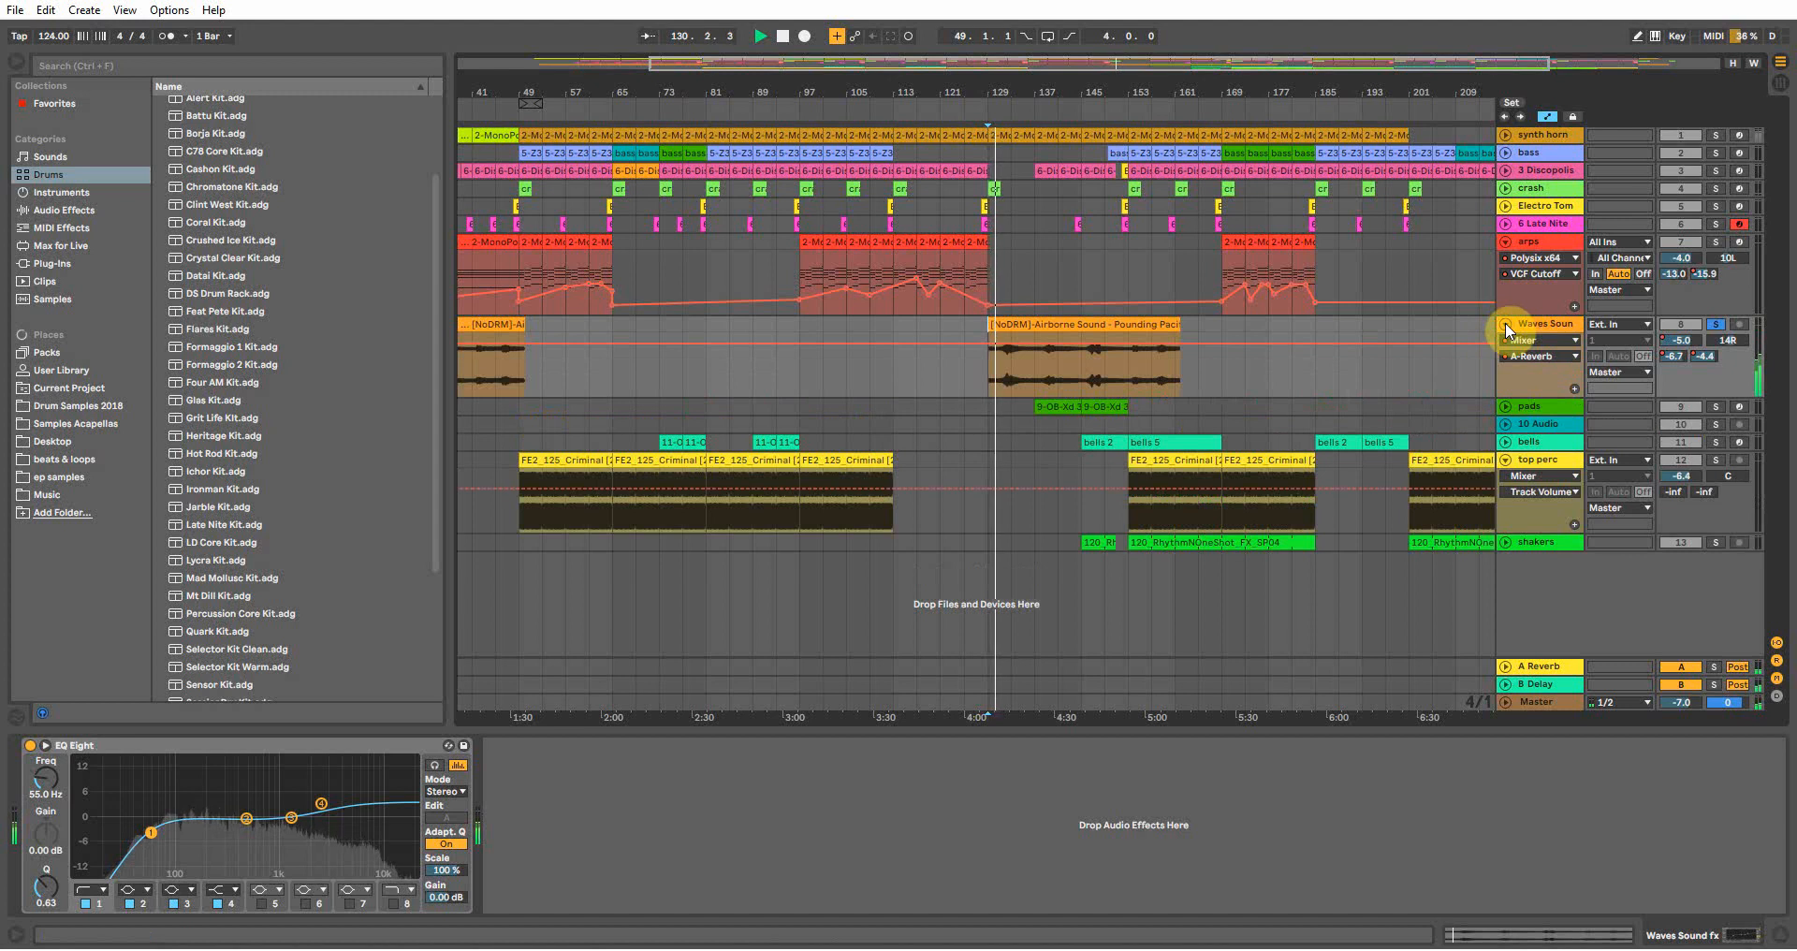
left_click(1717, 325)
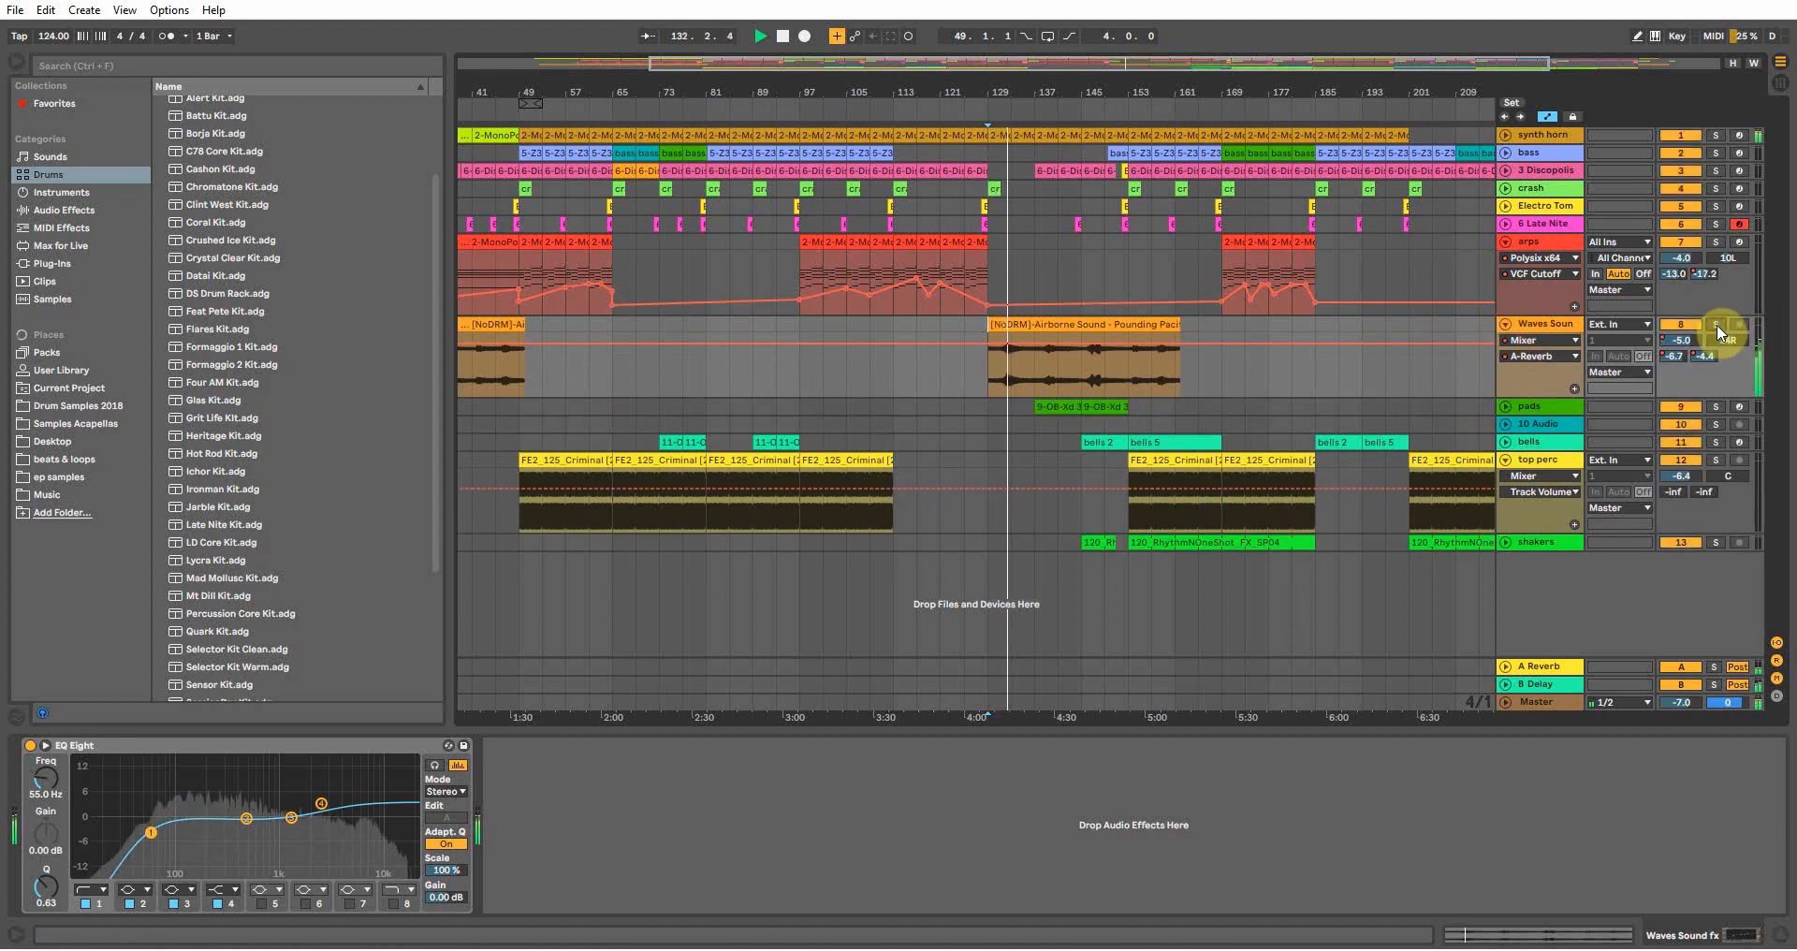
Fold the Waves Sound fx track, check its send levels in Session View and return to the arrangement
left_click(1505, 324)
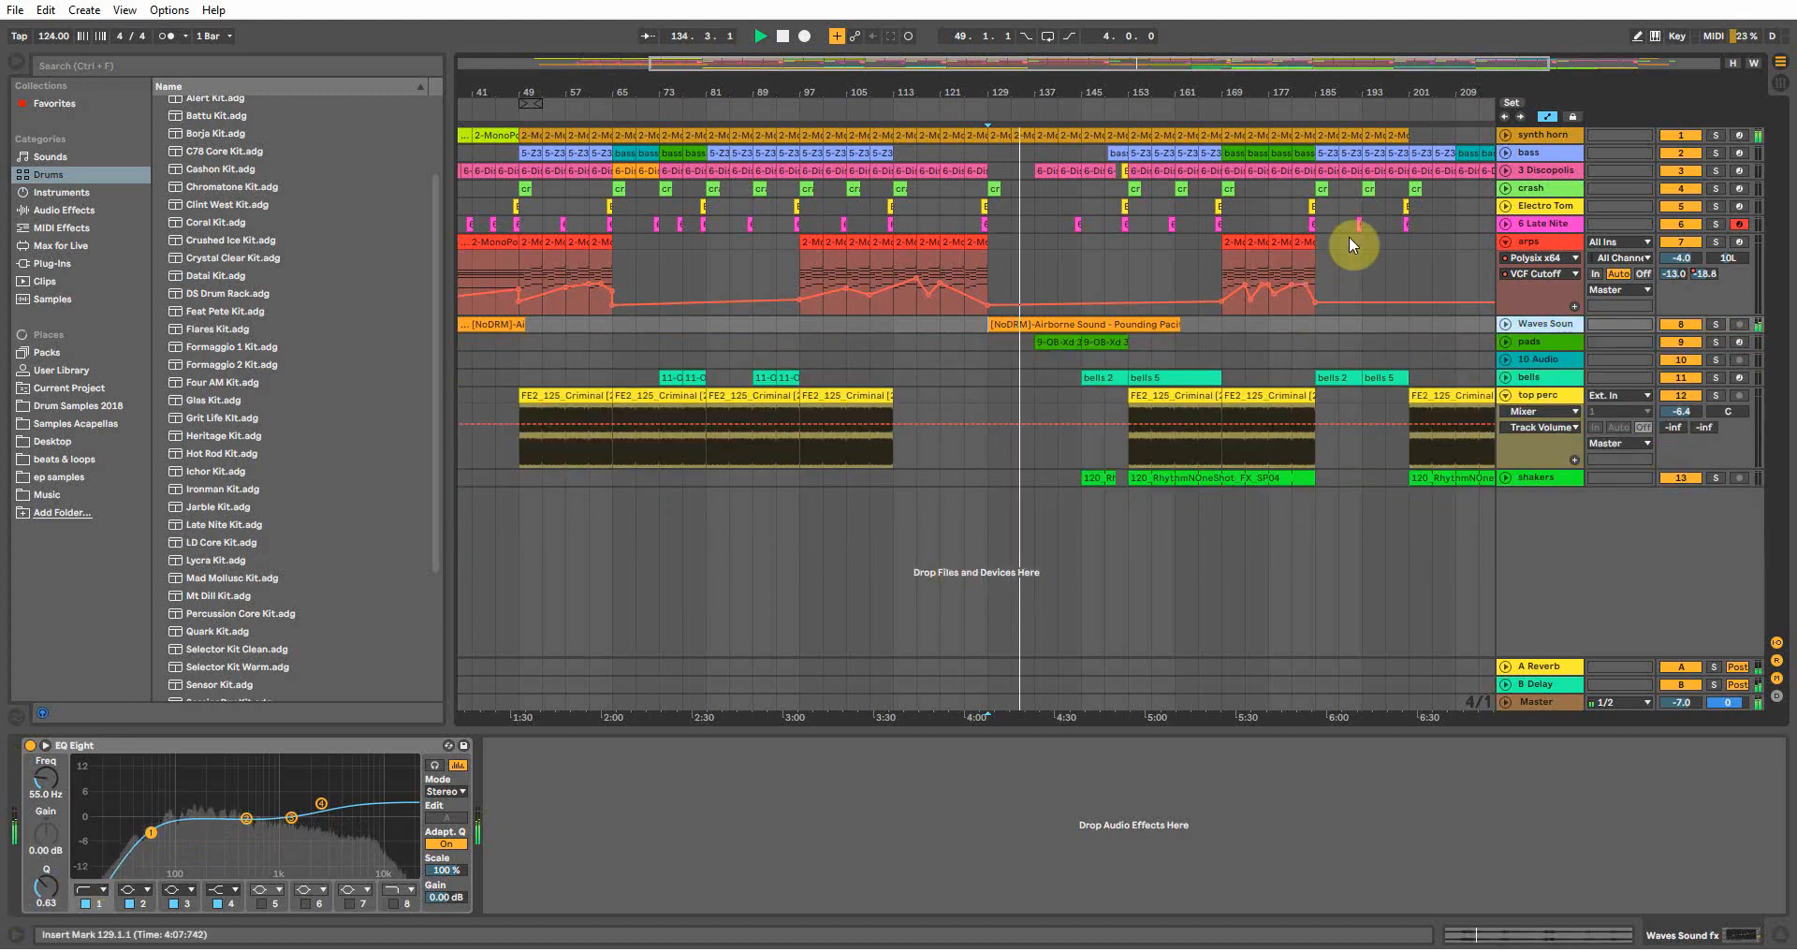
left_click(1782, 89)
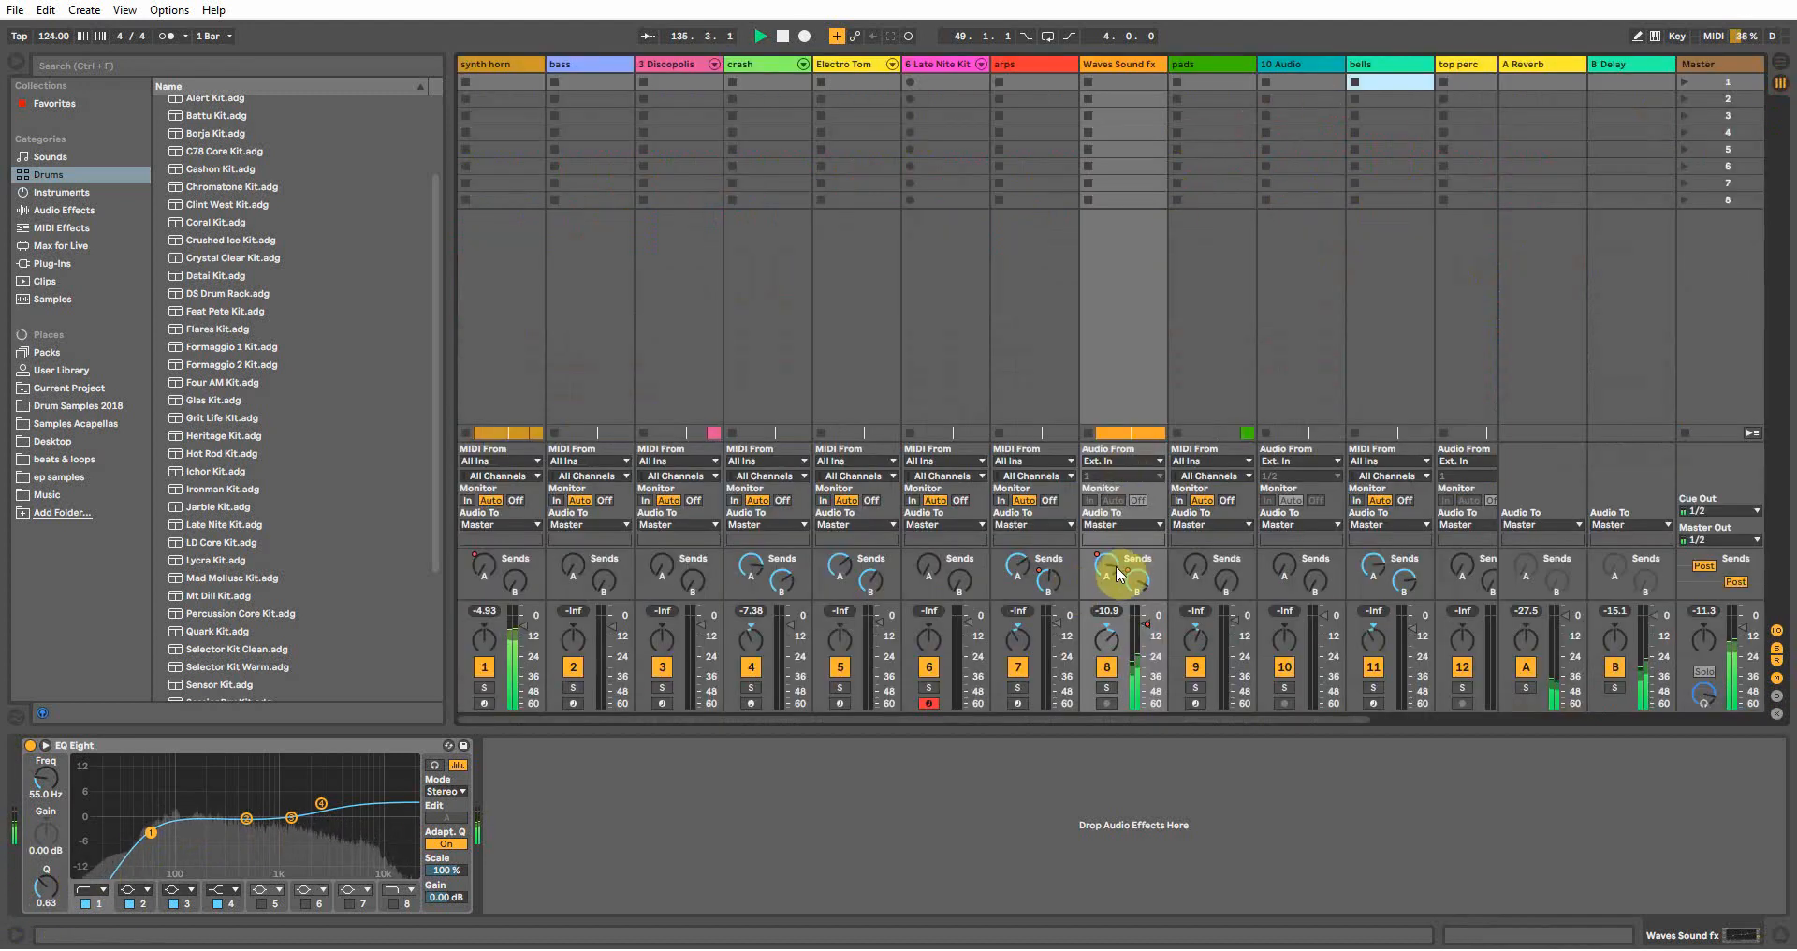
left_click(1781, 62)
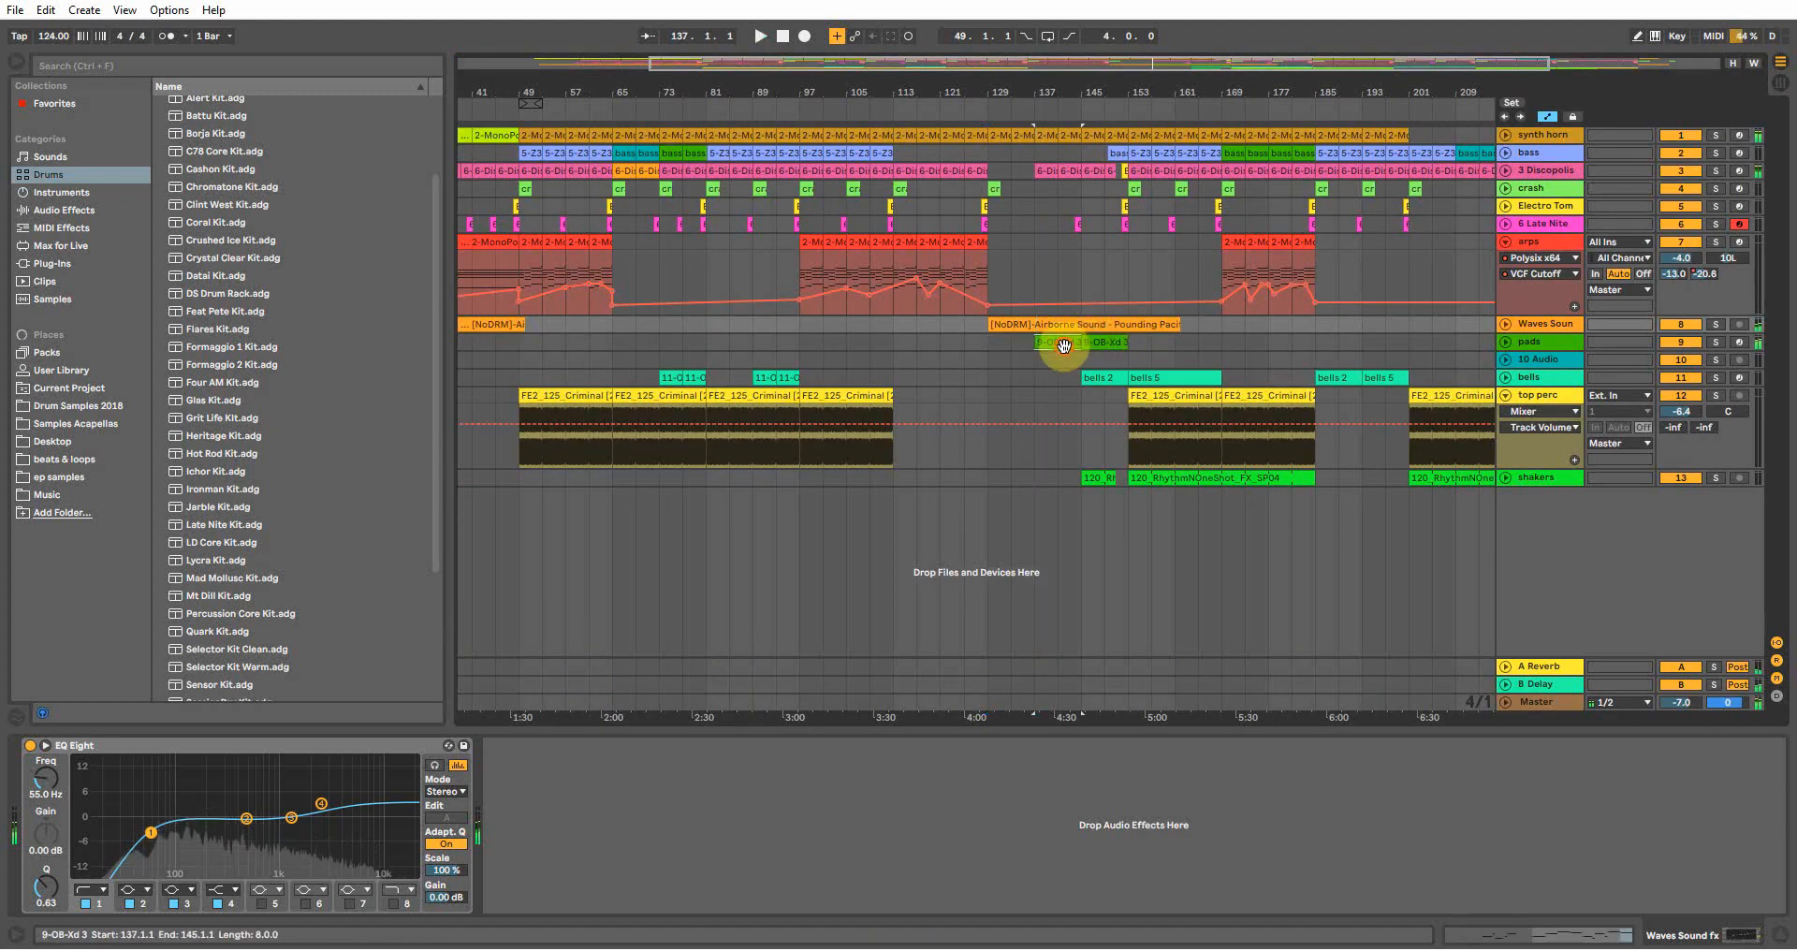
Select the pads clip at bar 137, solo and arm the pads track, and show its devices
left_click(1064, 340)
left_click(1716, 342)
left_click(1738, 343)
left_click(1555, 345)
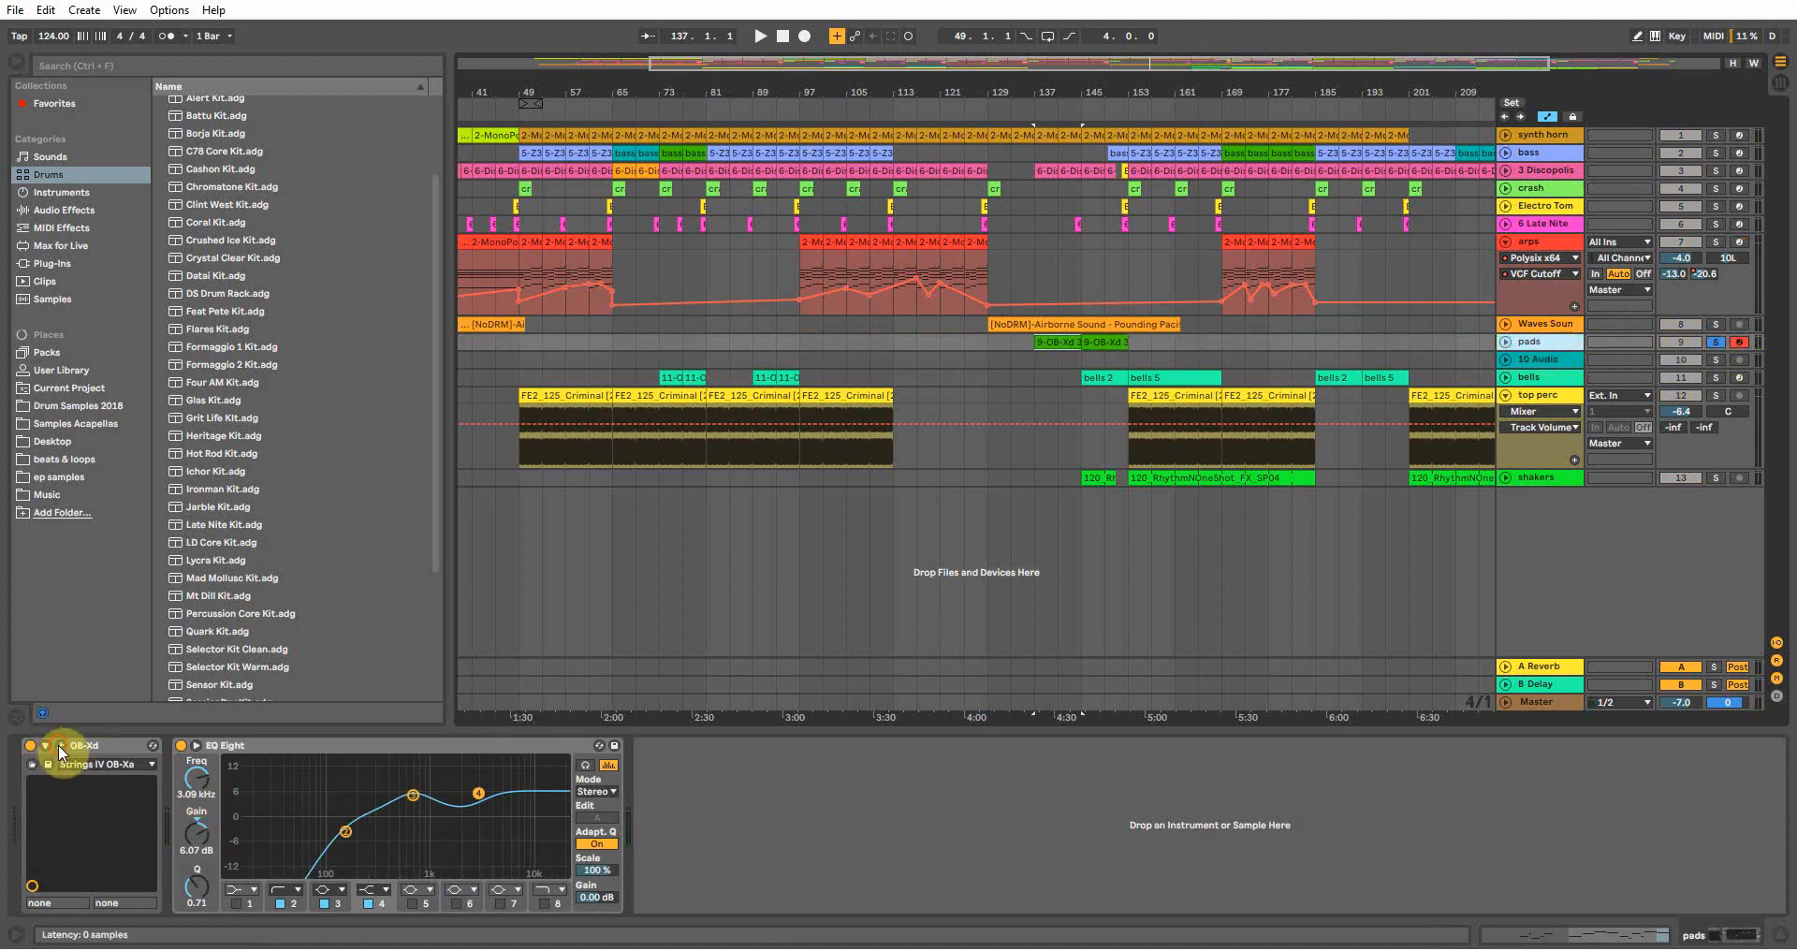
Examine the OB-Xd synth interface and the Strings IV OB-Xa preset on the pads track, and close the plug-in window
left_click(60, 747)
left_click_drag(444, 105, 664, 103)
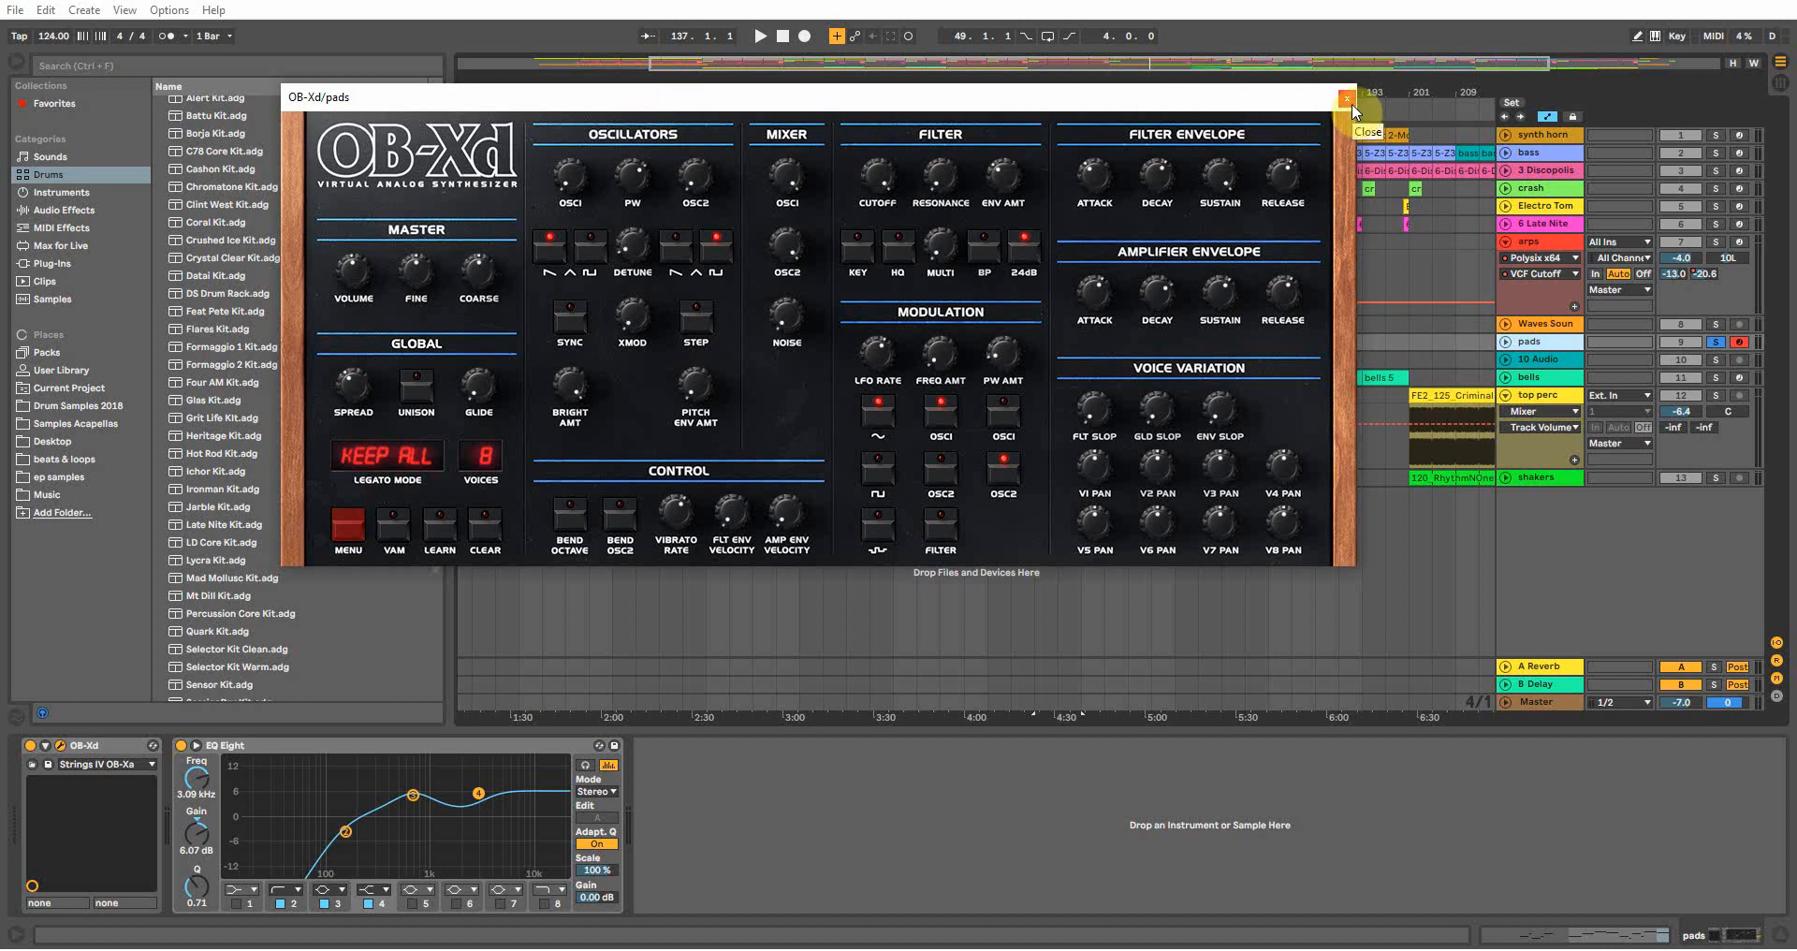
left_click(99, 762)
left_click(99, 762)
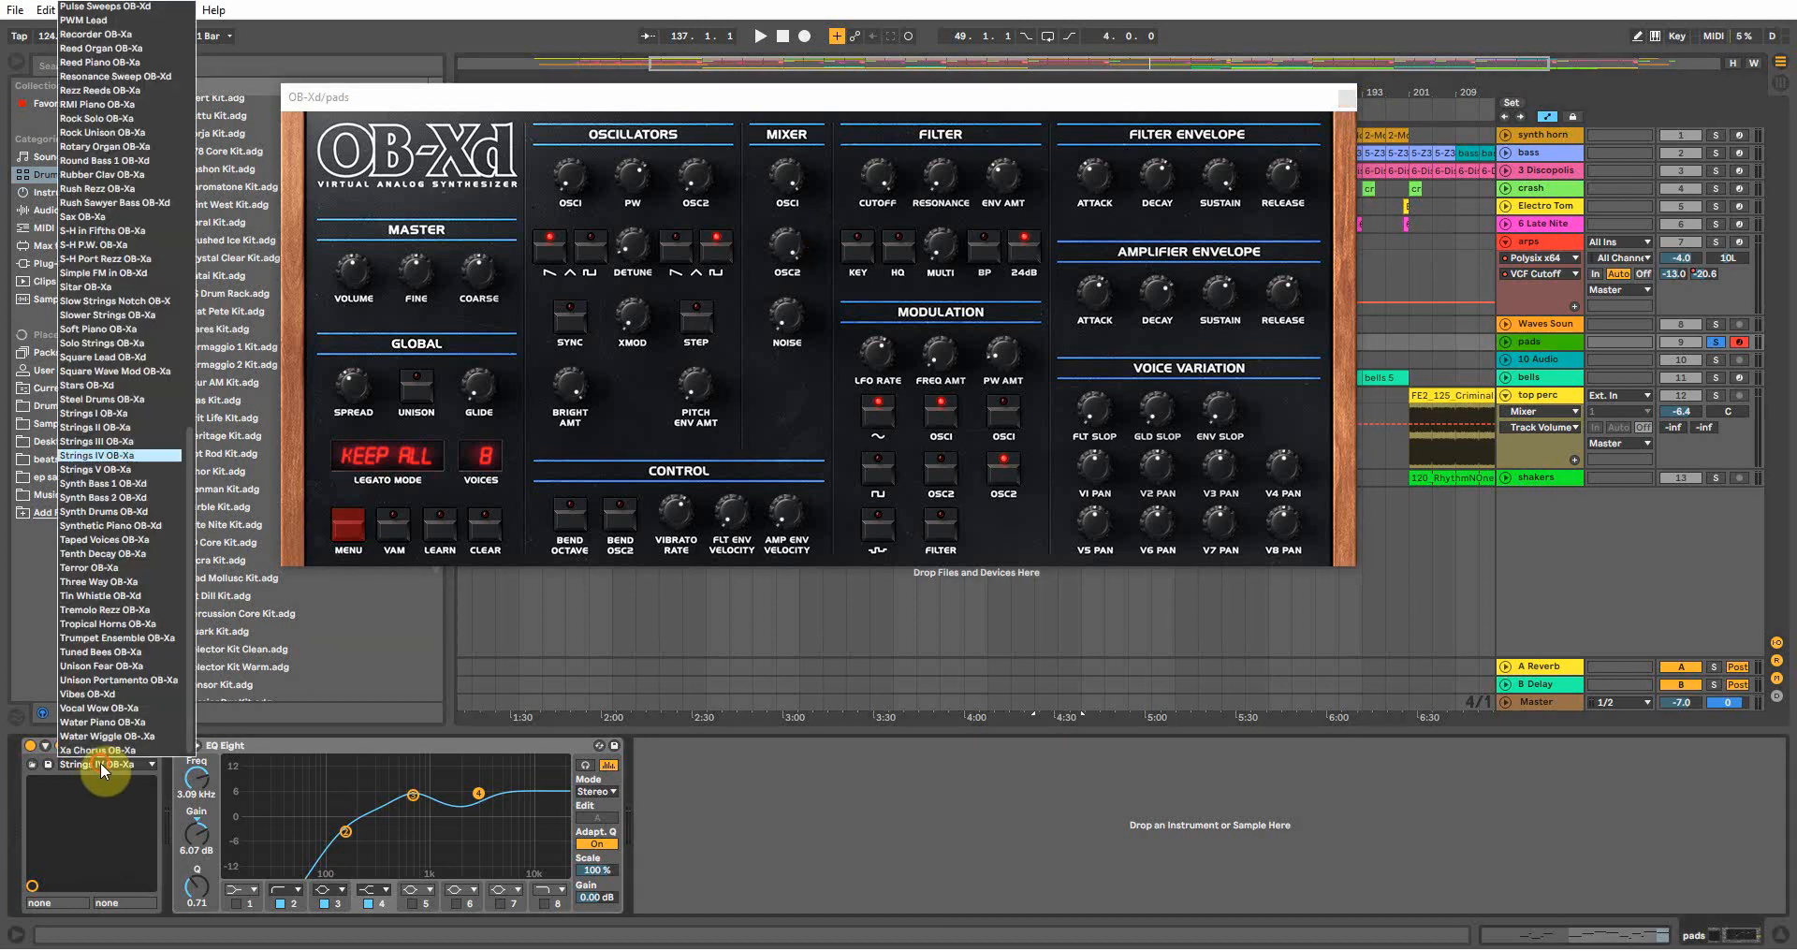
left_click(1346, 98)
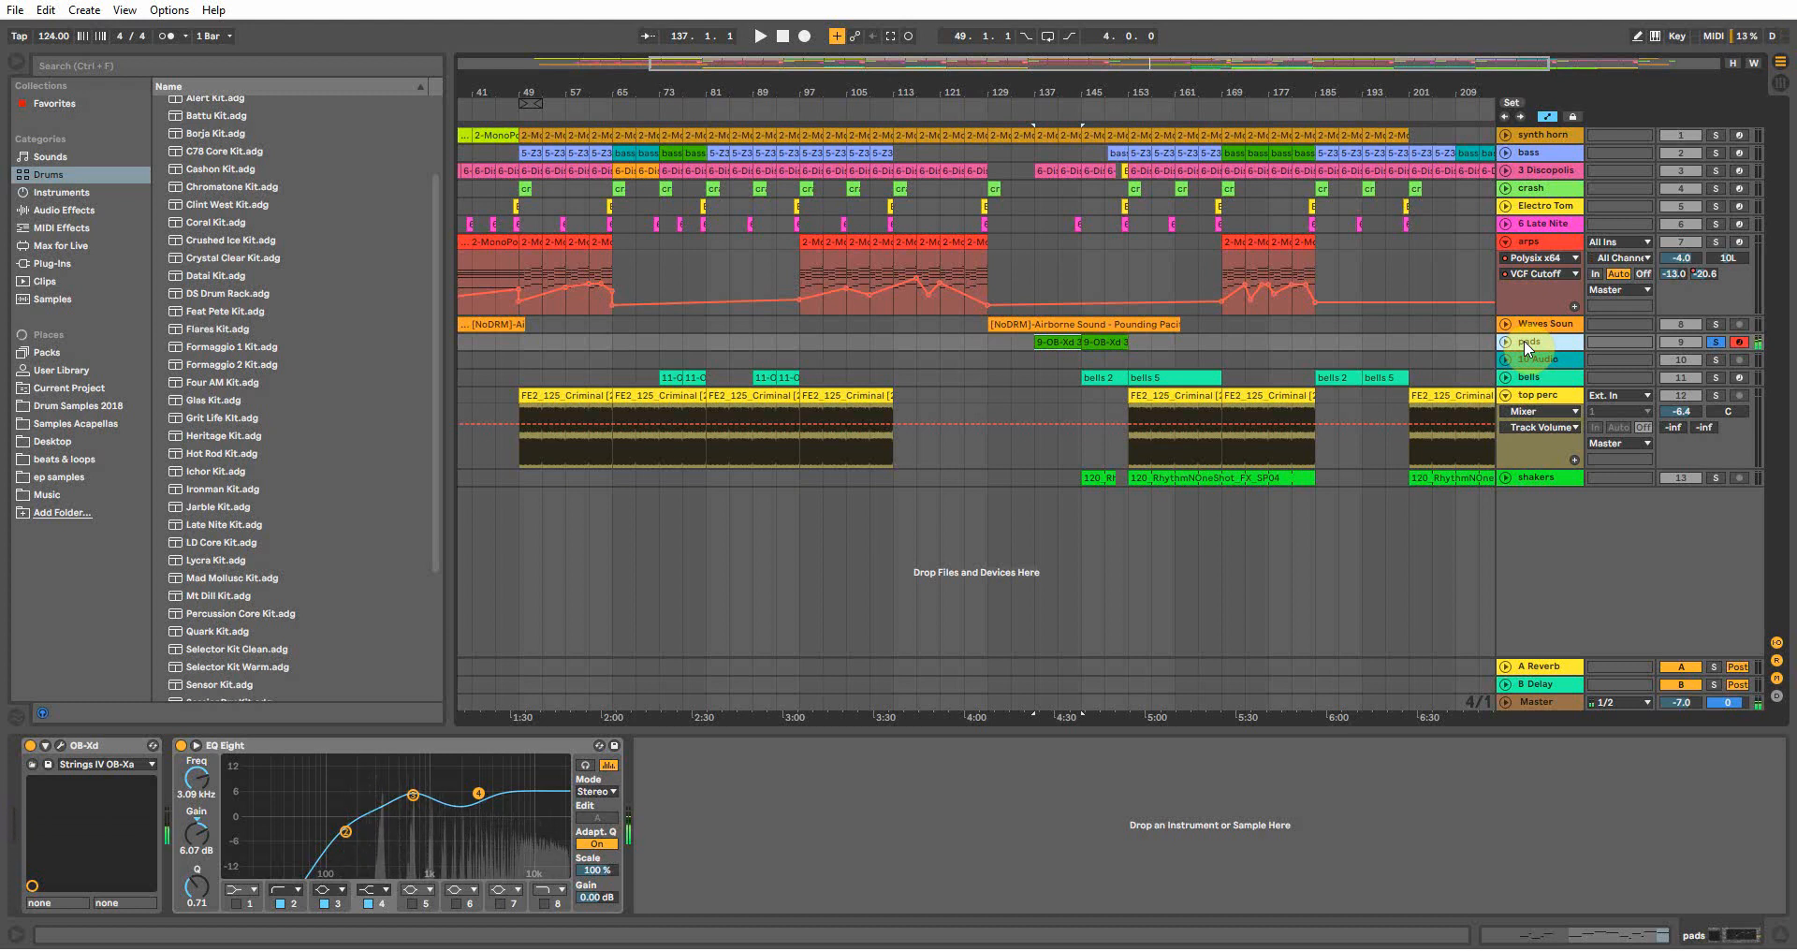
Play the soloed pads from bar 137, examine the notes in their MIDI clip and unfold the track
double_click(1058, 342)
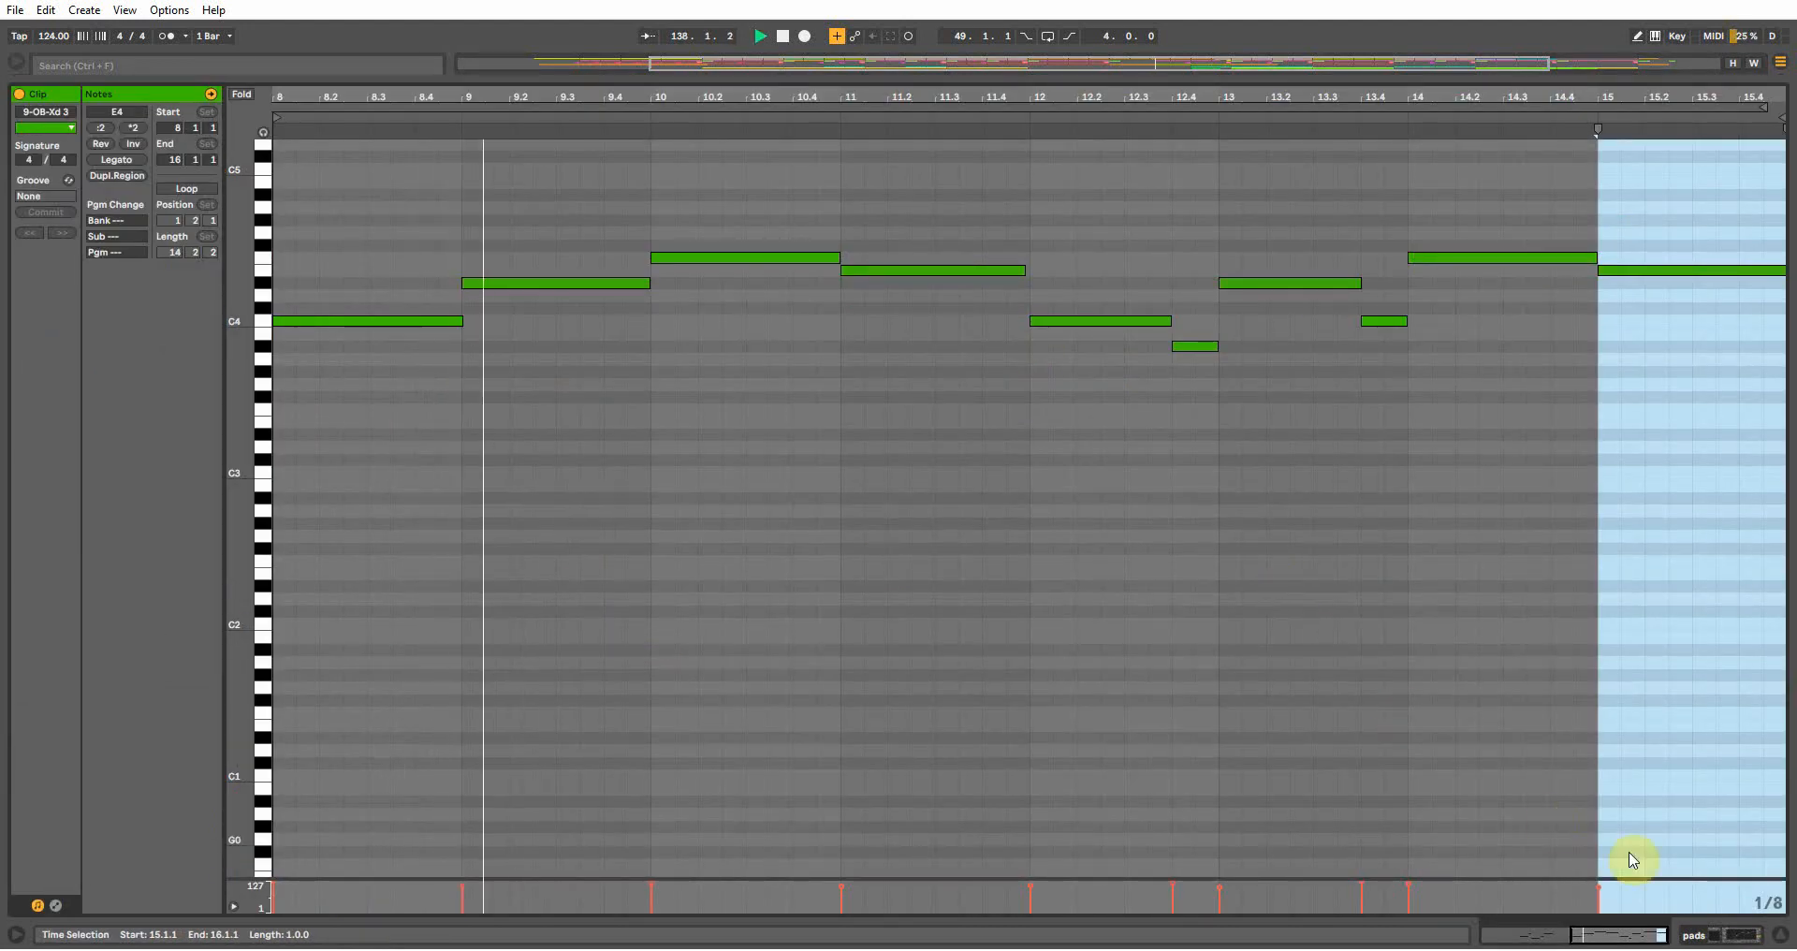
key("Tab")
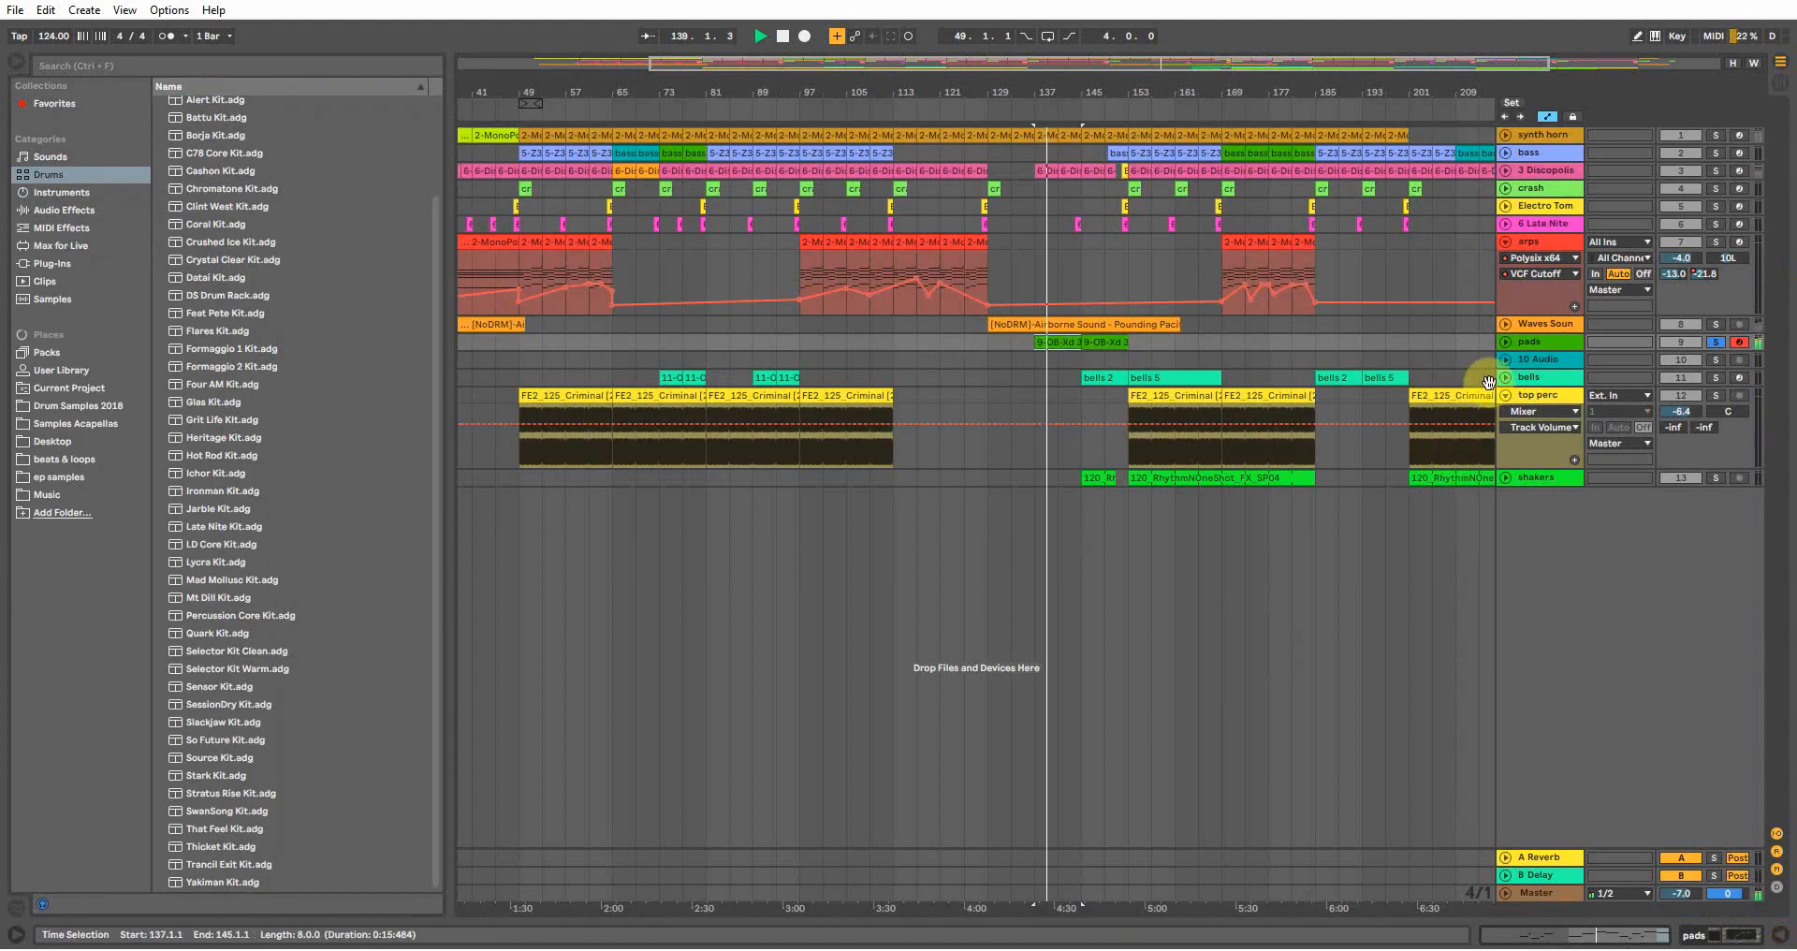
left_click(1507, 342)
Solo the synth horn together with the pads, release the solos, stop playback and fold the pads track
left_click(1716, 133)
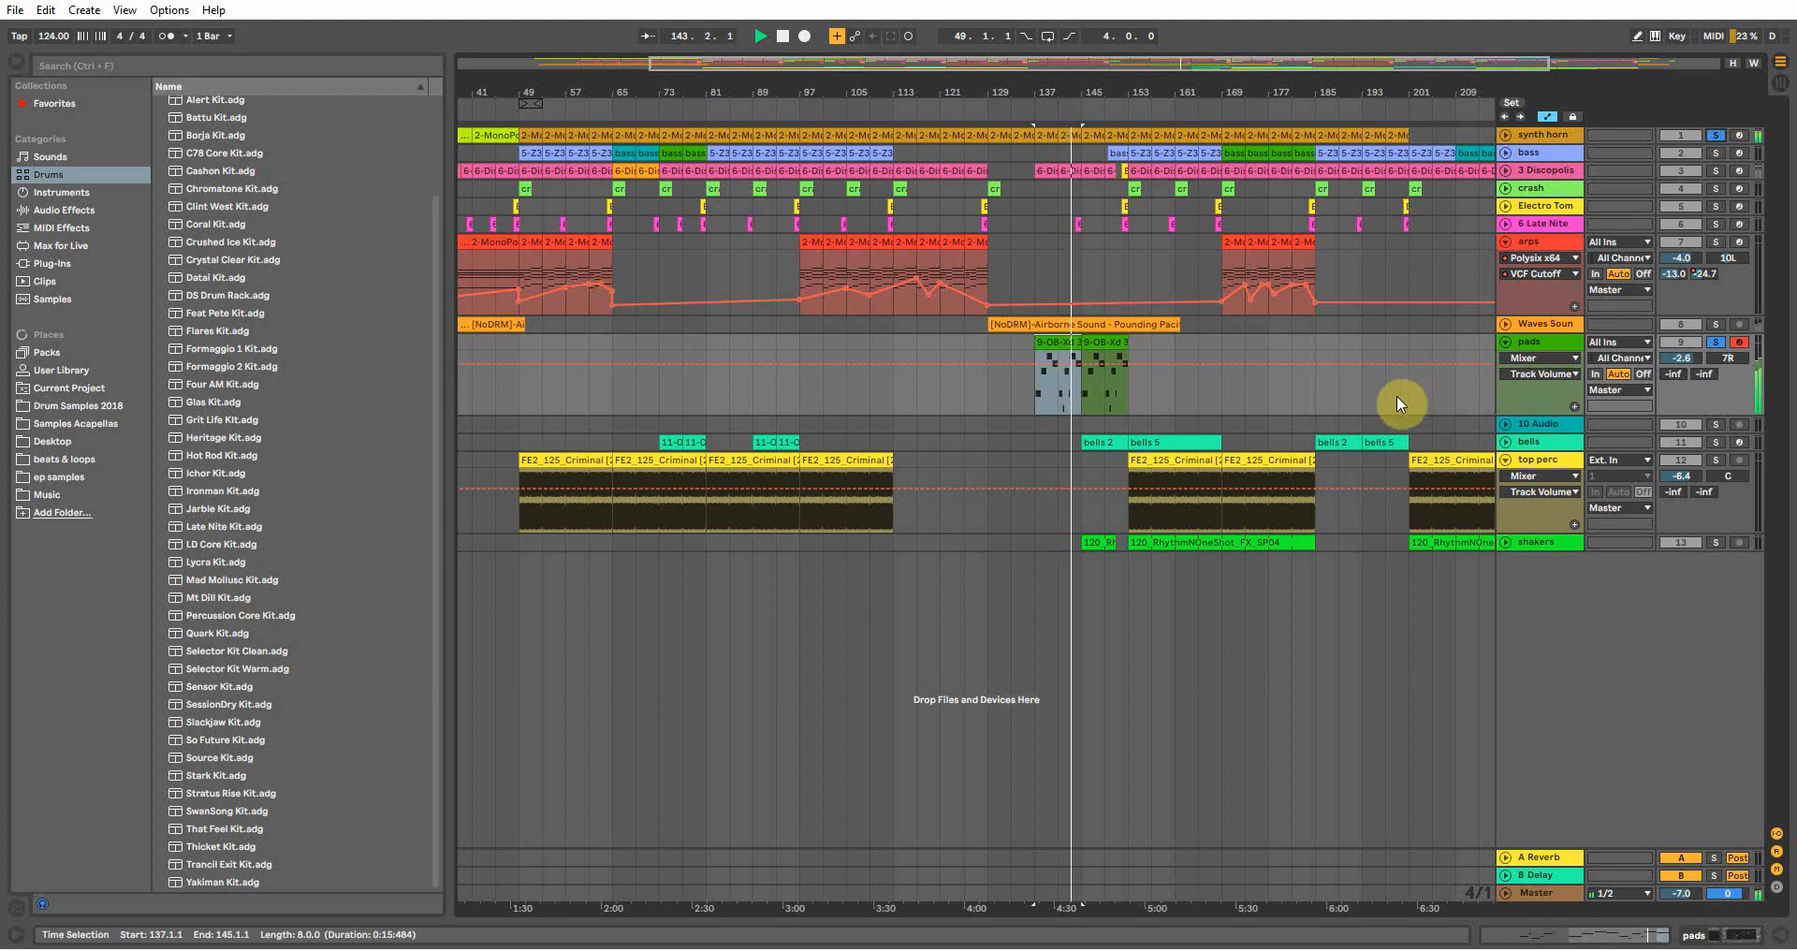
left_click(1719, 343)
key("space")
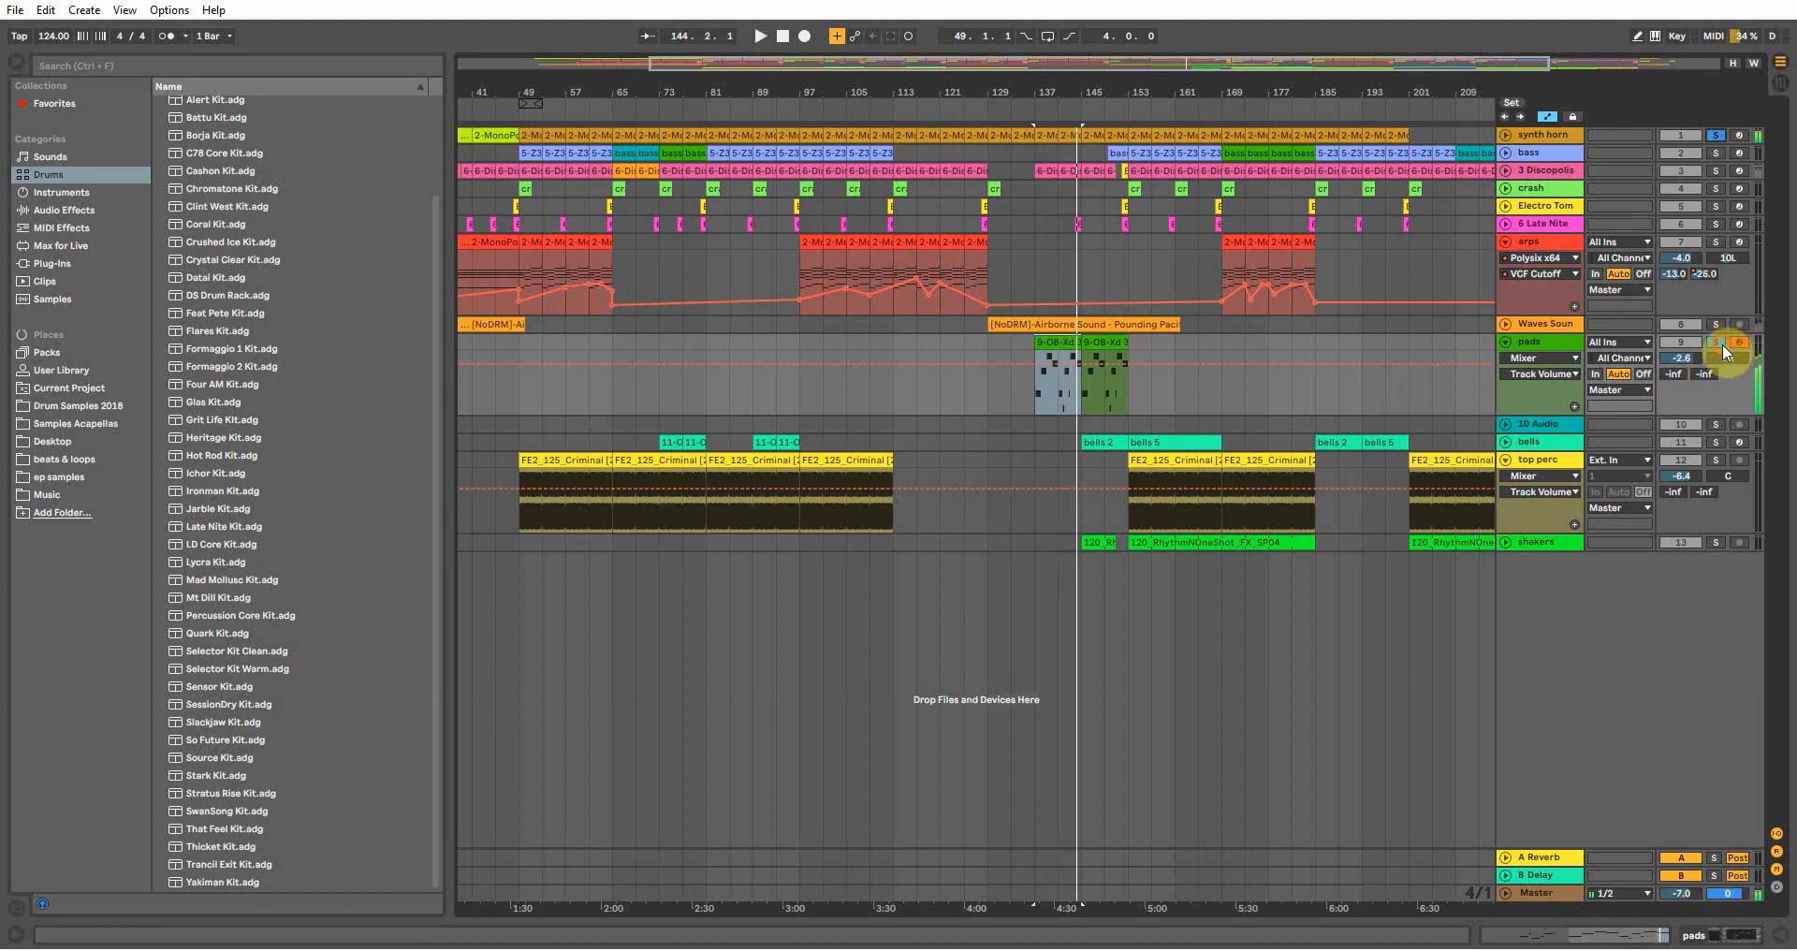
left_click(1506, 341)
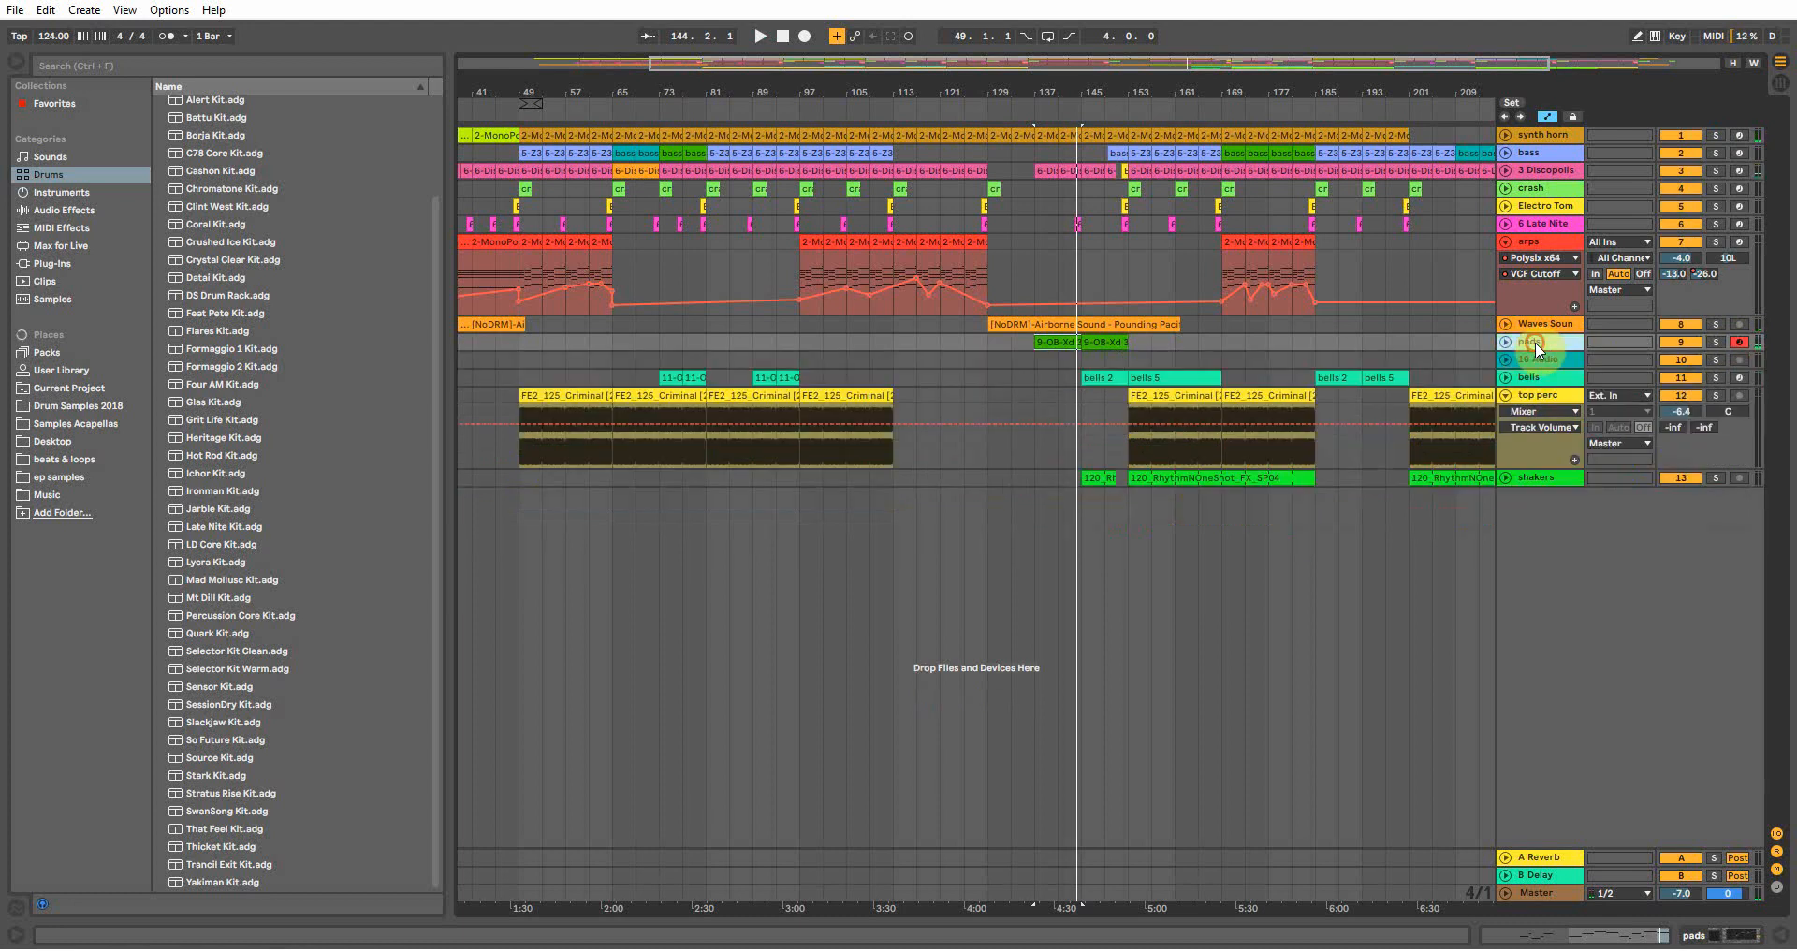
Show the bells track's devices and examine the Bells OB-Xa preset in its OB-Xd synth
left_click(1528, 363)
left_click(1530, 375)
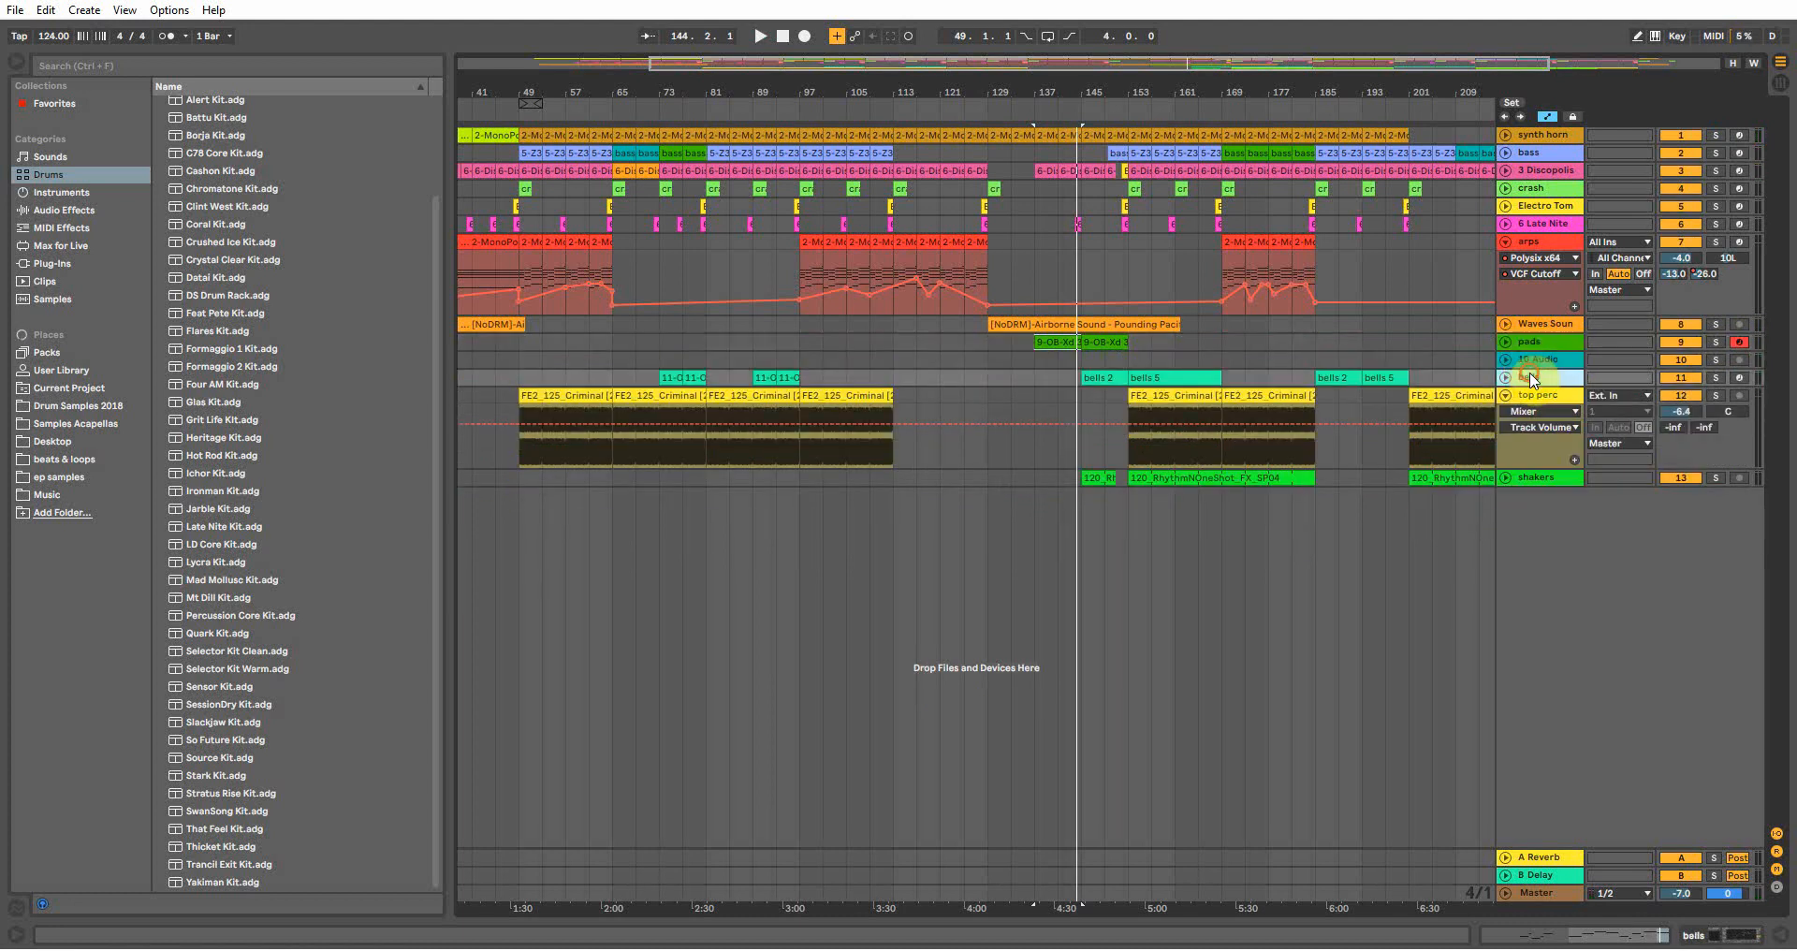
left_click(1645, 940)
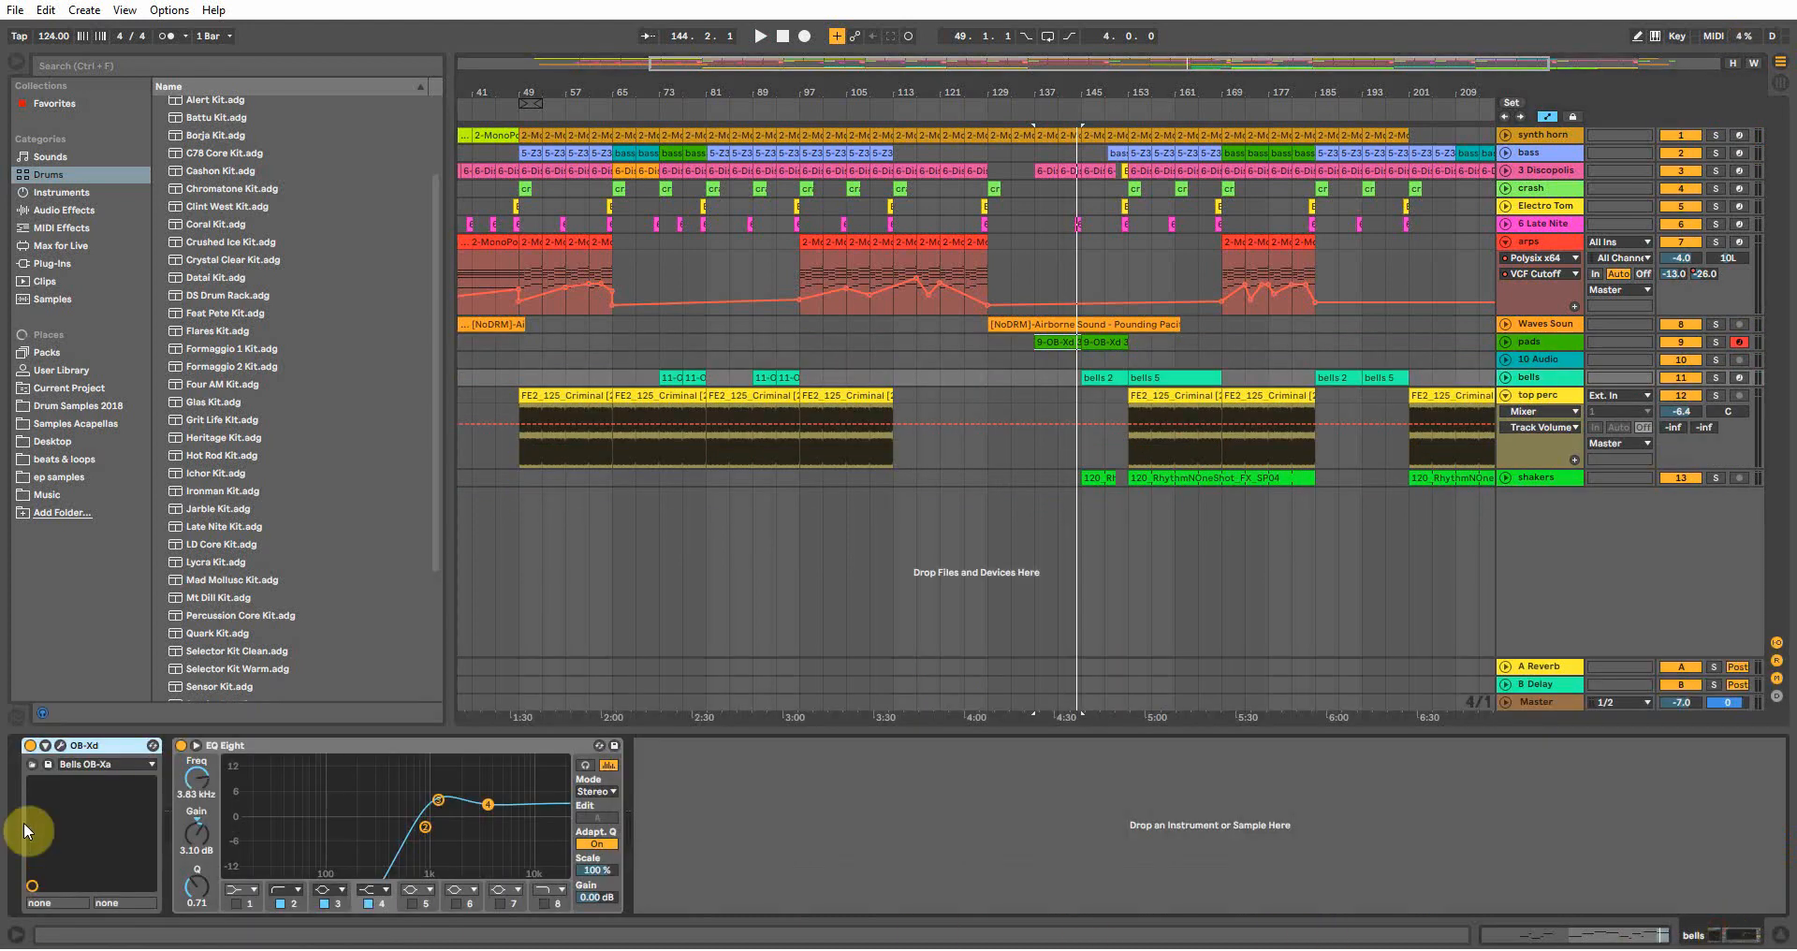
left_click(79, 763)
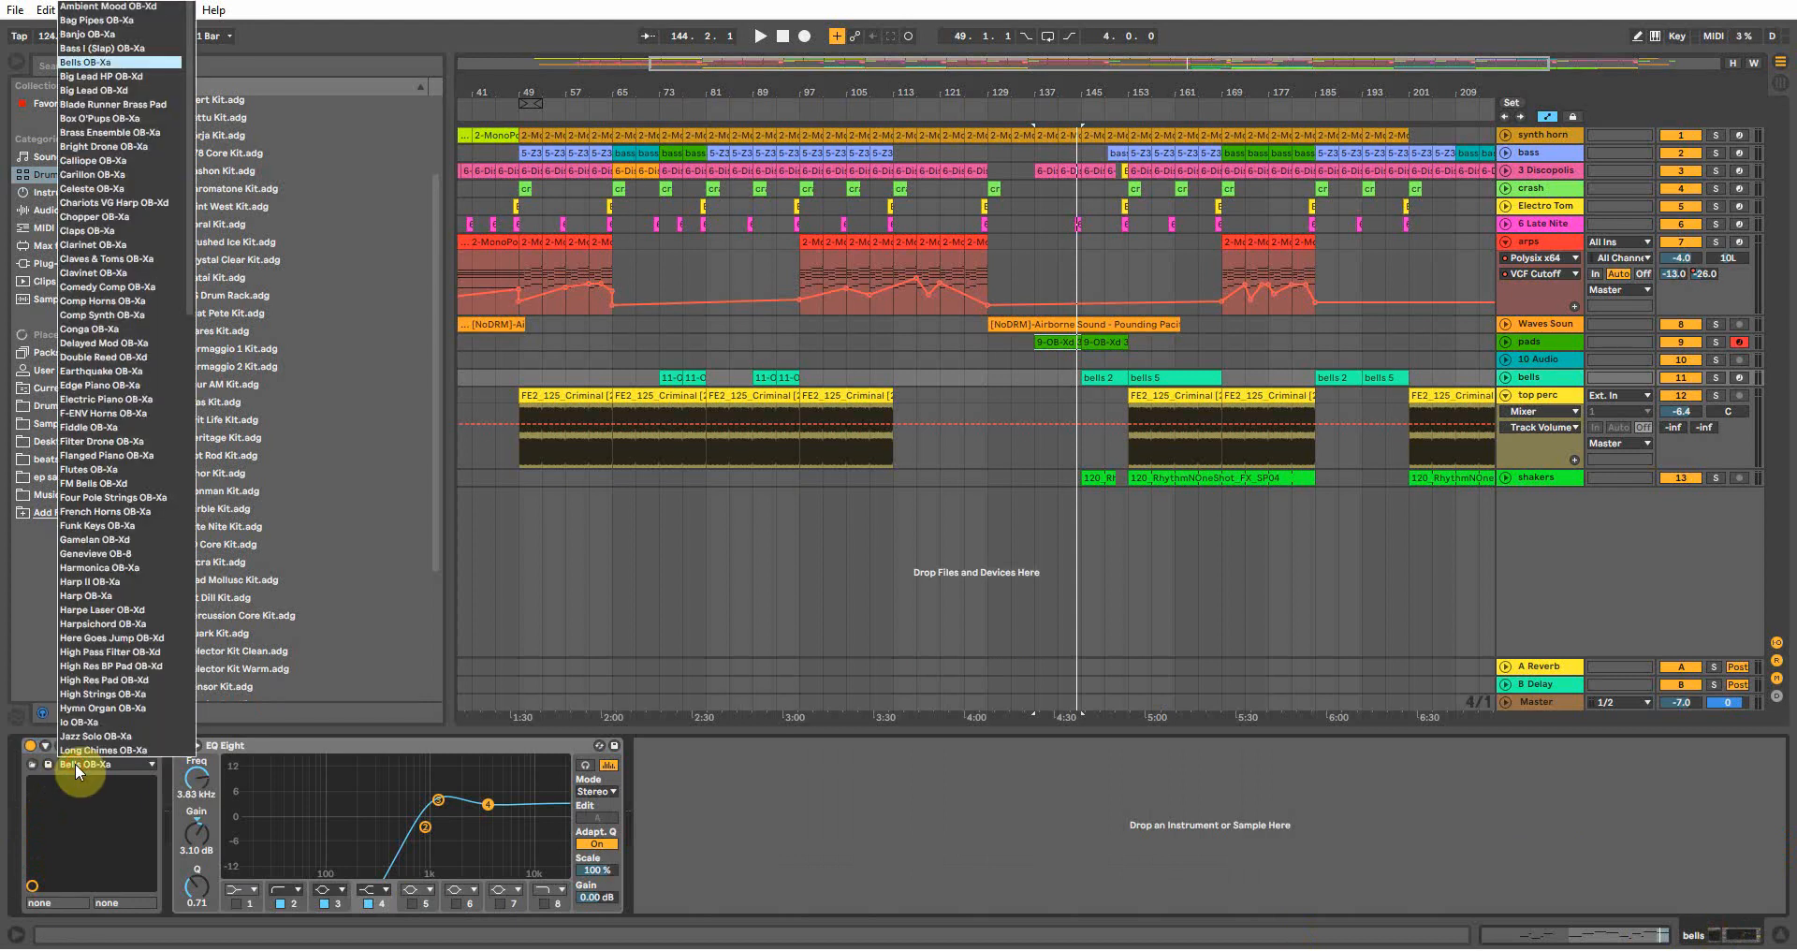
left_click(75, 762)
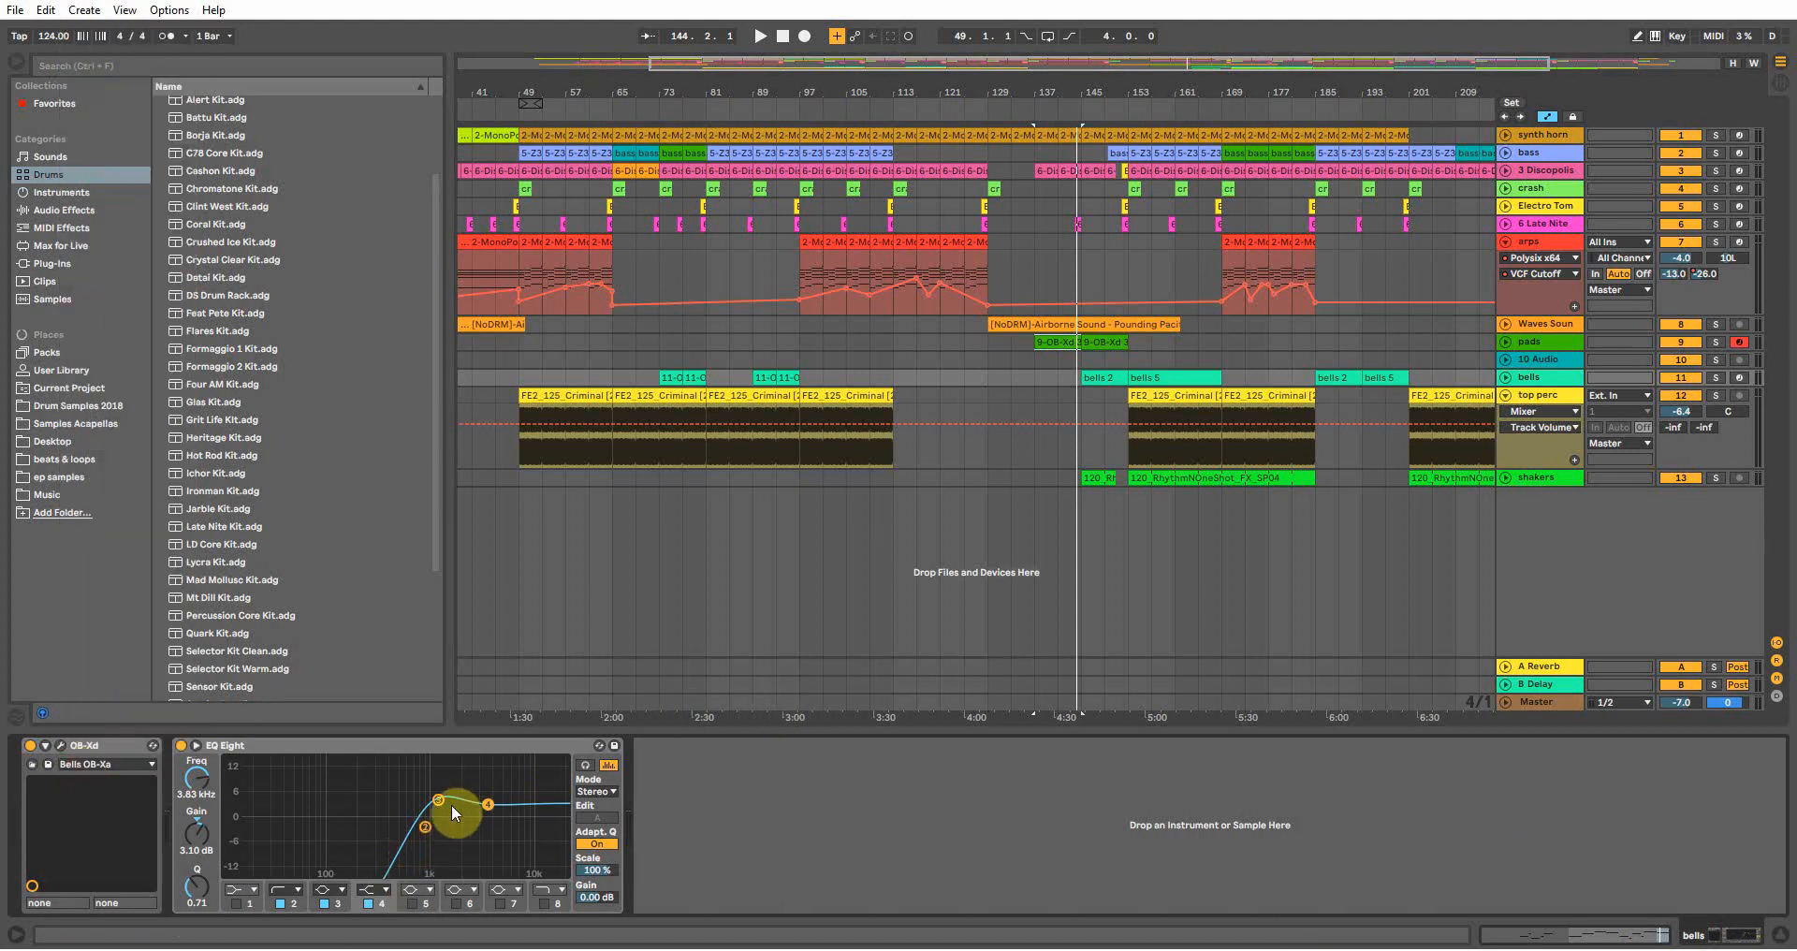
Arm the bells track to try its sound live, unfold the track and examine its clips along the song
left_click(1740, 378)
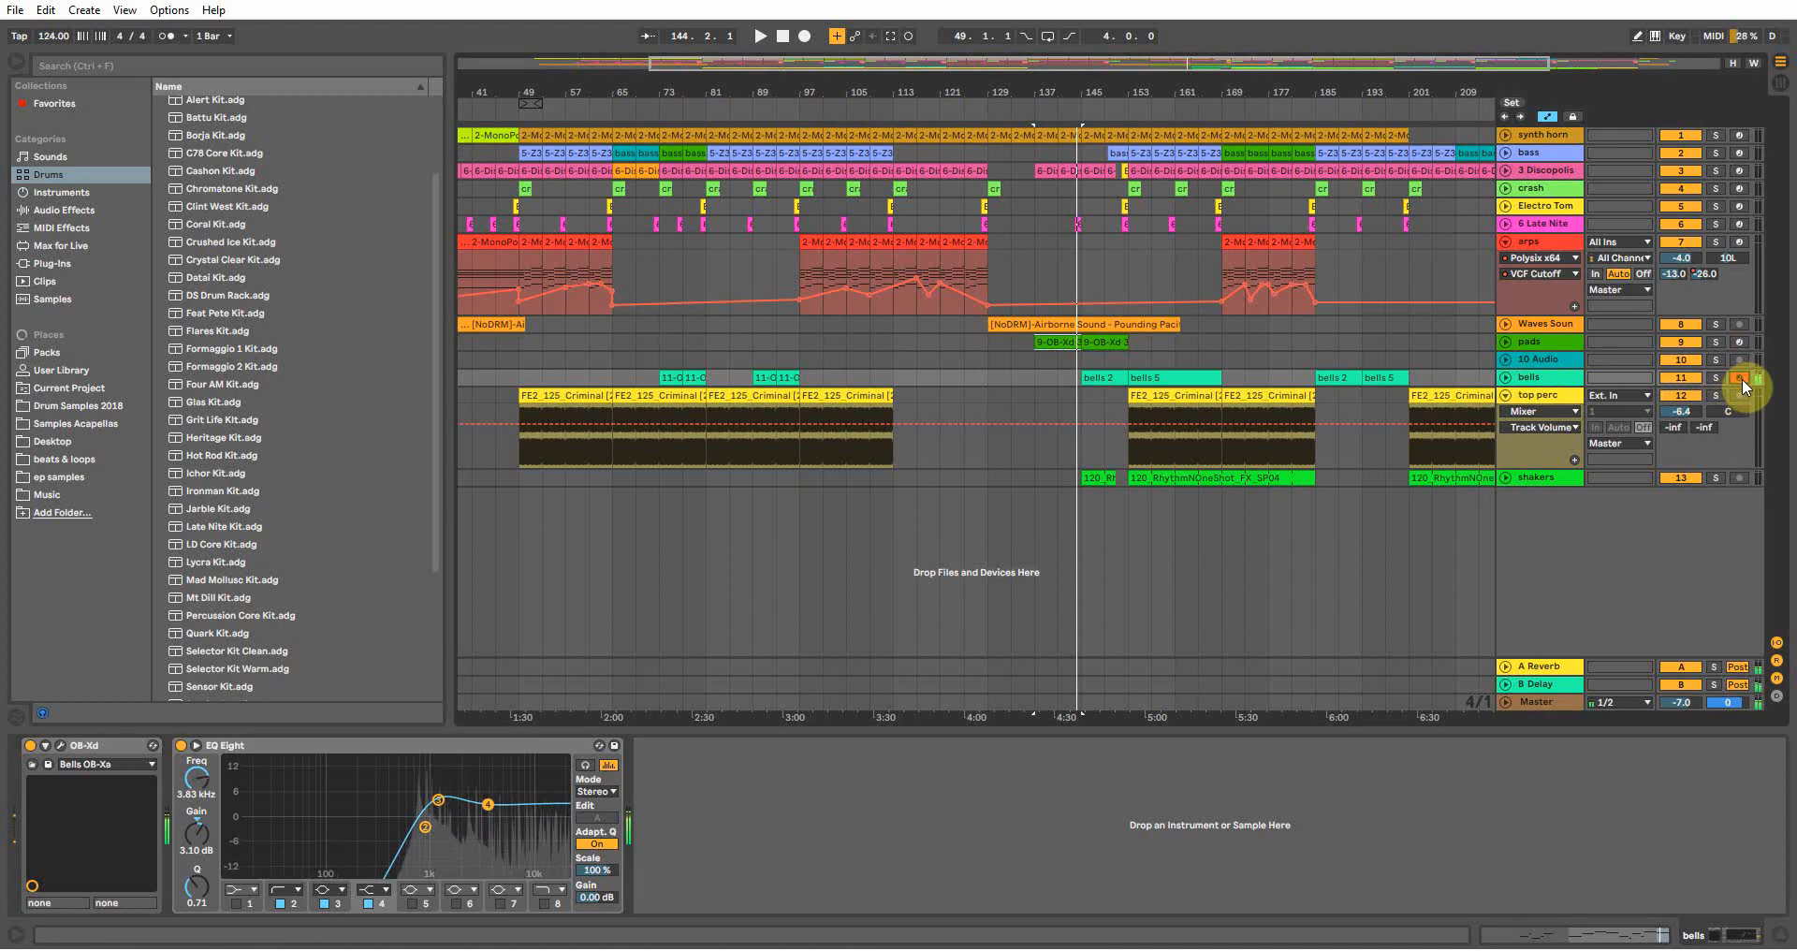
left_click(1740, 378)
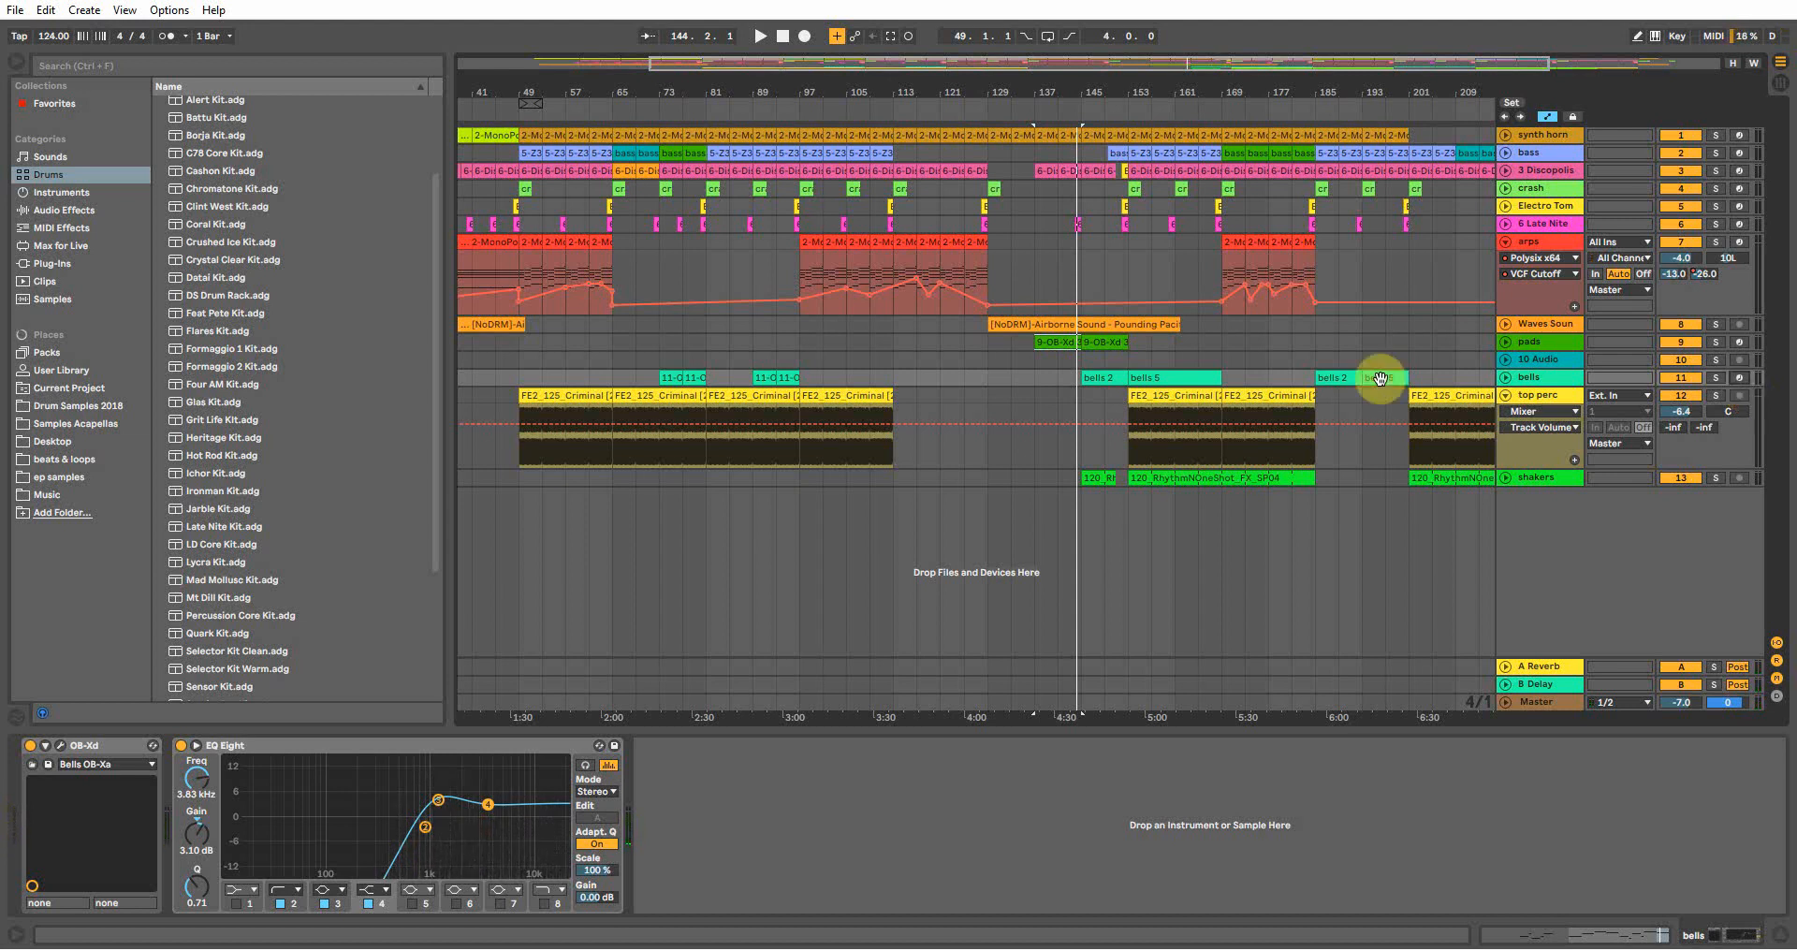
left_click(1113, 386)
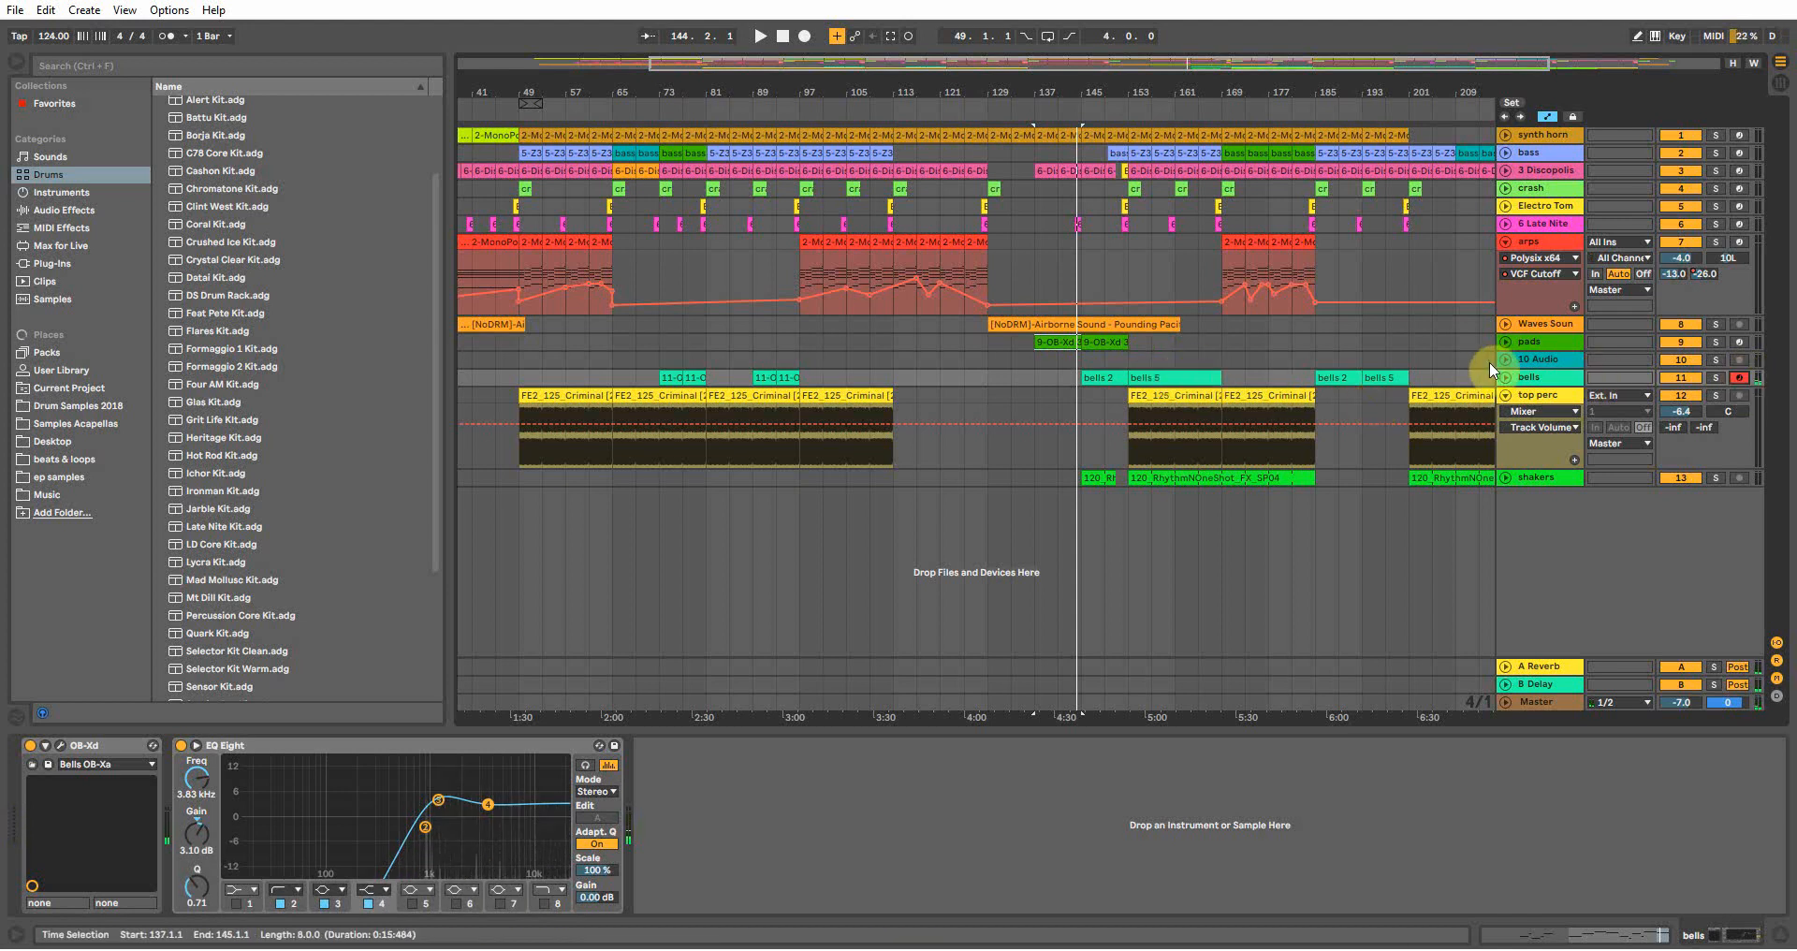
left_click(1505, 377)
left_click_drag(1432, 384, 494, 379)
Play the soloed bells from bar 145 together with the synth horn, and bypass the EQ Eight on the bells for comparison
left_click(1083, 381)
left_click(1717, 378)
key("space")
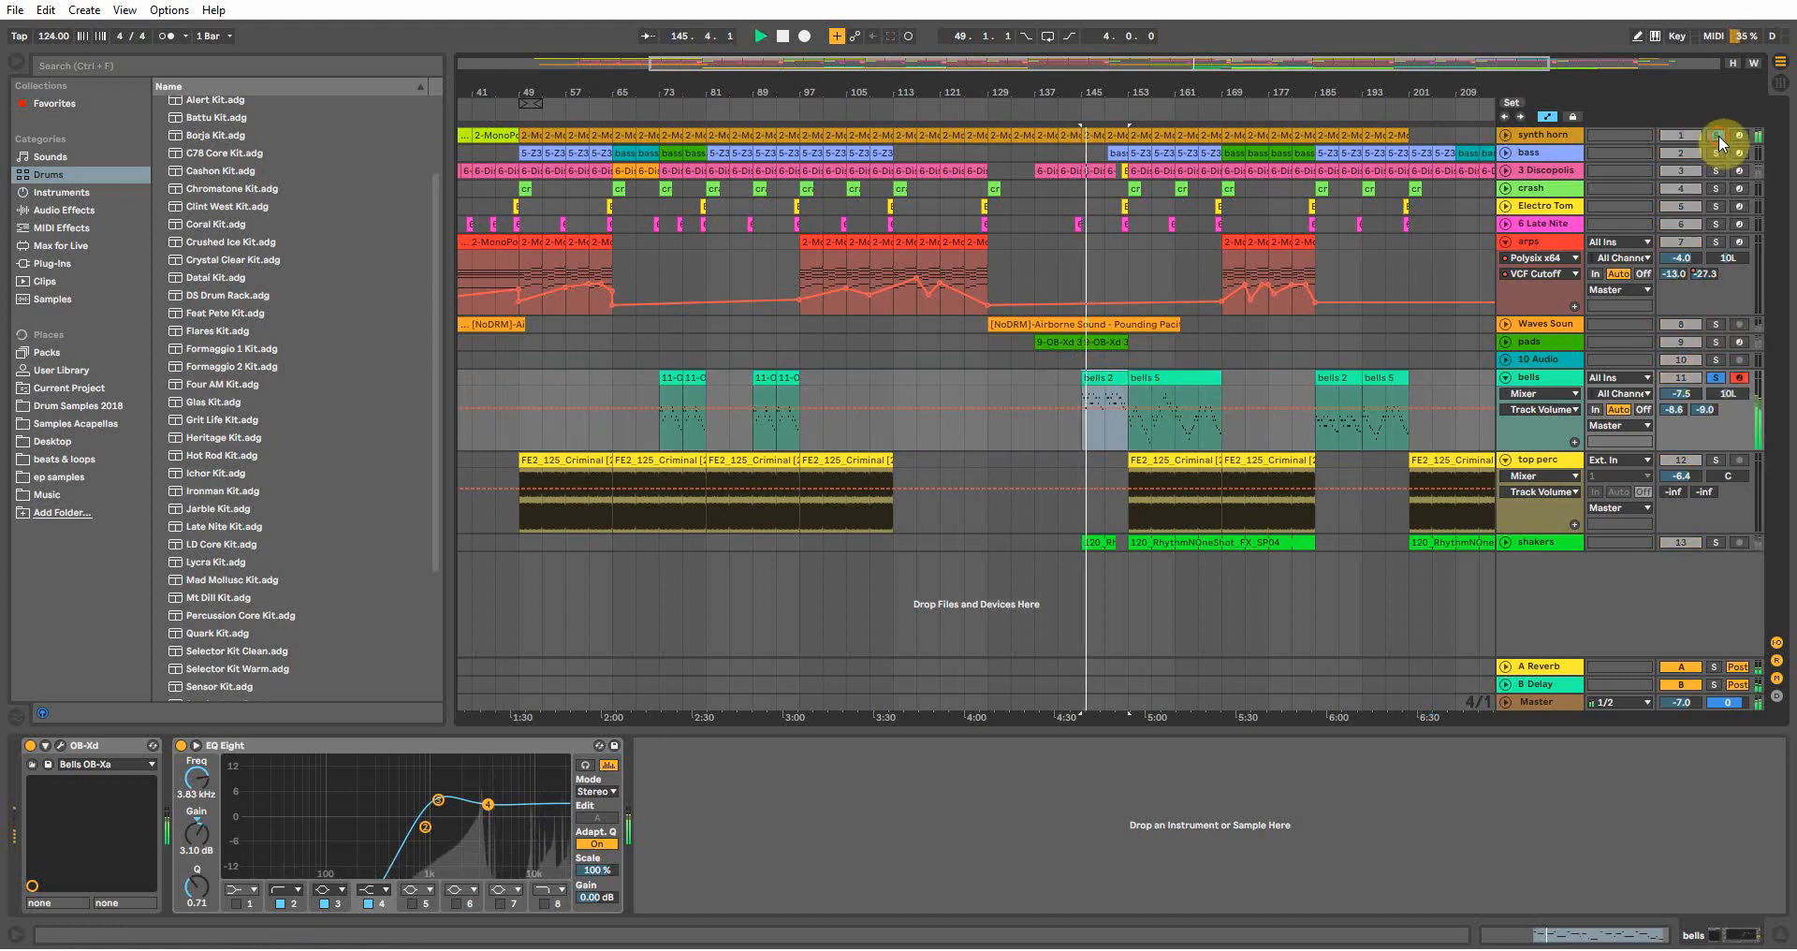
left_click(1718, 135)
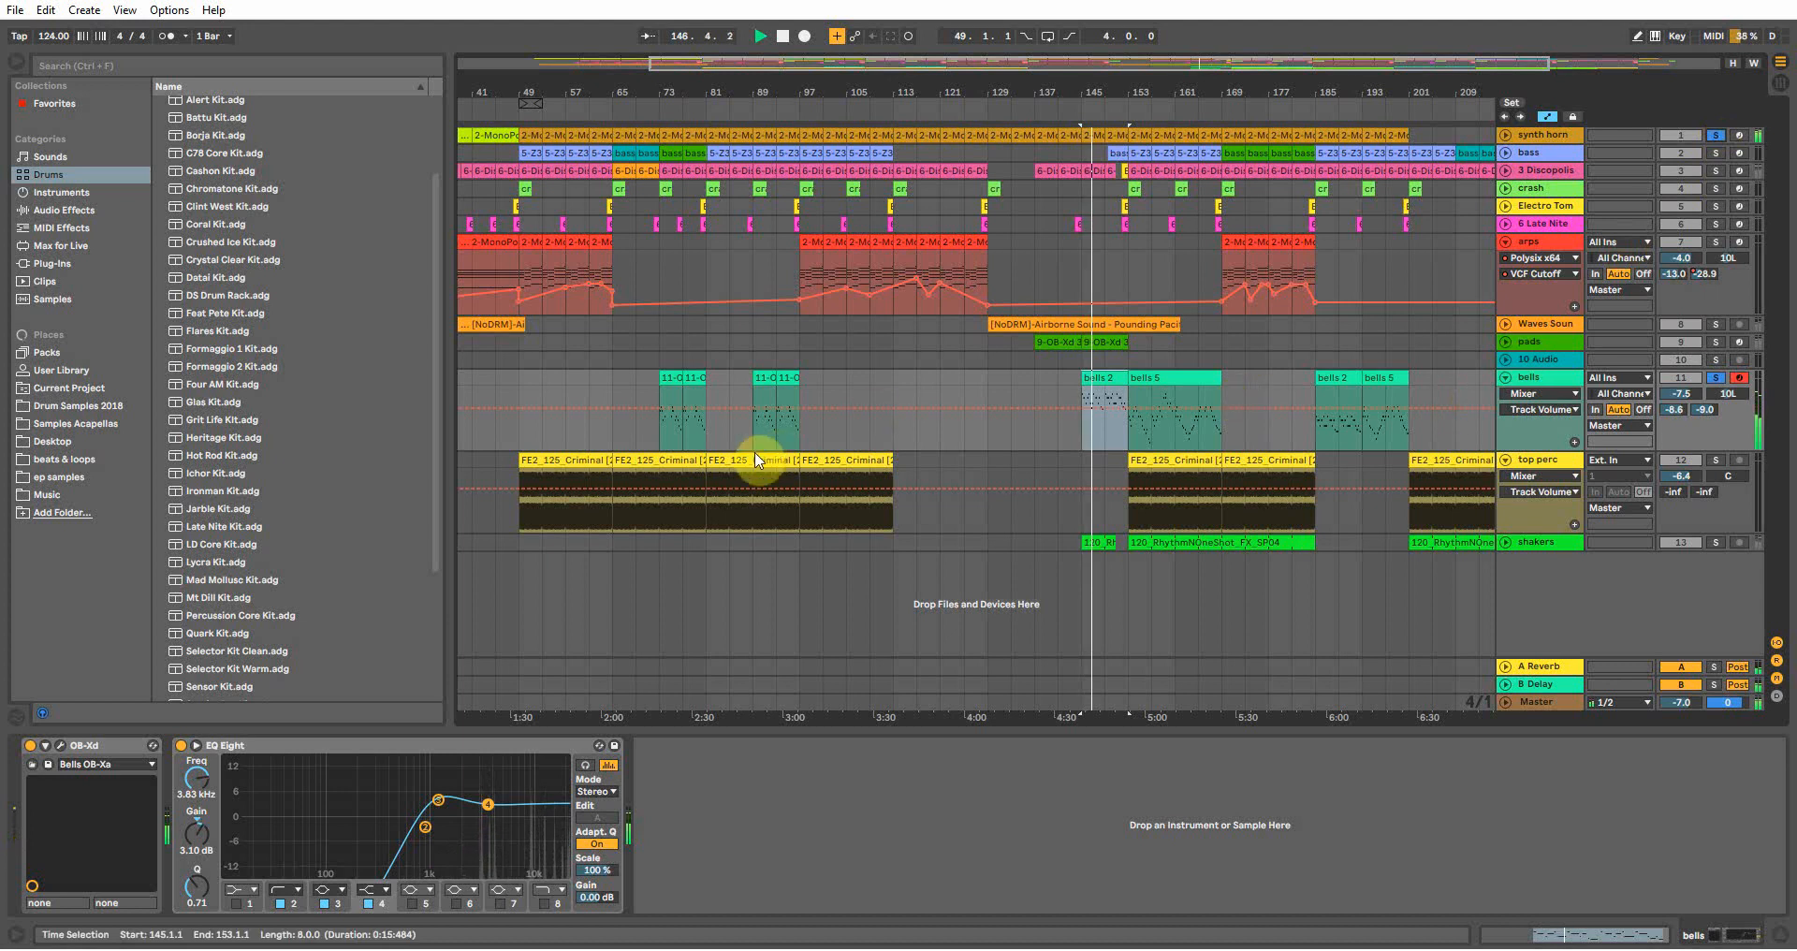
left_click(182, 745)
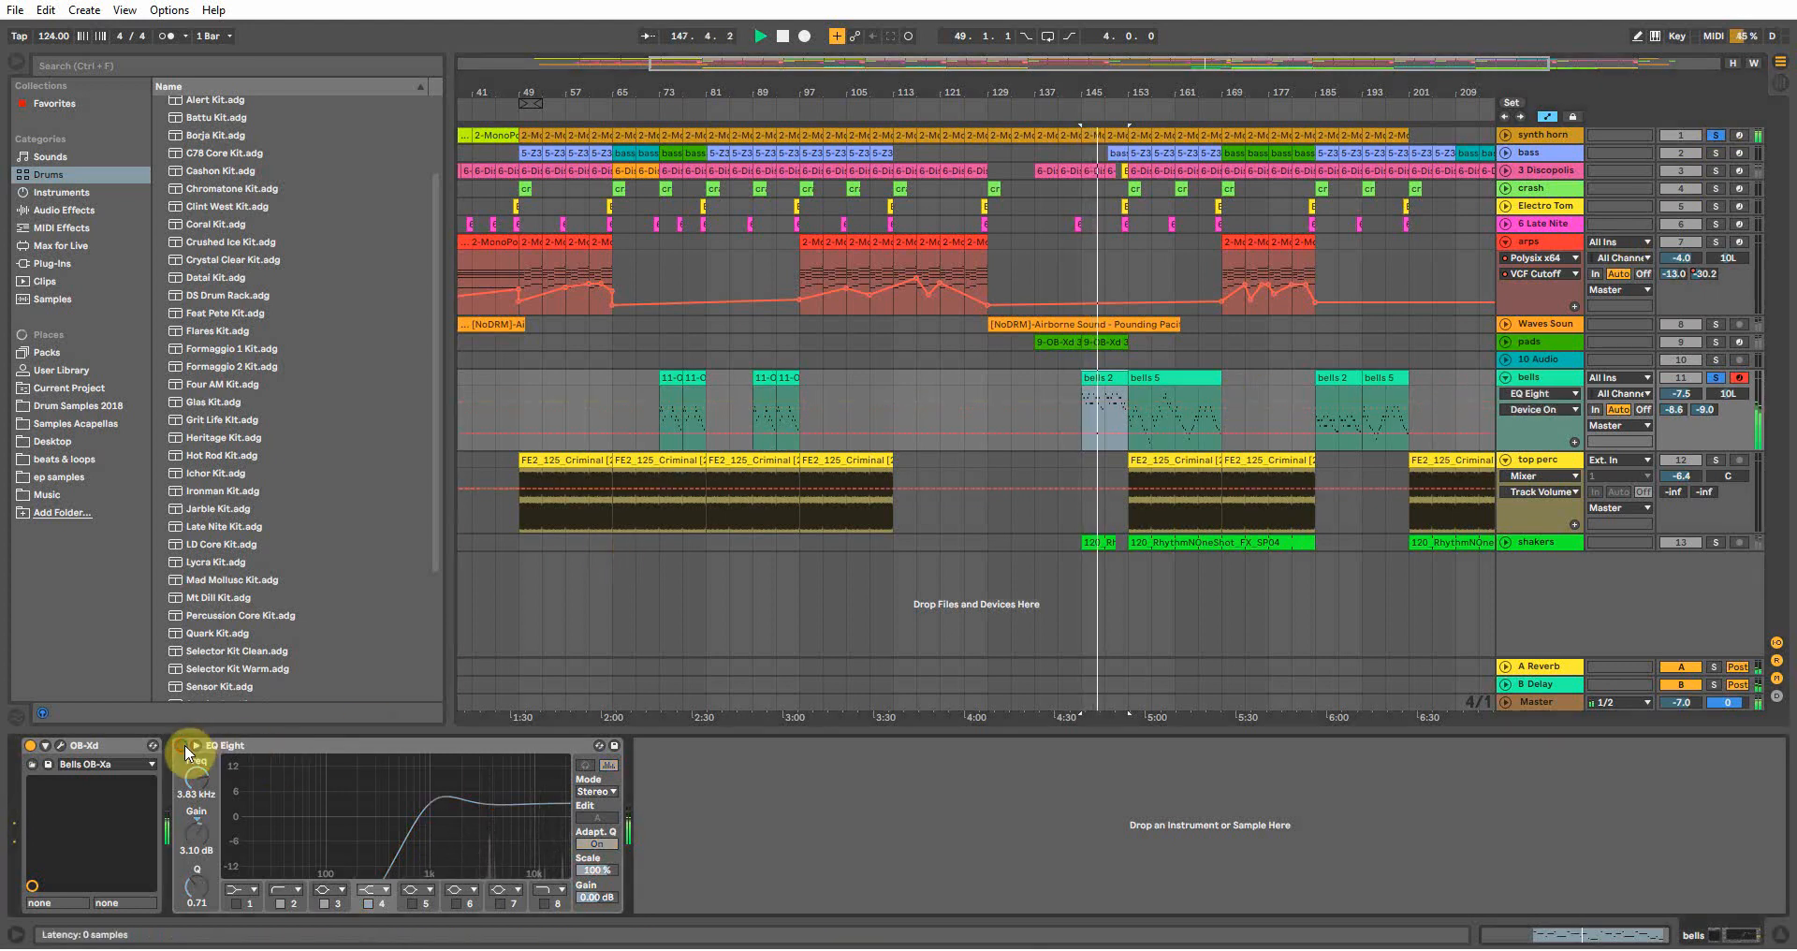
Add the bass to the solos, examine the notes in its bass 5 clip and shrink the note editor
left_click(1715, 152)
double_click(1123, 150)
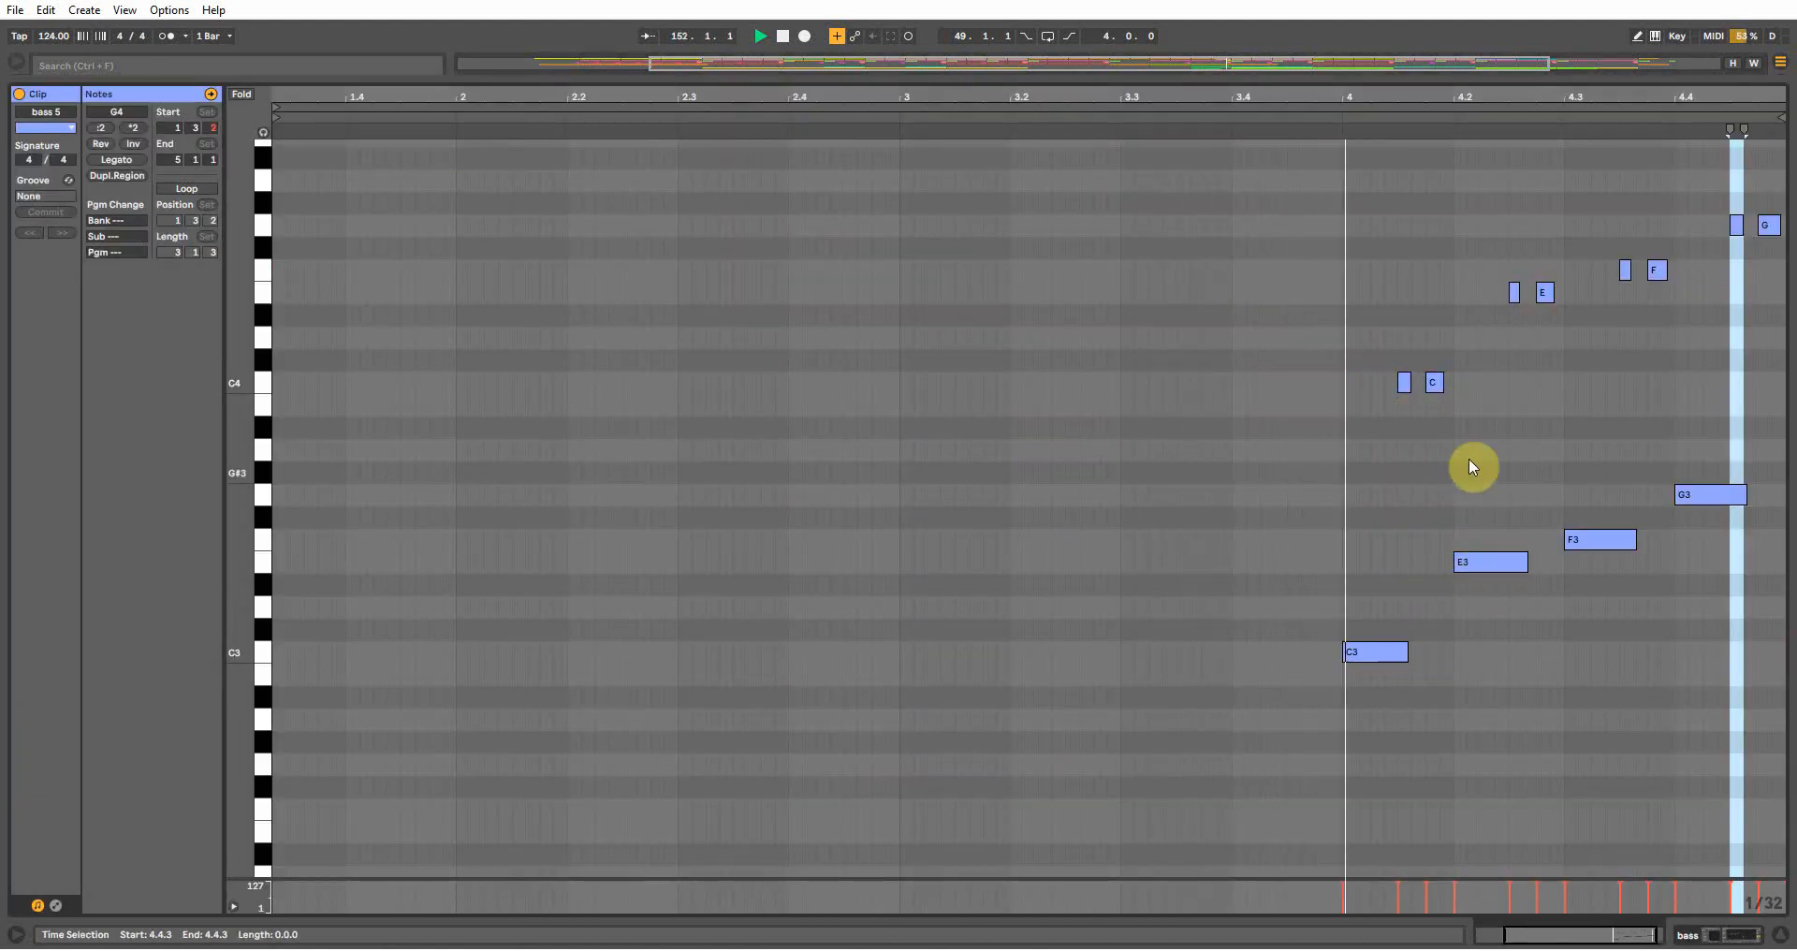
left_click_drag(1573, 82, 1452, 726)
Release the solos on the bass, bells and synth horn to hear the full mix
left_click(1715, 154)
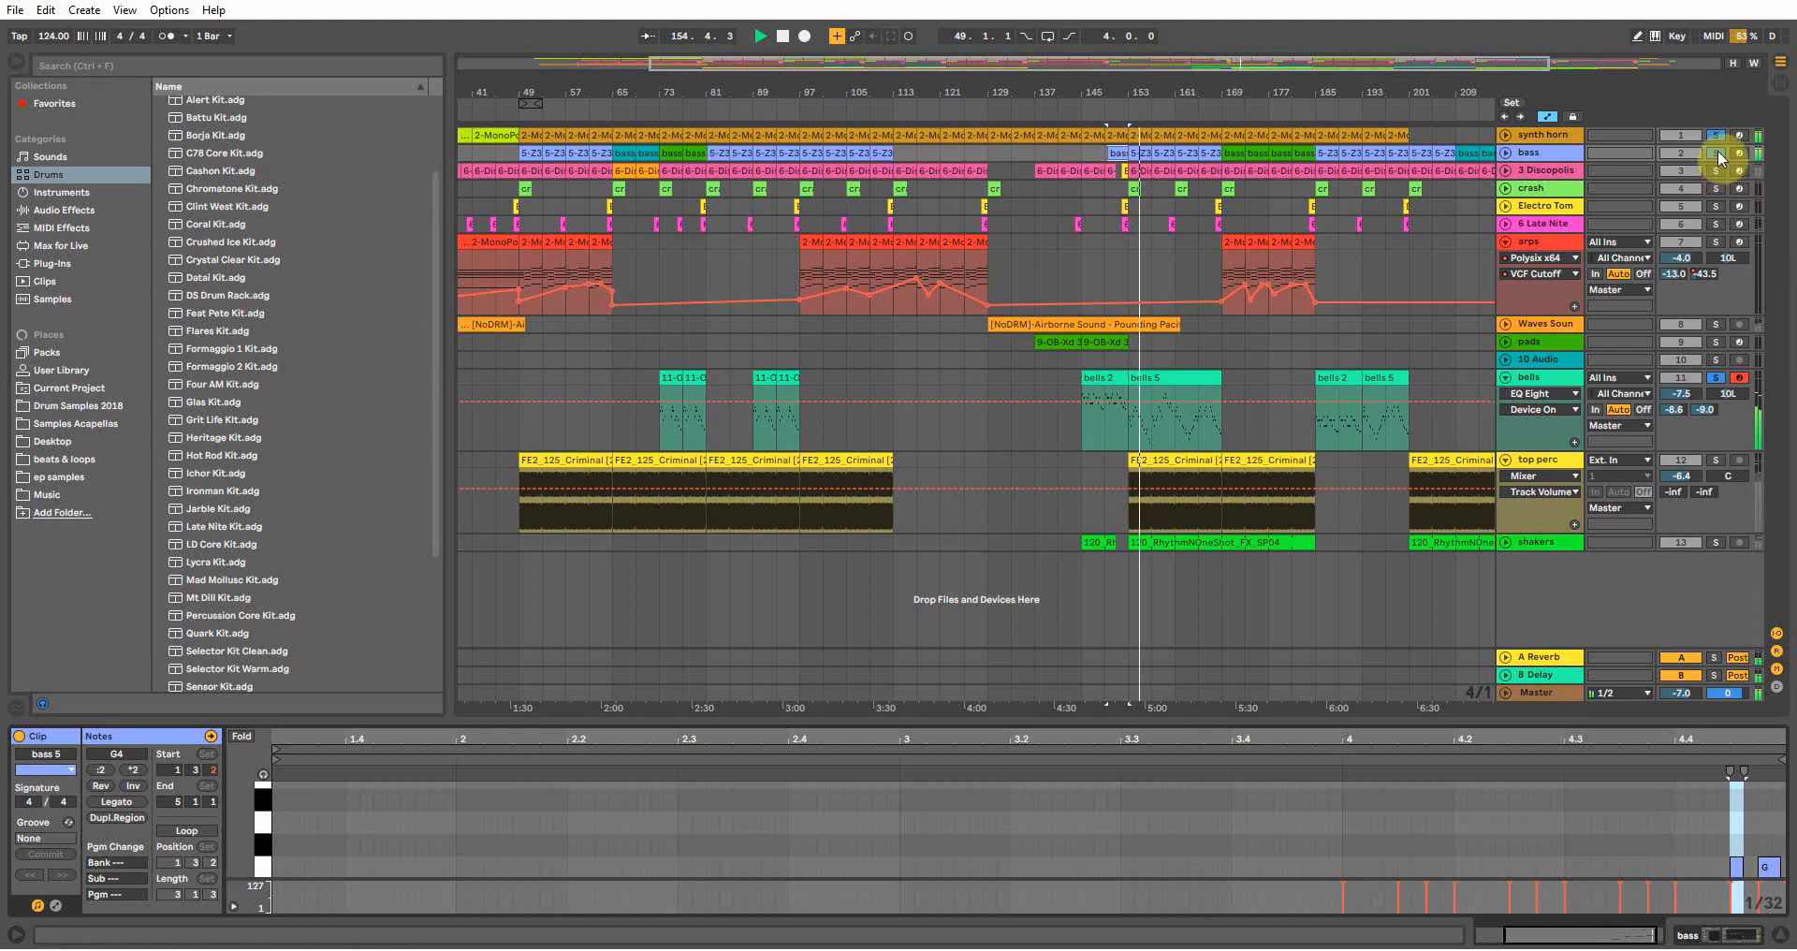
left_click(1717, 150)
left_click(1717, 138)
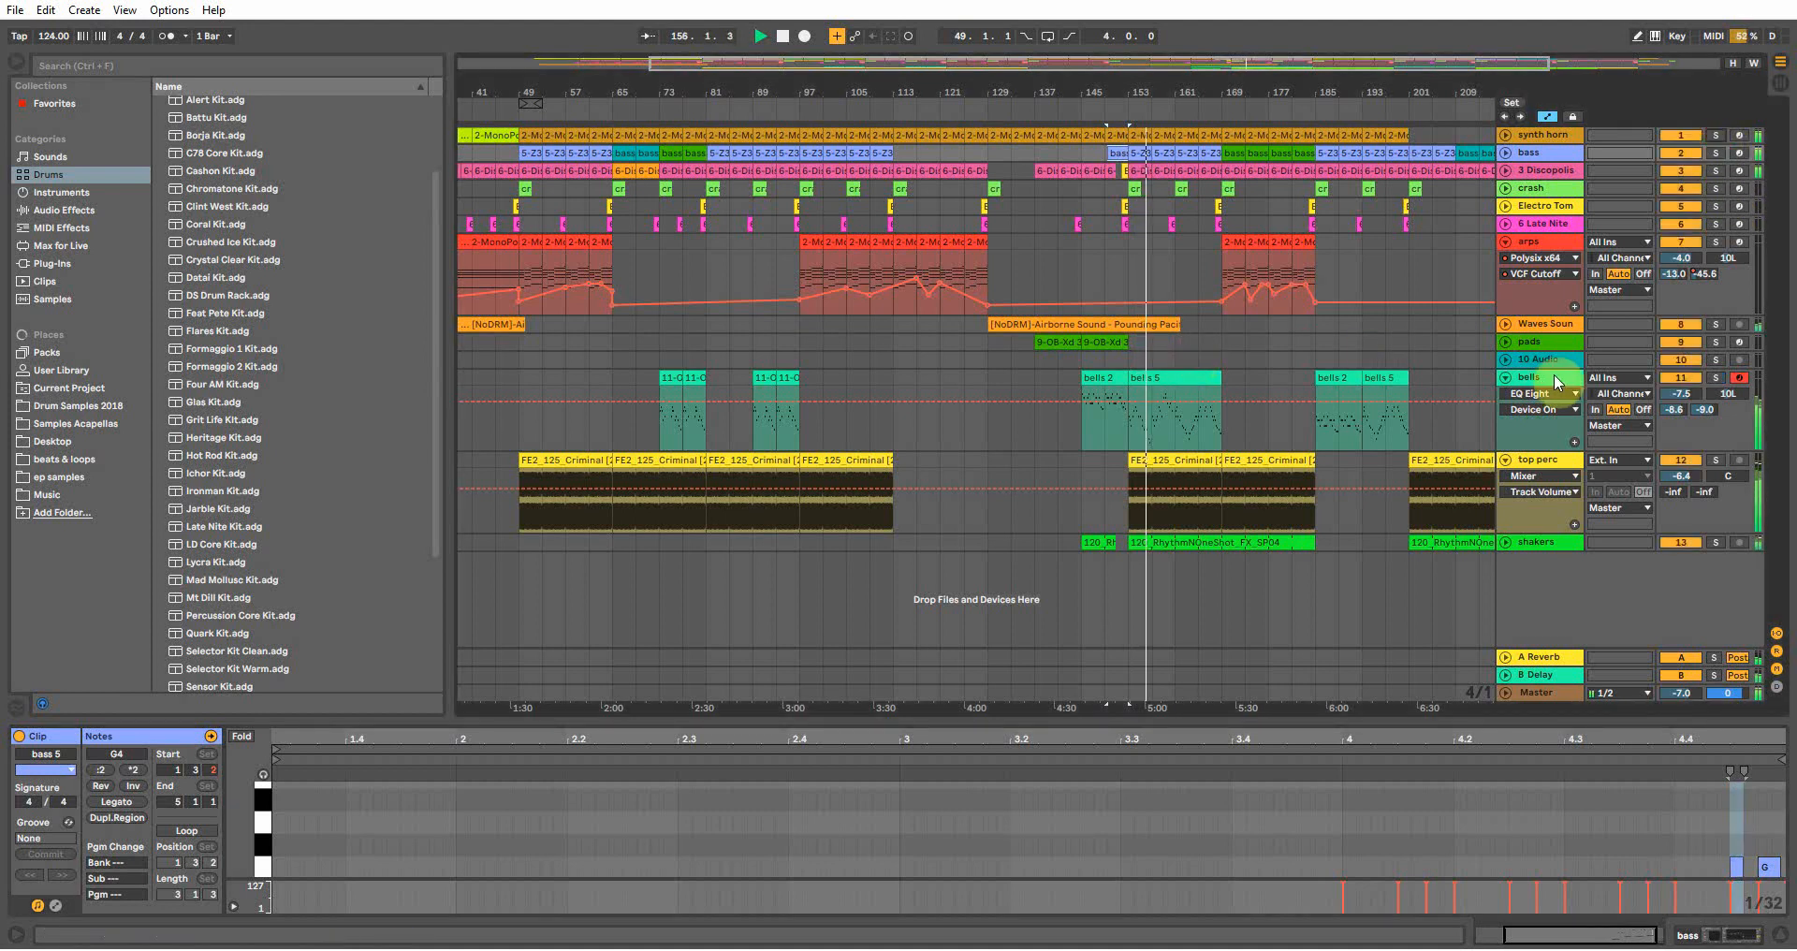
Fold the bells, top perc and arps tracks and bring the later part of the song into view
left_click(1506, 377)
scroll(1217, 87, "right", 5)
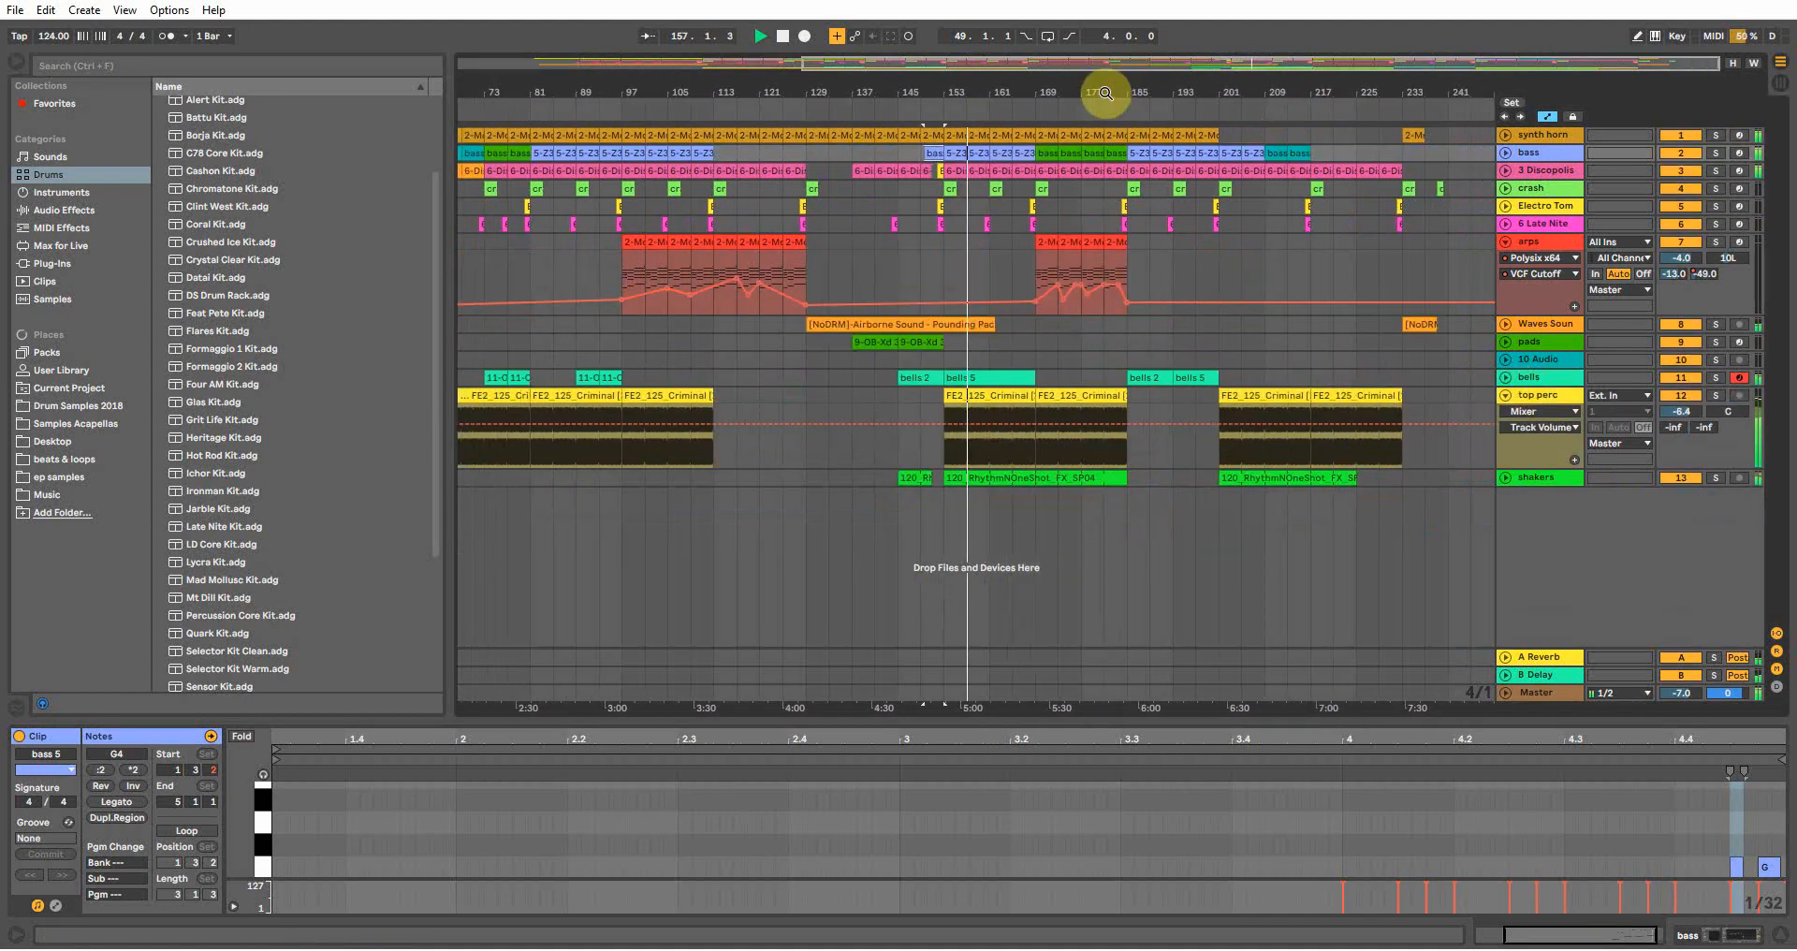
left_click(1506, 396)
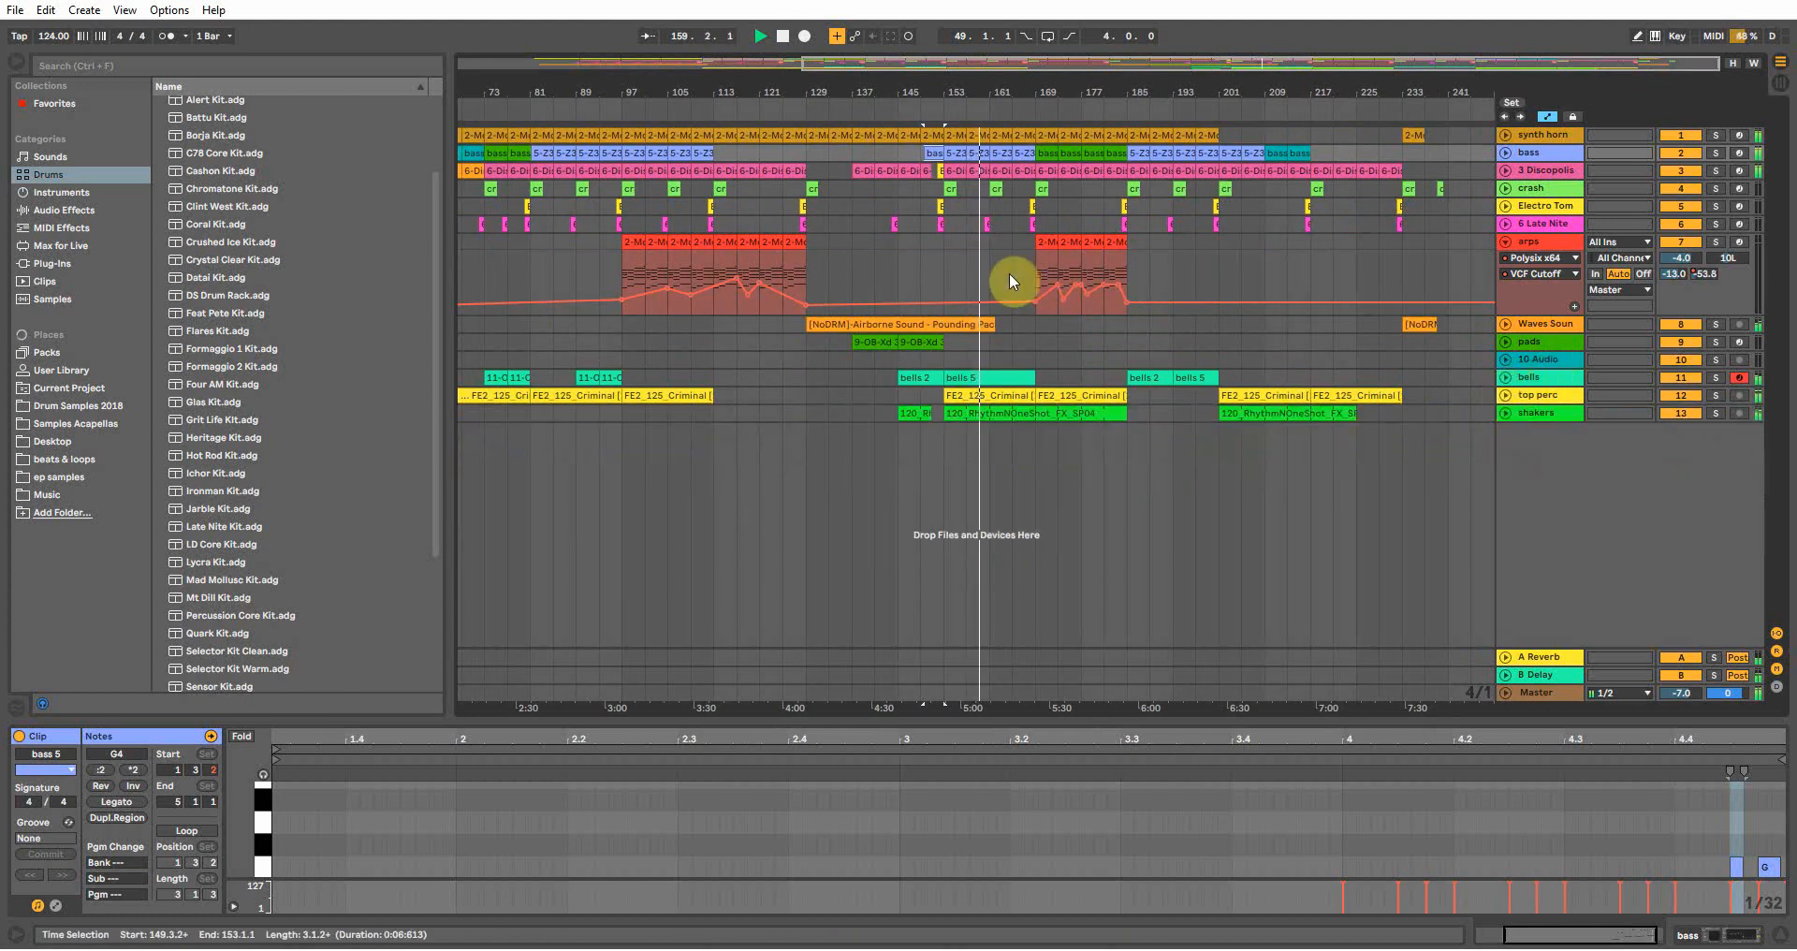
left_click(1505, 245)
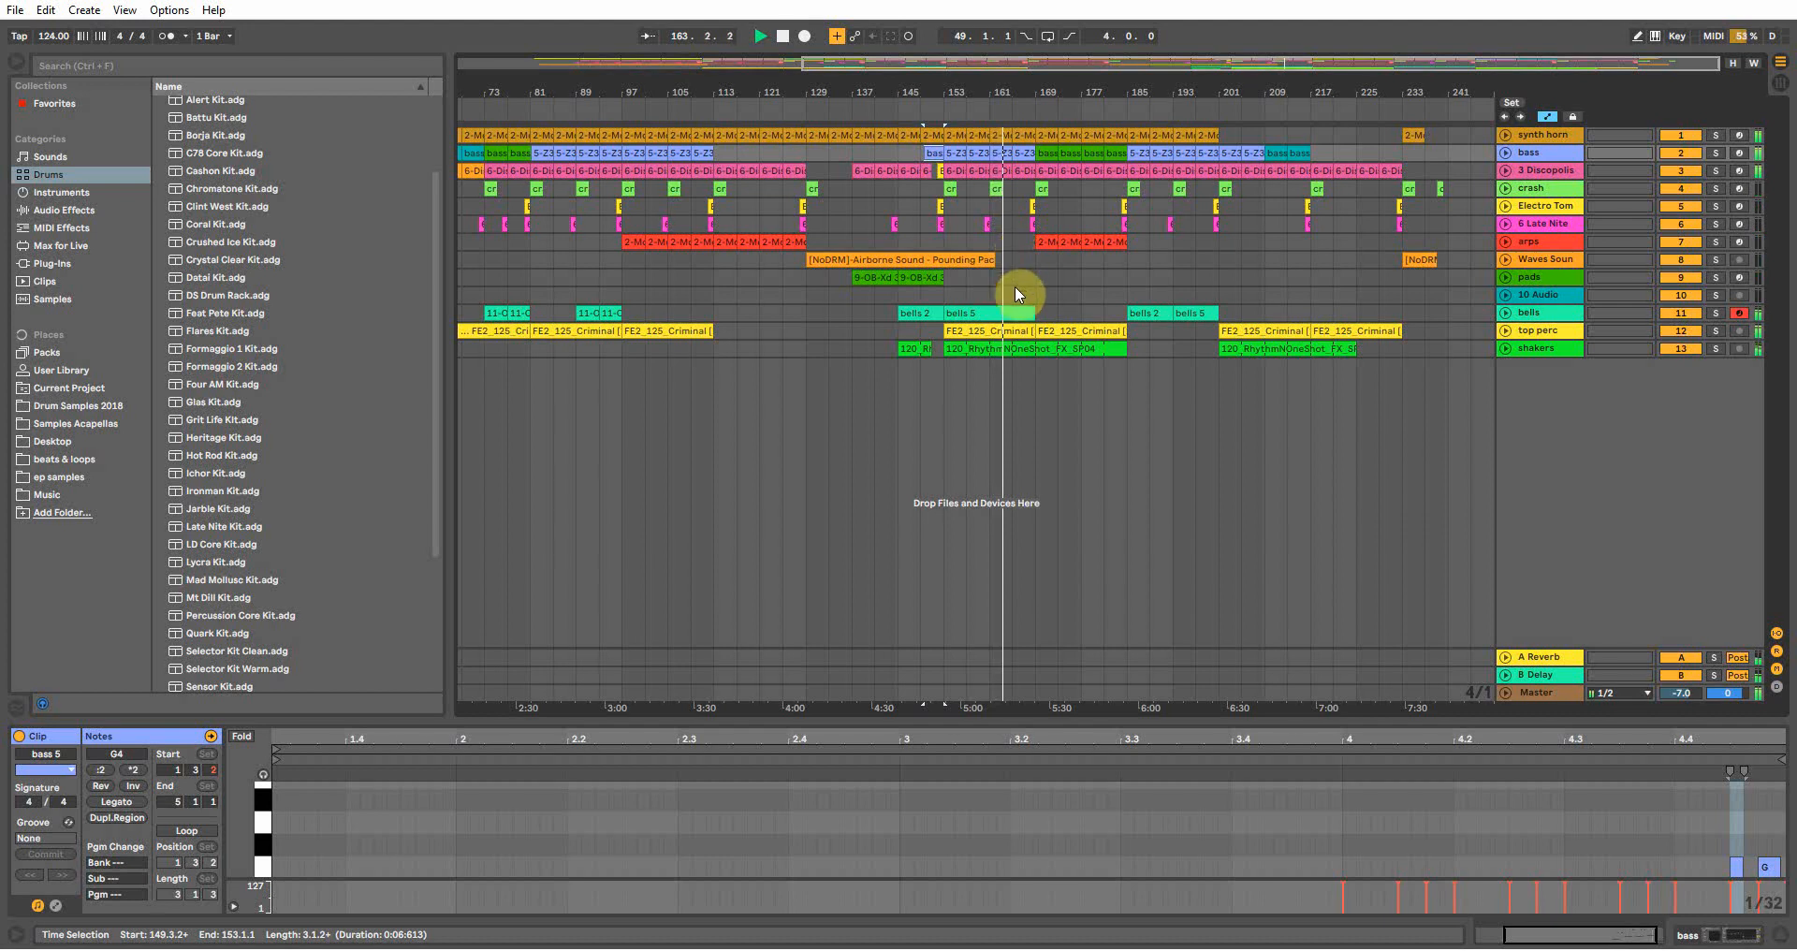
Open the bells 5 MIDI clip at bar 153, enlarge the note editor and examine the melody's notes up close
left_click(1016, 313)
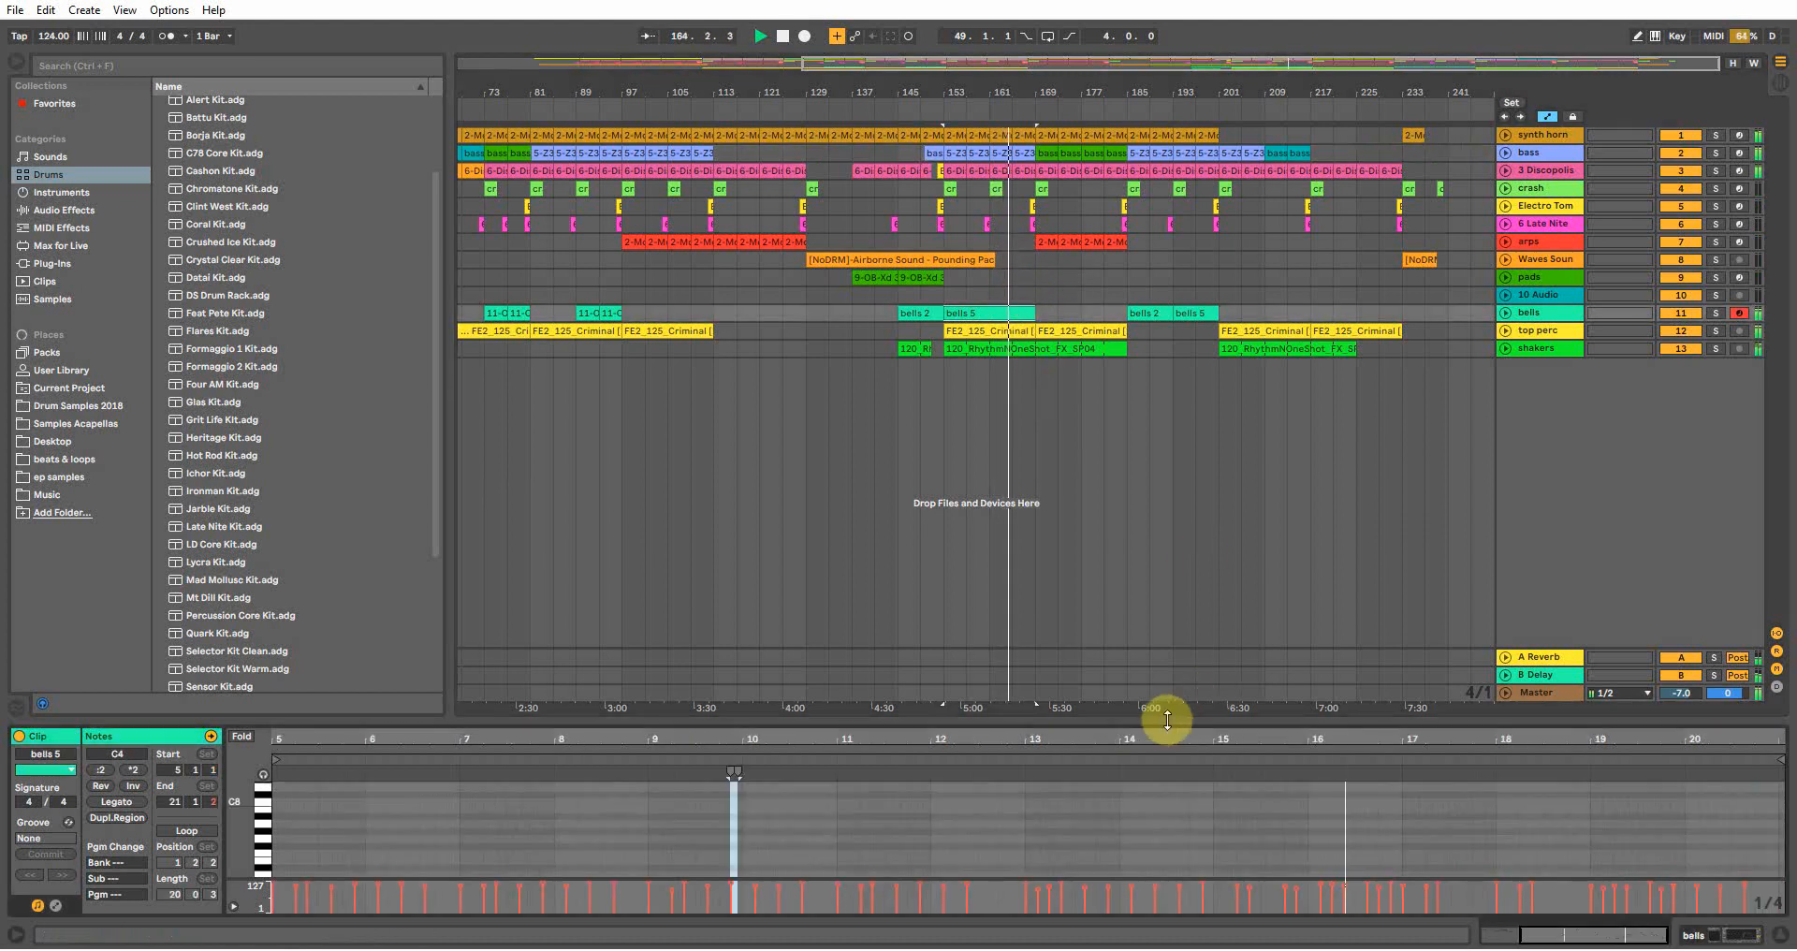
left_click_drag(1169, 465, 1213, 163)
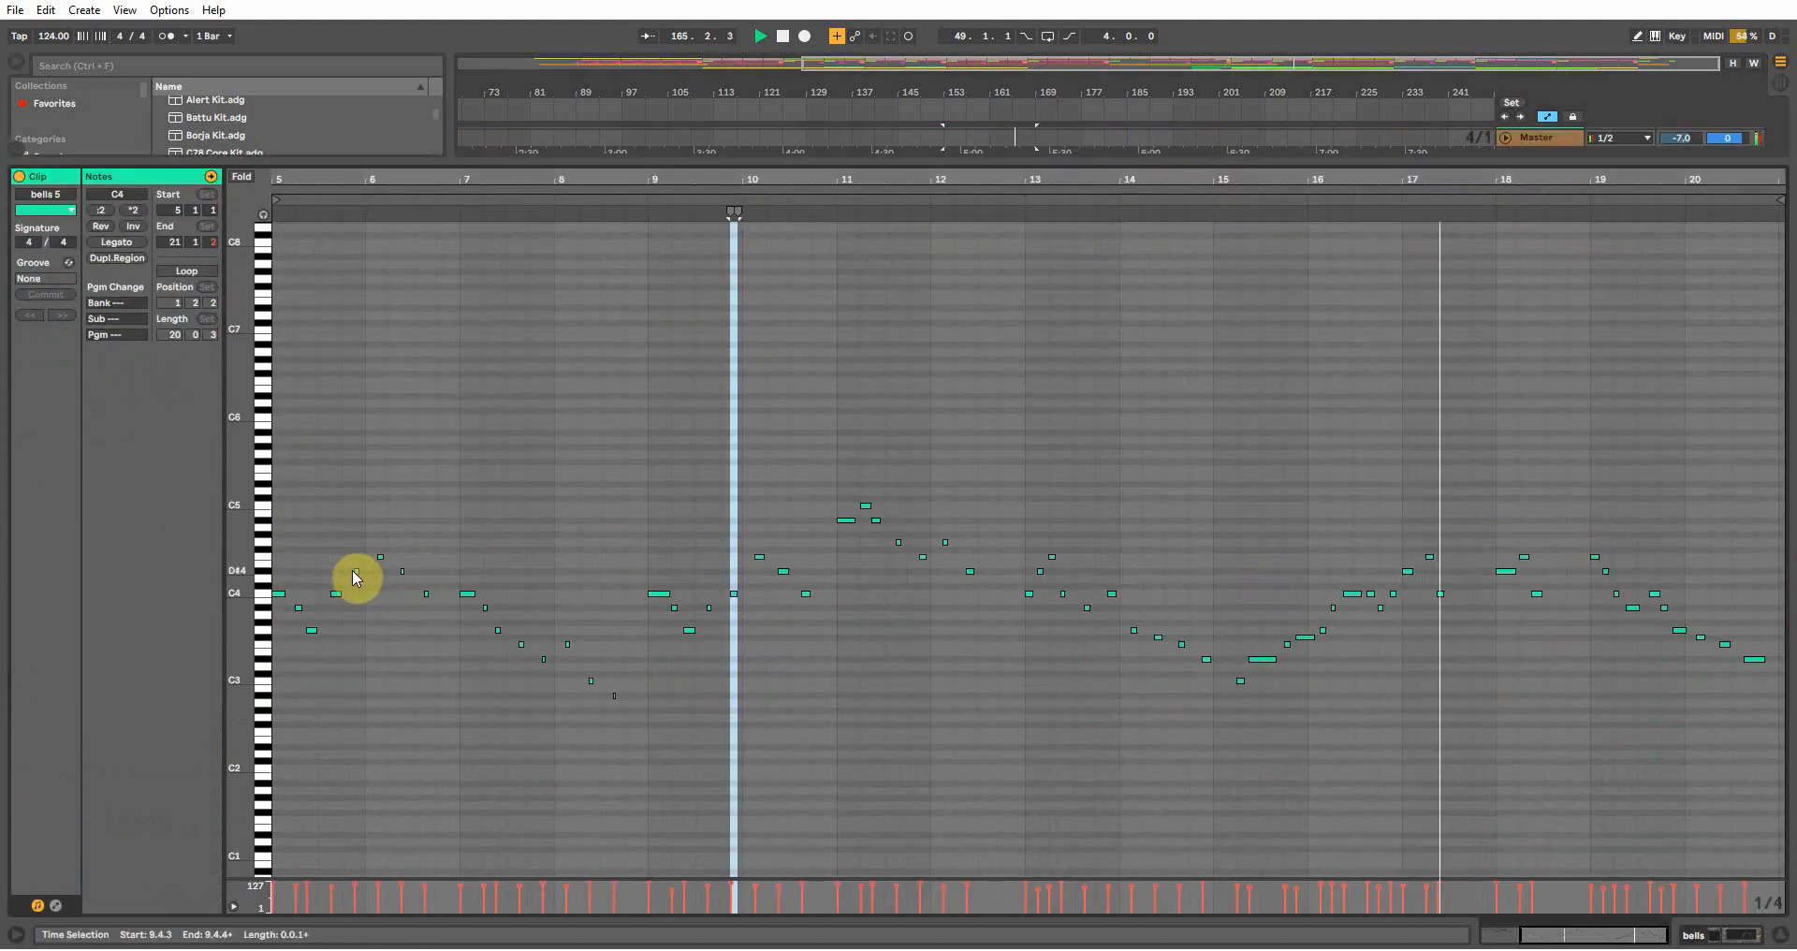
left_click_drag(240, 569, 1525, 365)
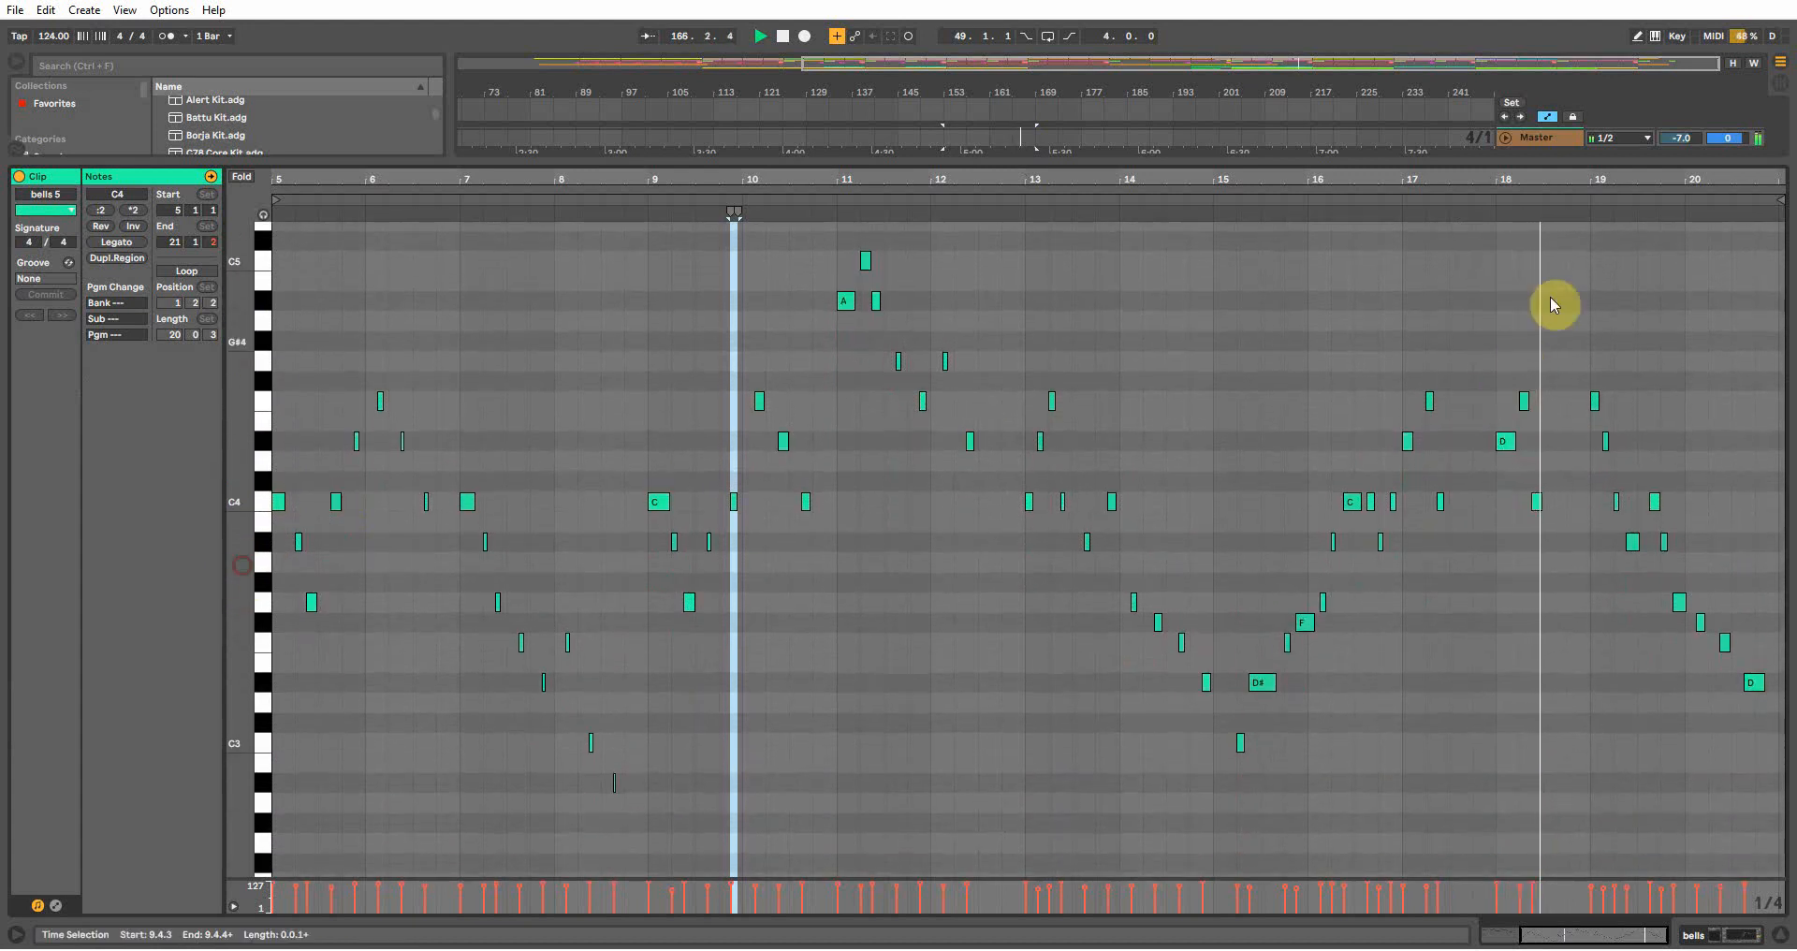
Examine the final notes of the bells 5 melody up close, from bar 18 on, and hide the note editor
left_click_drag(1727, 178, 1211, 397)
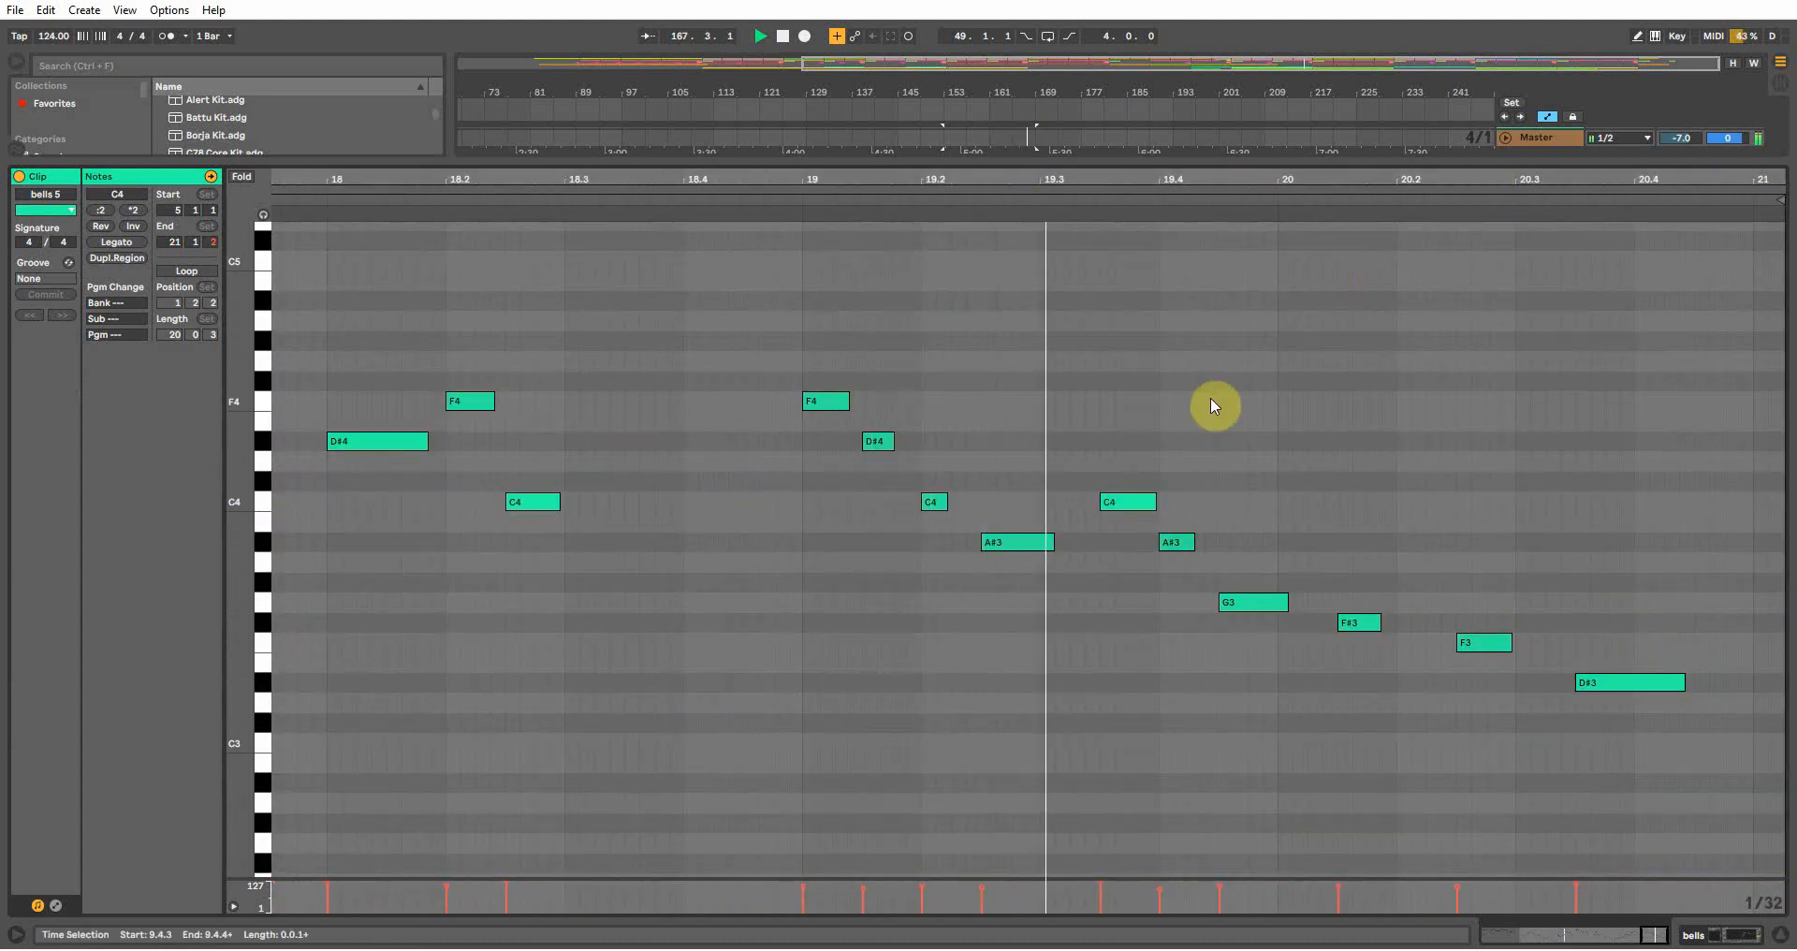
left_click(1769, 934)
Select the arps clip at bar 169, unfold the arps track to view its VCF Cutoff automation and fold it again
left_click(1051, 240)
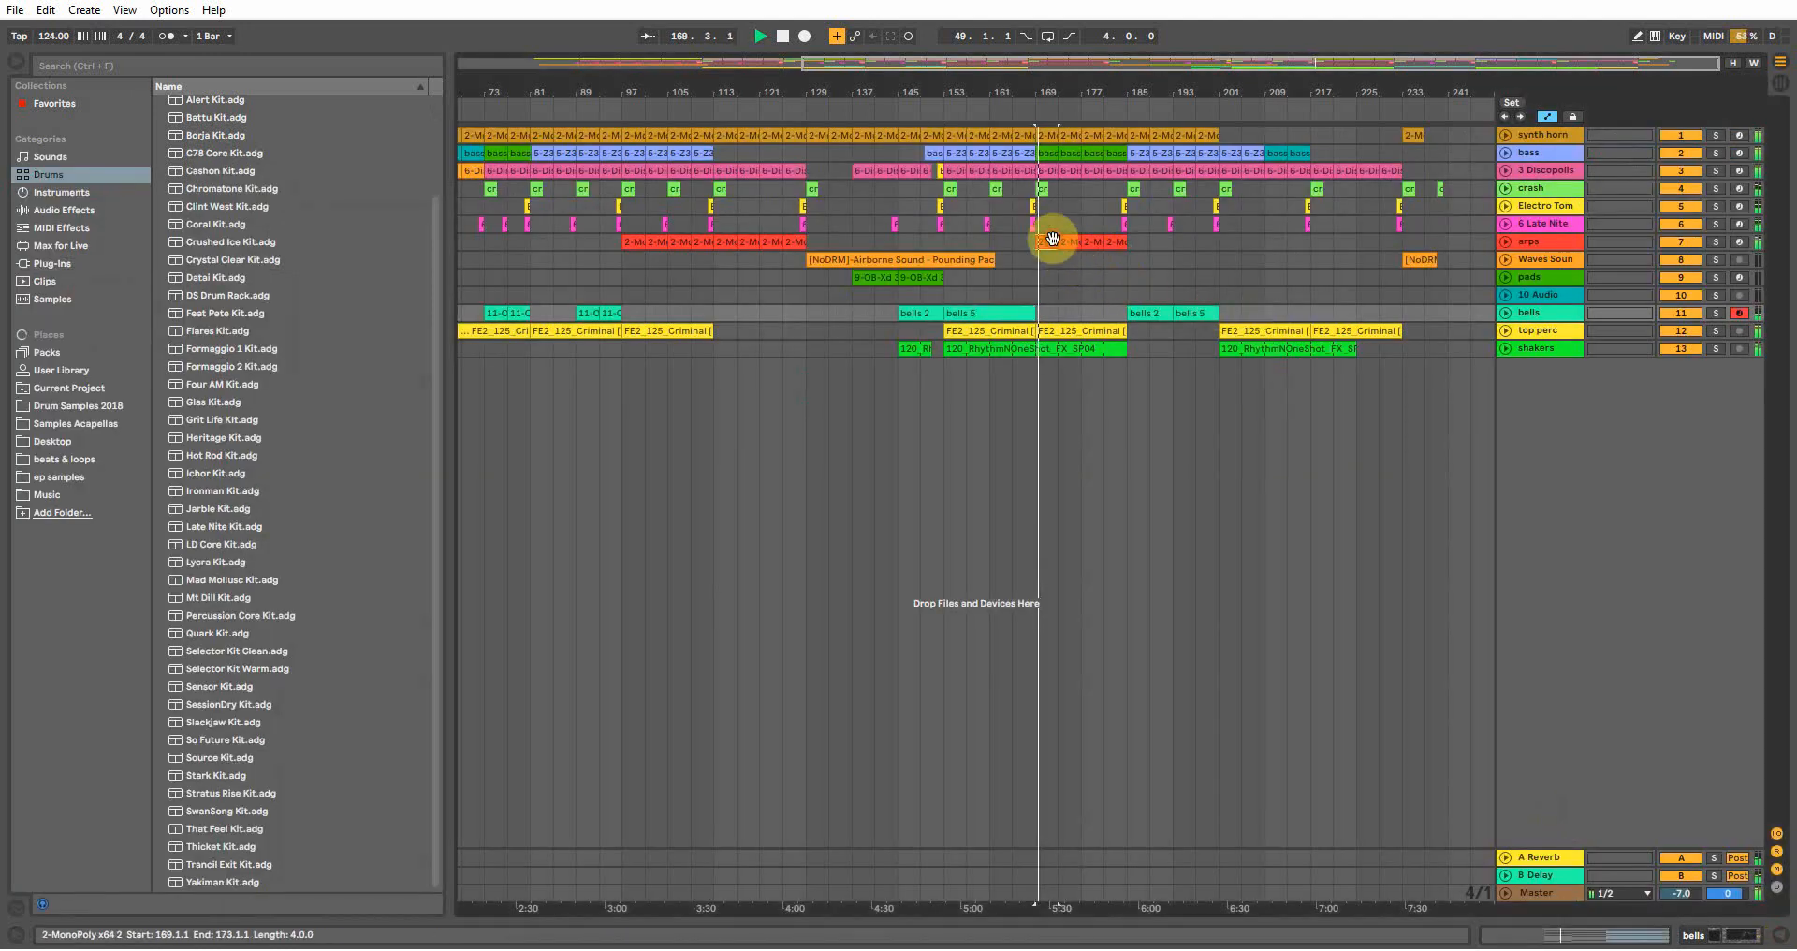
left_click(1504, 238)
left_click_drag(1037, 300, 1063, 284)
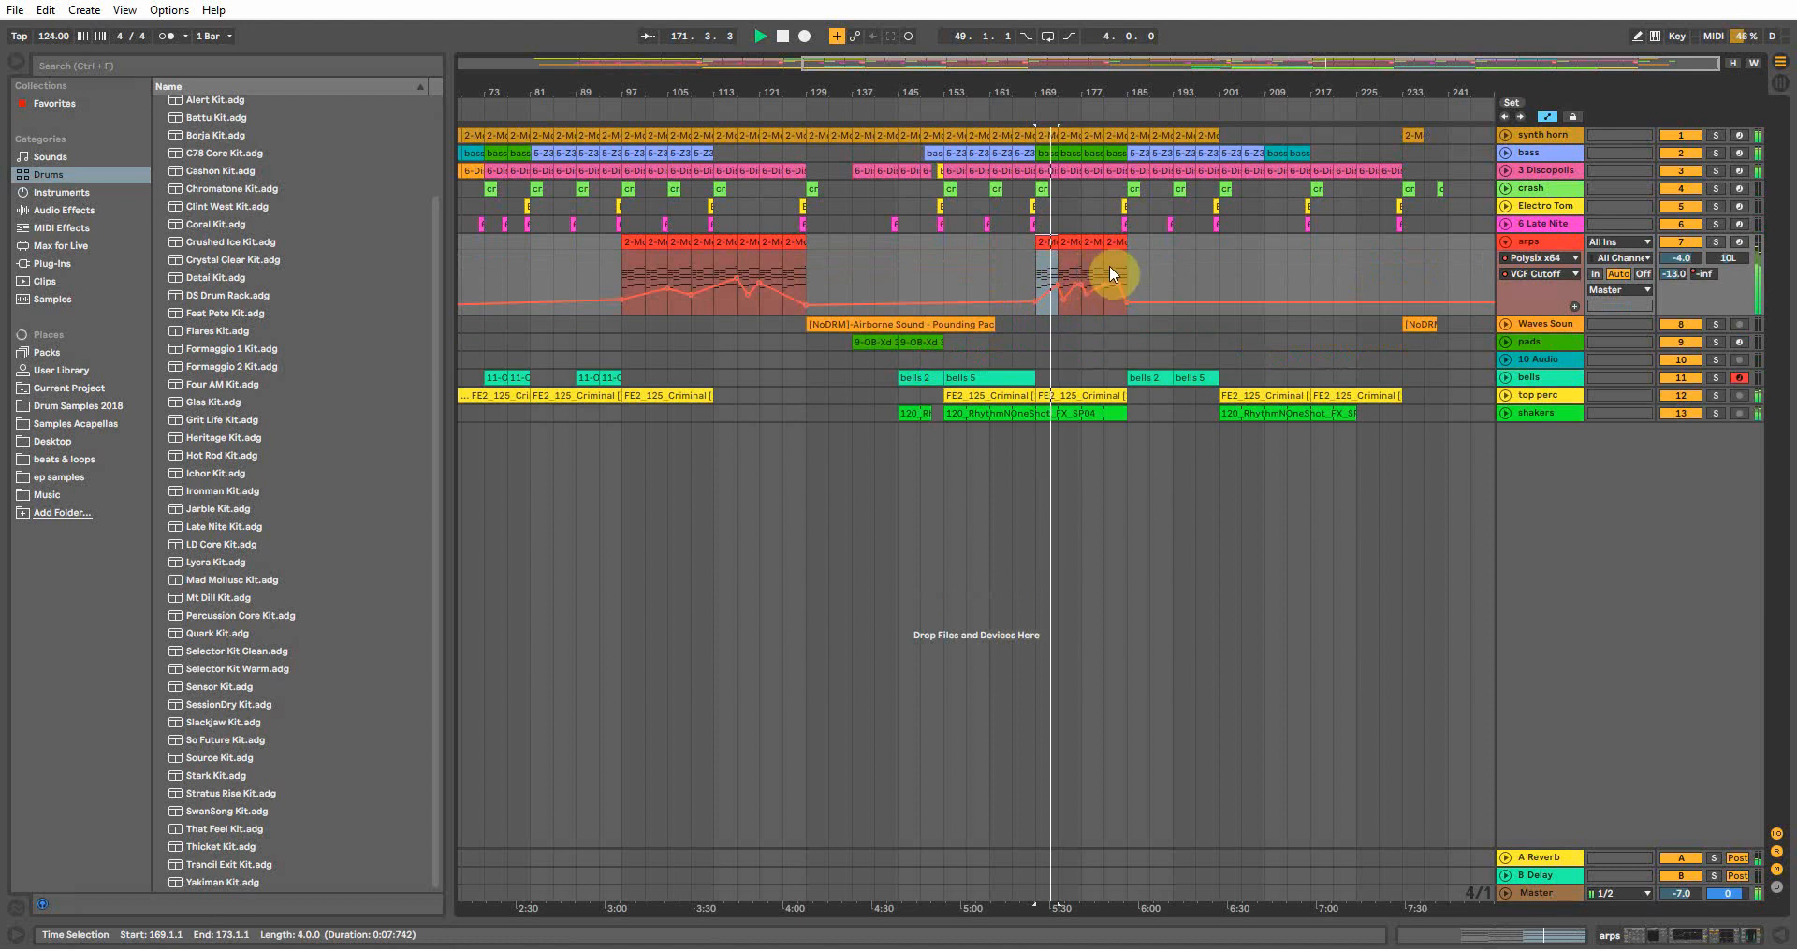
left_click(1504, 241)
Solo the shakers, unfold the track to view the waveform of its clip at bar 153, and release the solo
left_click(1105, 353)
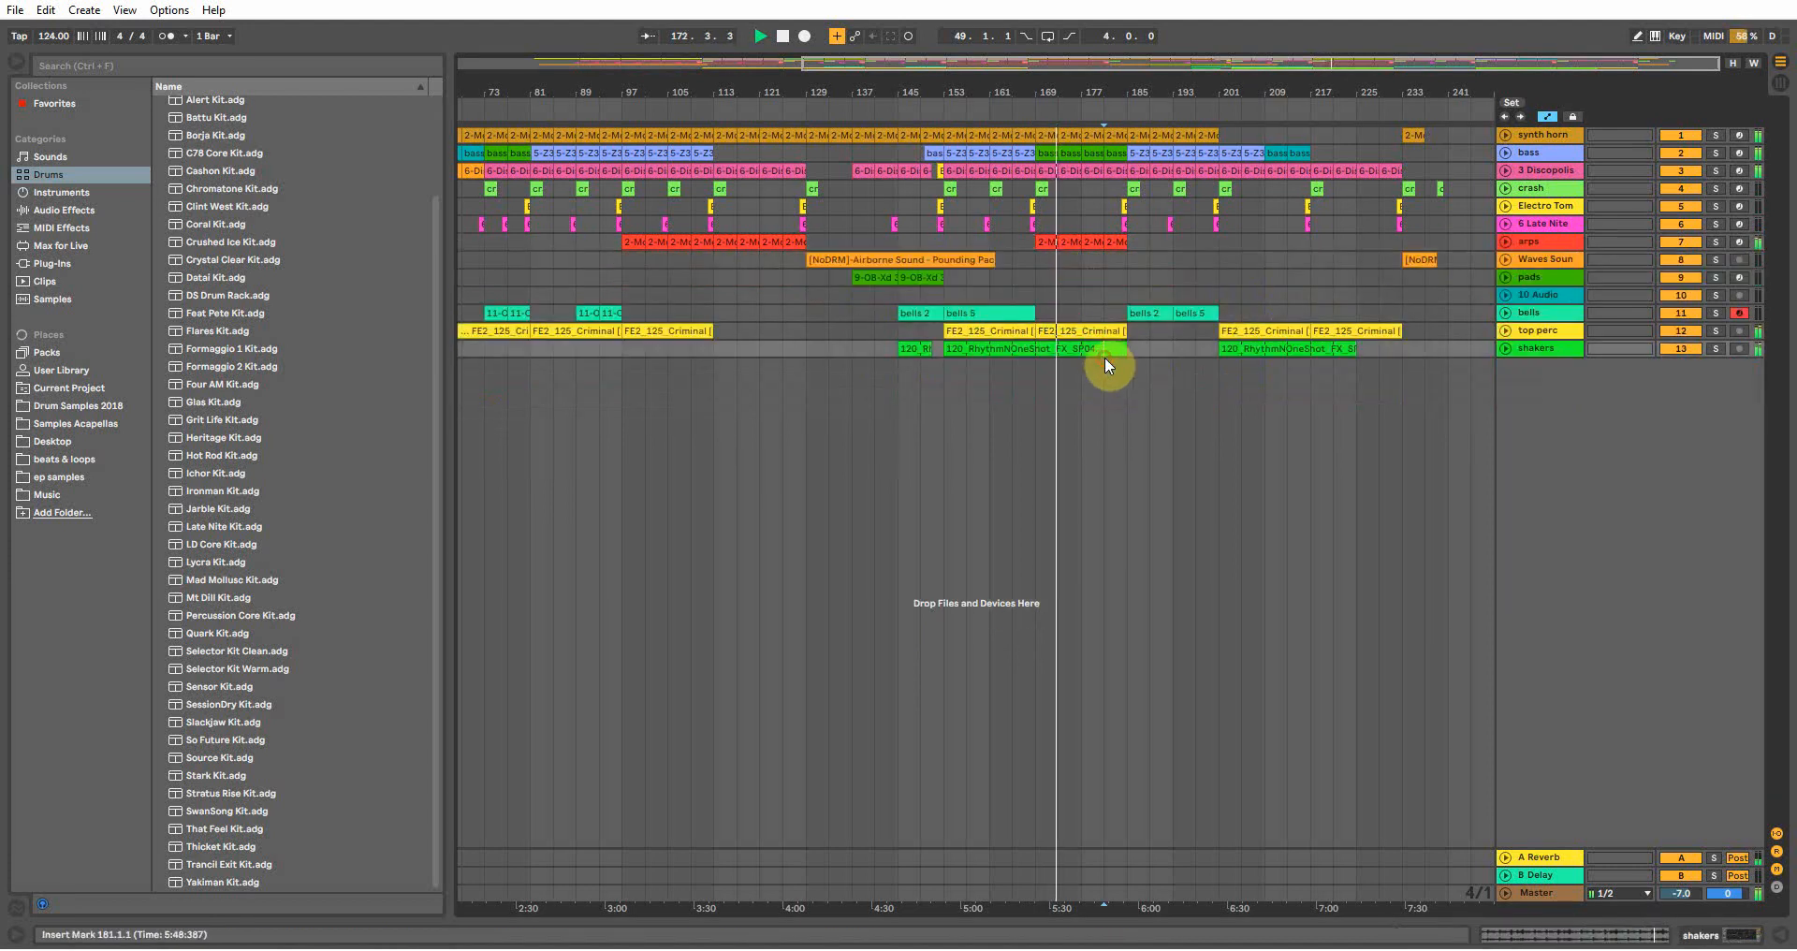
left_click(1716, 350)
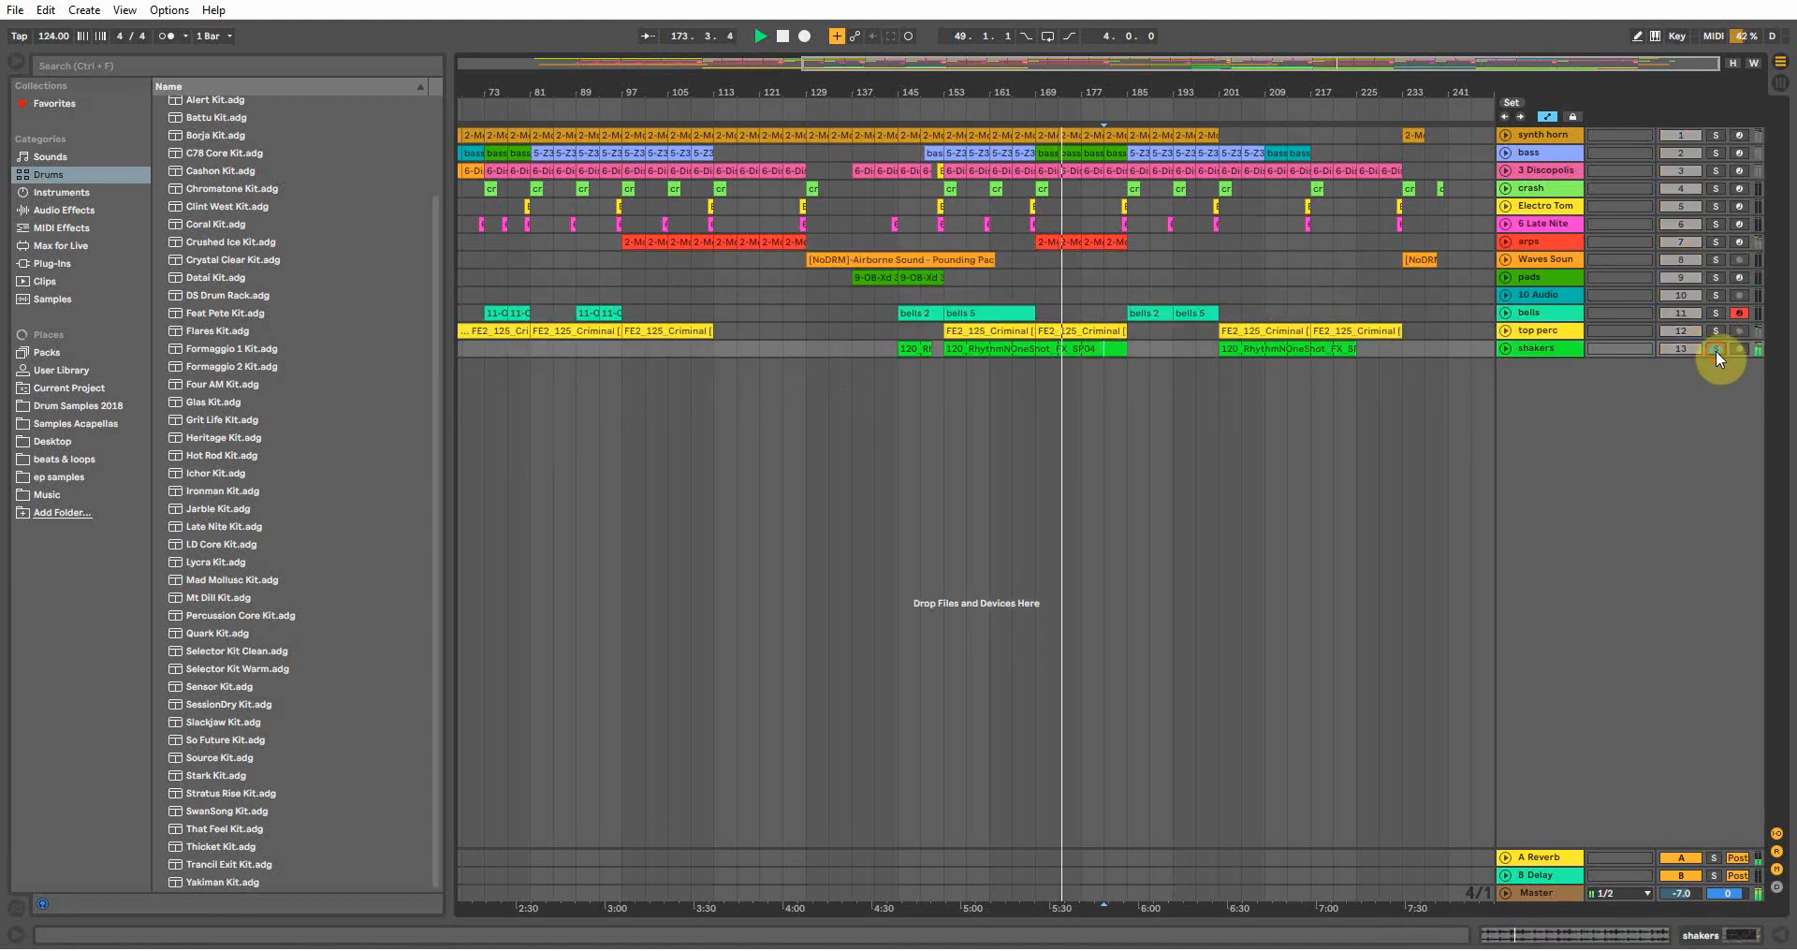
left_click(1083, 353)
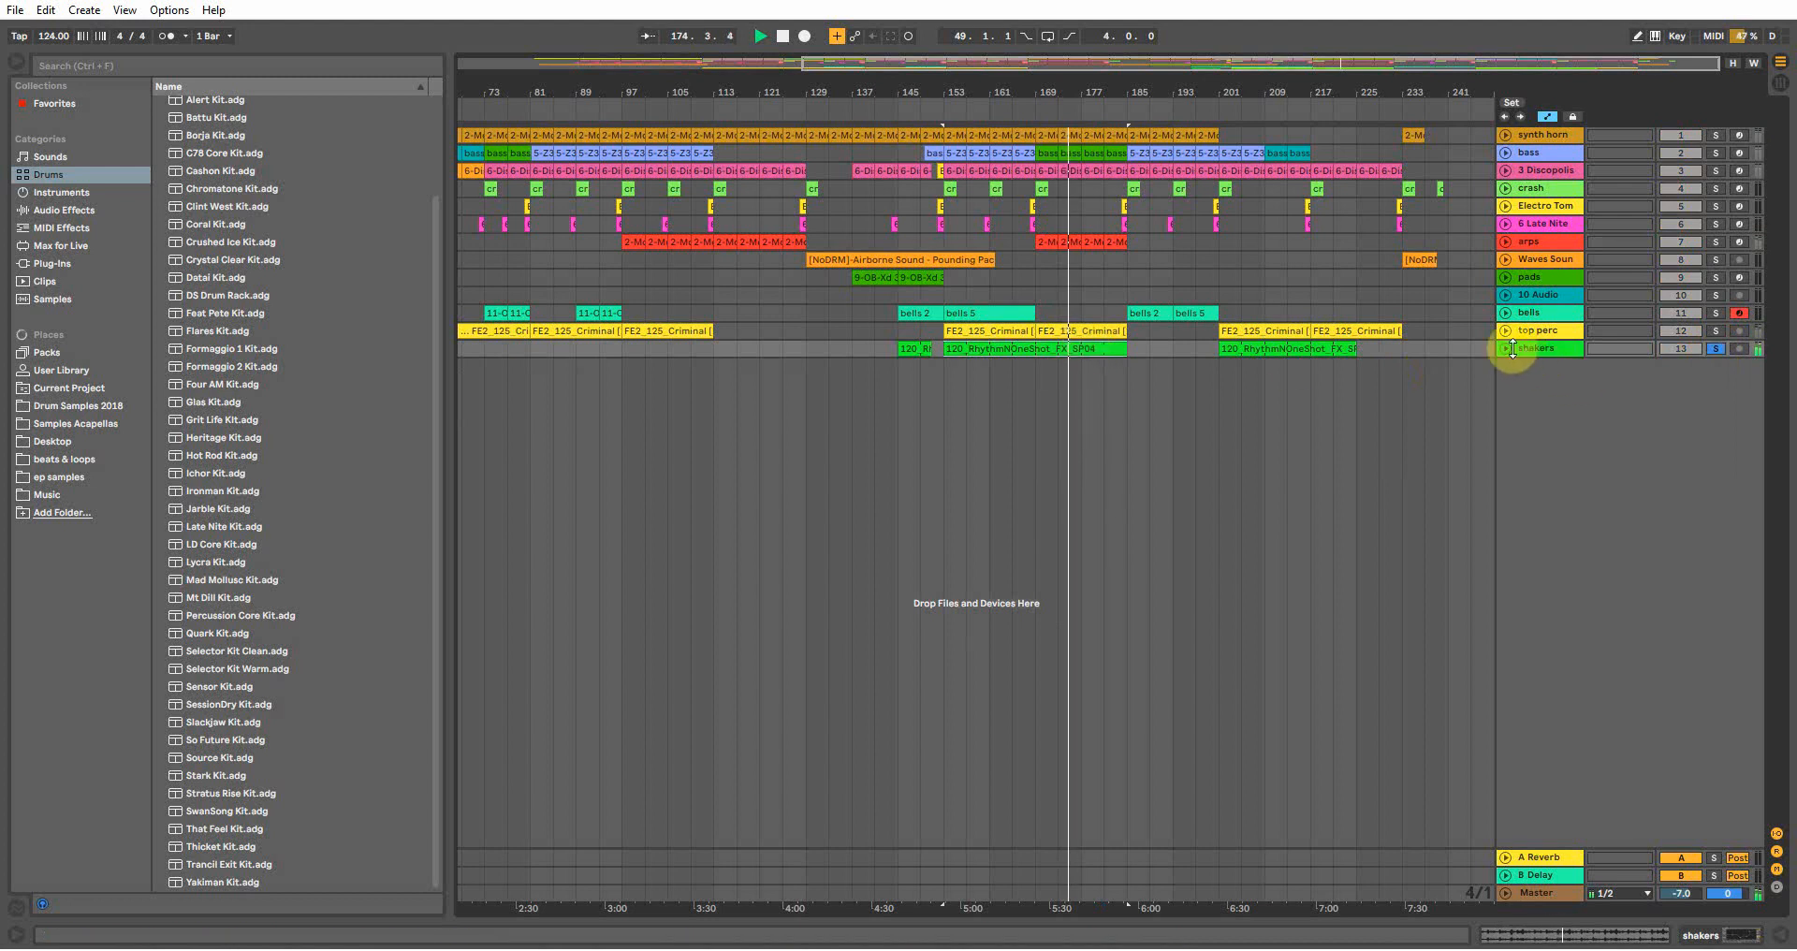
left_click(1507, 348)
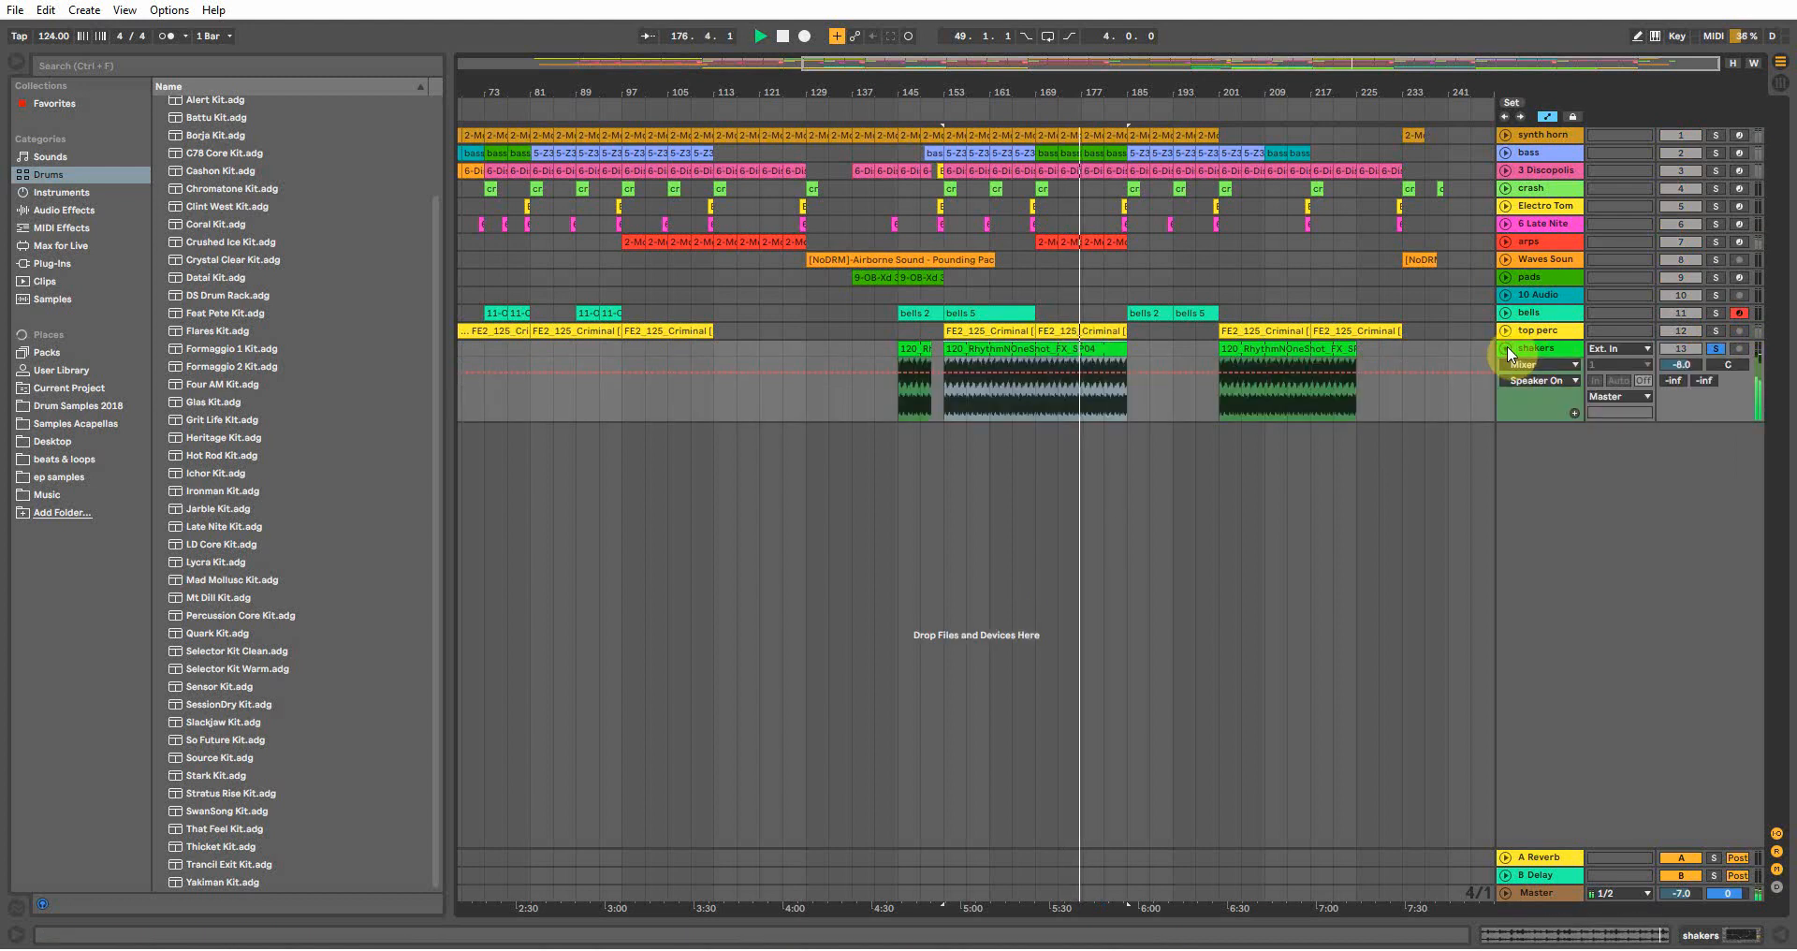
left_click(1716, 349)
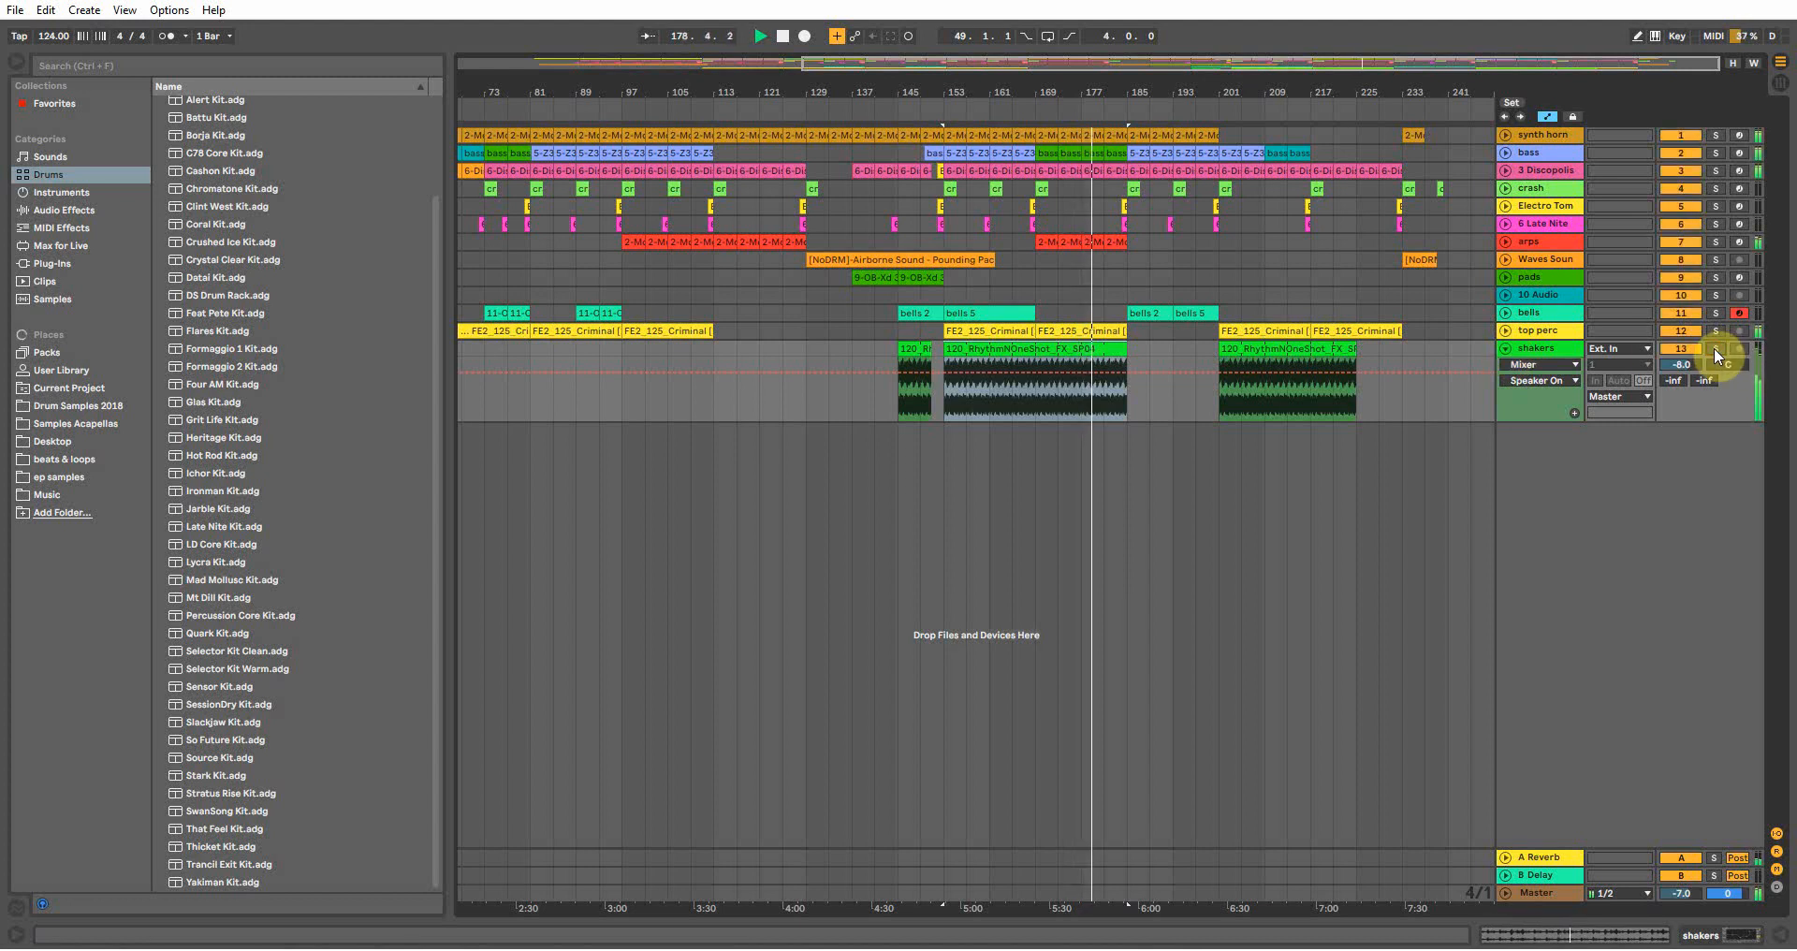
Stop playback, bring the whole song into view, fold the shakers track and play the arrangement from bar 45
key("space")
left_click_drag(712, 85, 924, 87)
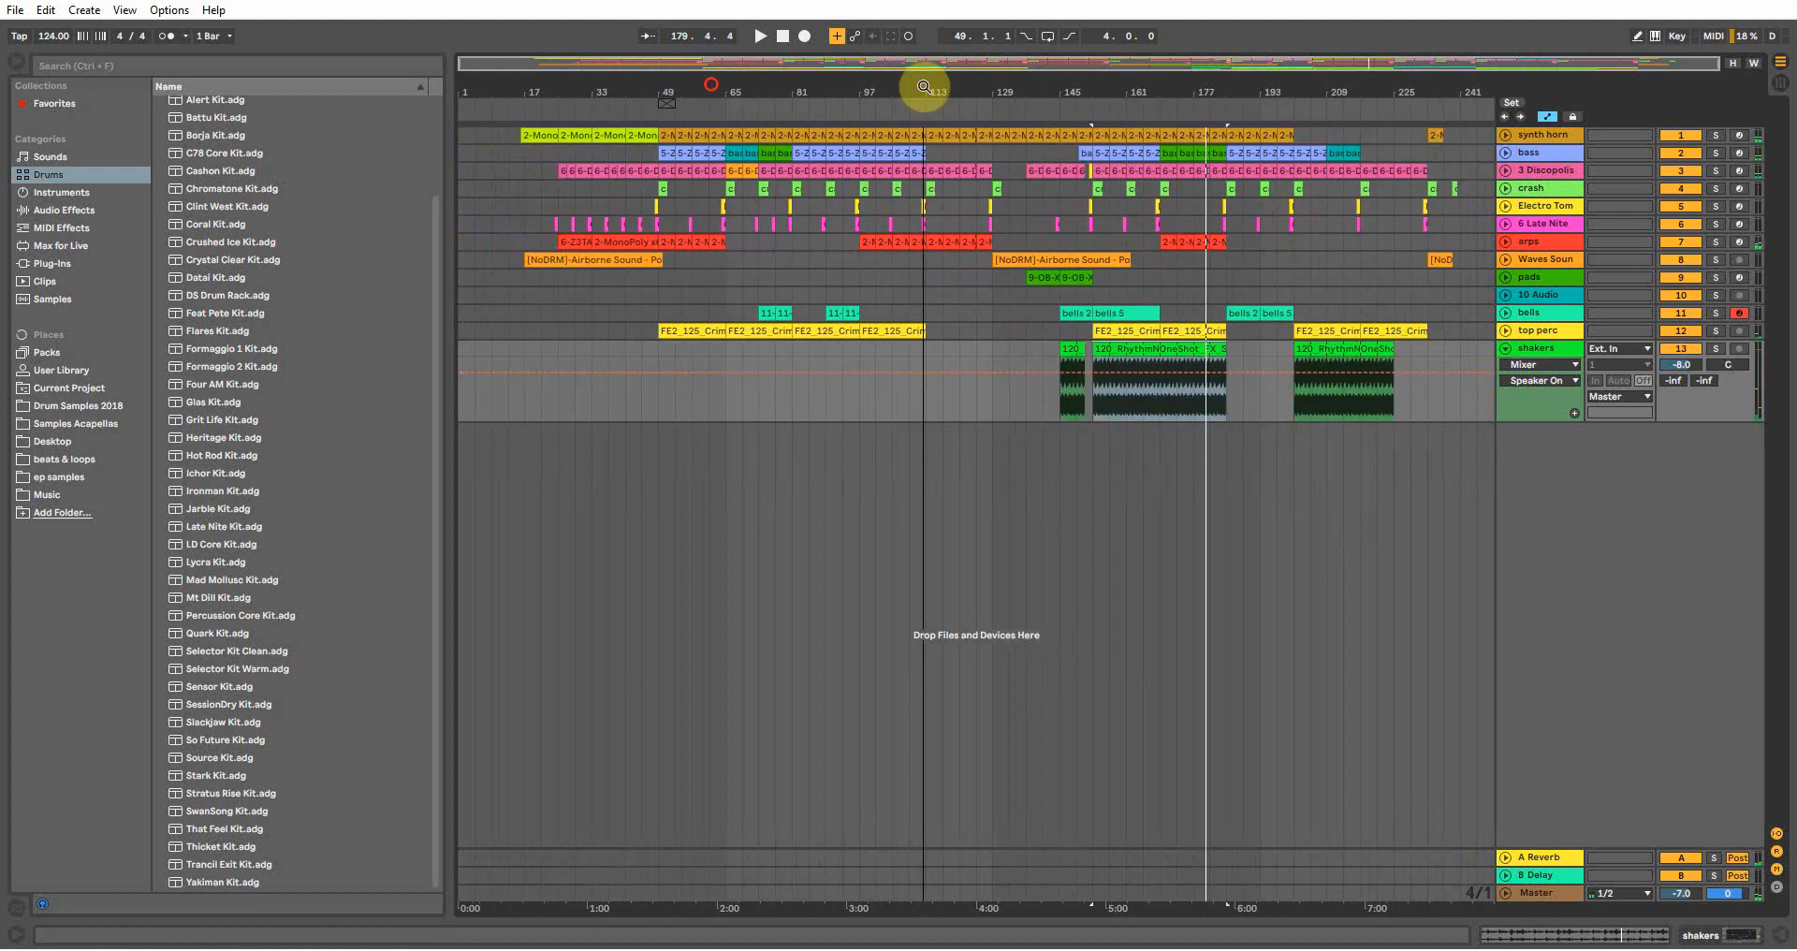
left_click(646, 295)
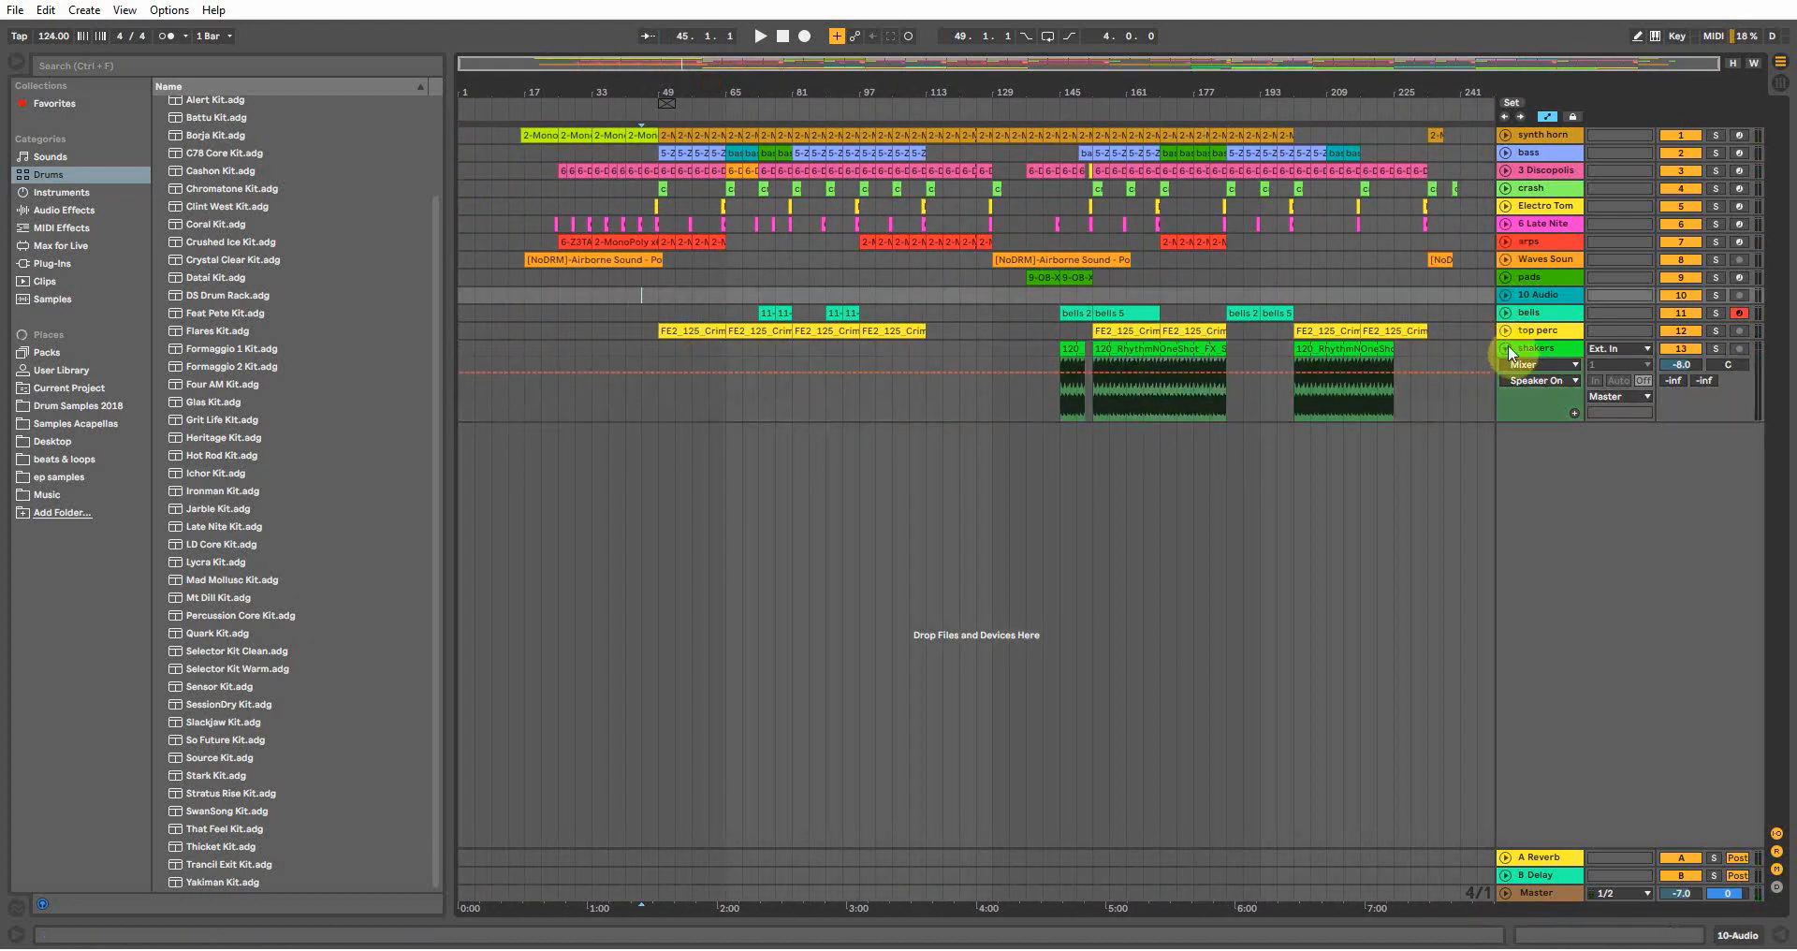
left_click(1506, 349)
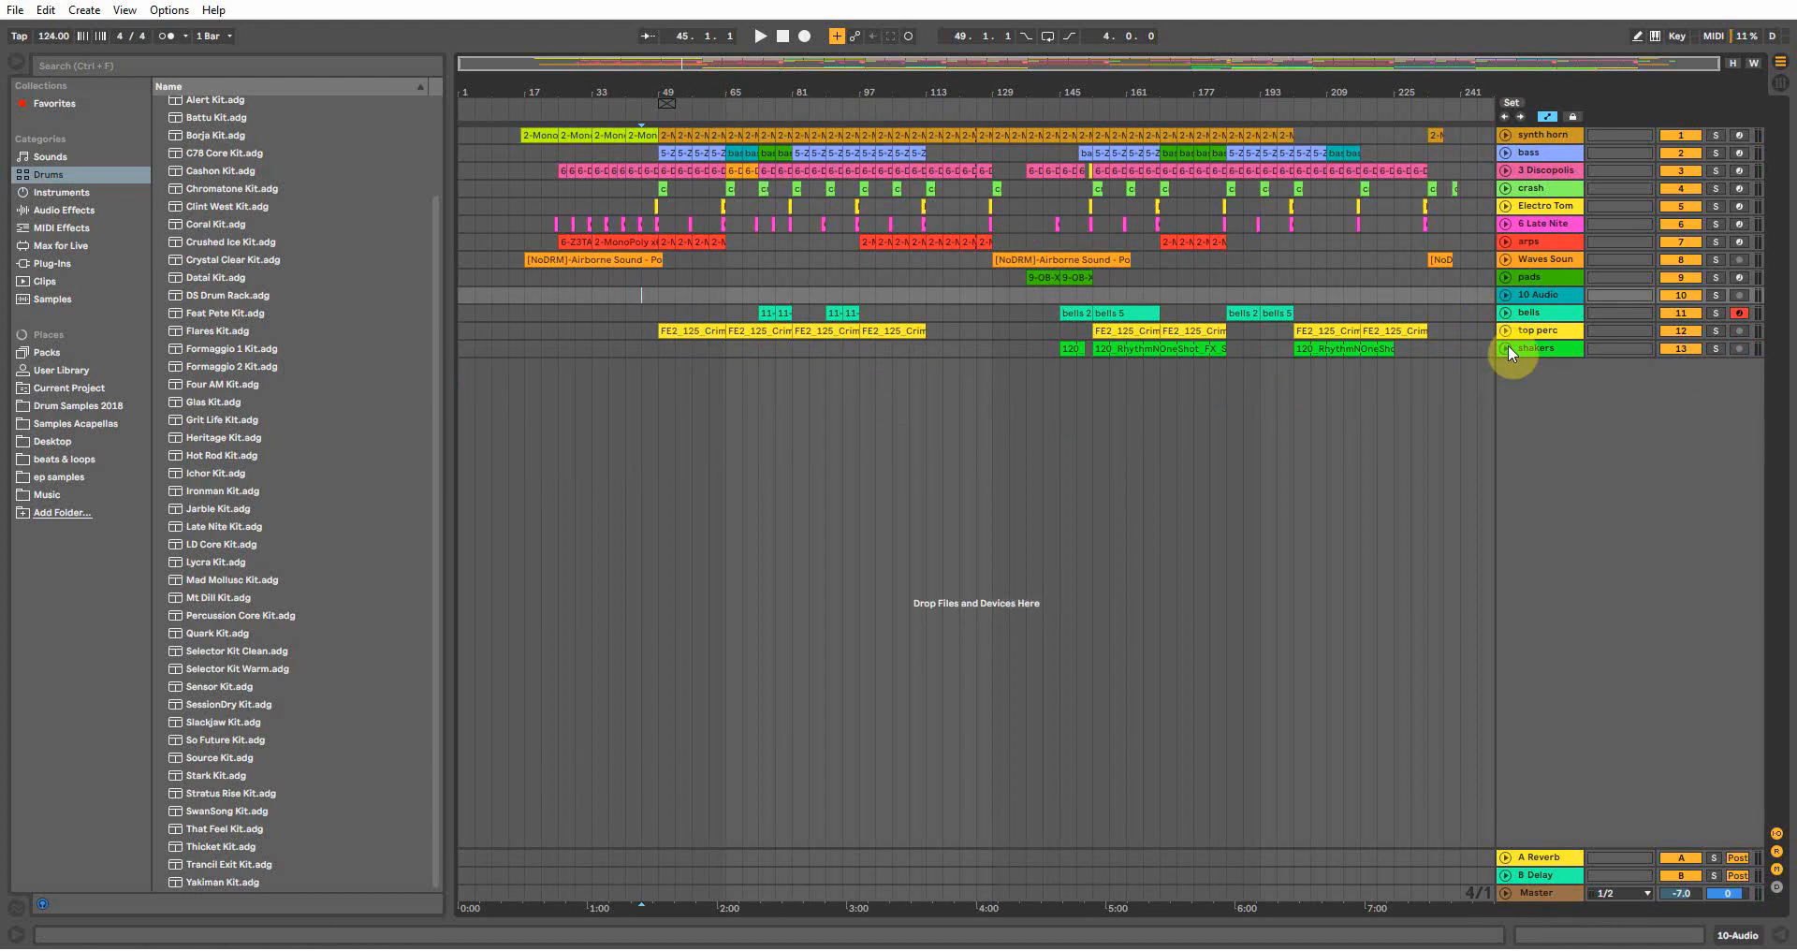
left_click(653, 281)
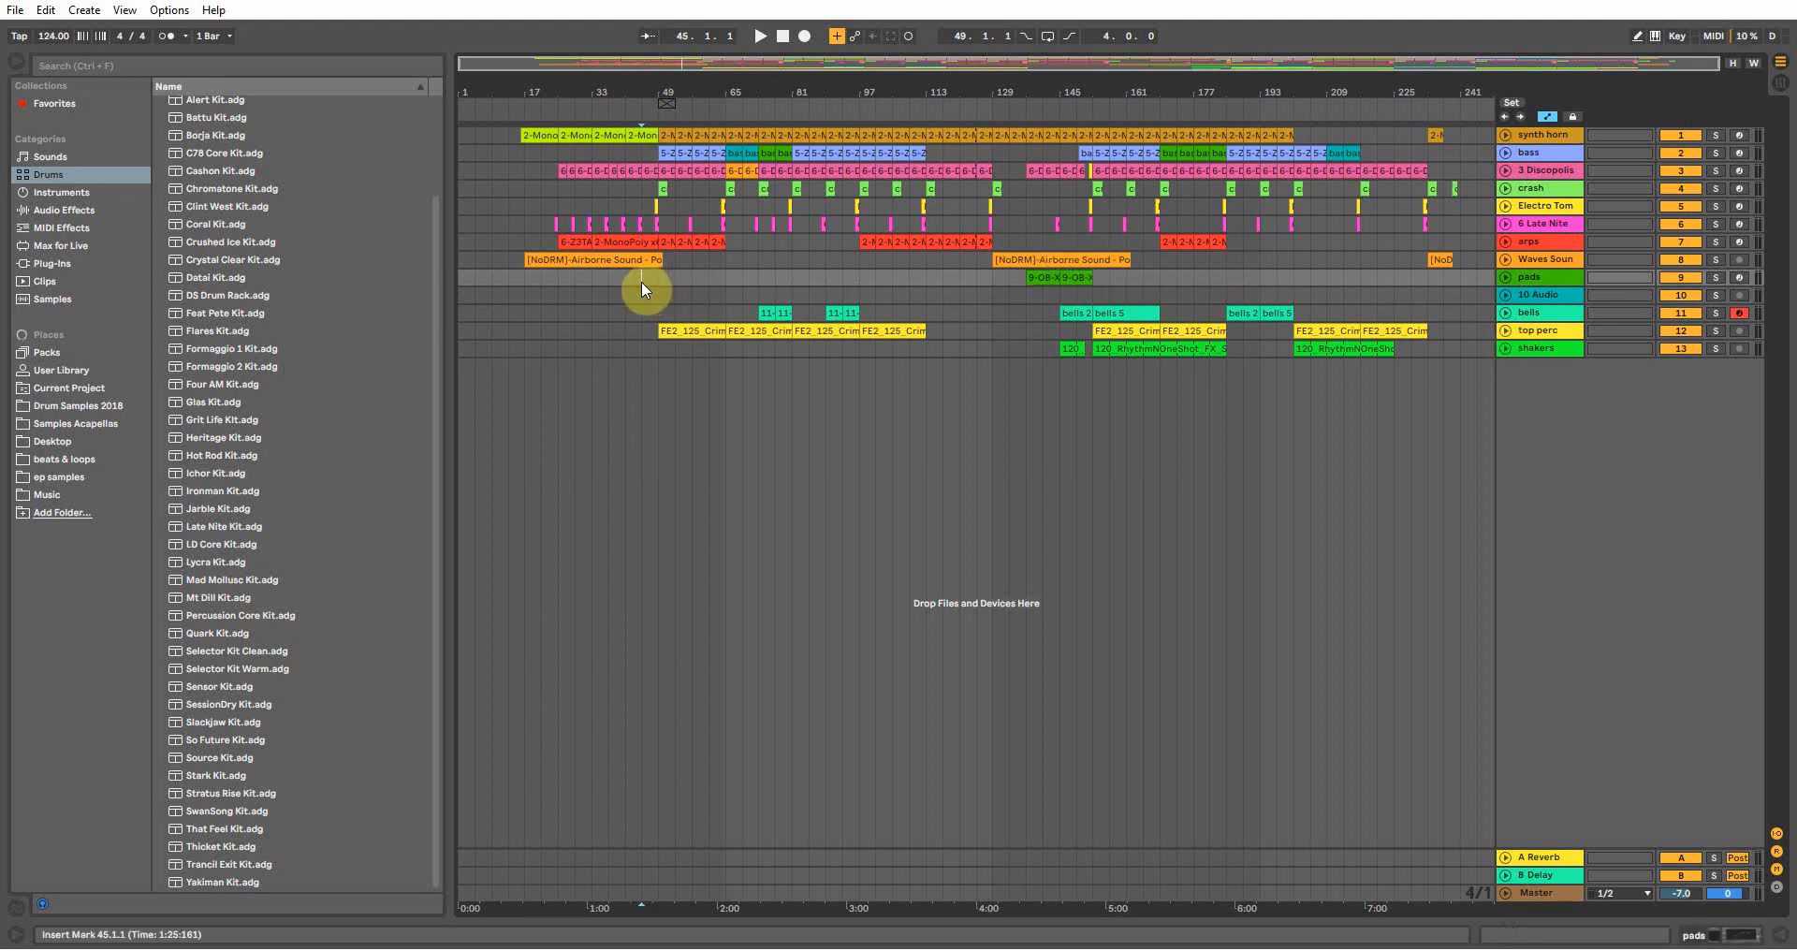
key("space")
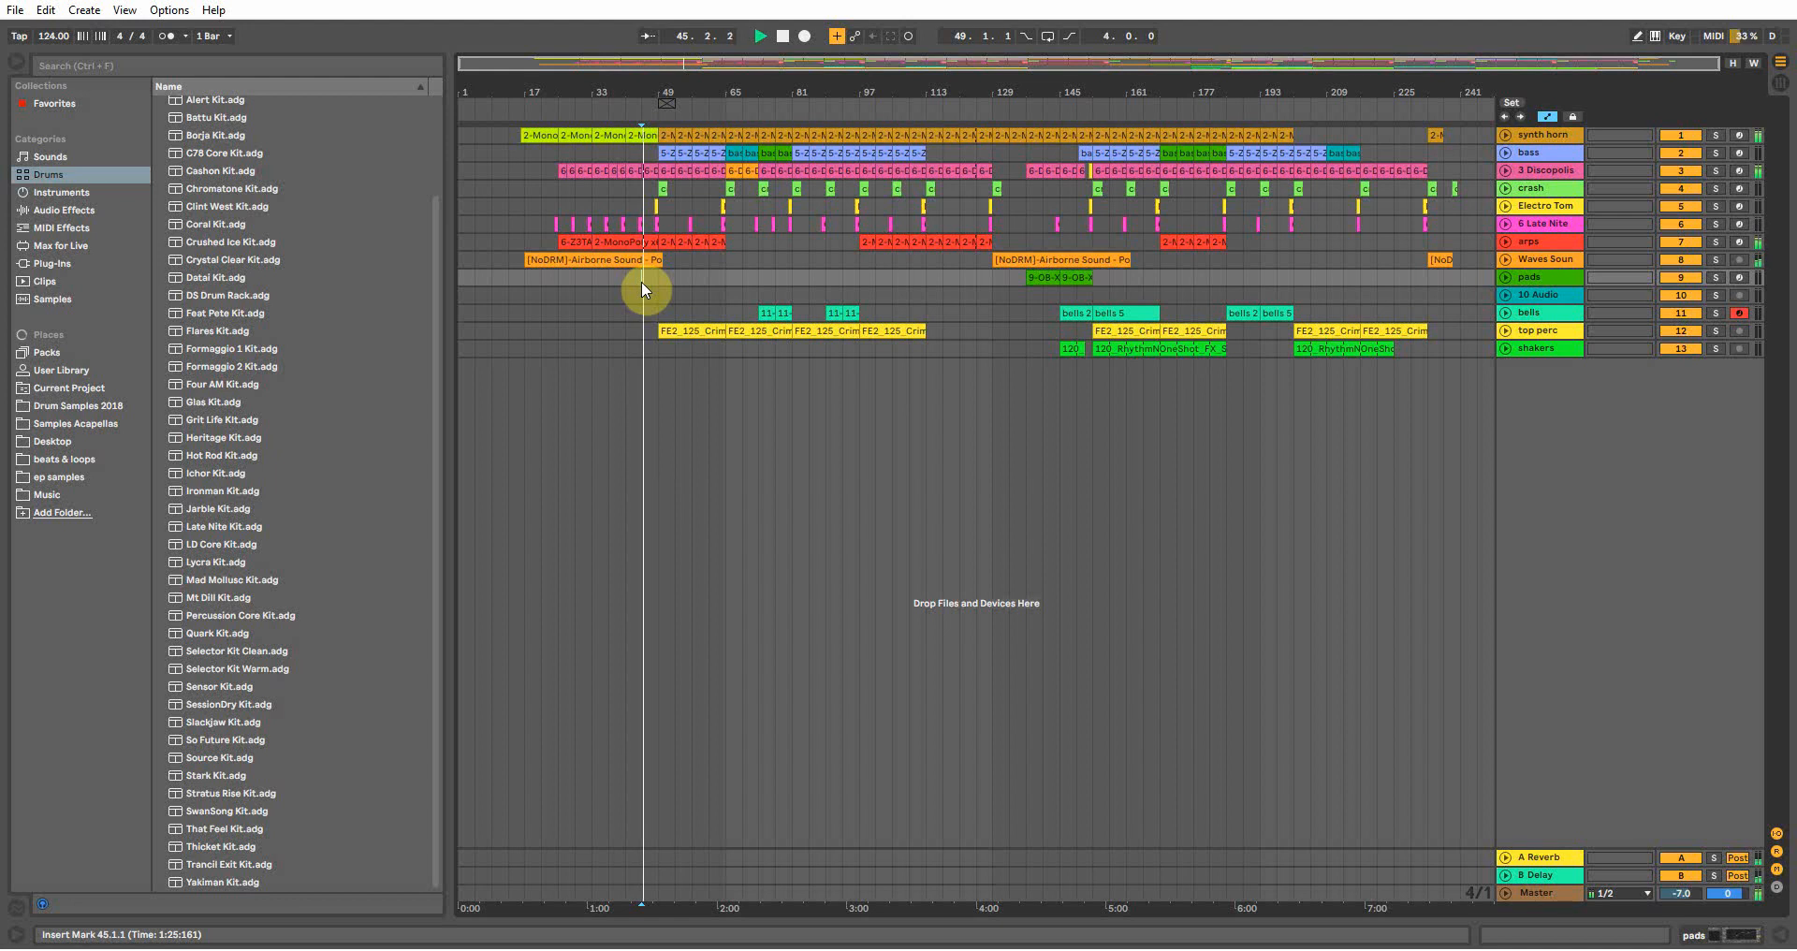